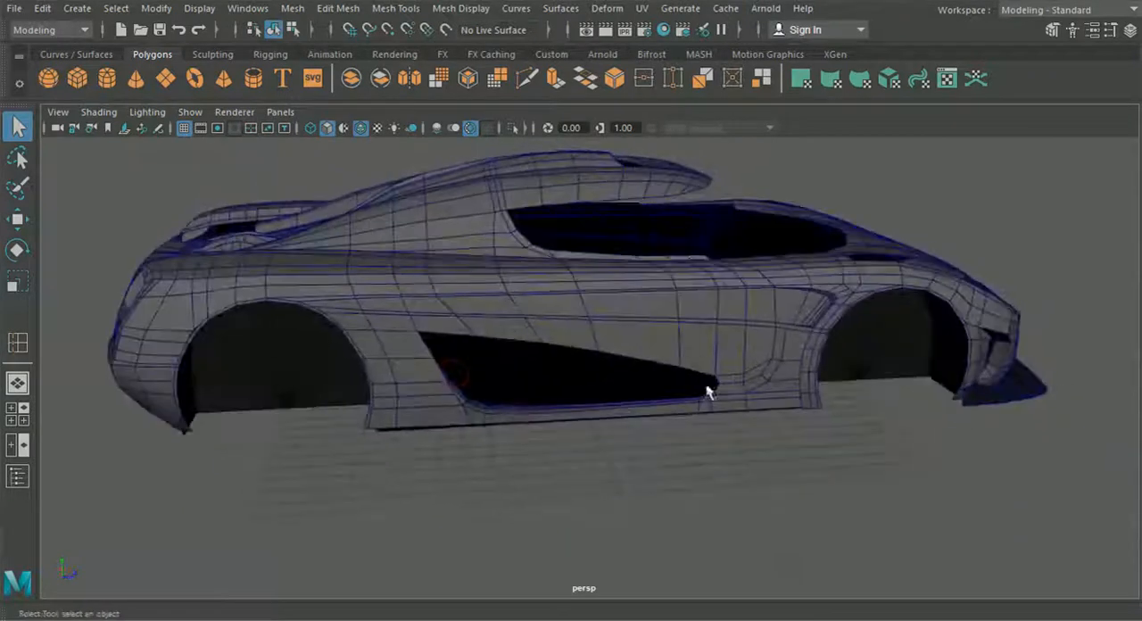
Step: Select the rear bumper corner panel and the adjoining rear body panel, and isolate both in the viewport
{"action": "middle_click_drag", "start_coordinate": [762, 389], "coordinate": [706, 330], "text": "alt"}
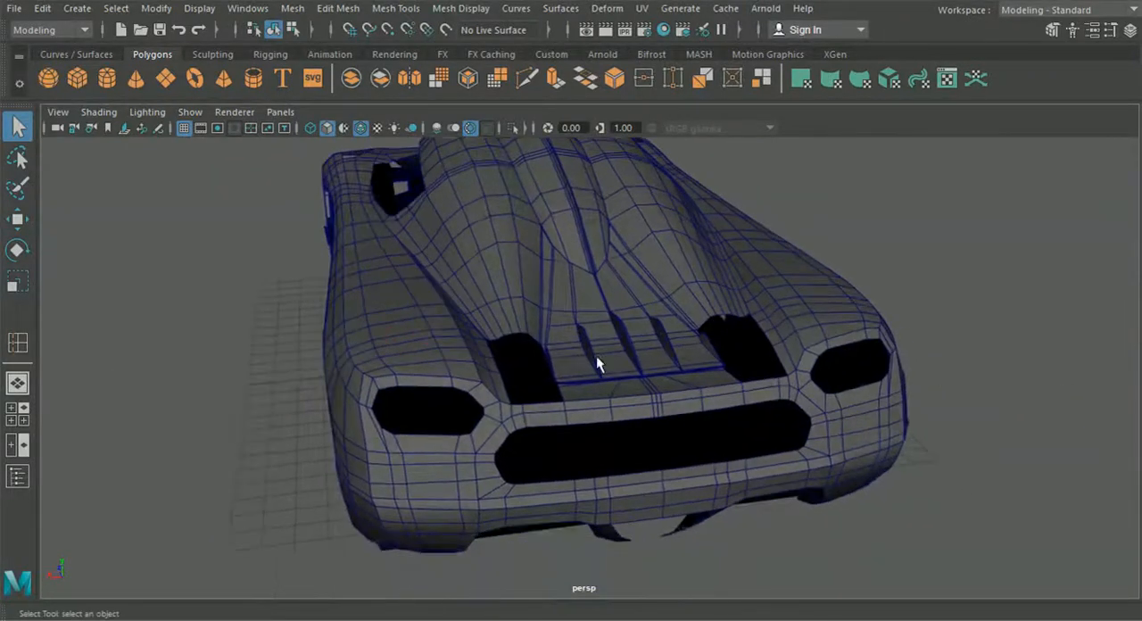
{"action": "scroll", "coordinate": [535, 357], "scroll_direction": "up", "scroll_amount": 3}
{"action": "left_click", "coordinate": [403, 343]}
{"action": "left_click_drag", "start_coordinate": [539, 424], "coordinate": [601, 428], "text": "alt"}
{"action": "scroll", "coordinate": [597, 429], "scroll_direction": "up", "scroll_amount": 3}
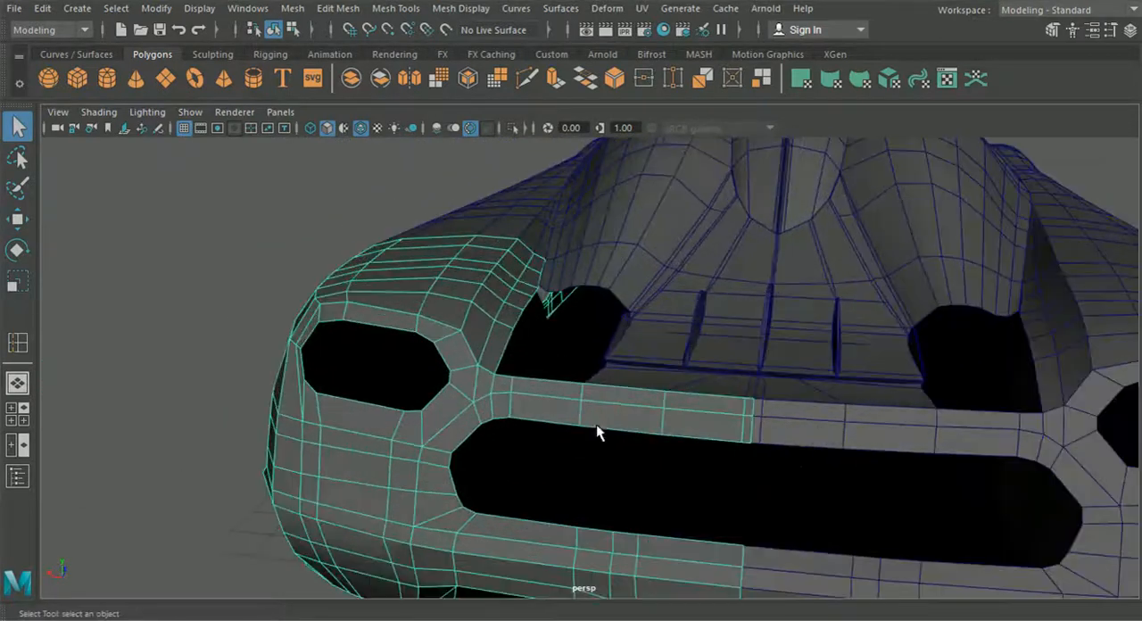
{"action": "left_click", "coordinate": [597, 284]}
{"action": "left_click", "coordinate": [513, 127]}
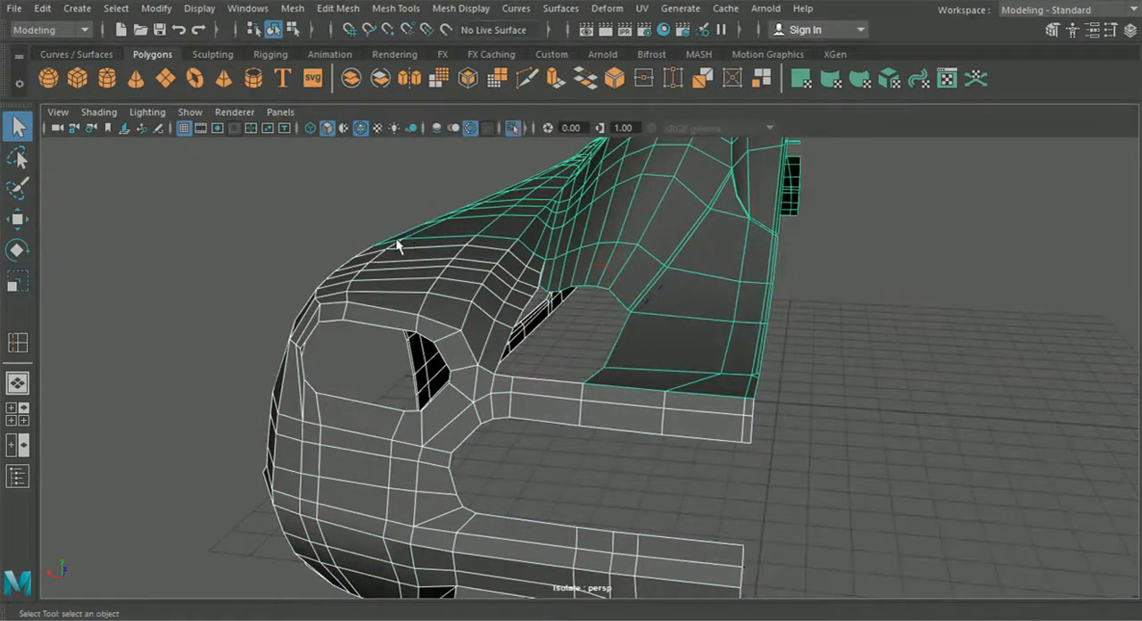
Step: Put the bumper panel in vertex mode and pick the first vertex column of its upper strip for moving
{"action": "left_click", "coordinate": [355, 212]}
{"action": "scroll", "coordinate": [325, 302], "scroll_direction": "down", "scroll_amount": 5}
{"action": "left_click_drag", "start_coordinate": [330, 303], "coordinate": [418, 283], "text": "alt"}
{"action": "scroll", "coordinate": [559, 290], "scroll_direction": "up", "scroll_amount": 5}
{"action": "left_click_drag", "start_coordinate": [559, 290], "coordinate": [506, 339], "text": "alt"}
{"action": "left_click", "coordinate": [492, 287]}
{"action": "right_click_drag", "start_coordinate": [490, 281], "coordinate": [427, 127]}
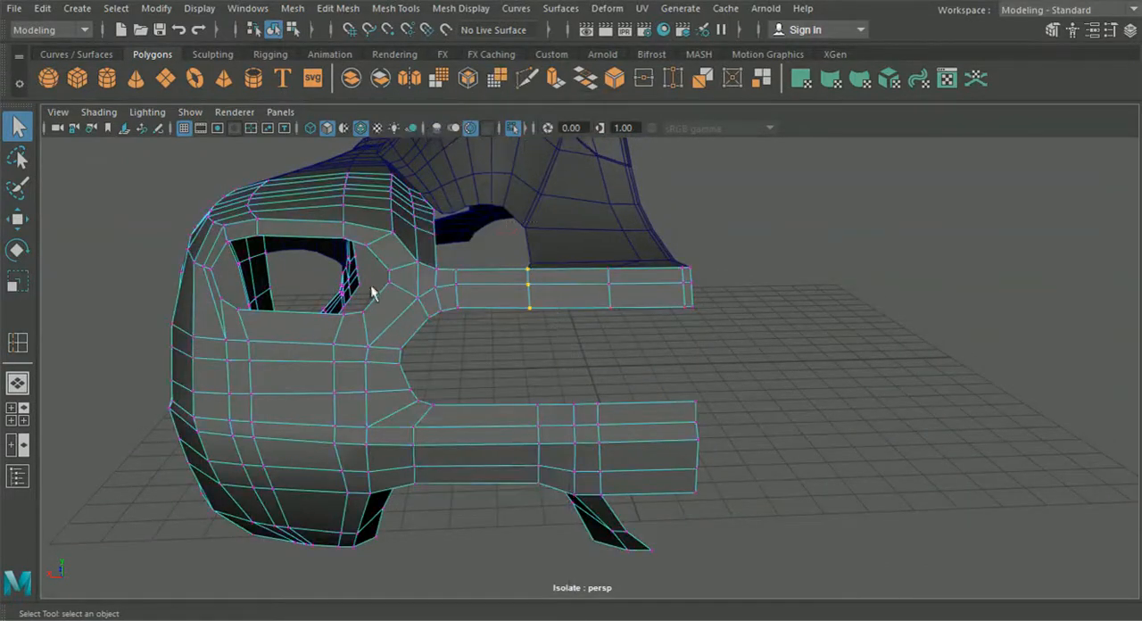
{"action": "left_click", "coordinate": [29, 224]}
Step: Try to shift the picked vertex column along the upper bumper strip toward the car's centre line
{"action": "left_click_drag", "start_coordinate": [433, 219], "coordinate": [429, 318], "text": "alt"}
{"action": "middle_click_drag", "start_coordinate": [463, 505], "coordinate": [418, 283], "text": "alt"}
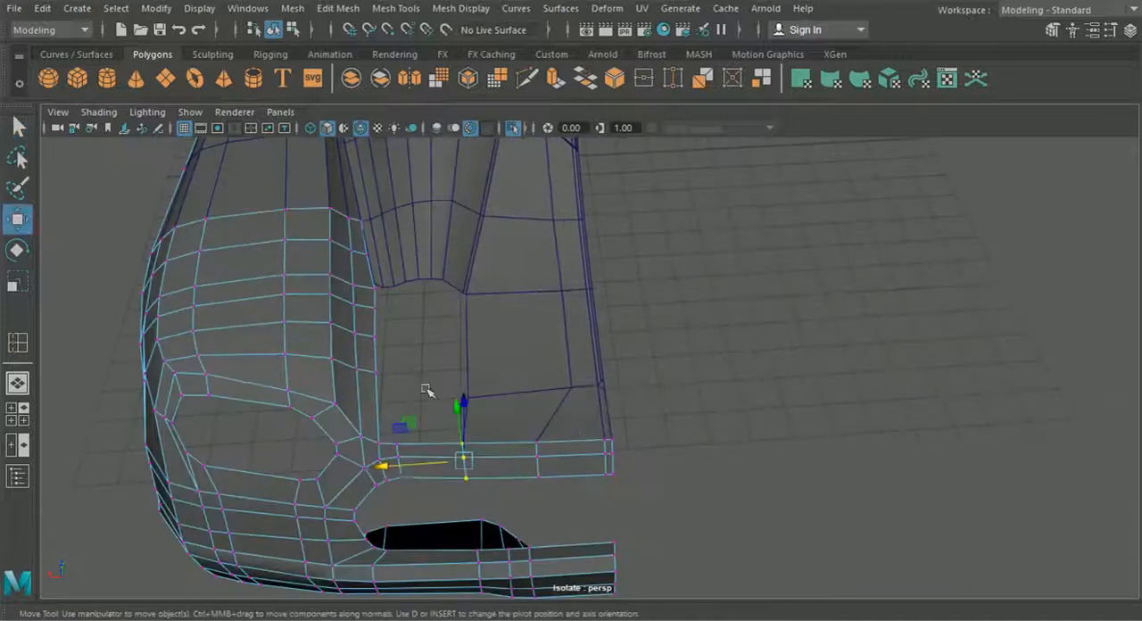
{"action": "left_click_drag", "start_coordinate": [388, 464], "coordinate": [453, 482]}
{"action": "left_click_drag", "start_coordinate": [555, 497], "coordinate": [526, 430]}
{"action": "key", "text": "ctrl+z"}
{"action": "key", "text": "ctrl+z"}
Step: Shift the two middle vertex columns of the upper bumper strip toward the centre line and adjust the first column's depth
{"action": "right_click_drag", "start_coordinate": [524, 435], "coordinate": [552, 489], "text": "alt"}
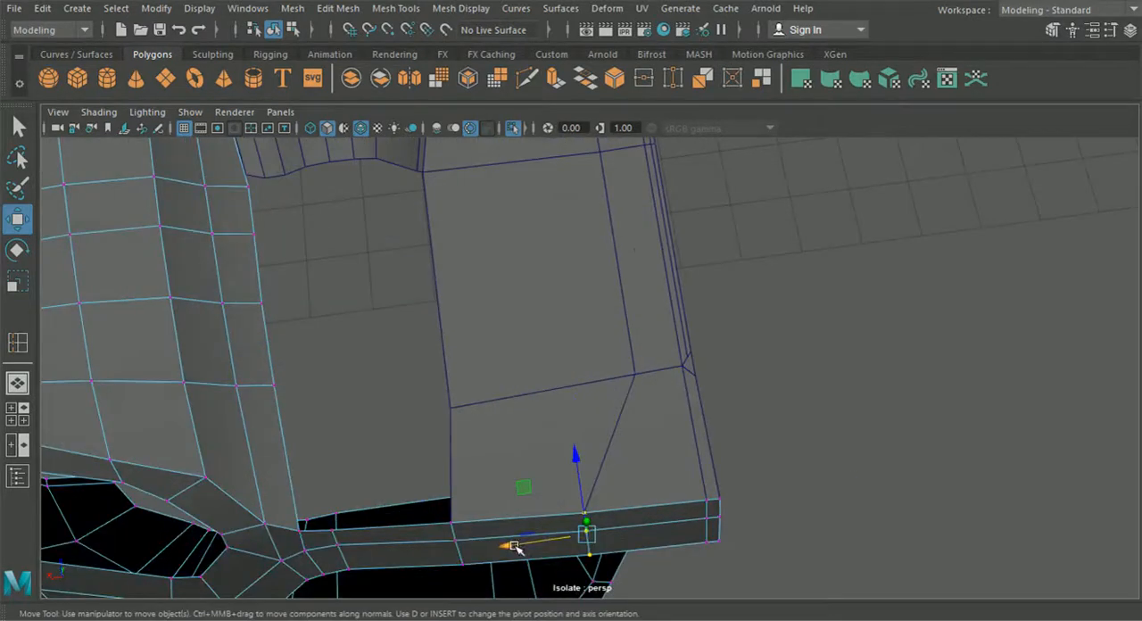
{"action": "middle_click_drag", "start_coordinate": [481, 551], "coordinate": [540, 428], "text": "alt"}
{"action": "left_click_drag", "start_coordinate": [512, 340], "coordinate": [615, 393]}
{"action": "left_click_drag", "start_coordinate": [654, 445], "coordinate": [660, 391]}
{"action": "scroll", "coordinate": [642, 456], "scroll_direction": "down", "scroll_amount": 5}
{"action": "scroll", "coordinate": [657, 419], "scroll_direction": "up", "scroll_amount": 3}
{"action": "left_click_drag", "start_coordinate": [658, 497], "coordinate": [657, 497]}
{"action": "left_click_drag", "start_coordinate": [581, 484], "coordinate": [676, 452]}
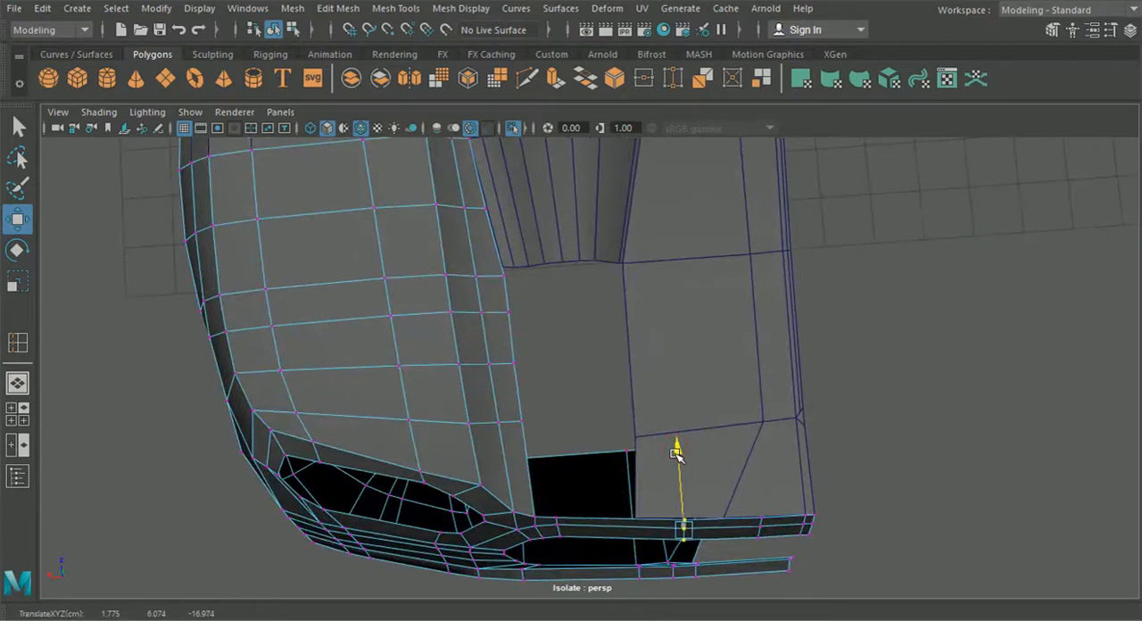
Step: Align the body panel's rear edge vertices with the bumper strip's vertex columns and move the side vertex beside the vent opening sideways
{"action": "left_click_drag", "start_coordinate": [890, 476], "coordinate": [752, 278], "text": "alt"}
{"action": "left_click", "coordinate": [750, 258]}
{"action": "right_click_drag", "start_coordinate": [748, 245], "coordinate": [665, 138]}
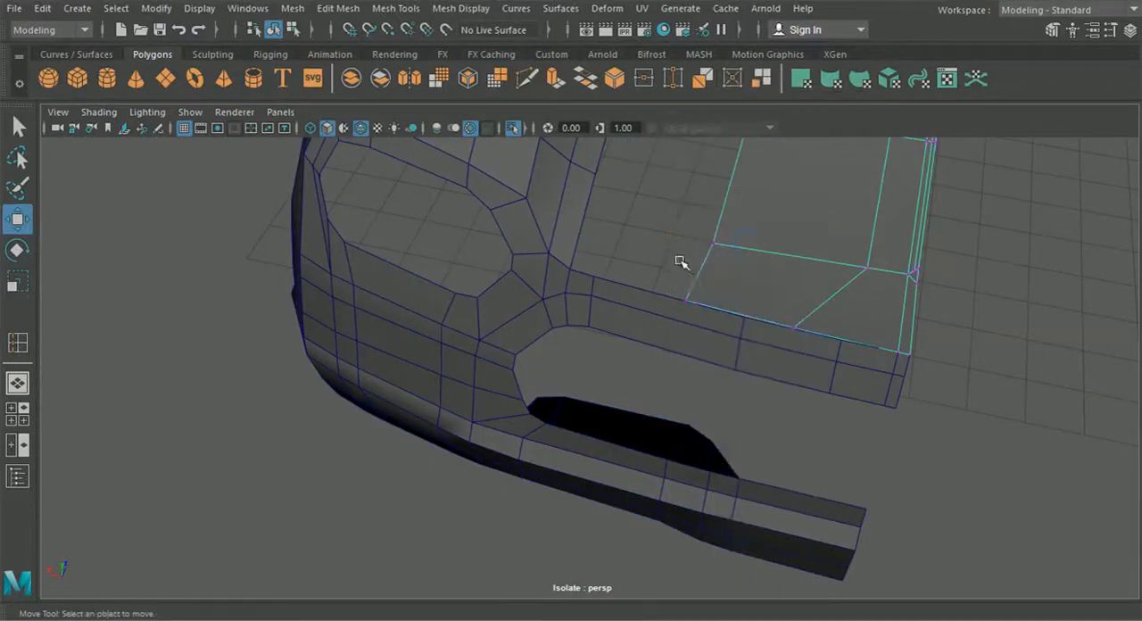
{"action": "left_click_drag", "start_coordinate": [706, 311], "coordinate": [799, 332]}
{"action": "left_click", "coordinate": [717, 243]}
{"action": "left_click_drag", "start_coordinate": [764, 288], "coordinate": [728, 267], "text": "alt"}
{"action": "left_click_drag", "start_coordinate": [606, 232], "coordinate": [618, 236]}
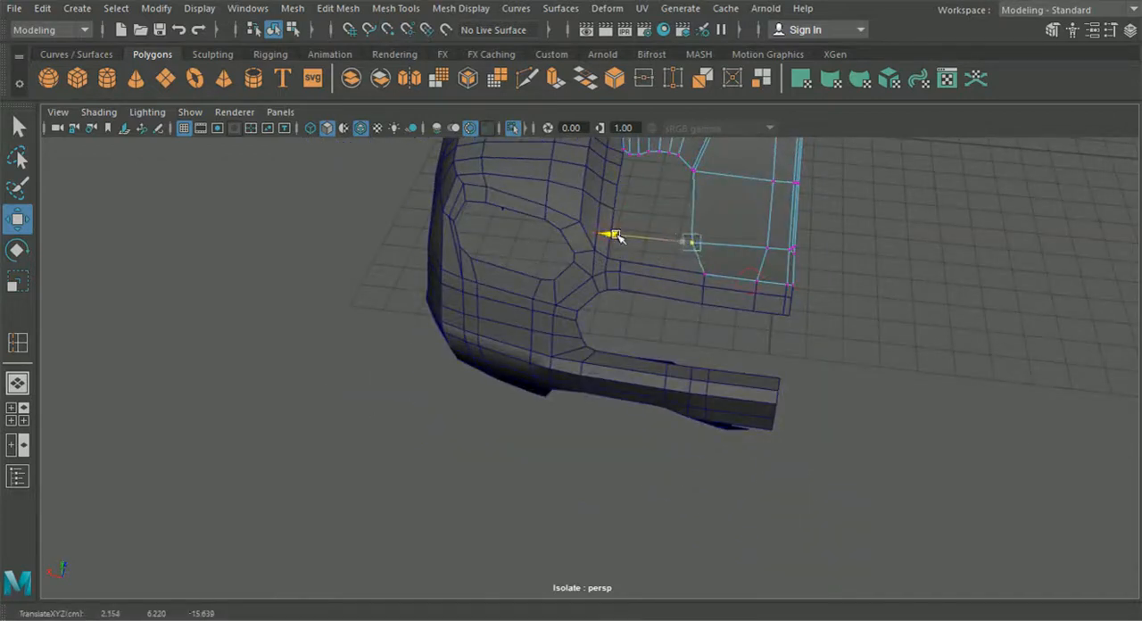
{"action": "left_click", "coordinate": [737, 324]}
{"action": "left_click_drag", "start_coordinate": [737, 324], "coordinate": [689, 298], "text": "alt"}
{"action": "middle_click_drag", "start_coordinate": [688, 299], "coordinate": [677, 358], "text": "alt"}
{"action": "scroll", "coordinate": [673, 357], "scroll_direction": "up", "scroll_amount": 1}
{"action": "left_click_drag", "start_coordinate": [674, 356], "coordinate": [654, 251], "text": "alt"}
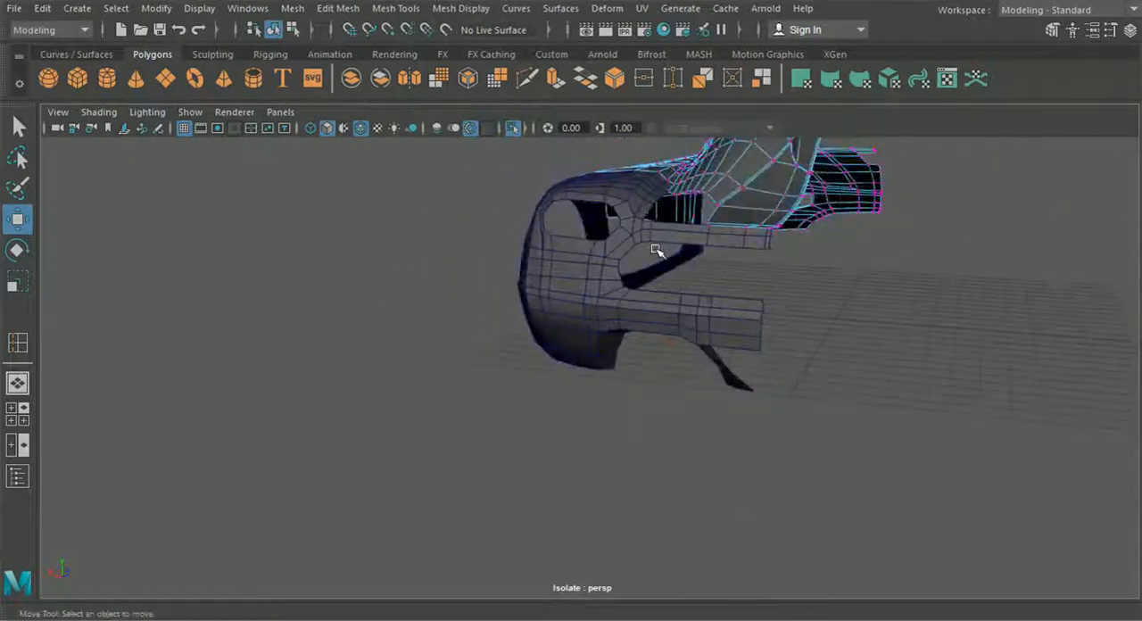
Step: Select the whole bumper panel as an object and show the tool settings
{"action": "left_click", "coordinate": [641, 236]}
{"action": "scroll", "coordinate": [630, 314], "scroll_direction": "up", "scroll_amount": 5}
{"action": "left_click_drag", "start_coordinate": [630, 314], "coordinate": [652, 333], "text": "alt"}
{"action": "middle_click_drag", "start_coordinate": [652, 333], "coordinate": [606, 407], "text": "alt"}
{"action": "scroll", "coordinate": [606, 407], "scroll_direction": "down", "scroll_amount": 4}
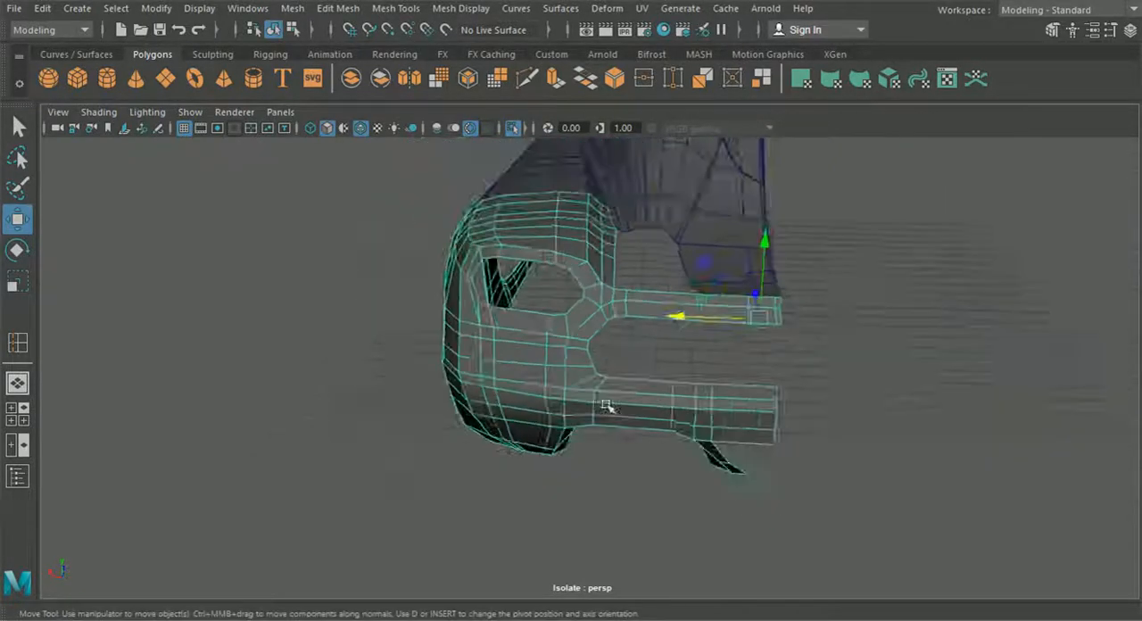
{"action": "left_click_drag", "start_coordinate": [606, 407], "coordinate": [676, 417], "text": "alt"}
{"action": "middle_click_drag", "start_coordinate": [676, 417], "coordinate": [685, 409], "text": "alt"}
{"action": "left_click_drag", "start_coordinate": [685, 409], "coordinate": [704, 388], "text": "alt"}
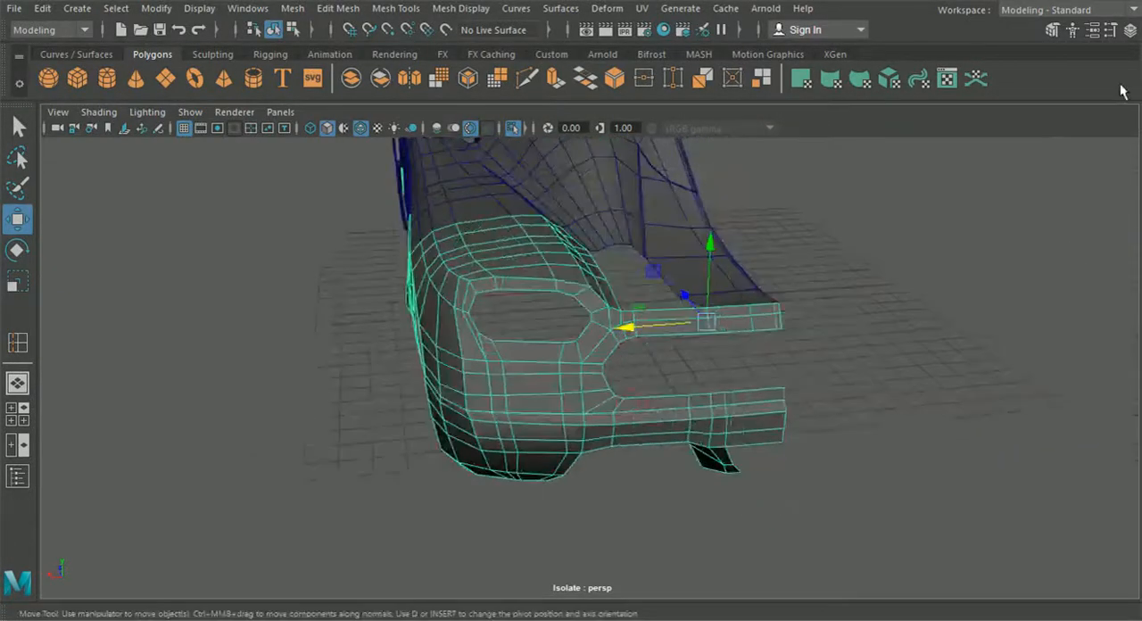
{"action": "left_click", "coordinate": [1110, 29]}
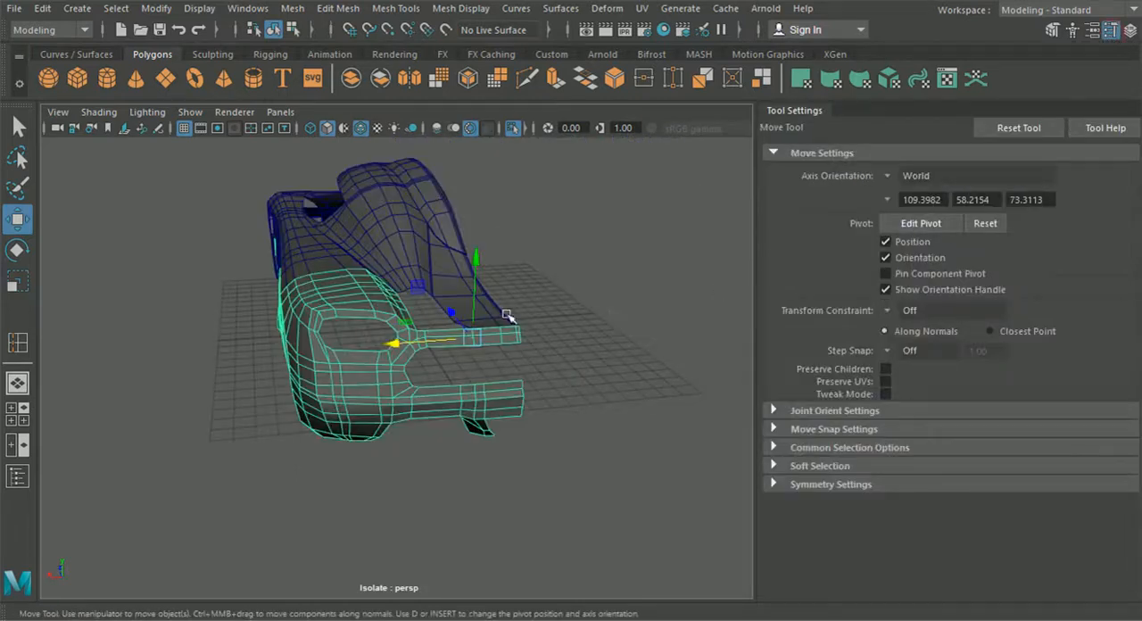
Step: Insert 5 evenly spaced edge loops across the outer section of the upper bumper strip
{"action": "scroll", "coordinate": [455, 315], "scroll_direction": "up", "scroll_amount": 3}
{"action": "middle_click_drag", "start_coordinate": [472, 390], "coordinate": [451, 453], "text": "alt"}
{"action": "left_click_drag", "start_coordinate": [451, 454], "coordinate": [431, 446], "text": "alt"}
{"action": "scroll", "coordinate": [430, 446], "scroll_direction": "up", "scroll_amount": 3}
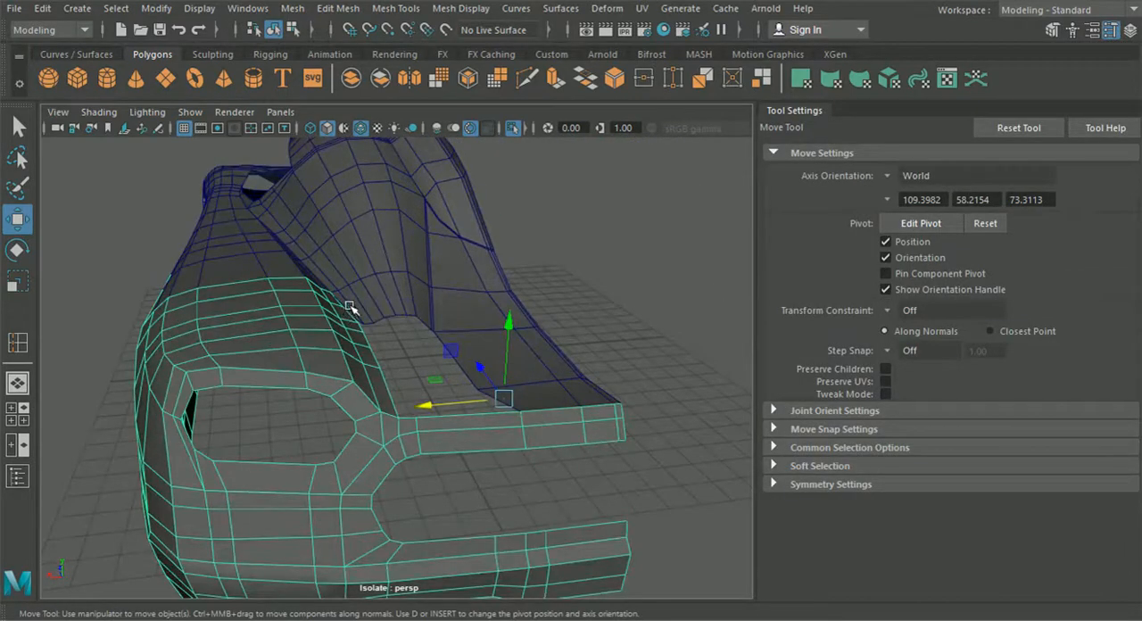
{"action": "left_click_drag", "start_coordinate": [364, 306], "coordinate": [339, 338], "text": "alt"}
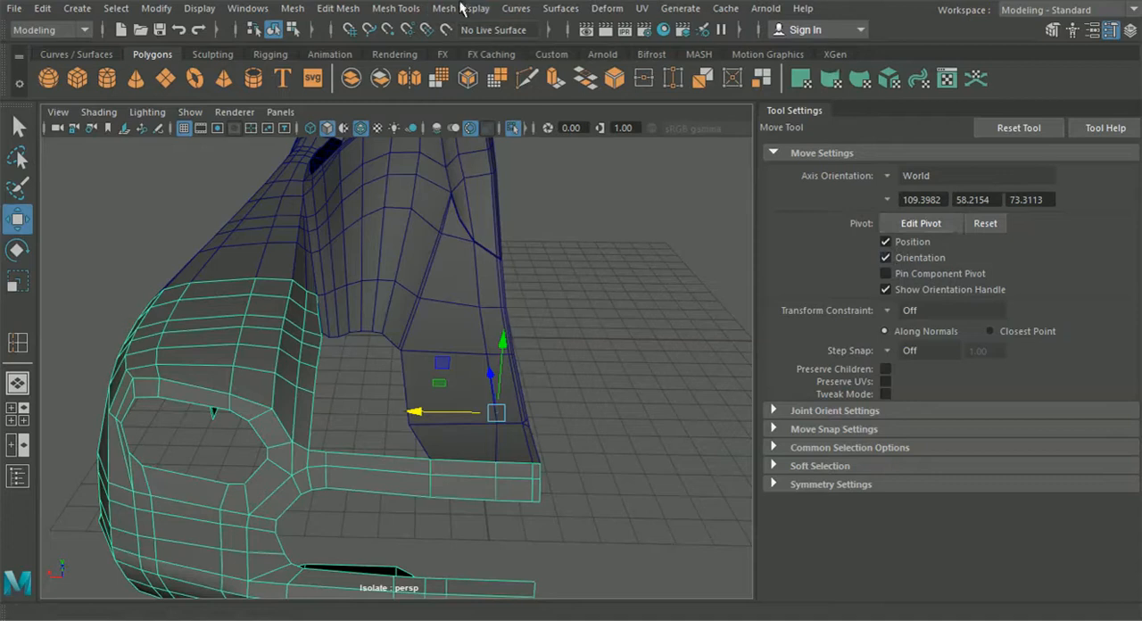
{"action": "left_click", "coordinate": [15, 346]}
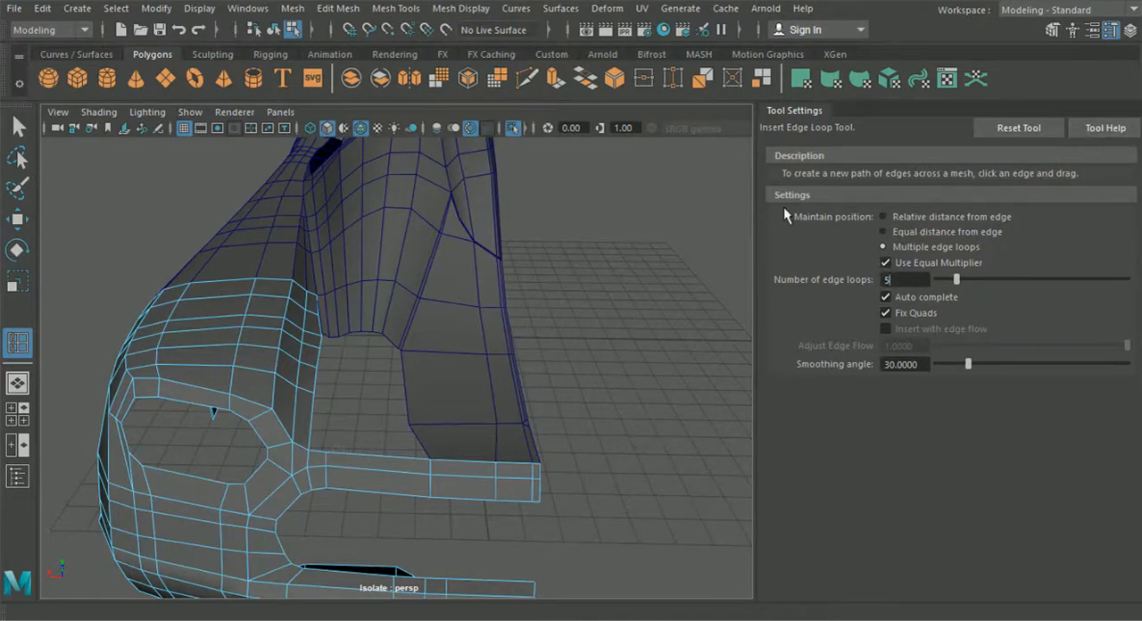
{"action": "left_click", "coordinate": [371, 487]}
{"action": "left_click_drag", "start_coordinate": [450, 526], "coordinate": [513, 472], "text": "alt"}
{"action": "scroll", "coordinate": [517, 491], "scroll_direction": "up", "scroll_amount": 3}
{"action": "middle_click_drag", "start_coordinate": [513, 472], "coordinate": [473, 343], "text": "alt"}
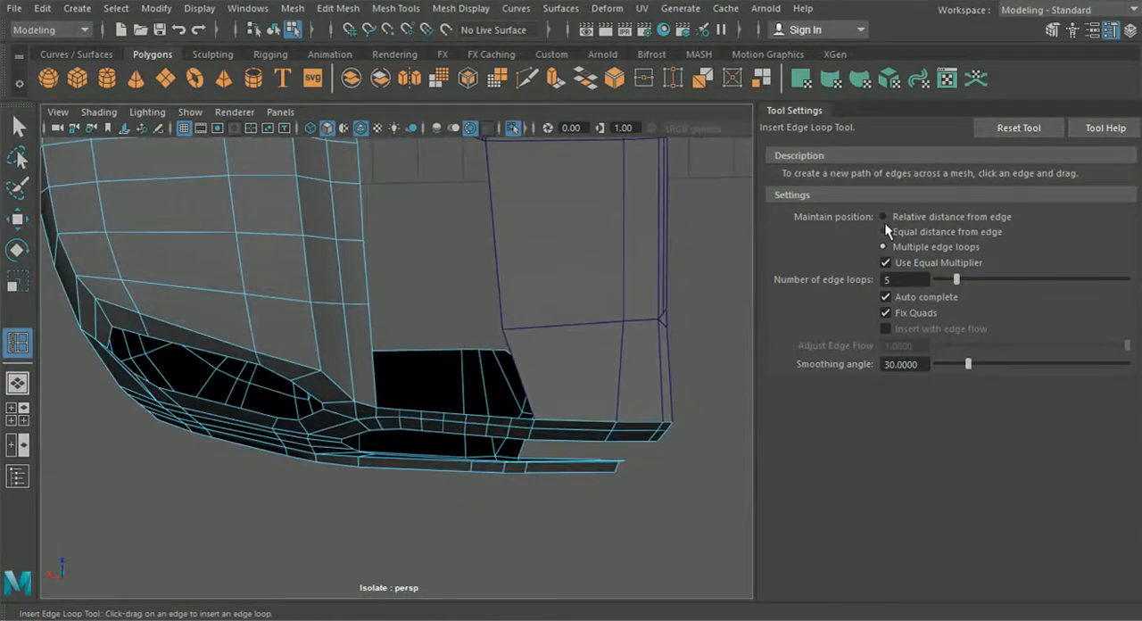
Step: Set edge loop placement back to relative distance from edge, hide the tool settings, and return to object selection
{"action": "left_click", "coordinate": [1110, 30]}
{"action": "left_click", "coordinate": [1110, 30]}
{"action": "left_click", "coordinate": [882, 217]}
{"action": "left_click", "coordinate": [1109, 30]}
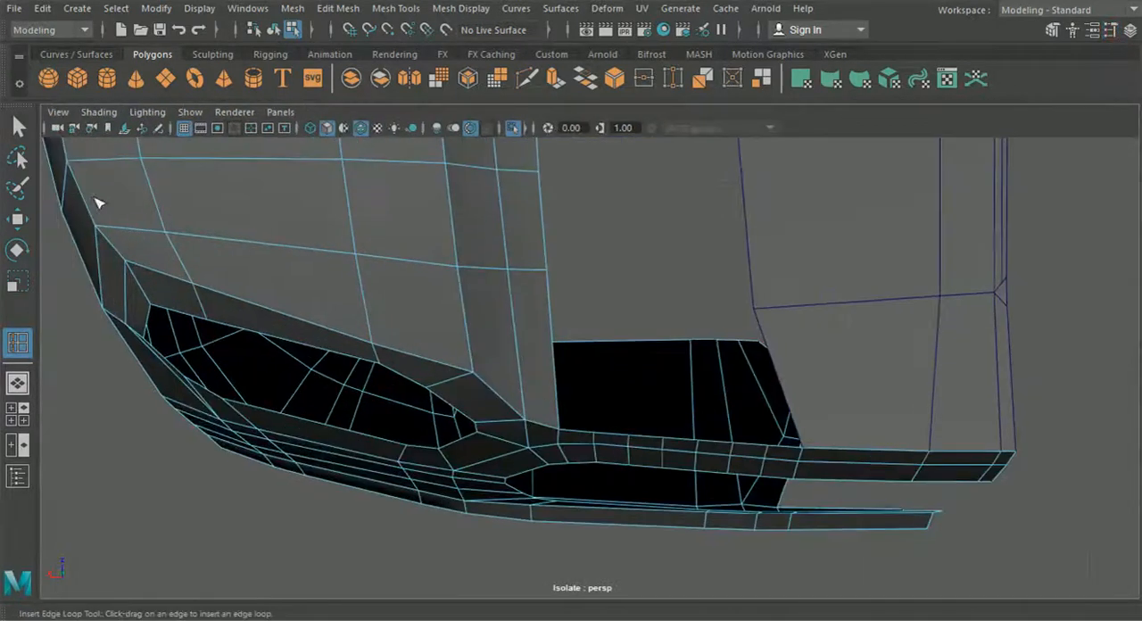
{"action": "left_click", "coordinate": [17, 126]}
{"action": "left_click", "coordinate": [273, 30]}
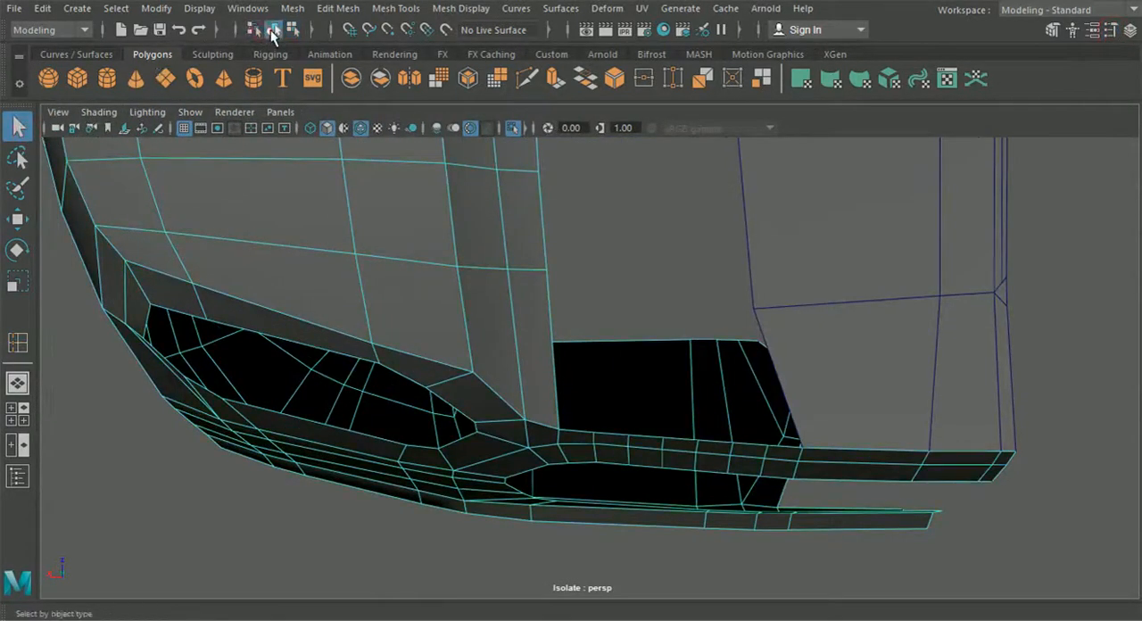
{"action": "left_click", "coordinate": [705, 280]}
Step: Move the body panel's side vertex bordering the vent opening sideways to refine the opening's inner edge
{"action": "scroll", "coordinate": [678, 330], "scroll_direction": "down", "scroll_amount": 5}
{"action": "left_click_drag", "start_coordinate": [655, 374], "coordinate": [667, 257], "text": "alt"}
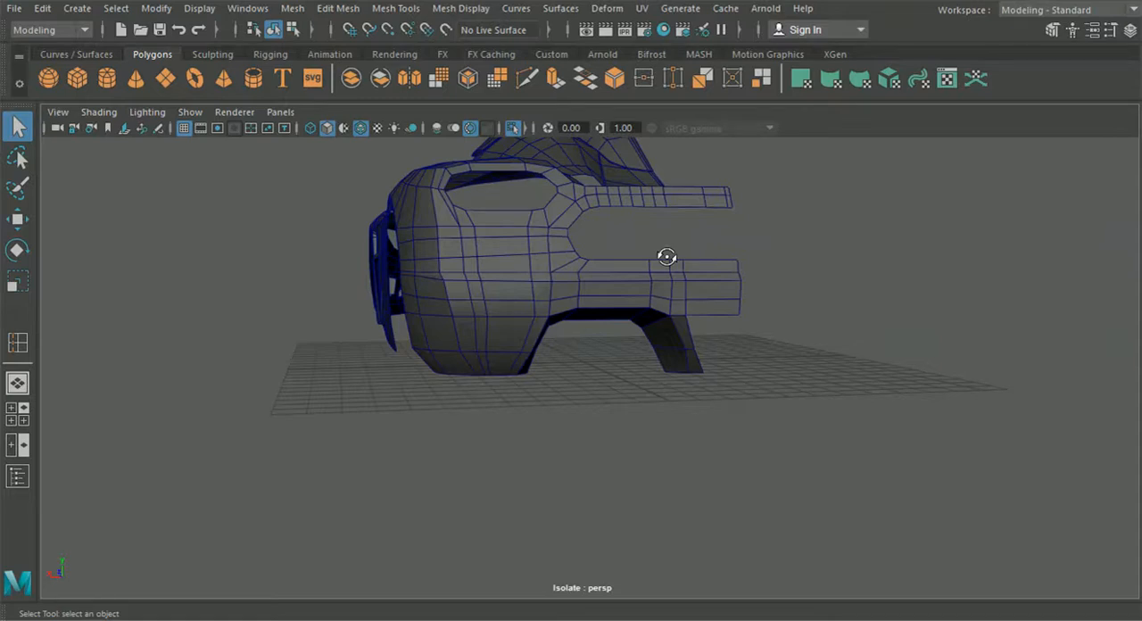
{"action": "left_click_drag", "start_coordinate": [686, 257], "coordinate": [637, 323], "text": "alt"}
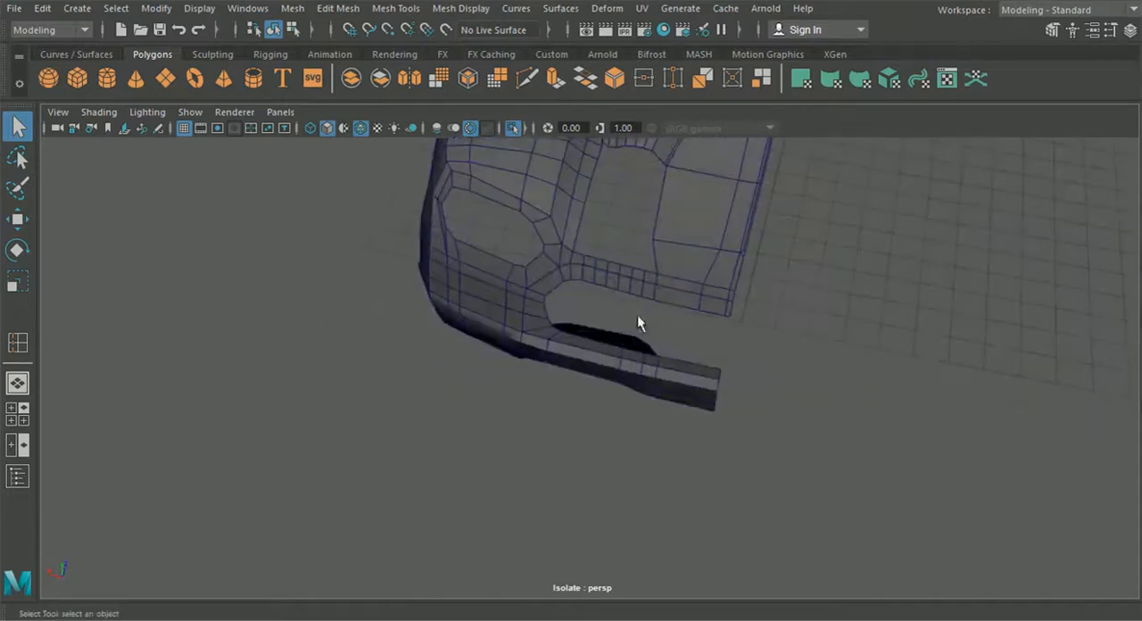
{"action": "left_click", "coordinate": [675, 216]}
{"action": "right_click_drag", "start_coordinate": [675, 206], "coordinate": [595, 127]}
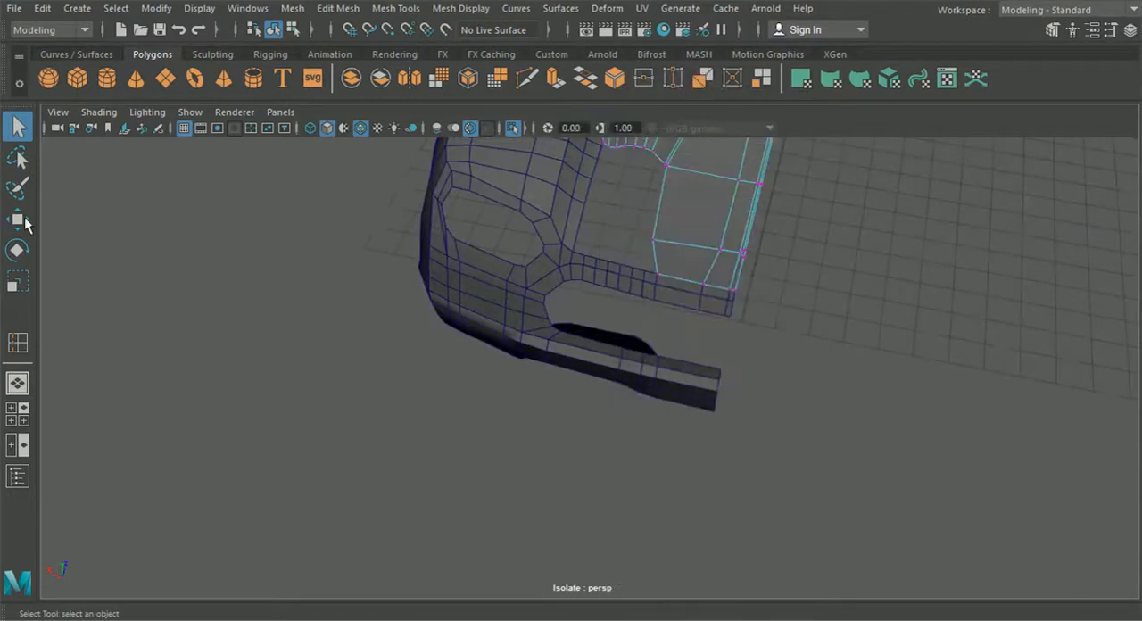
{"action": "left_click", "coordinate": [23, 221]}
{"action": "right_click_drag", "start_coordinate": [473, 229], "coordinate": [610, 289], "text": "alt"}
{"action": "left_click", "coordinate": [596, 274]}
{"action": "left_click_drag", "start_coordinate": [527, 257], "coordinate": [544, 266]}
{"action": "left_click", "coordinate": [764, 275]}
{"action": "left_click_drag", "start_coordinate": [765, 275], "coordinate": [656, 418], "text": "alt"}
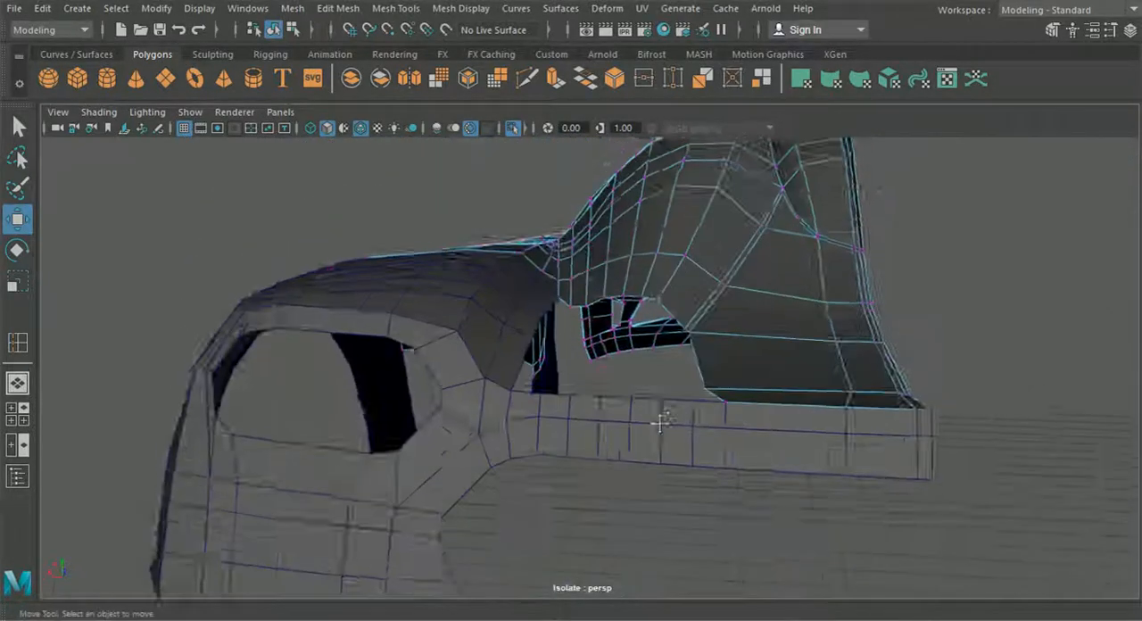
Step: Isolate the rear bumper panel on its own and put it in vertex mode
{"action": "scroll", "coordinate": [646, 412], "scroll_direction": "up", "scroll_amount": 5}
{"action": "left_click", "coordinate": [548, 363]}
{"action": "left_click_drag", "start_coordinate": [549, 363], "coordinate": [505, 371], "text": "alt"}
{"action": "left_click", "coordinate": [413, 288]}
{"action": "left_click_drag", "start_coordinate": [599, 360], "coordinate": [551, 357], "text": "alt"}
{"action": "left_click", "coordinate": [512, 130]}
{"action": "left_click_drag", "start_coordinate": [519, 228], "coordinate": [495, 272], "text": "alt"}
{"action": "left_click", "coordinate": [513, 131]}
{"action": "right_click_drag", "start_coordinate": [479, 230], "coordinate": [396, 129]}
Step: Adjust the height of five vertices along the bumper panel's inner edge beside the vent opening to form a smooth line
{"action": "left_click", "coordinate": [322, 298]}
{"action": "left_click_drag", "start_coordinate": [334, 313], "coordinate": [332, 282], "text": "alt"}
{"action": "left_click_drag", "start_coordinate": [321, 202], "coordinate": [324, 230]}
{"action": "left_click", "coordinate": [413, 270]}
{"action": "left_click_drag", "start_coordinate": [416, 269], "coordinate": [419, 249]}
{"action": "left_click", "coordinate": [487, 266]}
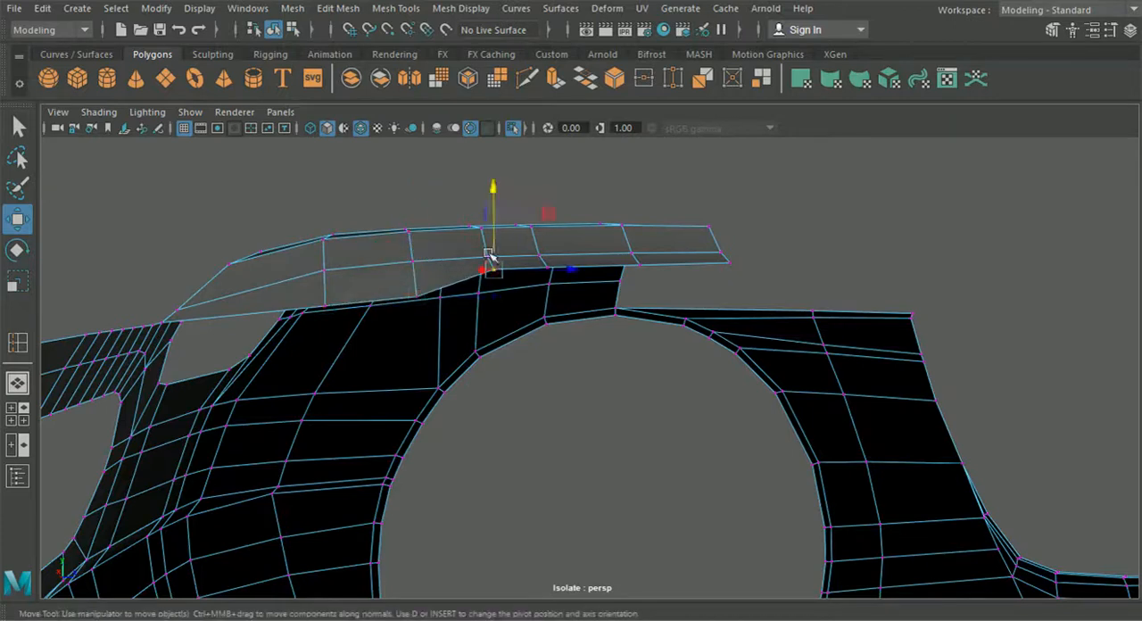
{"action": "left_click_drag", "start_coordinate": [497, 204], "coordinate": [497, 219]}
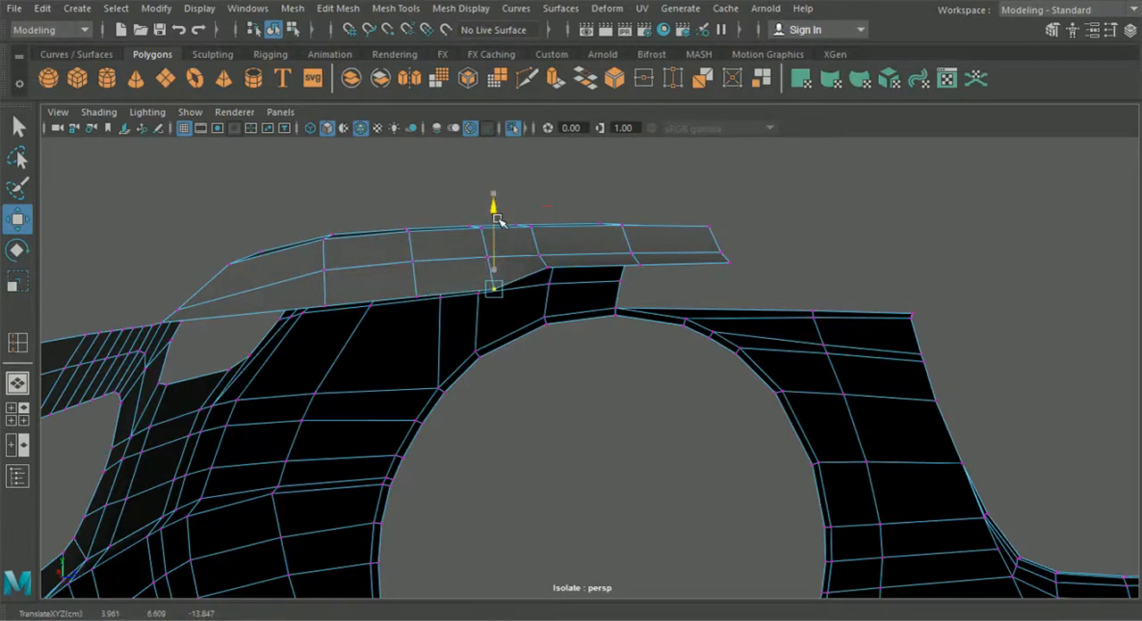
{"action": "left_click", "coordinate": [550, 264]}
{"action": "left_click_drag", "start_coordinate": [546, 207], "coordinate": [548, 215]}
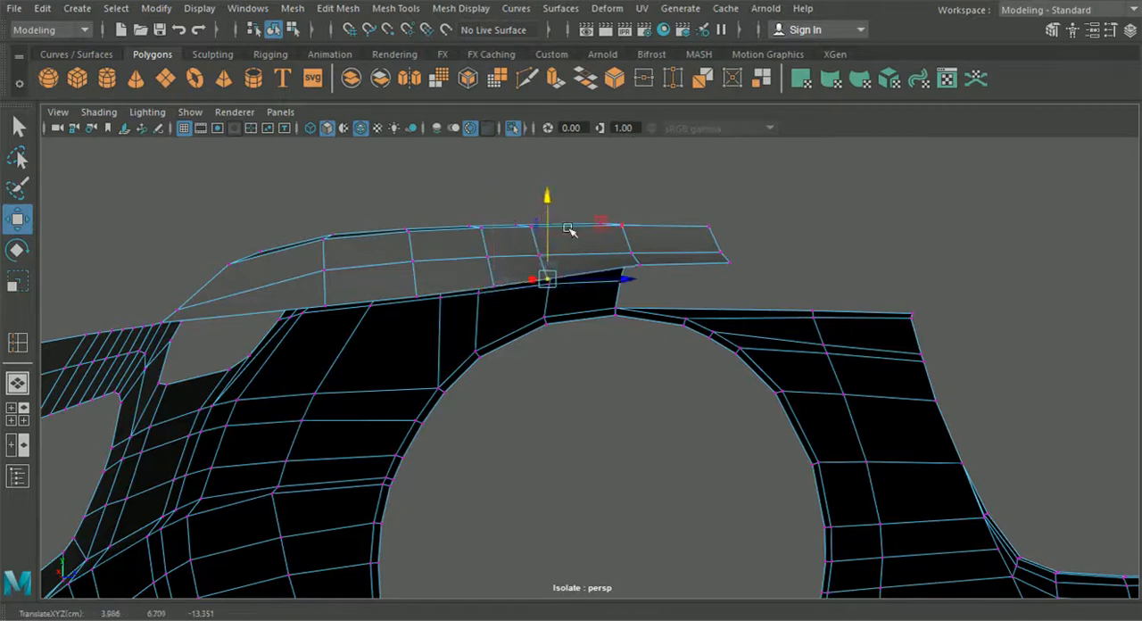
{"action": "left_click", "coordinate": [636, 267]}
{"action": "left_click_drag", "start_coordinate": [640, 203], "coordinate": [643, 210]}
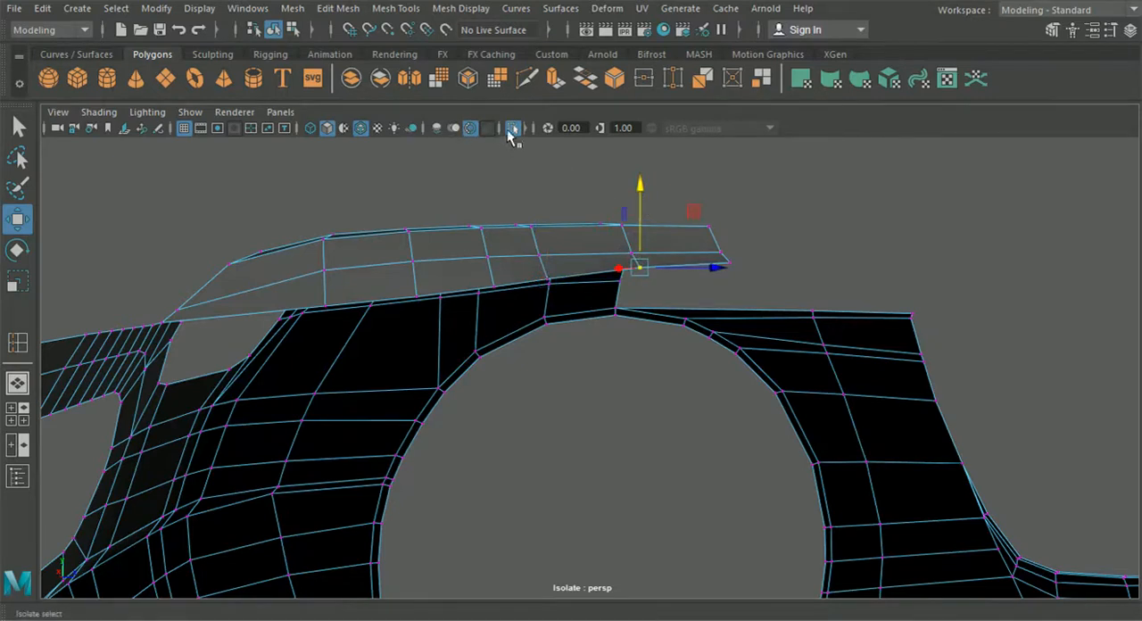
Step: Show the whole car and snap the body panel's outer vertex at the vent opening onto the bumper panel's edge
{"action": "left_click", "coordinate": [513, 127]}
{"action": "left_click_drag", "start_coordinate": [477, 241], "coordinate": [641, 291], "text": "alt"}
{"action": "left_click", "coordinate": [610, 259]}
{"action": "right_click_drag", "start_coordinate": [607, 253], "coordinate": [536, 130]}
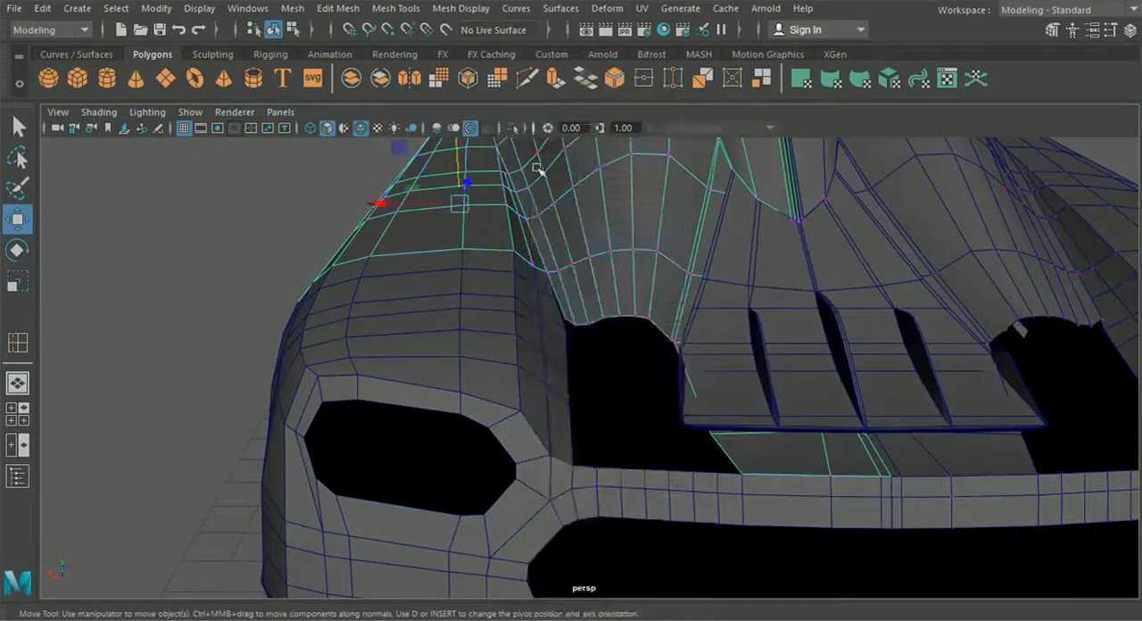
{"action": "scroll", "coordinate": [530, 257], "scroll_direction": "up", "scroll_amount": 3}
{"action": "key", "text": "v"}
{"action": "left_click_drag", "start_coordinate": [535, 261], "coordinate": [532, 264]}
{"action": "scroll", "coordinate": [556, 328], "scroll_direction": "down", "scroll_amount": 3}
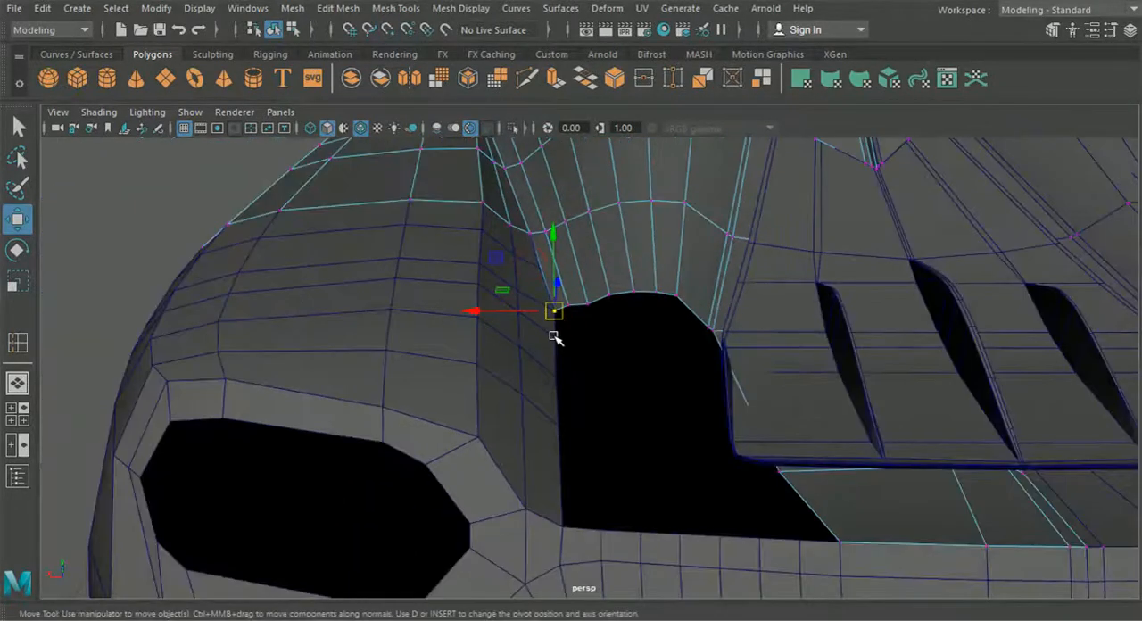
Step: Lower the neighbouring vertices along the body panel's border at the vent opening to smooth its curve
{"action": "left_click_drag", "start_coordinate": [553, 336], "coordinate": [576, 338], "text": "alt"}
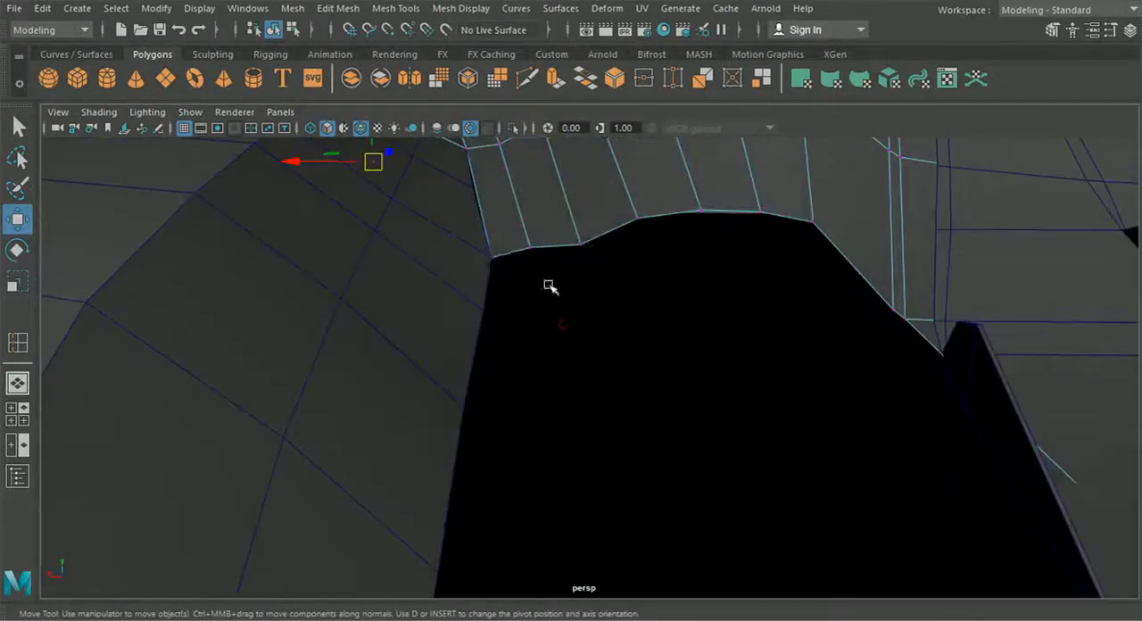
{"action": "left_click_drag", "start_coordinate": [533, 256], "coordinate": [545, 278]}
{"action": "left_click_drag", "start_coordinate": [545, 277], "coordinate": [526, 201], "text": "alt"}
{"action": "mouse_move", "coordinate": [523, 160]}
{"action": "left_mouse_down"}
{"action": "mouse_move", "coordinate": [527, 189]}
{"action": "mouse_move", "coordinate": [525, 167]}
{"action": "left_mouse_up"}
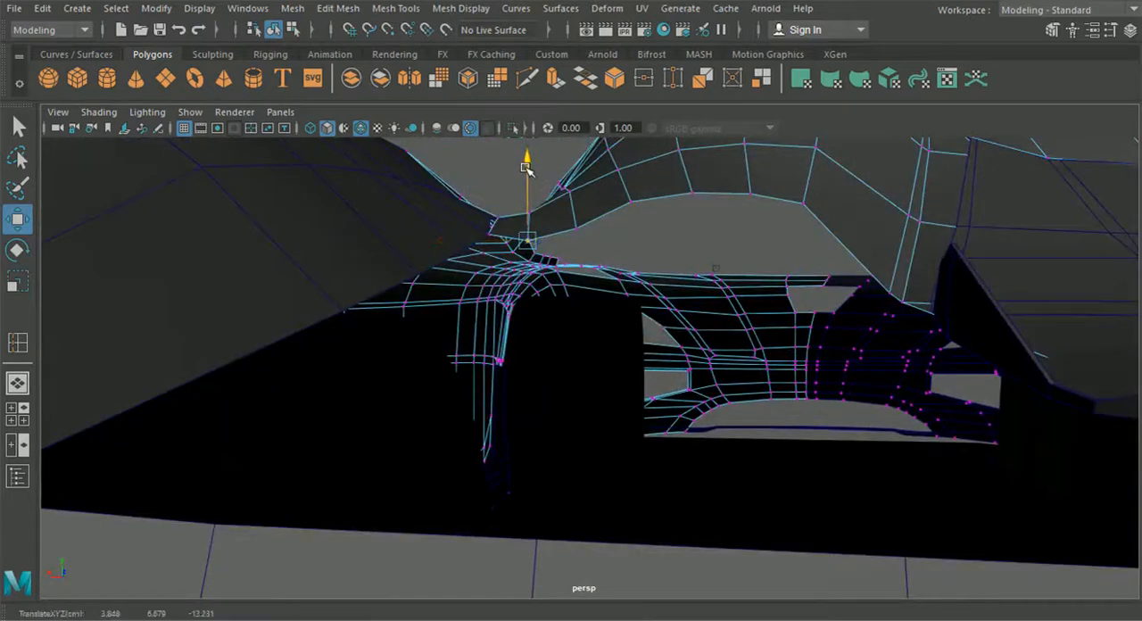
{"action": "left_click_drag", "start_coordinate": [553, 242], "coordinate": [540, 280], "text": "alt"}
{"action": "left_click", "coordinate": [542, 240]}
{"action": "left_click_drag", "start_coordinate": [540, 203], "coordinate": [539, 206]}
{"action": "left_click_drag", "start_coordinate": [548, 255], "coordinate": [589, 326], "text": "alt"}
{"action": "left_click_drag", "start_coordinate": [720, 339], "coordinate": [558, 365]}
{"action": "left_click_drag", "start_coordinate": [484, 402], "coordinate": [469, 456], "text": "alt"}
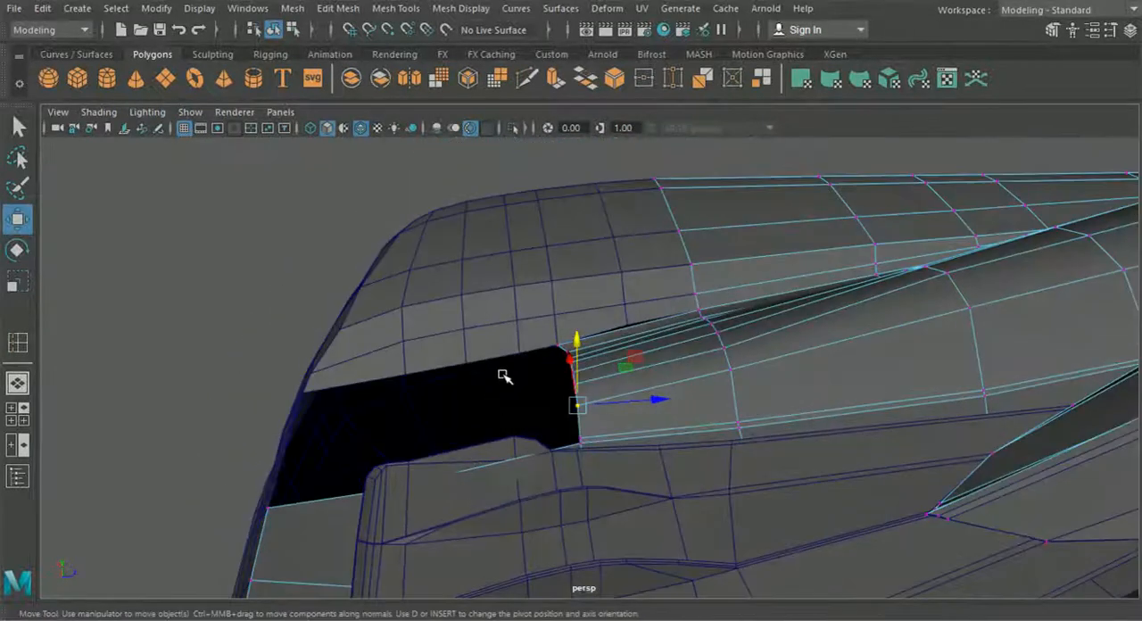
{"action": "mouse_move", "coordinate": [529, 393]}
{"action": "left_mouse_down", "text": "alt"}
{"action": "mouse_move", "coordinate": [551, 405]}
{"action": "mouse_move", "coordinate": [535, 397]}
{"action": "left_mouse_up", "text": "alt"}
Step: Put the body panel in edge mode and select the edges around its border at the vent opening
{"action": "left_click", "coordinate": [19, 127]}
{"action": "right_click", "coordinate": [629, 334]}
{"action": "left_click_drag", "start_coordinate": [602, 347], "coordinate": [729, 440], "text": "alt"}
{"action": "left_click_drag", "start_coordinate": [494, 432], "coordinate": [758, 361]}
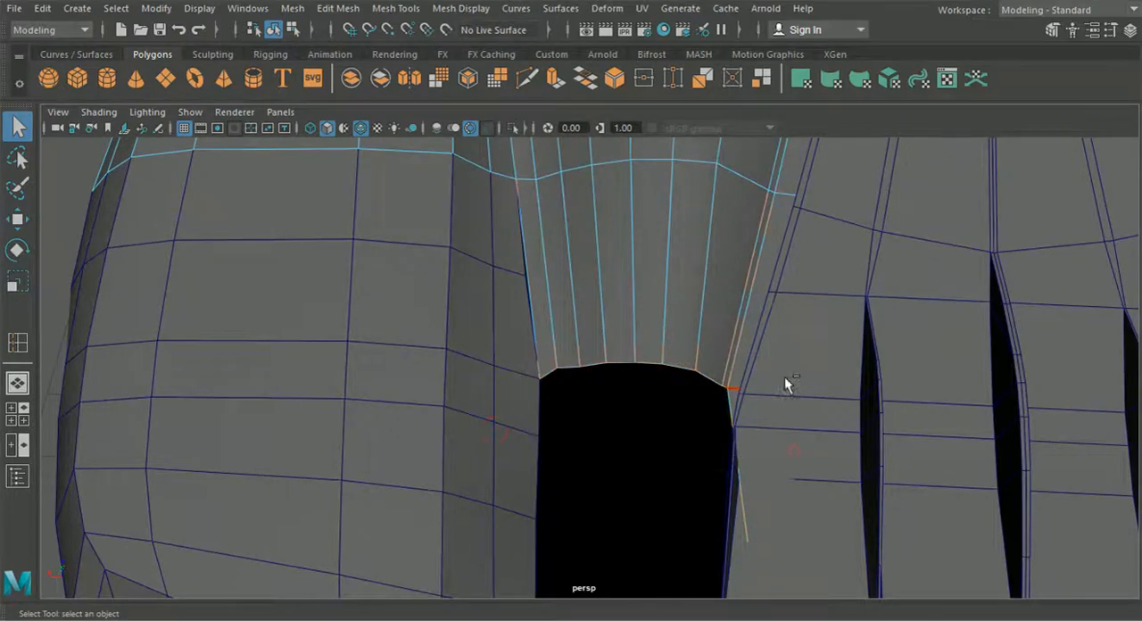
Step: Try to extrude the selected edges at the vent opening
{"action": "scroll", "coordinate": [776, 384], "scroll_direction": "down", "scroll_amount": 5}
{"action": "key", "text": "ctrl+e"}
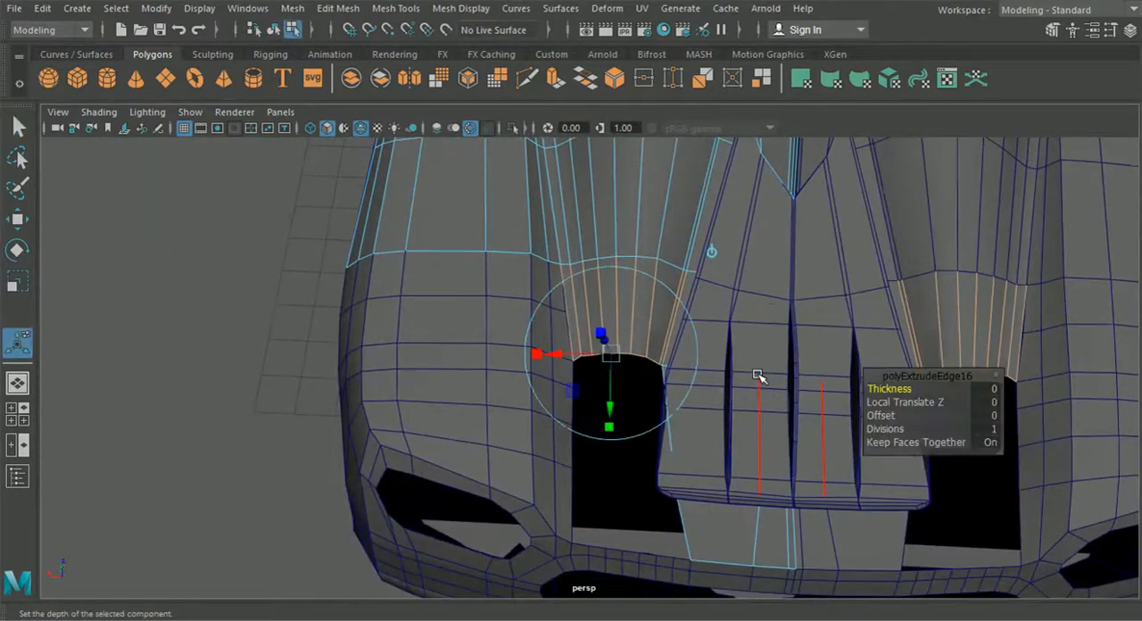
{"action": "key", "text": "ctrl+z"}
Step: Reduce the selection to the body panel's border edges at the vent opening, extrude them rearward and flatten the new border vertically
{"action": "left_click_drag", "start_coordinate": [509, 228], "coordinate": [746, 352], "text": "ctrl"}
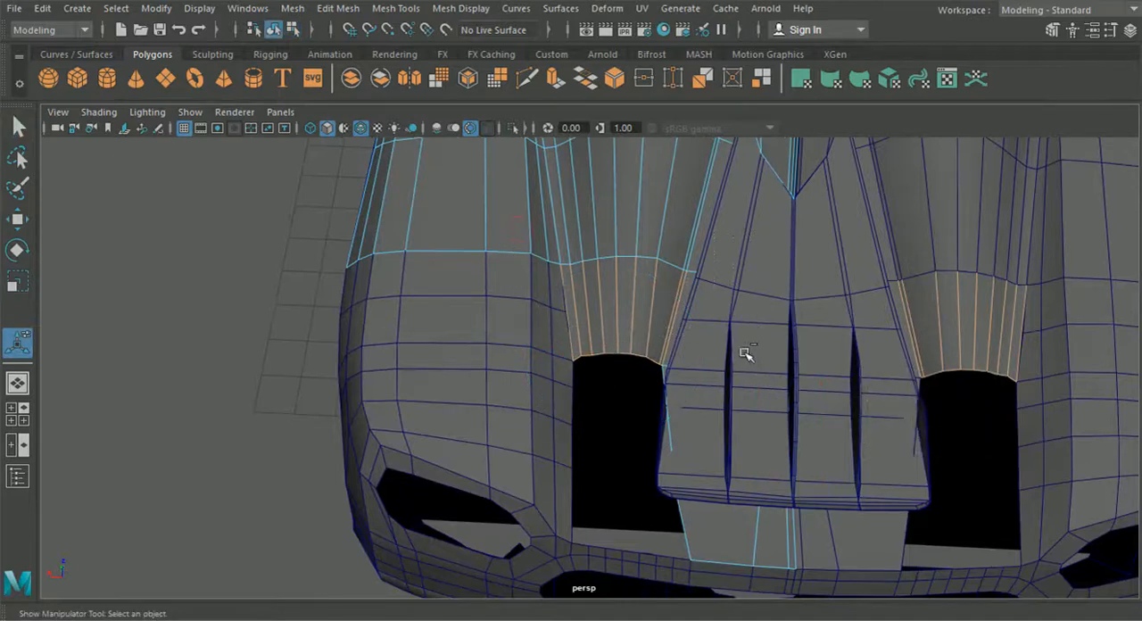
{"action": "middle_click_drag", "start_coordinate": [736, 357], "coordinate": [749, 403], "text": "alt"}
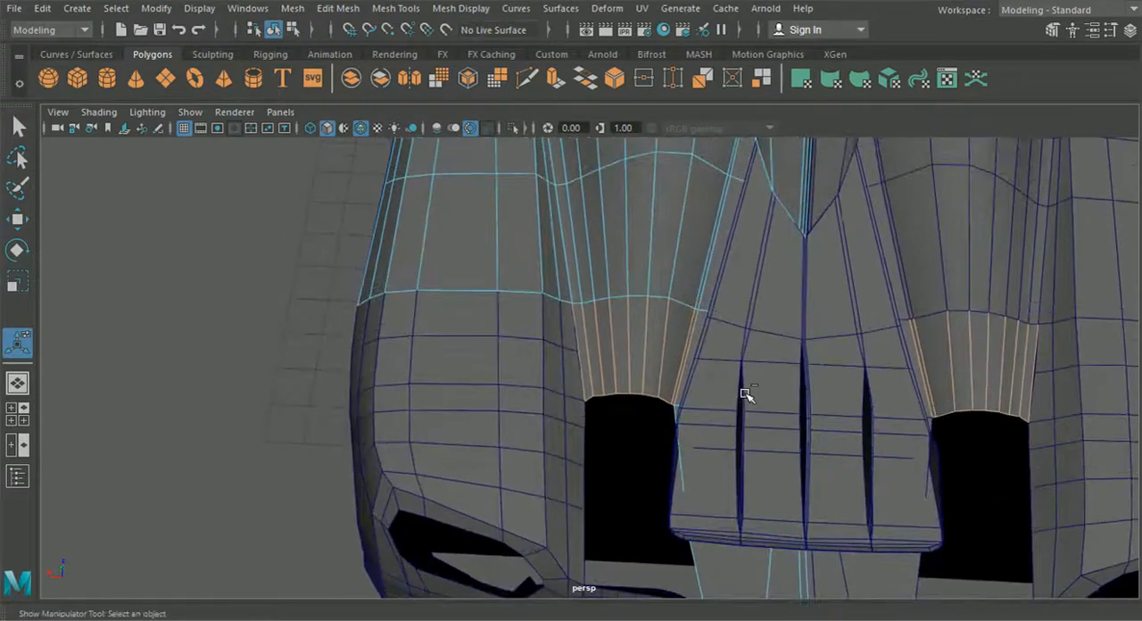
{"action": "scroll", "coordinate": [740, 406], "scroll_direction": "up", "scroll_amount": 3}
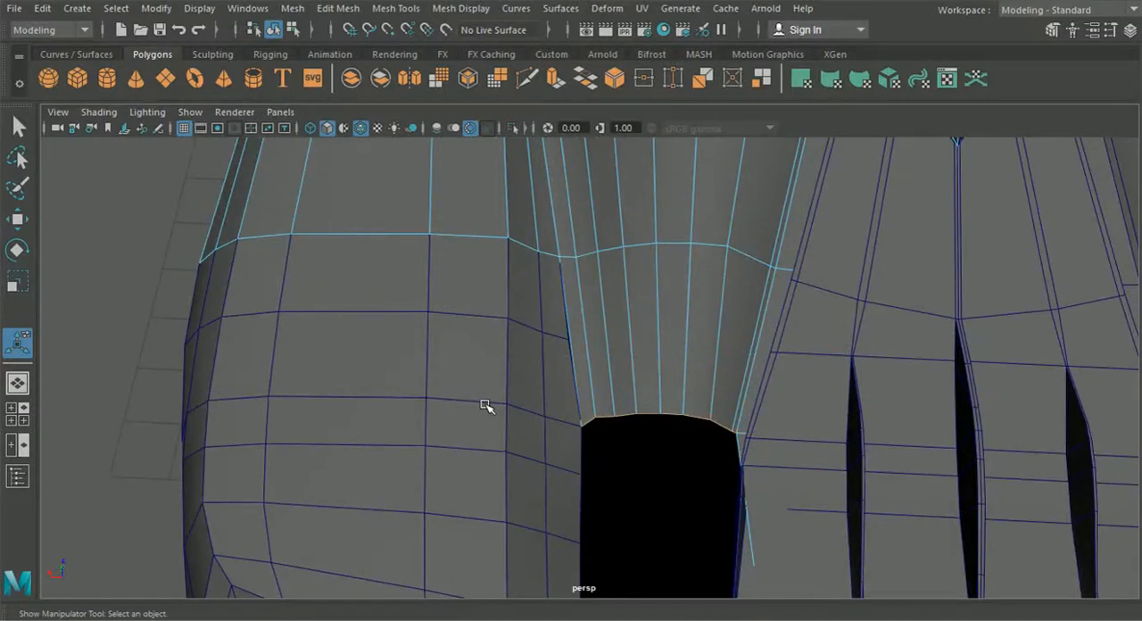
{"action": "key", "text": "ctrl+e"}
{"action": "left_click_drag", "start_coordinate": [486, 406], "coordinate": [515, 356], "text": "alt"}
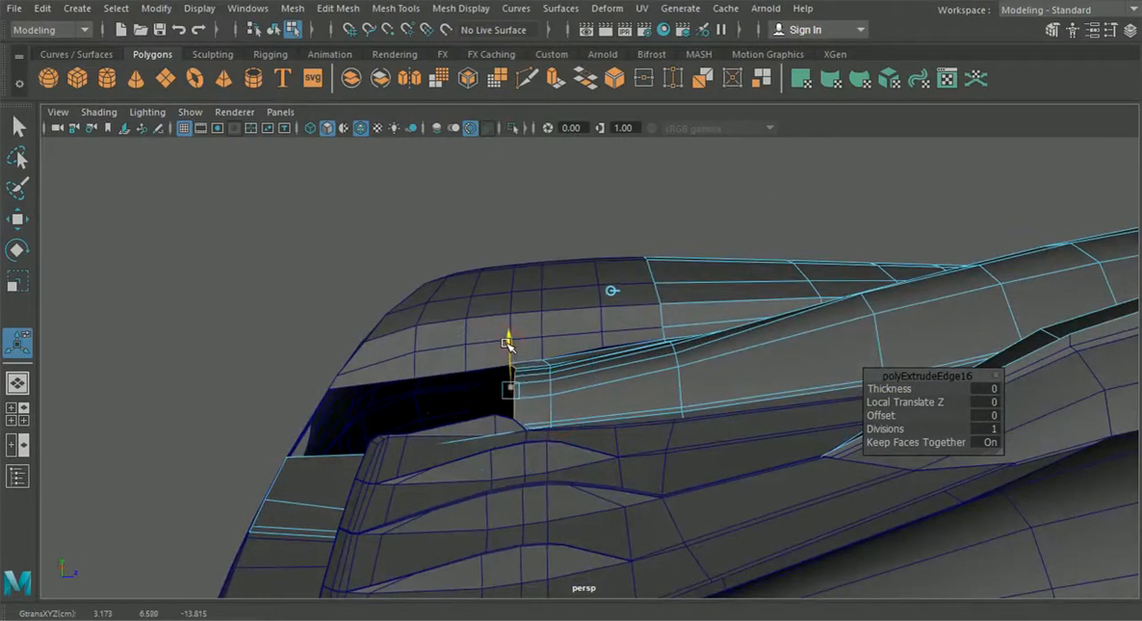
{"action": "left_click_drag", "start_coordinate": [517, 377], "coordinate": [602, 308], "text": "alt"}
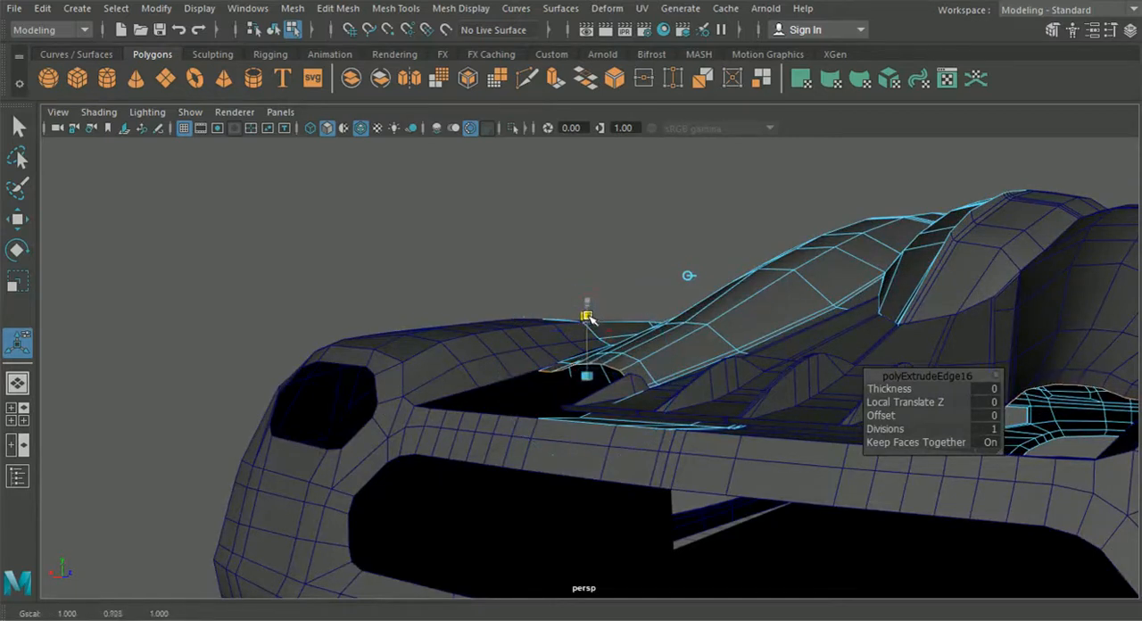
{"action": "scroll", "coordinate": [602, 360], "scroll_direction": "up", "scroll_amount": 5}
{"action": "left_click_drag", "start_coordinate": [587, 320], "coordinate": [470, 446]}
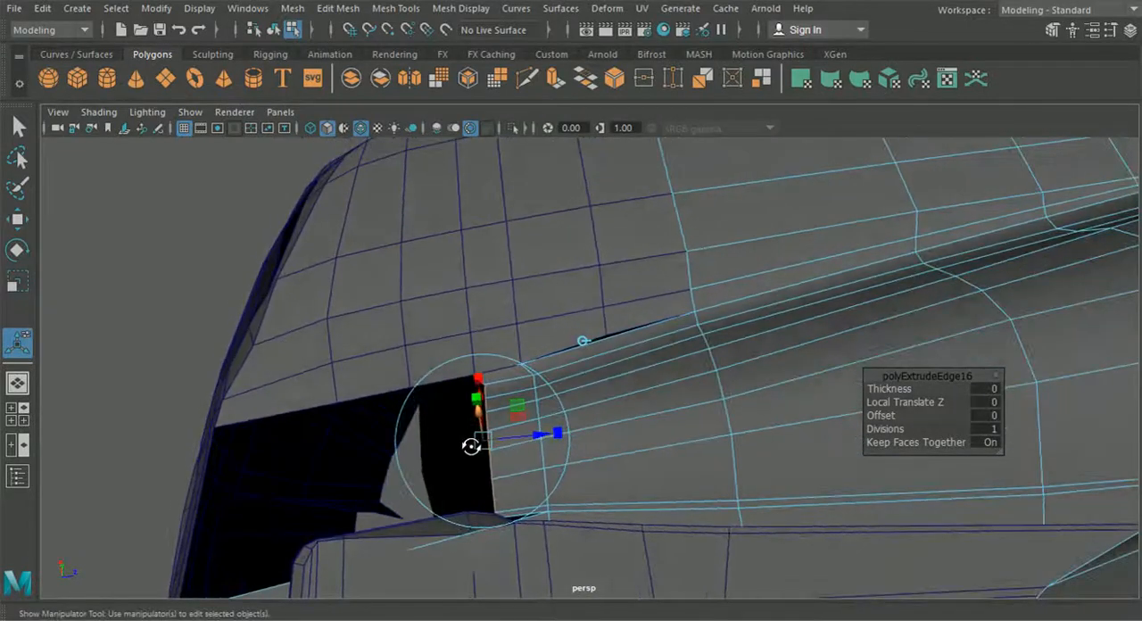
Step: Extrude the body panel's border at the vent opening once more, then flatten the new edge row and adjust its height
{"action": "left_click_drag", "start_coordinate": [580, 327], "coordinate": [588, 382], "text": "alt"}
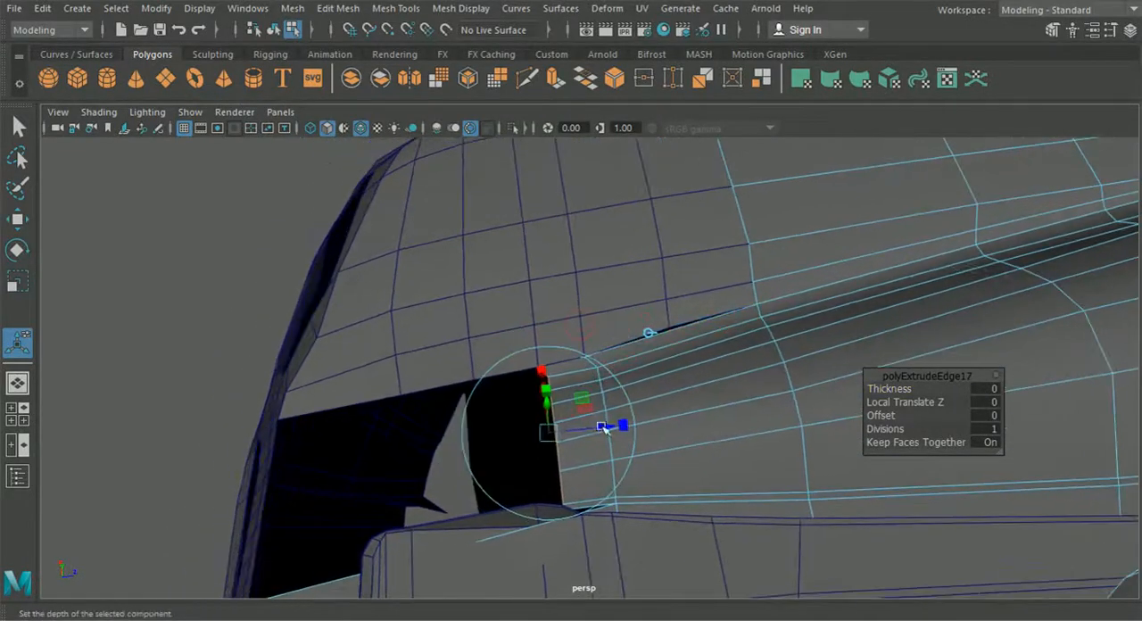
{"action": "left_click_drag", "start_coordinate": [530, 447], "coordinate": [567, 391], "text": "alt"}
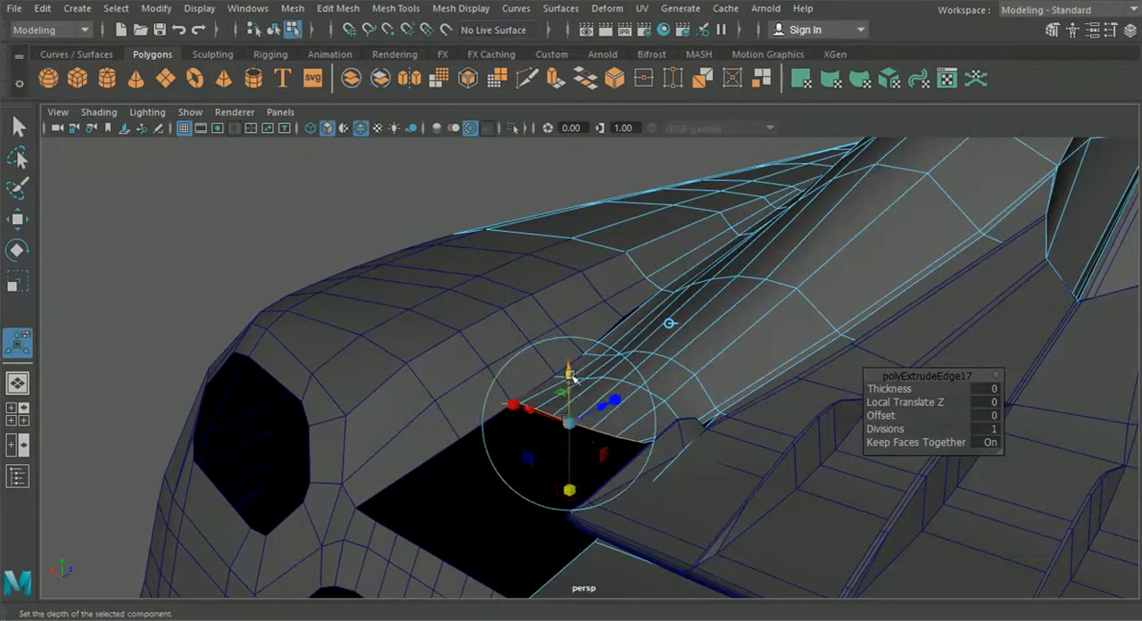
{"action": "left_click_drag", "start_coordinate": [572, 380], "coordinate": [701, 369], "text": "alt"}
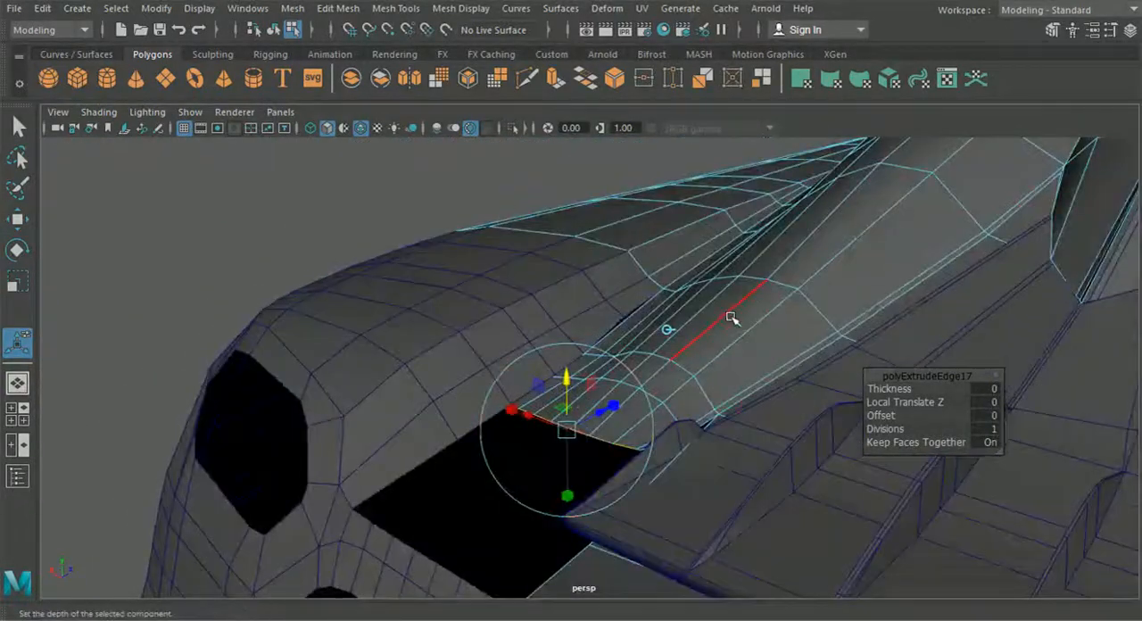
{"action": "right_click_drag", "start_coordinate": [751, 304], "coordinate": [662, 124]}
Step: Insert an edge loop across the channel of the body panel, in the long faces ahead of the new rows
{"action": "scroll", "coordinate": [624, 303], "scroll_direction": "up", "scroll_amount": 3}
{"action": "left_click_drag", "start_coordinate": [580, 342], "coordinate": [555, 327]}
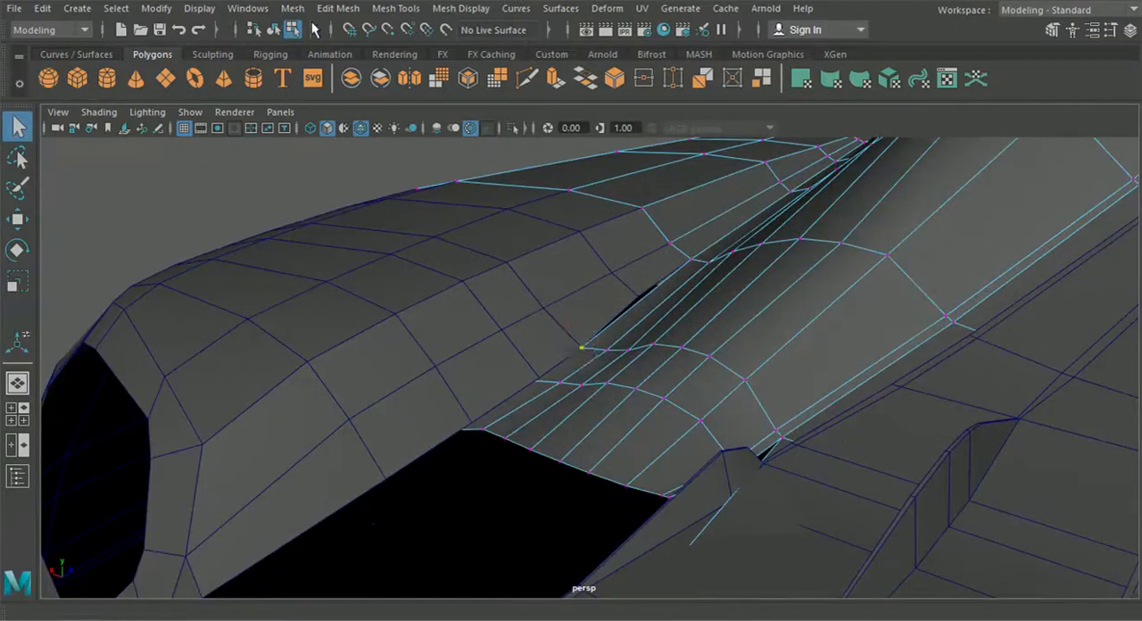
{"action": "left_click", "coordinate": [338, 8]}
{"action": "mouse_move", "coordinate": [395, 8]}
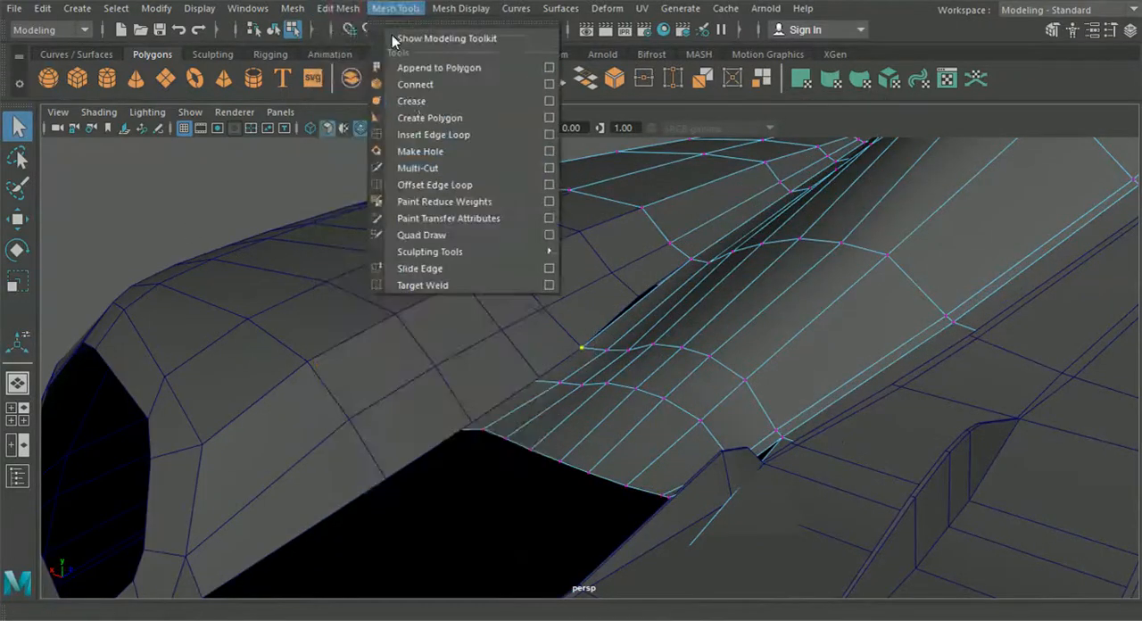
{"action": "left_click", "coordinate": [431, 135]}
{"action": "left_click_drag", "start_coordinate": [536, 187], "coordinate": [657, 224], "text": "alt"}
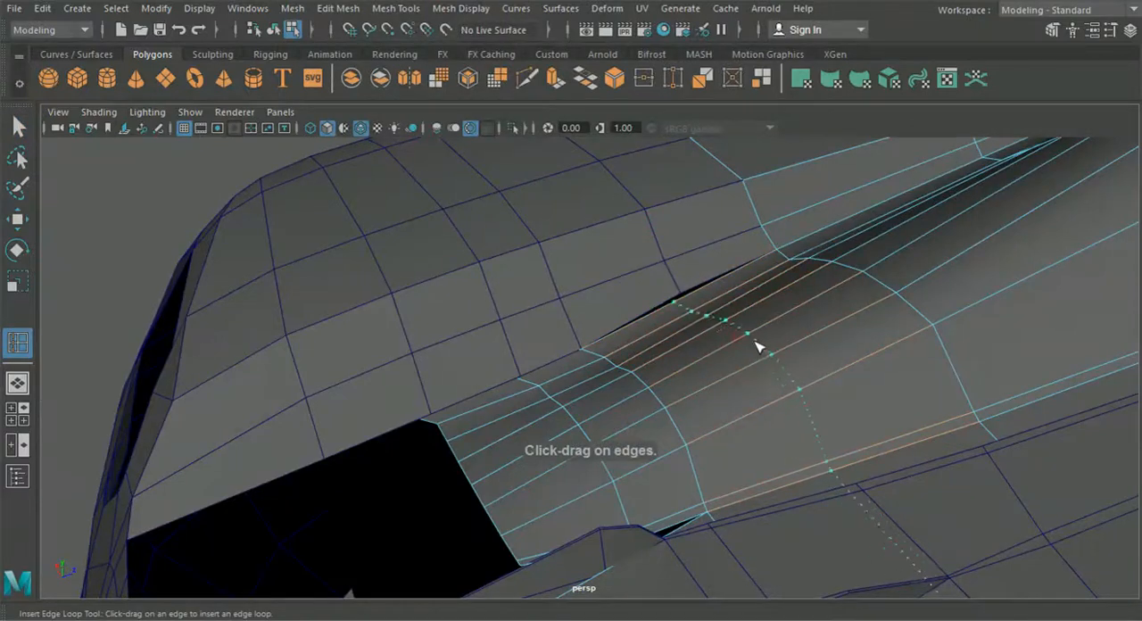
{"action": "left_click_drag", "start_coordinate": [764, 370], "coordinate": [702, 334], "text": "alt"}
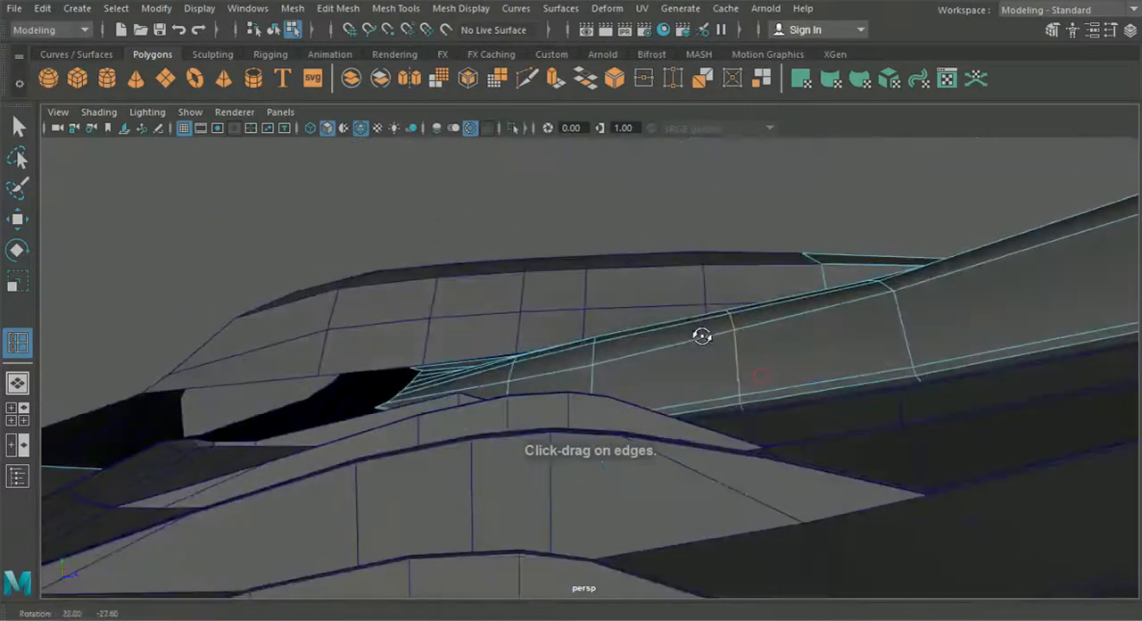
Step: Adjust the height of the inserted edge loop and select its middle vertices across the channel for moving
{"action": "left_click", "coordinate": [18, 219]}
{"action": "left_click_drag", "start_coordinate": [651, 364], "coordinate": [747, 369], "text": "alt"}
{"action": "right_click_drag", "start_coordinate": [846, 212], "coordinate": [787, 147]}
{"action": "scroll", "coordinate": [741, 319], "scroll_direction": "up", "scroll_amount": 4}
{"action": "left_click_drag", "start_coordinate": [741, 318], "coordinate": [657, 249], "text": "alt"}
{"action": "left_click", "coordinate": [689, 265]}
{"action": "left_click_drag", "start_coordinate": [757, 252], "coordinate": [759, 253], "text": "shift"}
{"action": "left_click_drag", "start_coordinate": [694, 264], "coordinate": [642, 328], "text": "alt"}
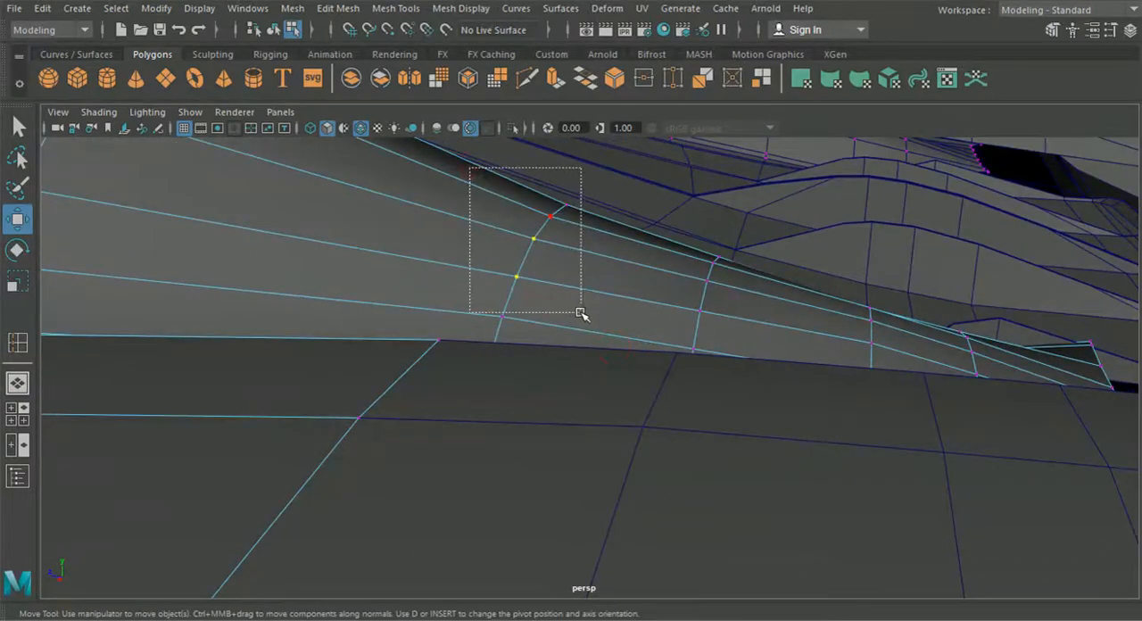
{"action": "left_click_drag", "start_coordinate": [587, 305], "coordinate": [587, 305], "text": "shift"}
{"action": "left_click_drag", "start_coordinate": [587, 306], "coordinate": [711, 353], "text": "alt"}
{"action": "left_click_drag", "start_coordinate": [622, 302], "coordinate": [685, 349], "text": "ctrl"}
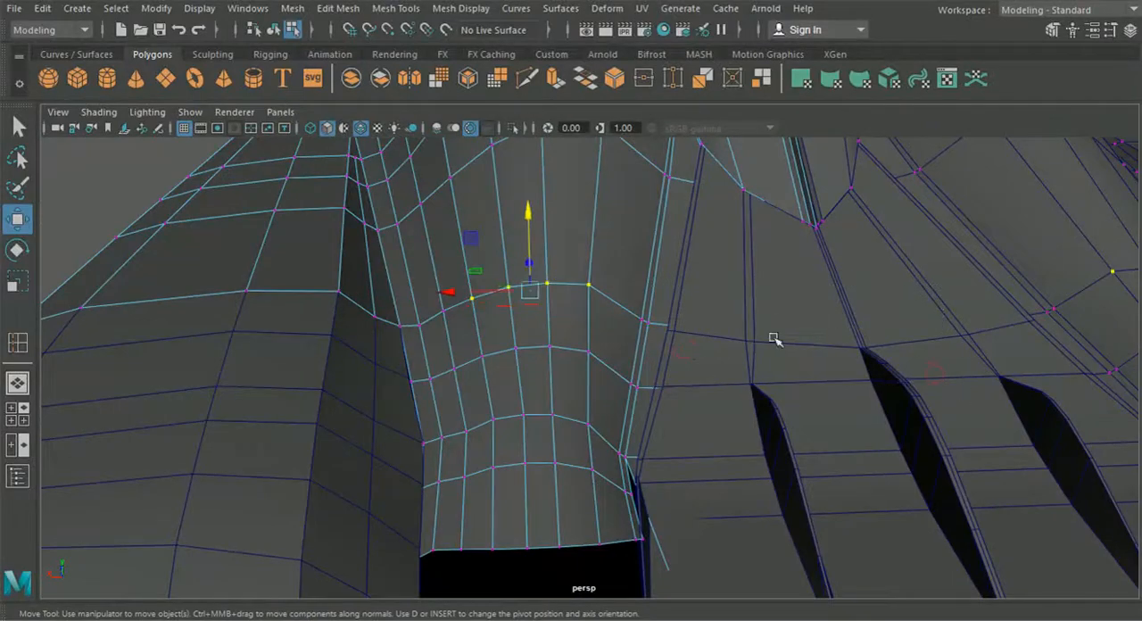
Step: Raise the middle vertices of the inserted loop slightly to smooth the channel's profile
{"action": "left_click_drag", "start_coordinate": [774, 339], "coordinate": [683, 288], "text": "alt"}
{"action": "left_click", "coordinate": [658, 252]}
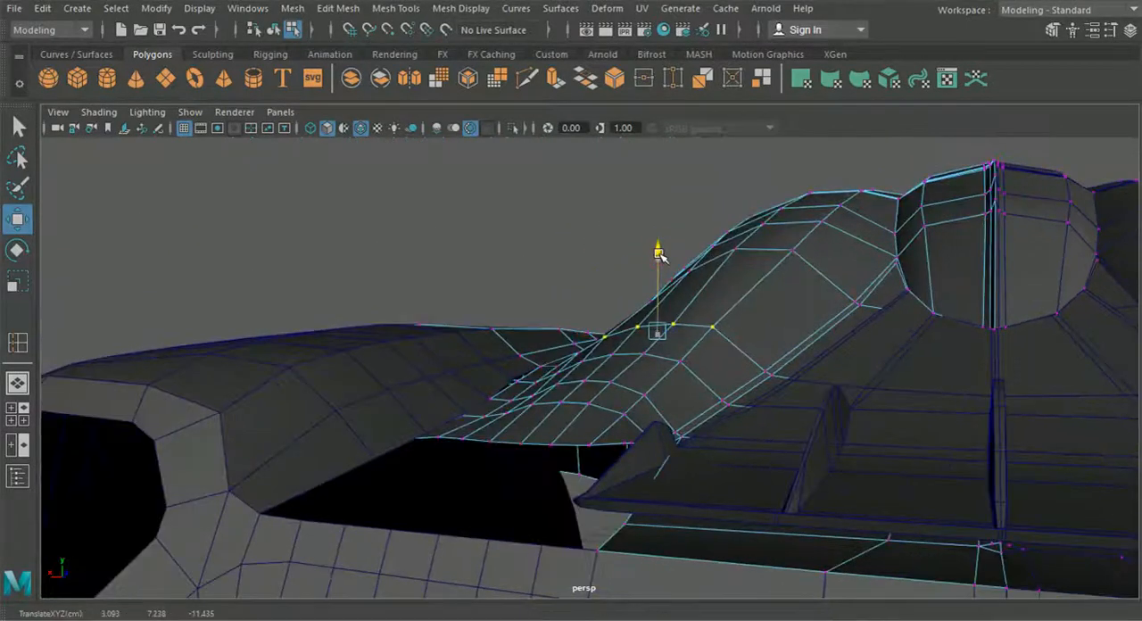
{"action": "left_click_drag", "start_coordinate": [592, 290], "coordinate": [638, 277], "text": "alt"}
{"action": "left_click", "coordinate": [720, 260]}
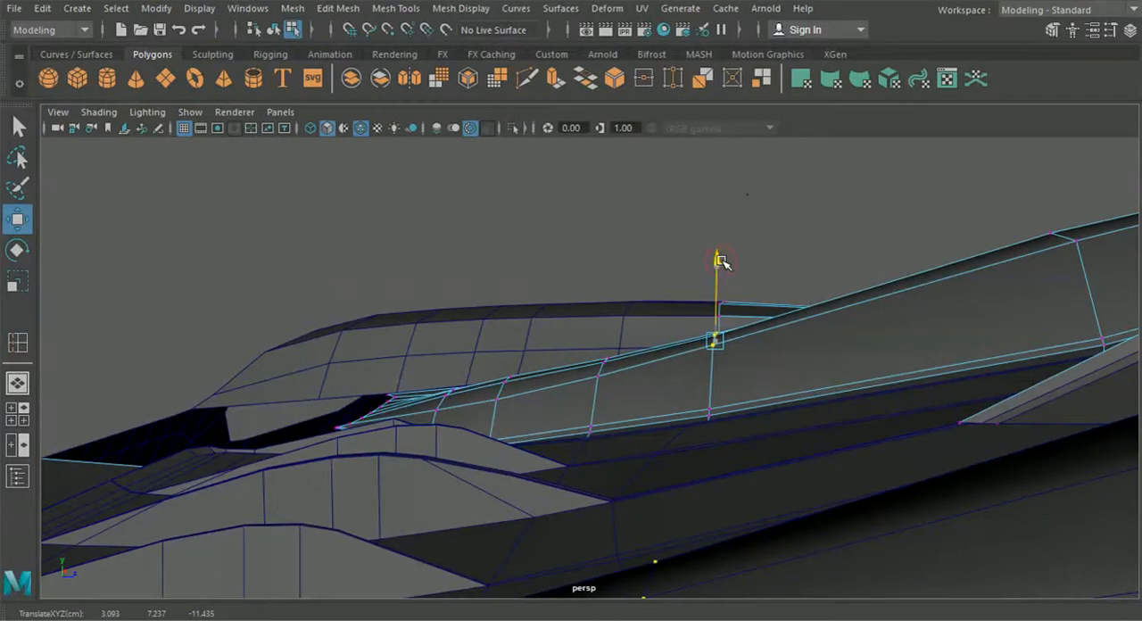
{"action": "mouse_move", "coordinate": [721, 261]}
{"action": "left_mouse_down", "text": "alt"}
{"action": "mouse_move", "coordinate": [726, 275]}
{"action": "mouse_move", "coordinate": [730, 257]}
{"action": "left_mouse_up", "text": "alt"}
{"action": "left_click", "coordinate": [724, 258]}
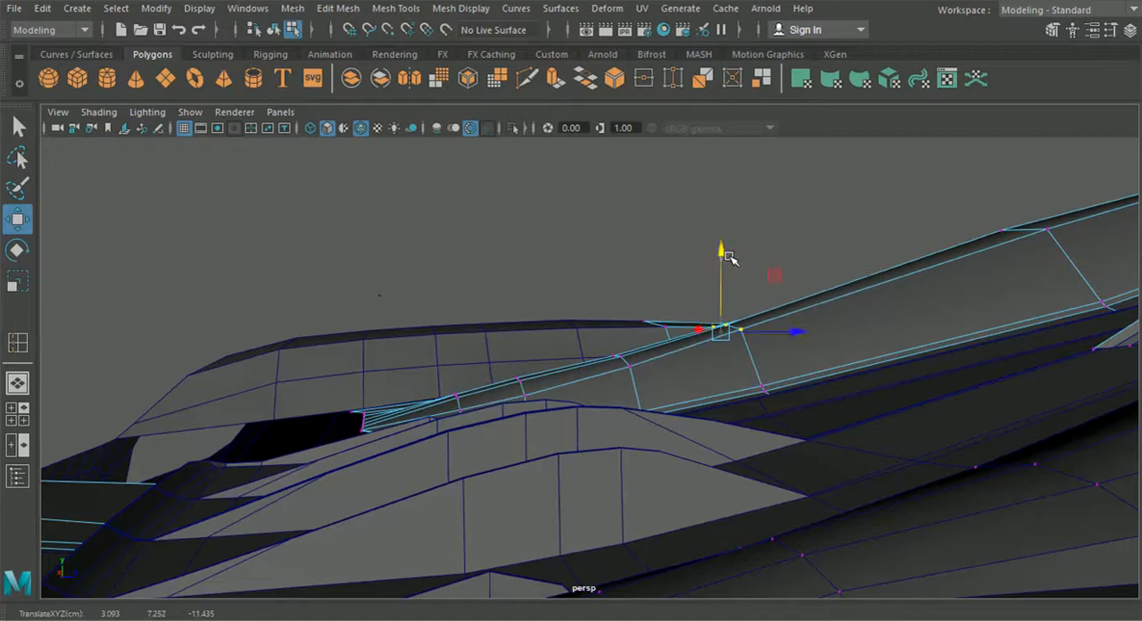
{"action": "left_click_drag", "start_coordinate": [749, 323], "coordinate": [769, 325]}
{"action": "left_click", "coordinate": [745, 277]}
Step: Adjust the heights of the vertices in the rows nearer the vent opening to even out the channel's curve
{"action": "left_click_drag", "start_coordinate": [744, 278], "coordinate": [635, 454], "text": "alt"}
{"action": "left_click", "coordinate": [579, 417]}
{"action": "left_click_drag", "start_coordinate": [580, 418], "coordinate": [487, 307], "text": "alt"}
{"action": "left_click", "coordinate": [490, 309]}
{"action": "left_click_drag", "start_coordinate": [490, 363], "coordinate": [590, 428], "text": "alt"}
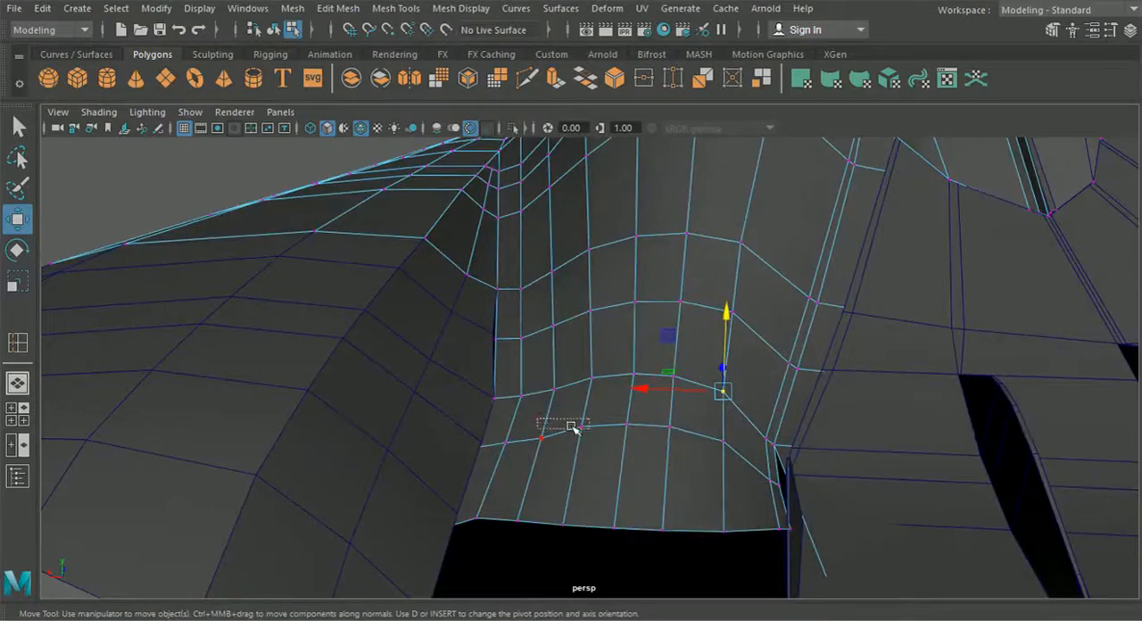
{"action": "left_click_drag", "start_coordinate": [725, 460], "coordinate": [726, 461]}
{"action": "left_click_drag", "start_coordinate": [726, 461], "coordinate": [585, 420], "text": "alt"}
Step: Select only the edges along the body panel's border at the vent opening
{"action": "right_click_drag", "start_coordinate": [560, 376], "coordinate": [579, 78]}
{"action": "left_click_drag", "start_coordinate": [530, 385], "coordinate": [612, 467], "text": "alt"}
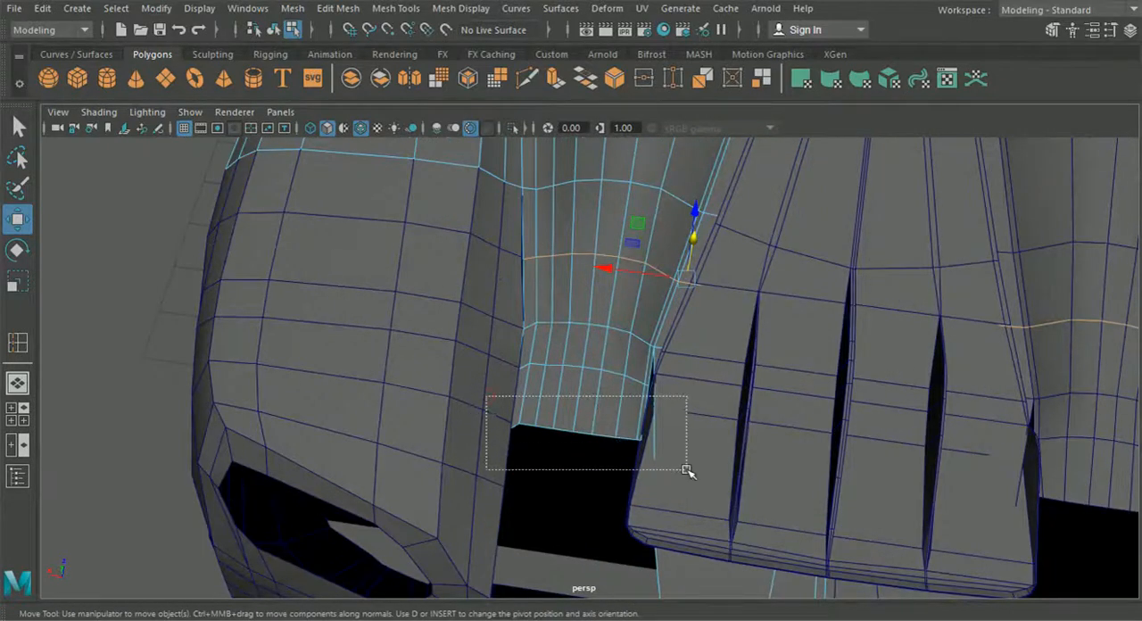
{"action": "left_click_drag", "start_coordinate": [687, 473], "coordinate": [688, 474]}
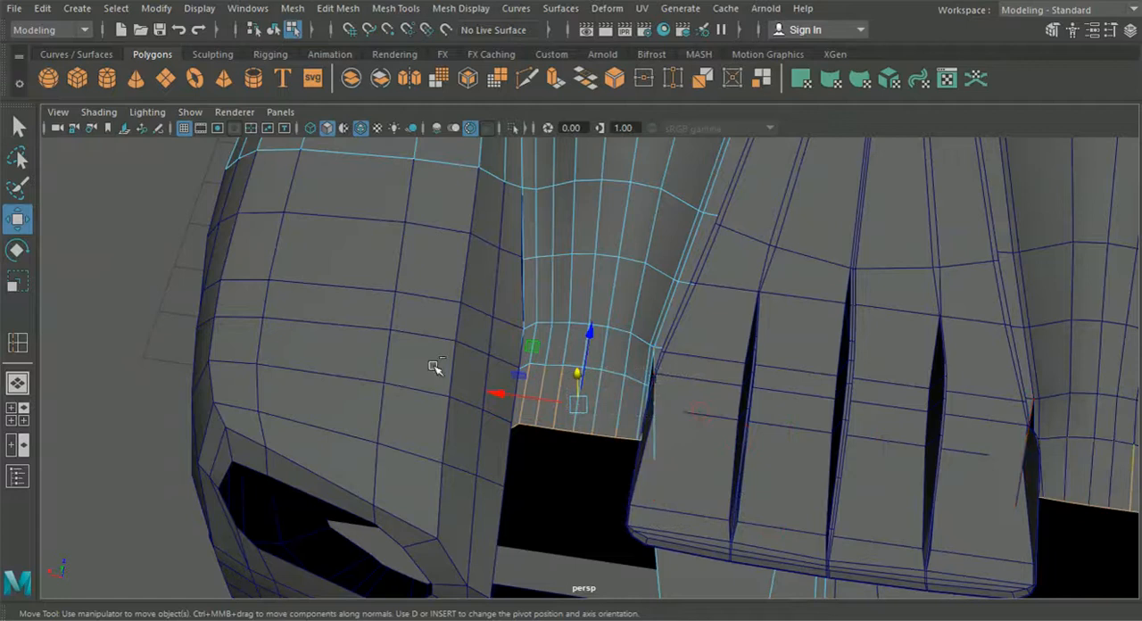
{"action": "left_click_drag", "start_coordinate": [596, 407], "coordinate": [595, 409]}
{"action": "left_click_drag", "start_coordinate": [595, 409], "coordinate": [488, 442], "text": "alt"}
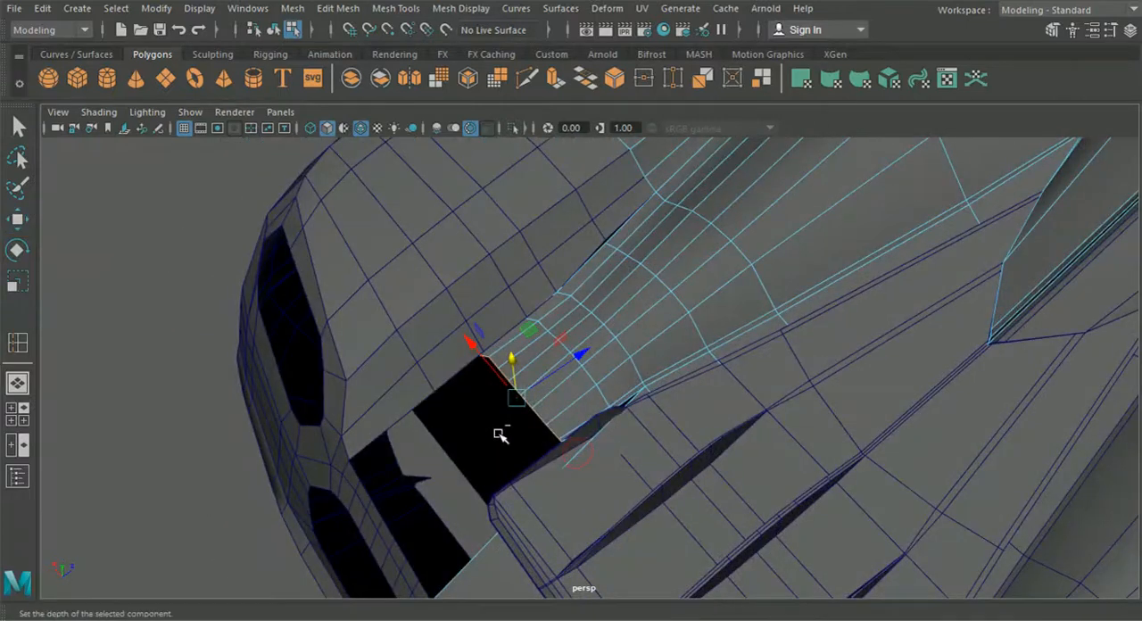
Step: Extrude the selected border edges across the vent opening and place the new edge near the bumper's upper border
{"action": "key", "text": "ctrl+e"}
{"action": "left_click_drag", "start_coordinate": [520, 393], "coordinate": [343, 522]}
{"action": "mouse_move", "coordinate": [395, 482]}
{"action": "left_mouse_down"}
{"action": "mouse_move", "coordinate": [357, 515]}
{"action": "mouse_move", "coordinate": [409, 490]}
{"action": "left_mouse_up"}
{"action": "middle_click_drag", "start_coordinate": [410, 490], "coordinate": [466, 457], "text": "alt"}
{"action": "right_click_drag", "start_coordinate": [467, 457], "coordinate": [468, 470], "text": "alt"}
{"action": "left_click_drag", "start_coordinate": [468, 470], "coordinate": [600, 404], "text": "alt"}
Step: Merge the two vertices at the inner corner of the extruded strip using a distance threshold of 0.01
{"action": "right_click_drag", "start_coordinate": [598, 348], "coordinate": [515, 128]}
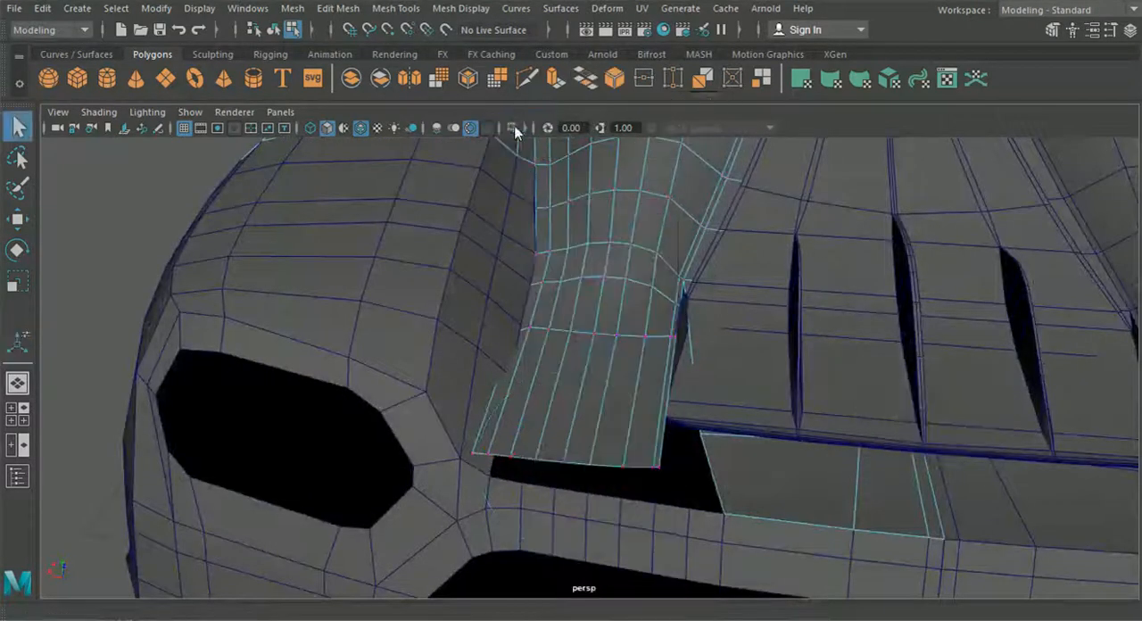
{"action": "middle_click_drag", "start_coordinate": [712, 439], "coordinate": [701, 414], "text": "alt"}
{"action": "right_click_drag", "start_coordinate": [701, 414], "coordinate": [698, 517], "text": "alt"}
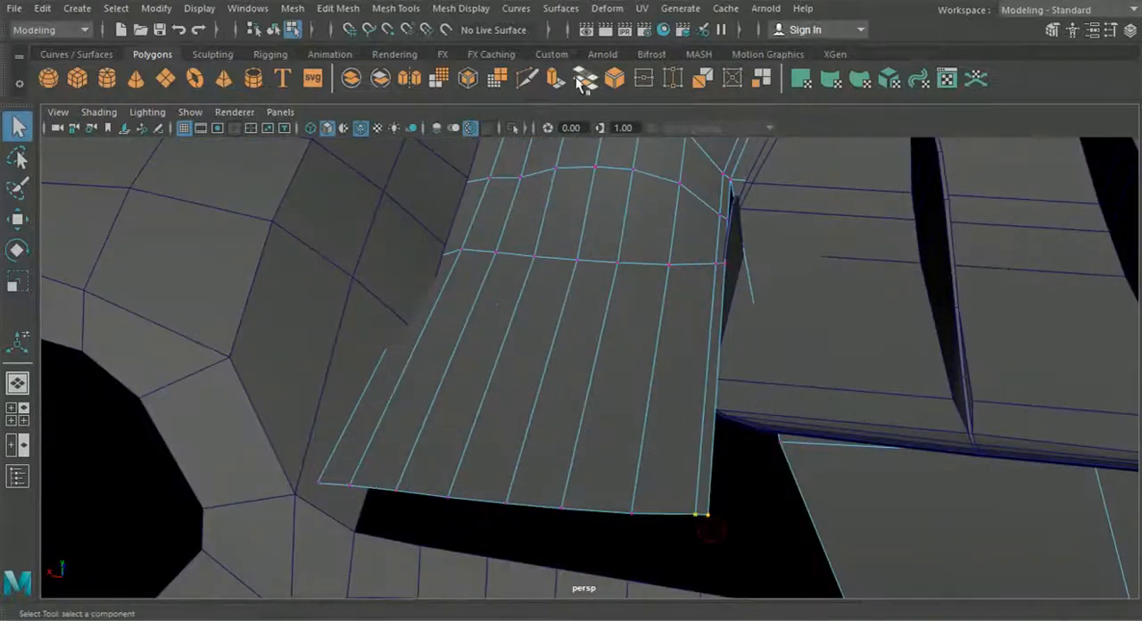
{"action": "left_click", "coordinate": [515, 9]}
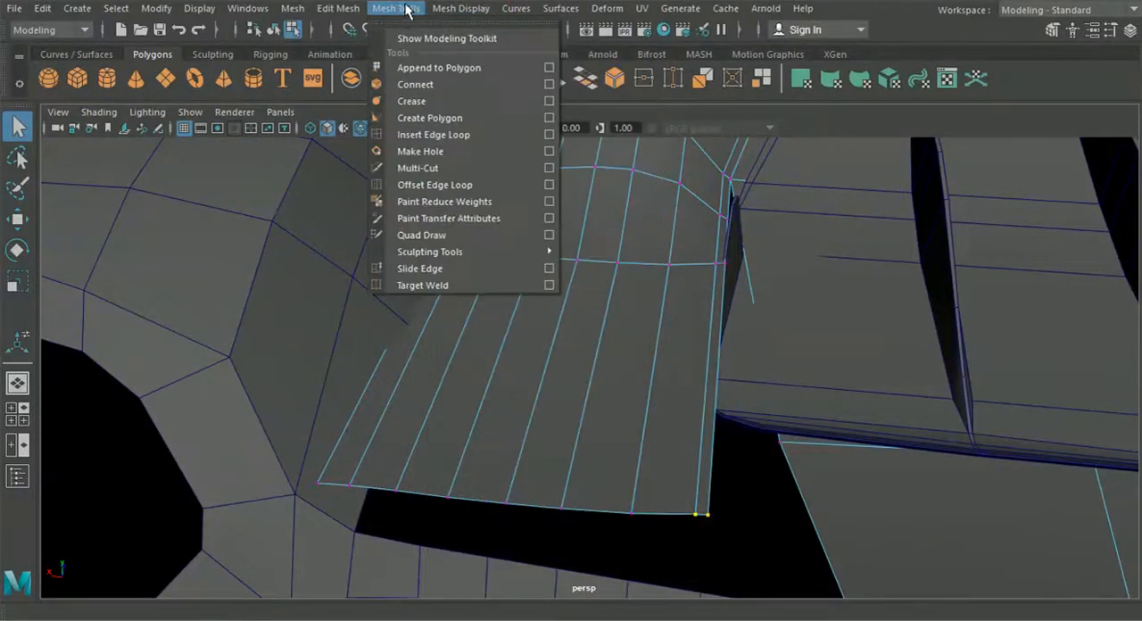
{"action": "left_click", "coordinate": [374, 169]}
{"action": "right_click_drag", "start_coordinate": [601, 474], "coordinate": [600, 431], "text": "alt"}
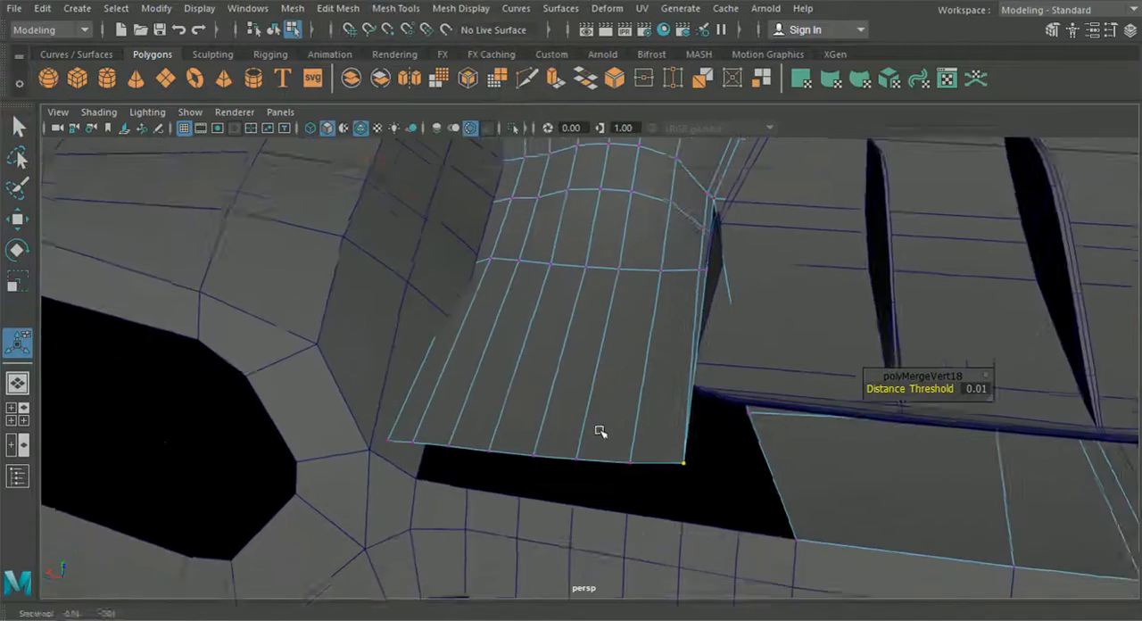
{"action": "middle_click_drag", "start_coordinate": [600, 431], "coordinate": [599, 406], "text": "alt"}
Step: Snap the merged corner vertex onto the outer corner of the body panel's lower rear section and merge them with a 0.01 threshold
{"action": "left_click_drag", "start_coordinate": [725, 425], "coordinate": [816, 490]}
{"action": "left_click", "coordinate": [19, 220]}
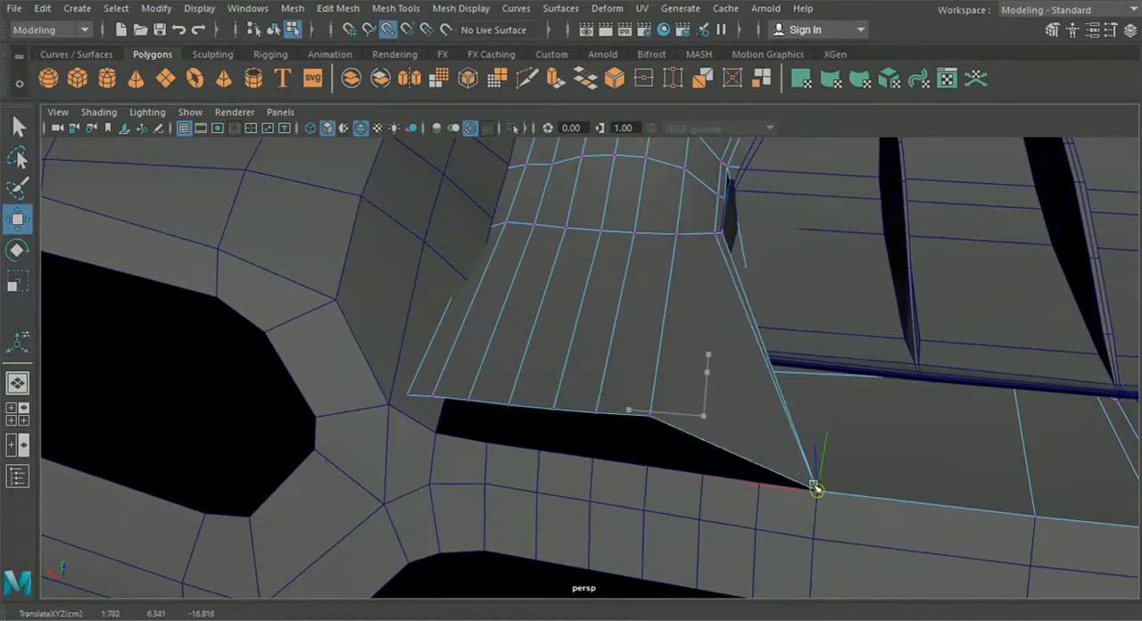
{"action": "left_click", "coordinate": [337, 13]}
{"action": "left_click", "coordinate": [370, 166]}
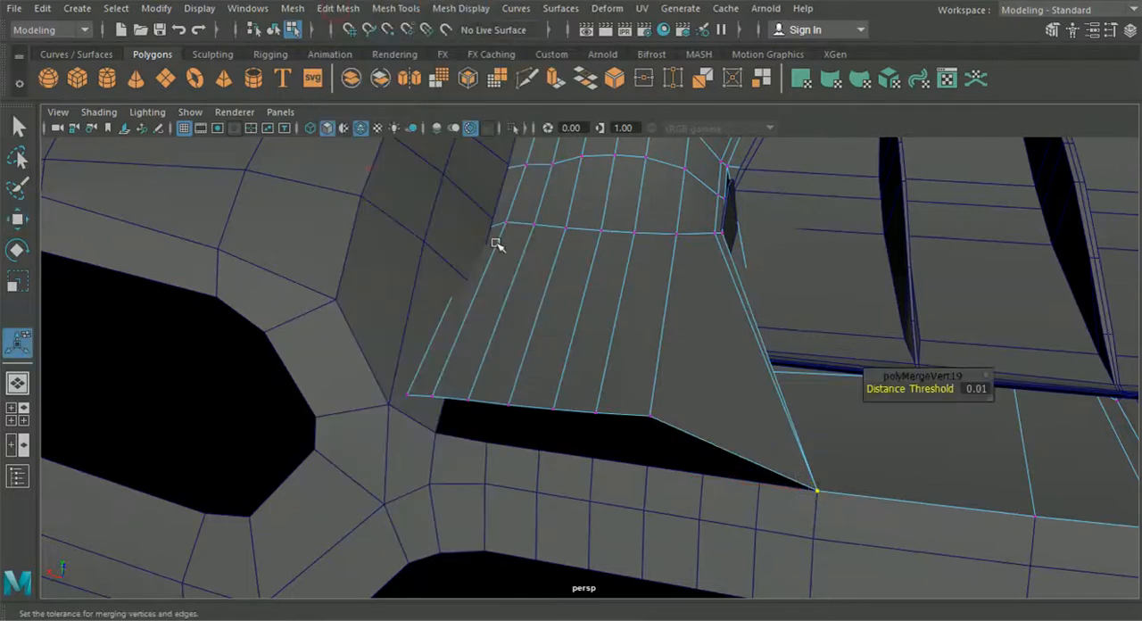
Step: Snap the remaining vertices along the extruded strip's rear border one by one onto the bumper's upper edge vertices
{"action": "left_click", "coordinate": [649, 412]}
{"action": "key", "text": "w"}
{"action": "left_click_drag", "start_coordinate": [648, 415], "coordinate": [755, 484]}
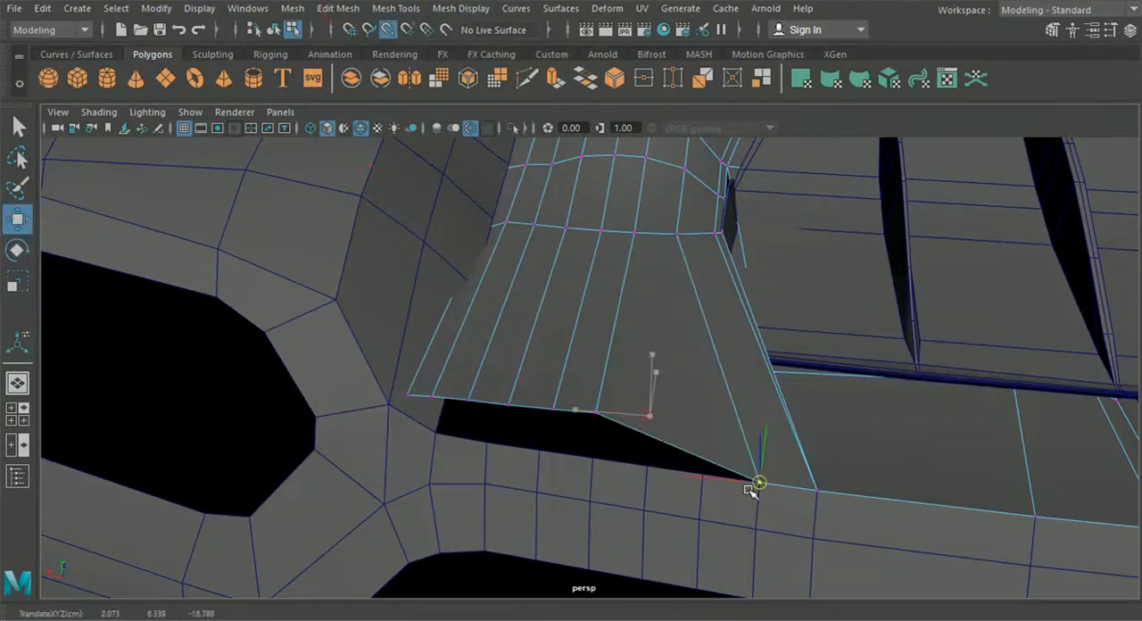
{"action": "left_click", "coordinate": [597, 411]}
{"action": "left_click_drag", "start_coordinate": [597, 411], "coordinate": [700, 473]}
{"action": "left_click", "coordinate": [553, 408]}
{"action": "left_click_drag", "start_coordinate": [553, 408], "coordinate": [645, 464]}
{"action": "left_click", "coordinate": [506, 403]}
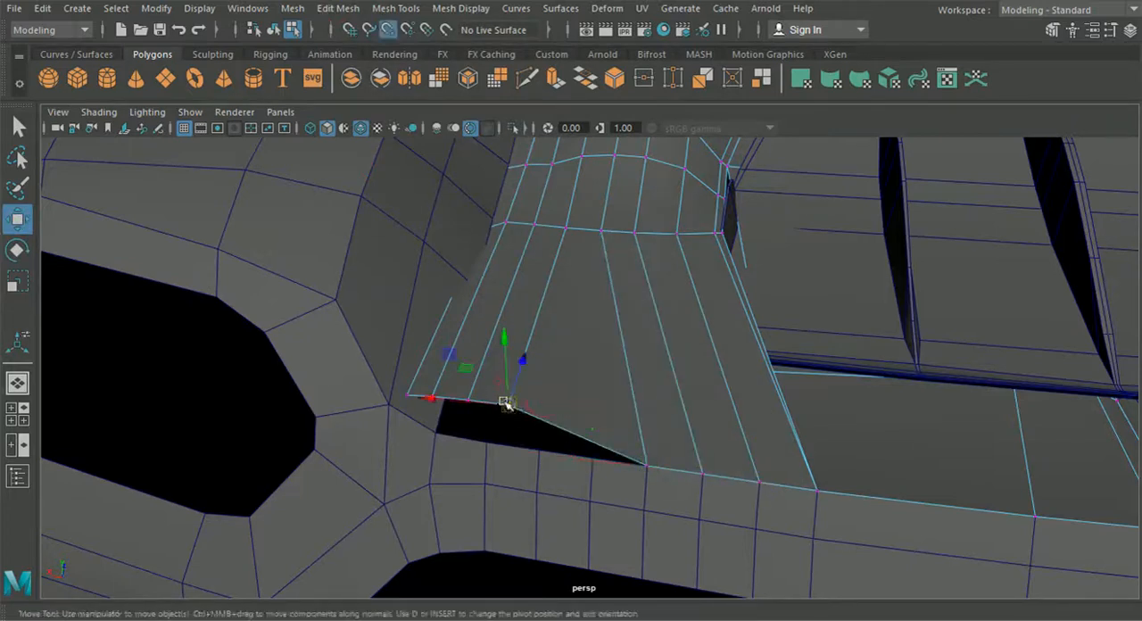
{"action": "left_click_drag", "start_coordinate": [506, 403], "coordinate": [588, 456]}
{"action": "left_click", "coordinate": [468, 398]}
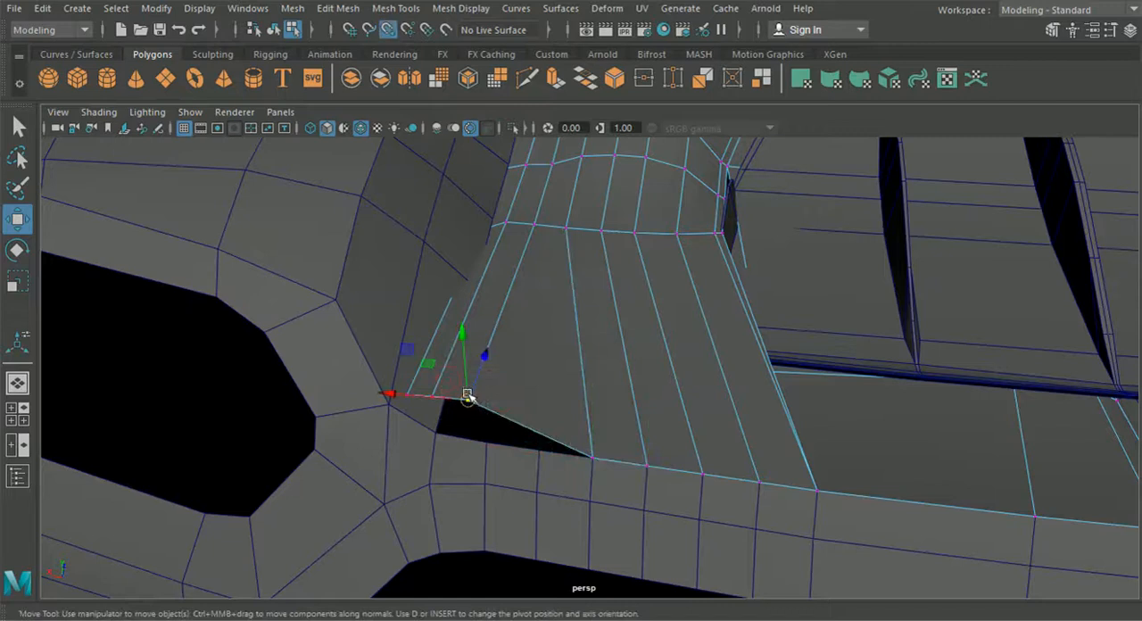
{"action": "left_click_drag", "start_coordinate": [467, 399], "coordinate": [542, 452]}
{"action": "left_click", "coordinate": [431, 396]}
{"action": "left_click_drag", "start_coordinate": [432, 395], "coordinate": [487, 442]}
{"action": "left_click", "coordinate": [408, 394]}
{"action": "left_click_drag", "start_coordinate": [407, 395], "coordinate": [487, 402]}
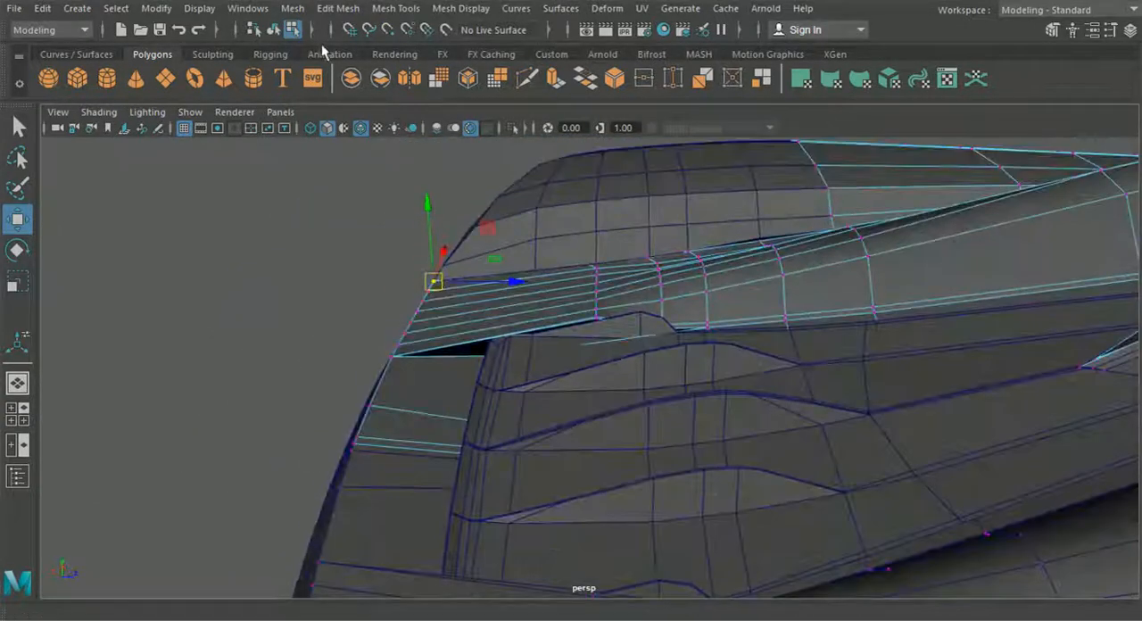
Step: Isolate the body panel in the view and select the vertex row where the strip across the vent opening begins
{"action": "left_click", "coordinate": [273, 30]}
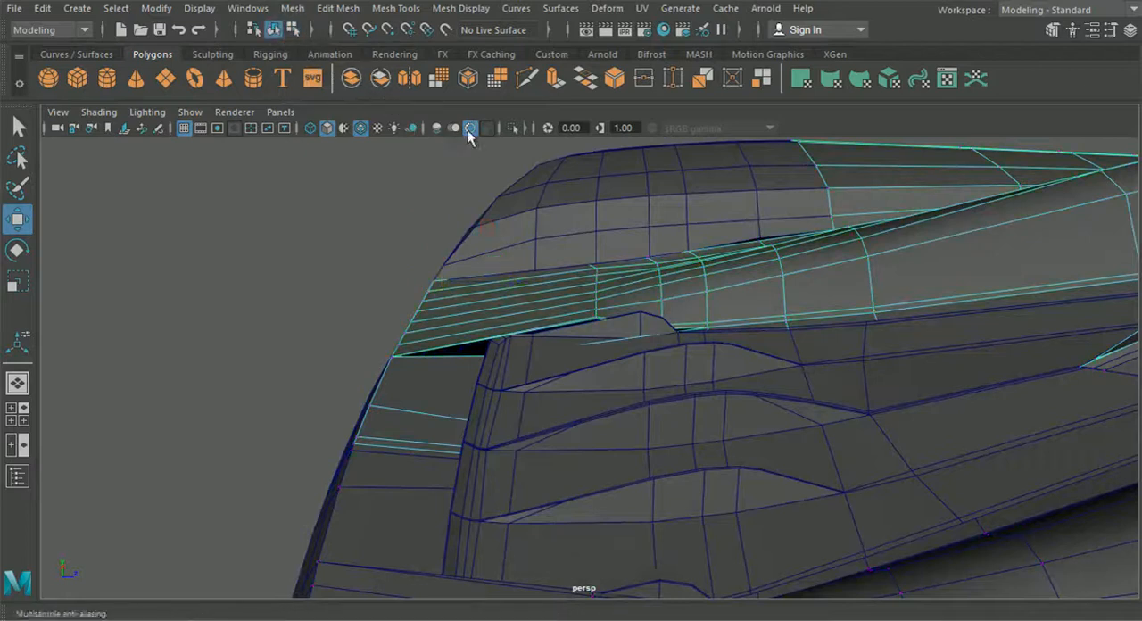
{"action": "left_click", "coordinate": [513, 129]}
{"action": "left_click_drag", "start_coordinate": [526, 254], "coordinate": [559, 282], "text": "alt"}
{"action": "right_click_drag", "start_coordinate": [558, 280], "coordinate": [478, 129]}
{"action": "scroll", "coordinate": [619, 286], "scroll_direction": "up", "scroll_amount": 3}
{"action": "left_click_drag", "start_coordinate": [625, 306], "coordinate": [627, 307]}
{"action": "left_click_drag", "start_coordinate": [627, 307], "coordinate": [140, 201], "text": "alt"}
Step: Scale the vertex row at the start of the vent strip to straighten it
{"action": "key", "text": "r"}
{"action": "left_click_drag", "start_coordinate": [598, 166], "coordinate": [600, 171]}
{"action": "left_click_drag", "start_coordinate": [610, 240], "coordinate": [610, 241]}
{"action": "left_click_drag", "start_coordinate": [633, 226], "coordinate": [530, 259], "text": "alt"}
{"action": "left_click_drag", "start_coordinate": [659, 251], "coordinate": [621, 254]}
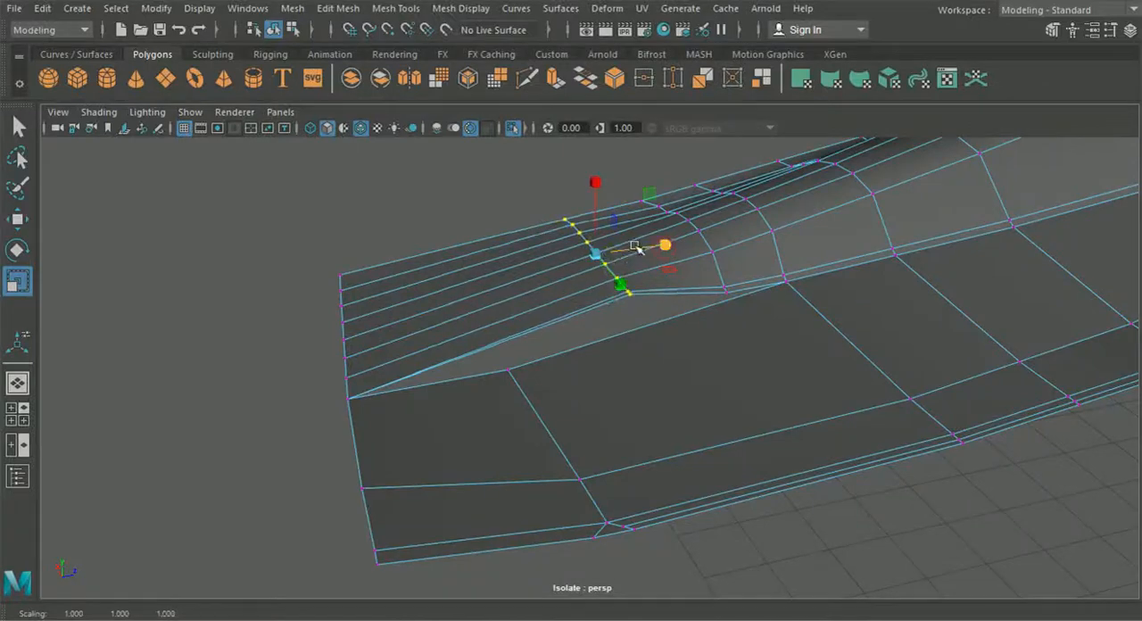
Step: Move the vertex row at the start of the vent strip to follow the slope of the body panel
{"action": "left_click", "coordinate": [19, 229]}
{"action": "scroll", "coordinate": [481, 311], "scroll_direction": "up", "scroll_amount": 4}
{"action": "left_click_drag", "start_coordinate": [482, 311], "coordinate": [475, 287], "text": "alt"}
{"action": "left_click_drag", "start_coordinate": [595, 150], "coordinate": [803, 198]}
{"action": "left_click_drag", "start_coordinate": [592, 168], "coordinate": [351, 224]}
{"action": "left_click_drag", "start_coordinate": [352, 223], "coordinate": [472, 234], "text": "alt"}
Step: Adjust the height of the lower vertices in the next row forward of the vent strip to smooth the transition
{"action": "left_click_drag", "start_coordinate": [615, 194], "coordinate": [744, 313], "text": "alt"}
{"action": "left_click_drag", "start_coordinate": [697, 227], "coordinate": [662, 289]}
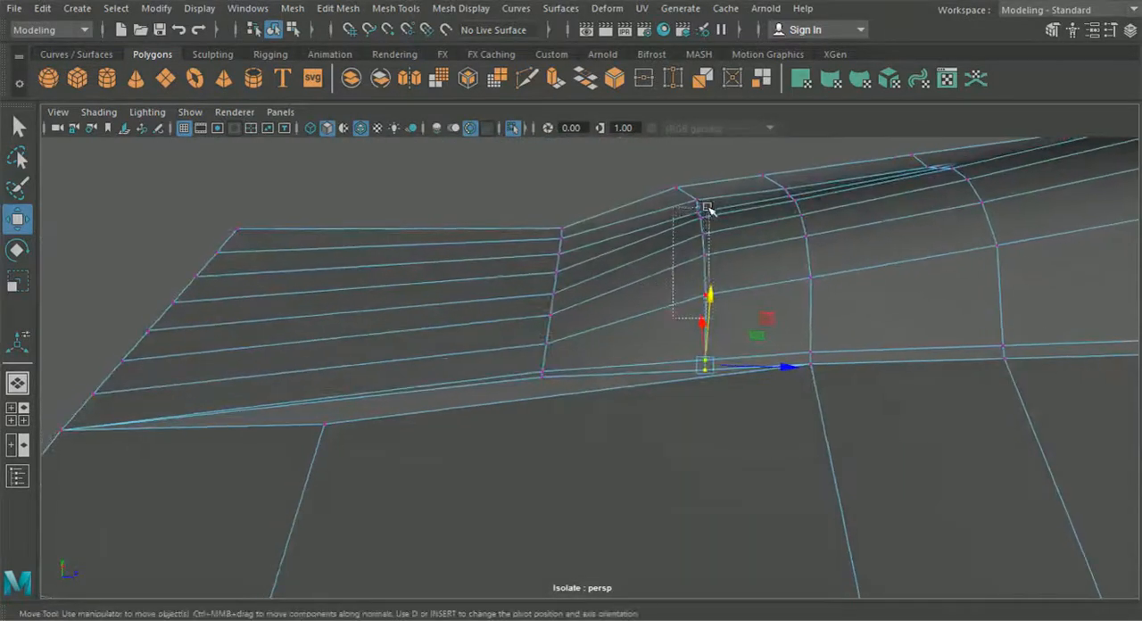
{"action": "left_click_drag", "start_coordinate": [719, 214], "coordinate": [720, 207]}
{"action": "left_click_drag", "start_coordinate": [712, 308], "coordinate": [703, 223], "text": "alt"}
{"action": "left_click_drag", "start_coordinate": [693, 158], "coordinate": [693, 170]}
{"action": "left_click_drag", "start_coordinate": [693, 169], "coordinate": [839, 196], "text": "alt"}
{"action": "left_click_drag", "start_coordinate": [358, 333], "coordinate": [340, 467], "text": "alt"}
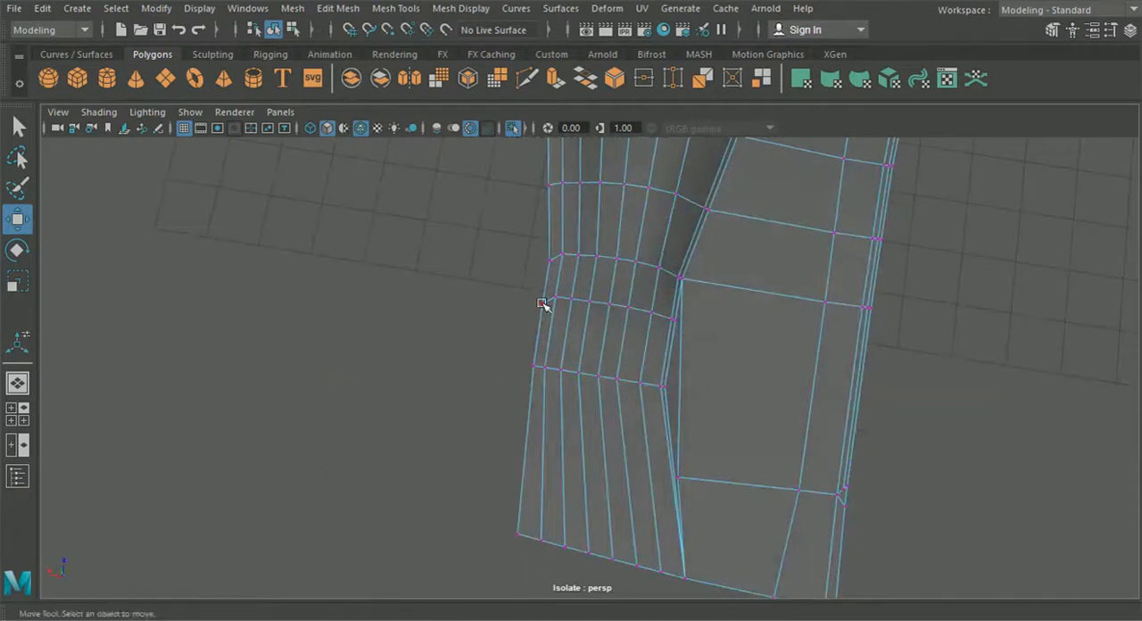
Step: Bring the hidden car parts back, isolate the body panel together with the bumper, and select the body panel
{"action": "middle_click_drag", "start_coordinate": [541, 303], "coordinate": [509, 290], "text": "alt"}
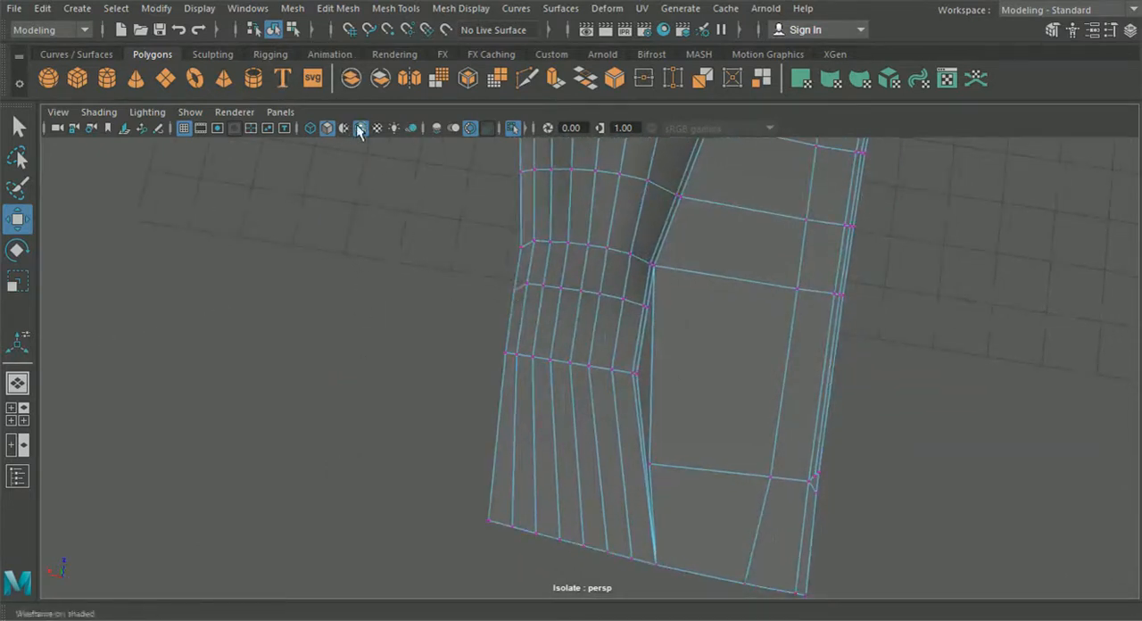
{"action": "left_click", "coordinate": [513, 127]}
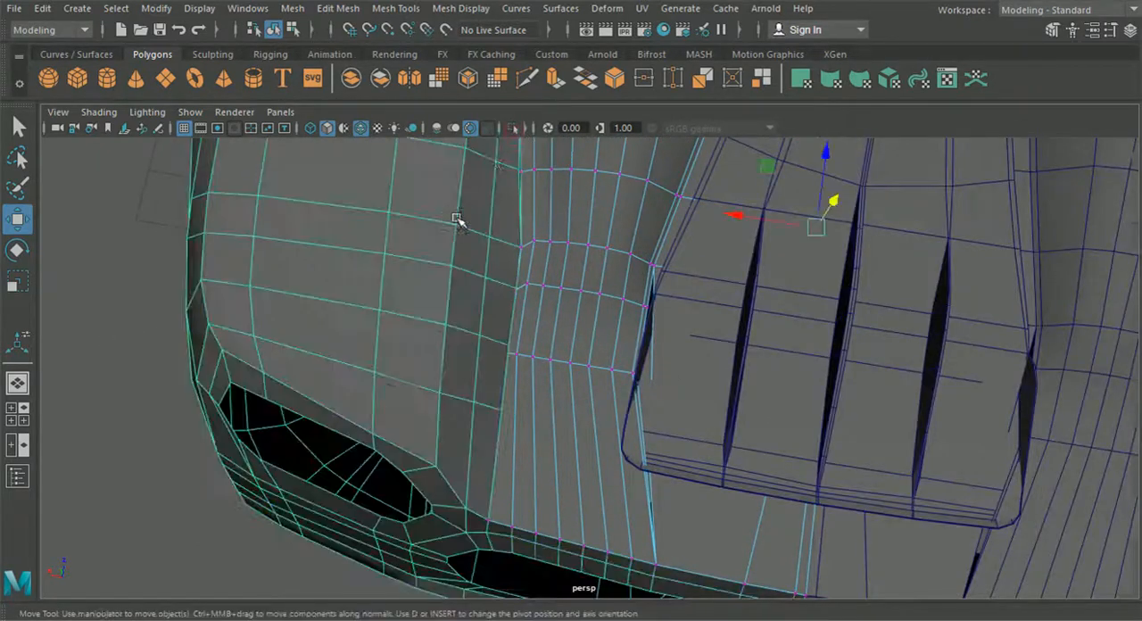
{"action": "left_click", "coordinate": [297, 30]}
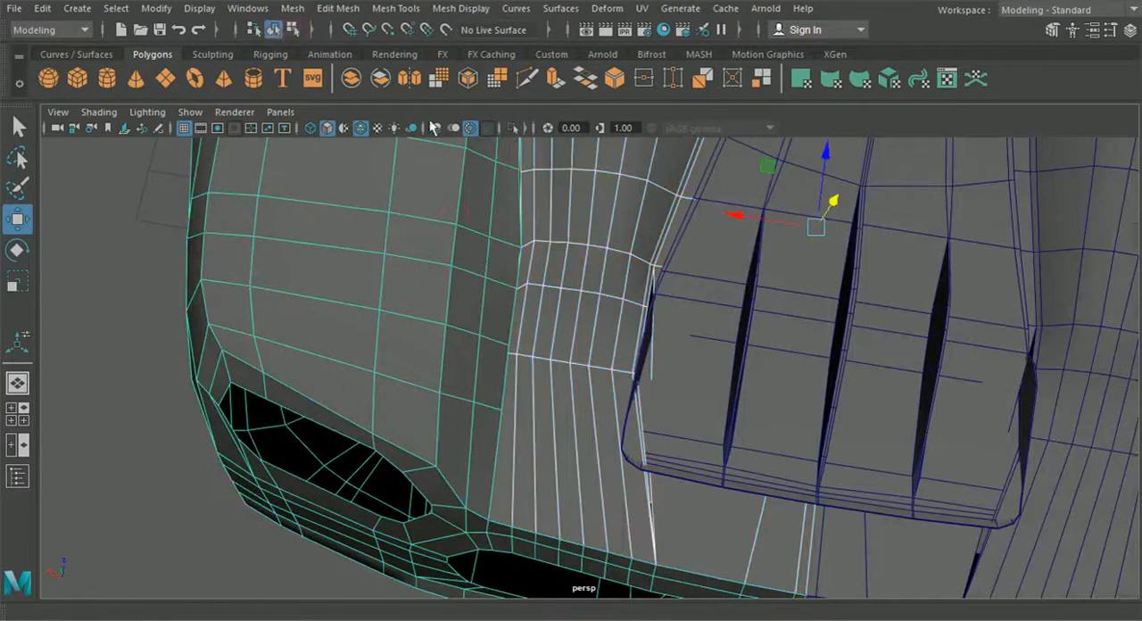
{"action": "left_click", "coordinate": [513, 128]}
{"action": "left_click_drag", "start_coordinate": [183, 317], "coordinate": [439, 305], "text": "alt"}
{"action": "left_click", "coordinate": [439, 305]}
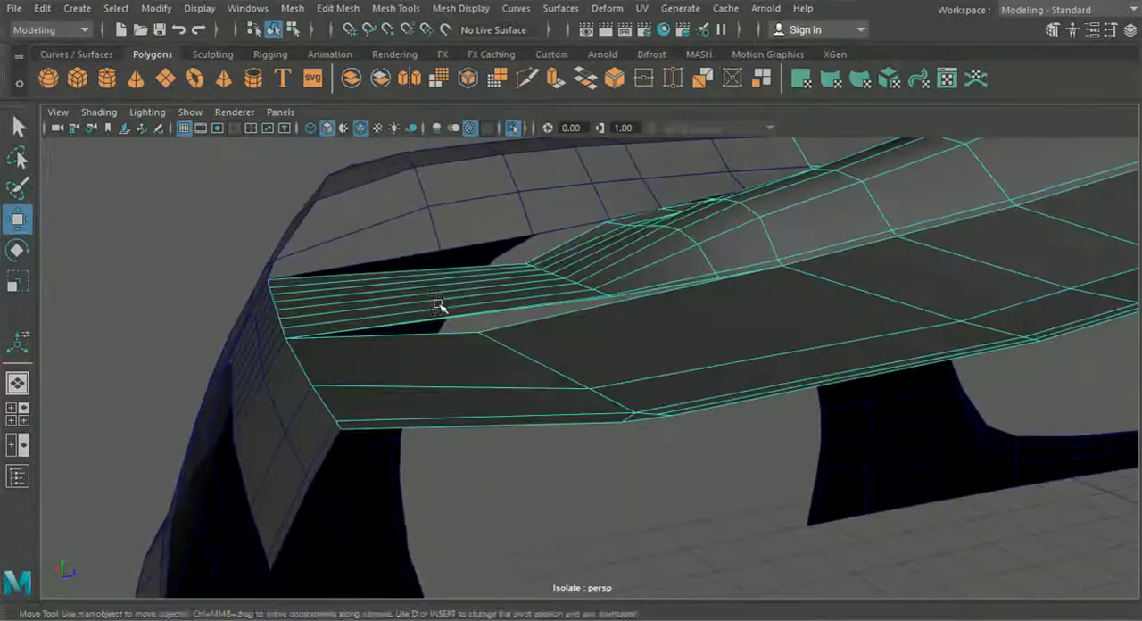
Step: Insert an edge loop across the middle of the vent strip and continue it with Multi-Cut at the strip's lower edge
{"action": "left_click", "coordinate": [395, 8]}
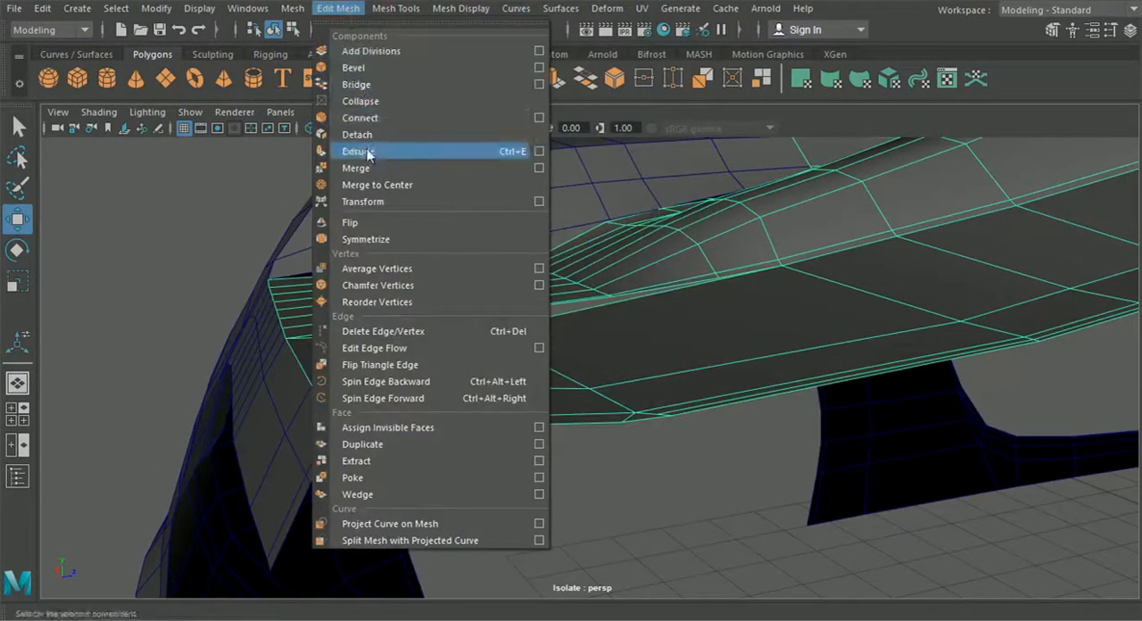
{"action": "left_click", "coordinate": [395, 8]}
{"action": "left_click", "coordinate": [421, 134]}
{"action": "left_click_drag", "start_coordinate": [517, 285], "coordinate": [466, 309], "text": "alt"}
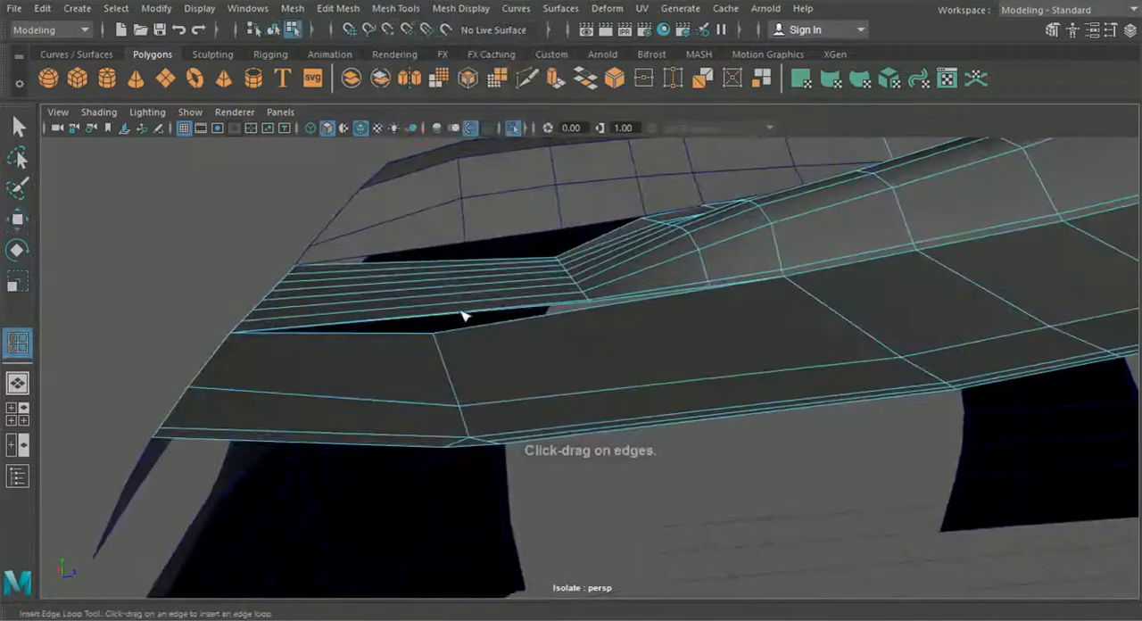
{"action": "scroll", "coordinate": [439, 334], "scroll_direction": "up", "scroll_amount": 3}
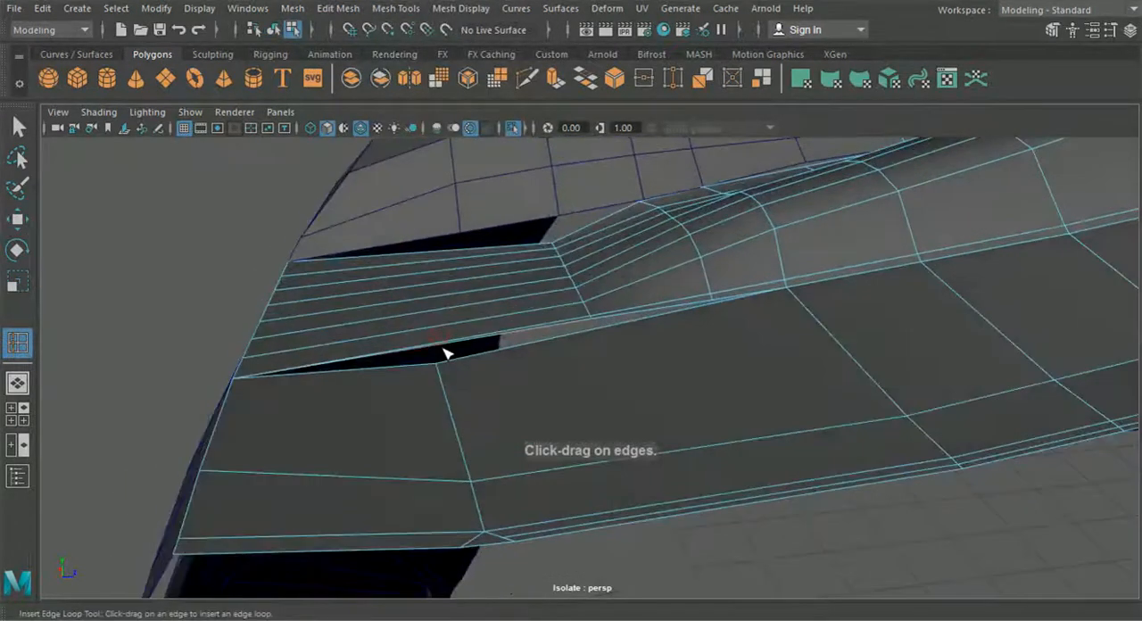
{"action": "scroll", "coordinate": [464, 357], "scroll_direction": "up", "scroll_amount": 3}
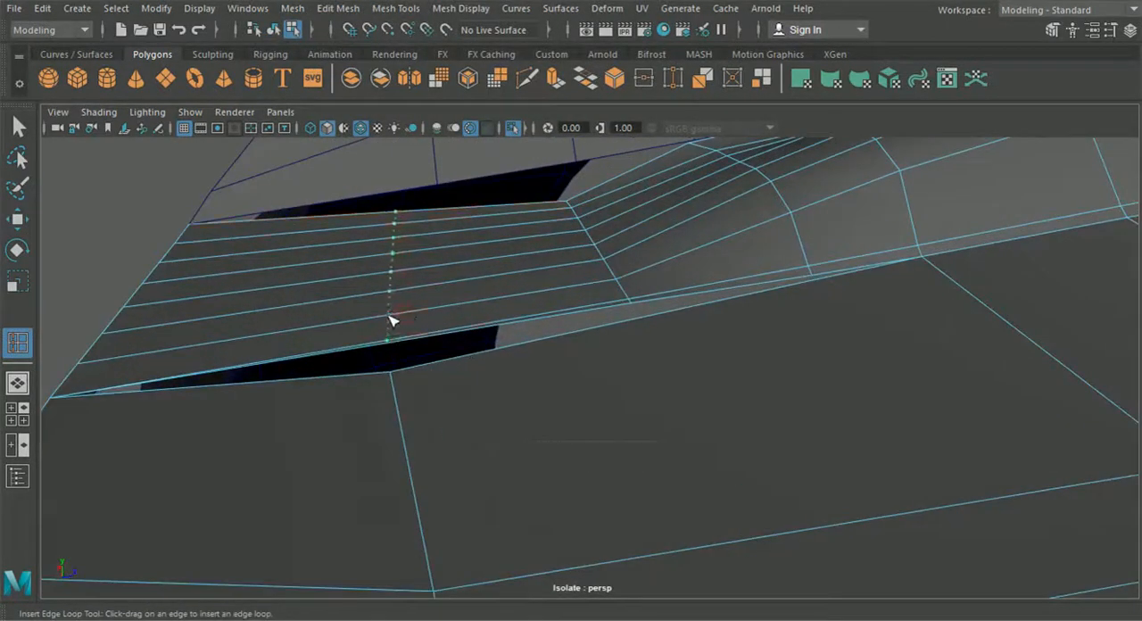
{"action": "left_click", "coordinate": [526, 78]}
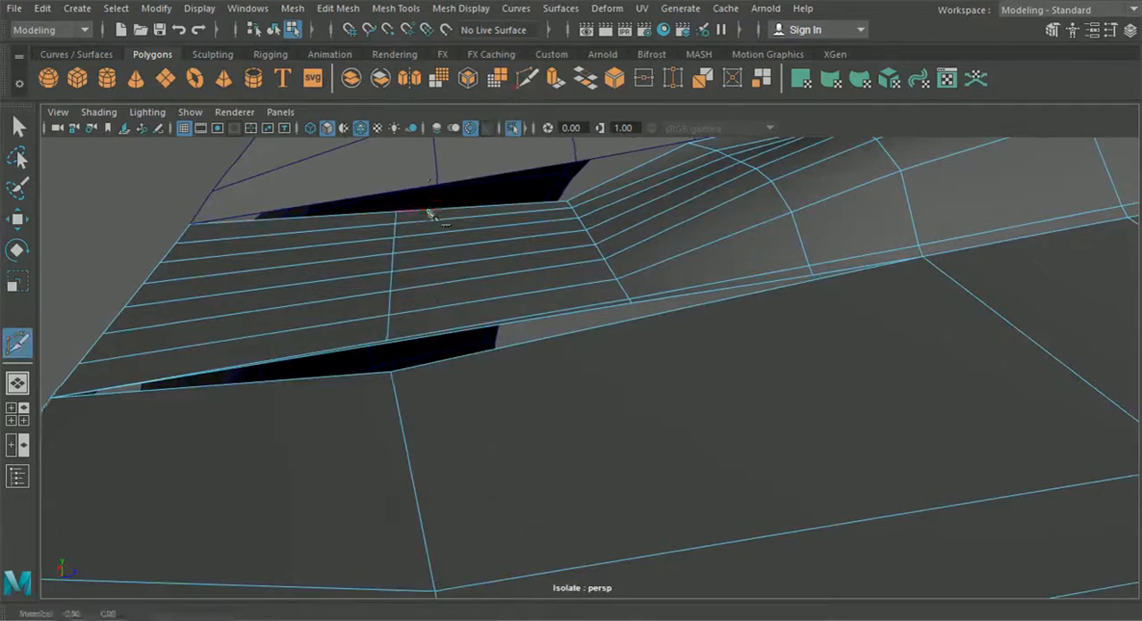
{"action": "scroll", "coordinate": [428, 315], "scroll_direction": "up", "scroll_amount": 3}
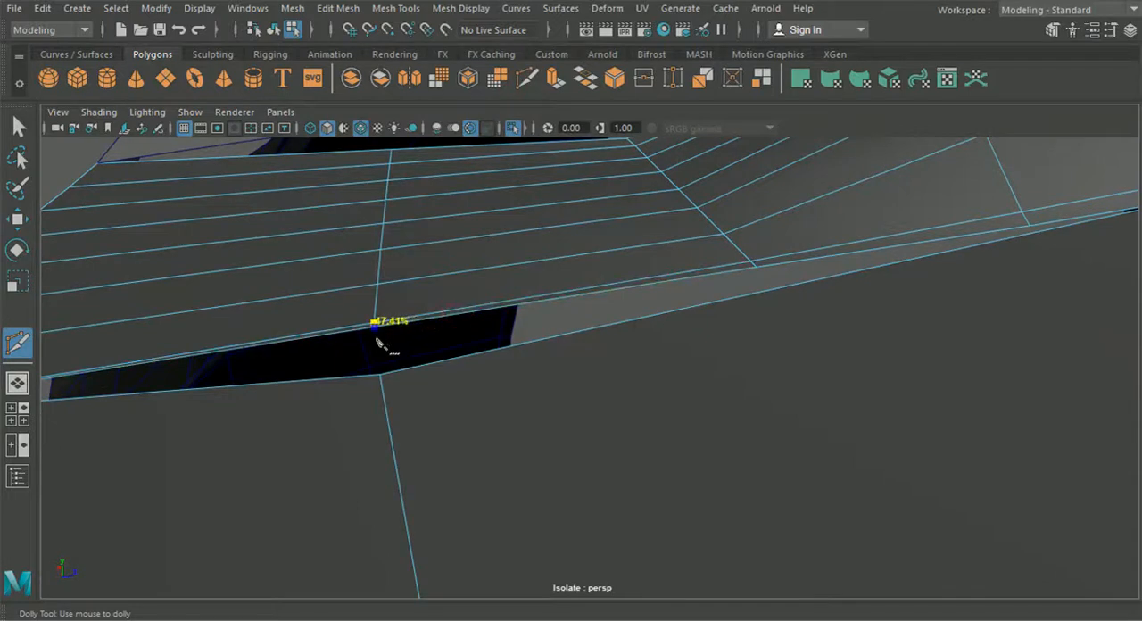
{"action": "scroll", "coordinate": [382, 351], "scroll_direction": "down", "scroll_amount": 5}
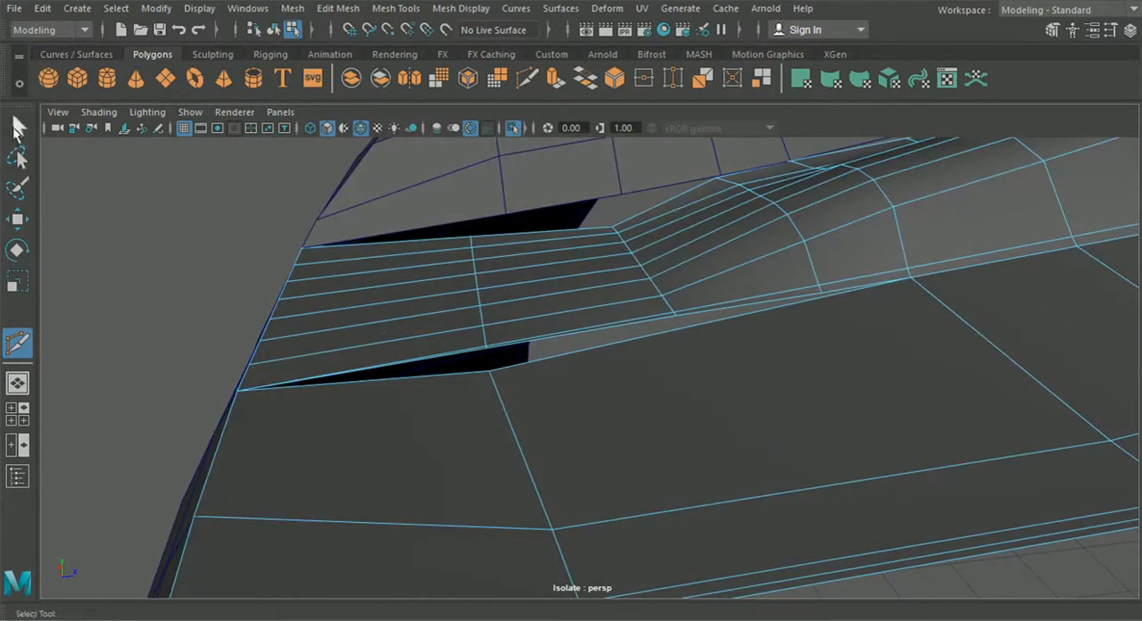
Step: Select the vertices of the edge loop across the vent strip and lower them to give the strip a curve
{"action": "left_click", "coordinate": [16, 128]}
{"action": "right_click_drag", "start_coordinate": [343, 124], "coordinate": [369, 124]}
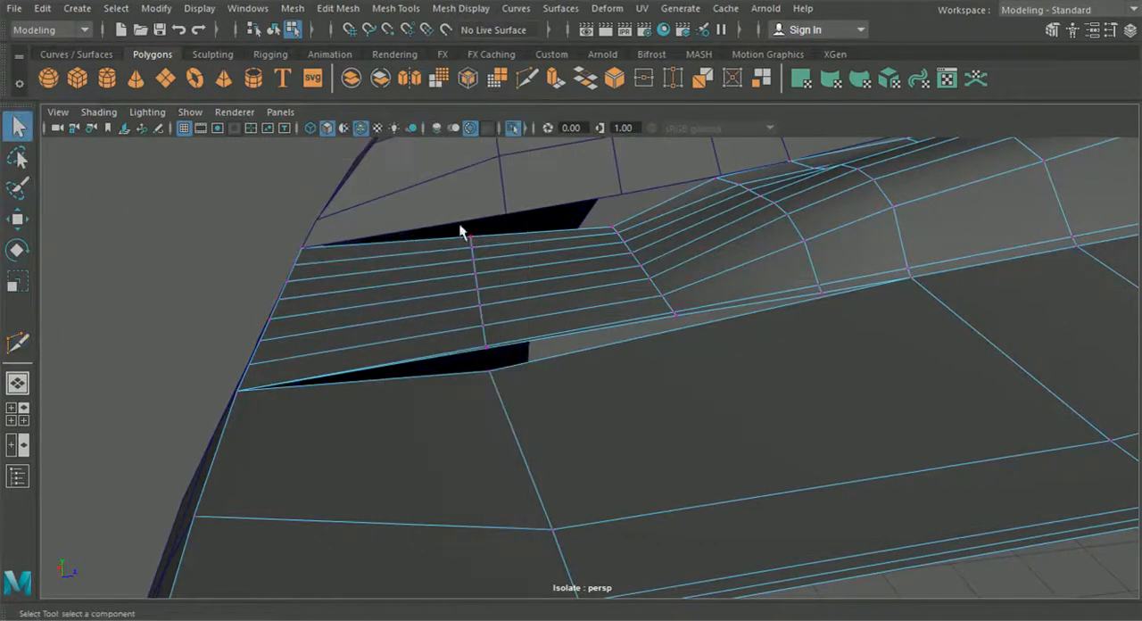
{"action": "left_click", "coordinate": [17, 220]}
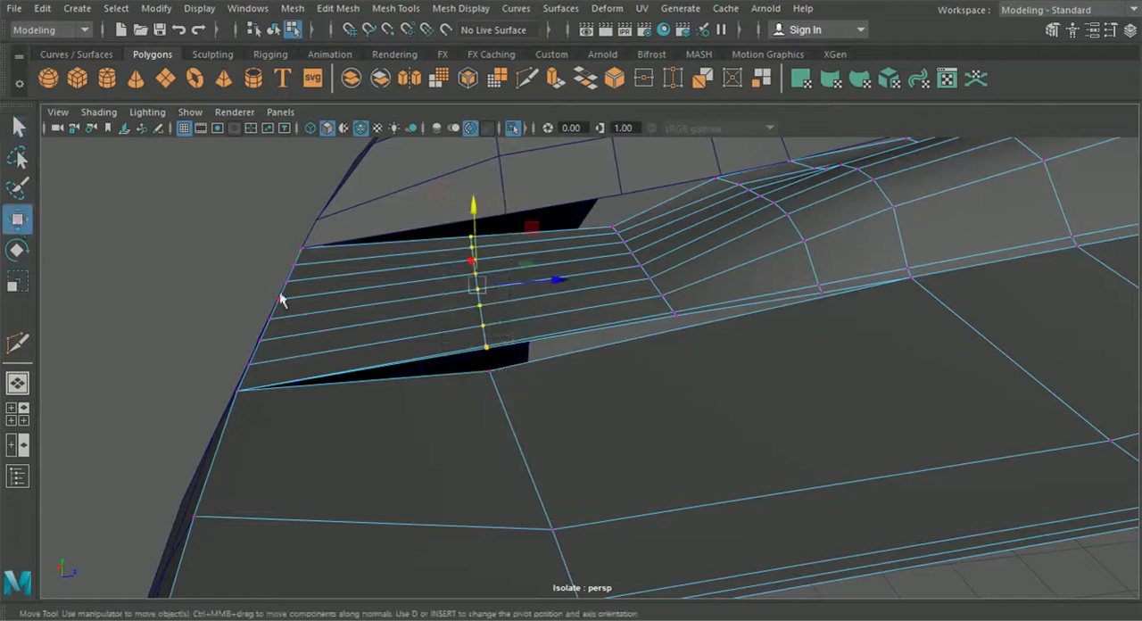
{"action": "left_click_drag", "start_coordinate": [391, 327], "coordinate": [395, 309], "text": "alt"}
{"action": "left_click_drag", "start_coordinate": [476, 199], "coordinate": [472, 277]}
{"action": "left_click_drag", "start_coordinate": [535, 326], "coordinate": [535, 325]}
Step: Adjust the position of the edge loop's outer vertex along the strip's border beside the bumper
{"action": "left_click_drag", "start_coordinate": [479, 244], "coordinate": [465, 235], "text": "alt"}
{"action": "left_click_drag", "start_coordinate": [349, 256], "coordinate": [486, 308]}
{"action": "left_click_drag", "start_coordinate": [446, 233], "coordinate": [446, 230]}
{"action": "left_click_drag", "start_coordinate": [445, 291], "coordinate": [429, 290]}
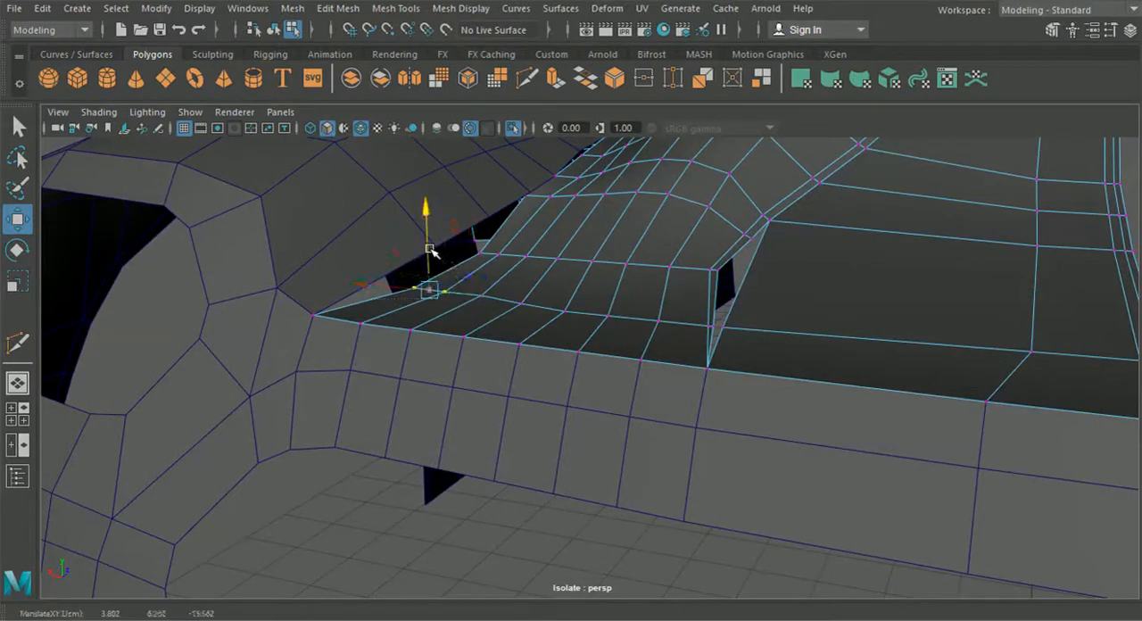
{"action": "left_click_drag", "start_coordinate": [429, 245], "coordinate": [429, 245]}
{"action": "left_click_drag", "start_coordinate": [375, 245], "coordinate": [411, 245]}
{"action": "left_click_drag", "start_coordinate": [440, 291], "coordinate": [518, 312], "text": "alt"}
Step: Adjust the height of the outer border vertex in the row where the vent strip begins
{"action": "scroll", "coordinate": [486, 303], "scroll_direction": "up", "scroll_amount": 5}
{"action": "scroll", "coordinate": [492, 283], "scroll_direction": "up", "scroll_amount": 4}
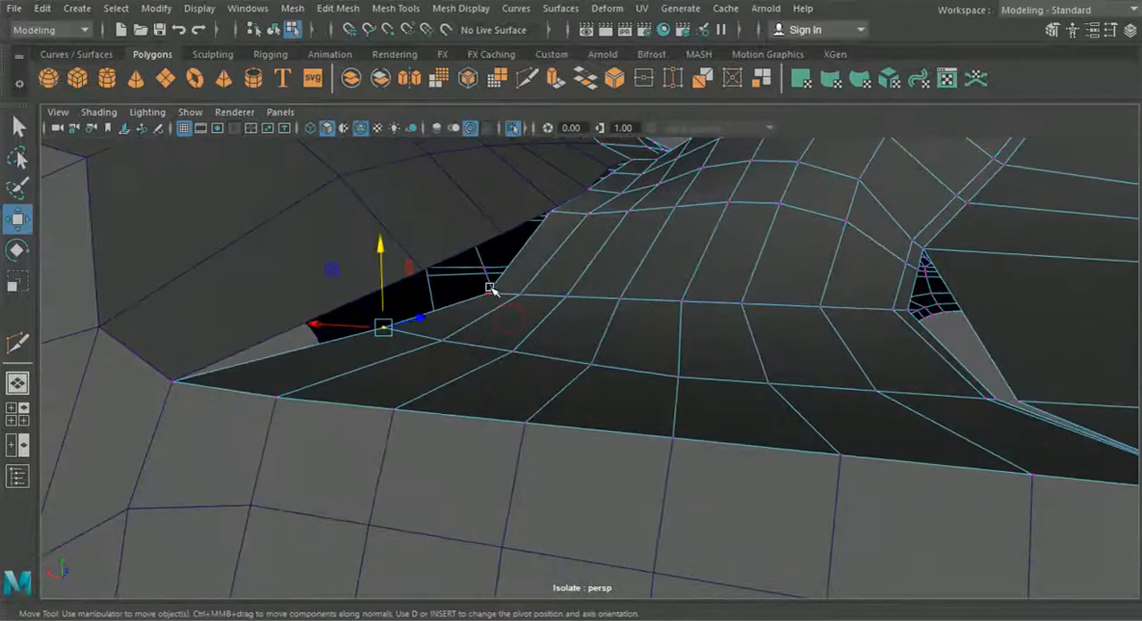
{"action": "left_click_drag", "start_coordinate": [488, 243], "coordinate": [489, 237]}
{"action": "left_click_drag", "start_coordinate": [486, 284], "coordinate": [516, 247], "text": "alt"}
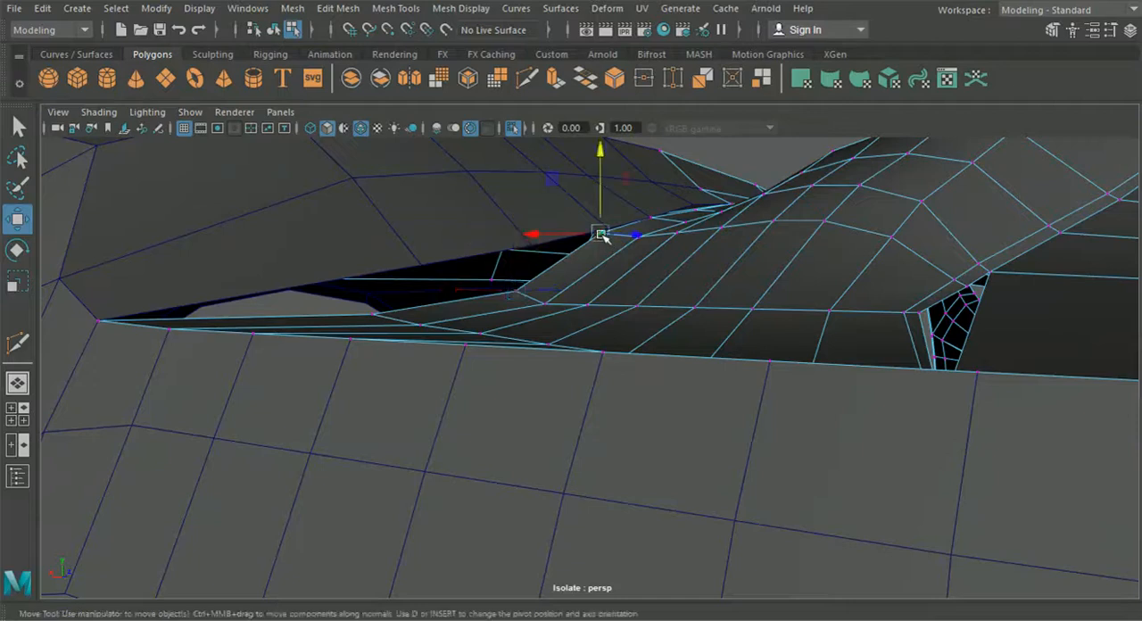
Step: Reposition the vertices near the bumper-side border in the row just forward of the vent strip
{"action": "left_click_drag", "start_coordinate": [602, 236], "coordinate": [614, 261], "text": "alt"}
{"action": "left_click_drag", "start_coordinate": [560, 173], "coordinate": [562, 190]}
{"action": "left_click_drag", "start_coordinate": [564, 191], "coordinate": [581, 200], "text": "alt"}
{"action": "left_click_drag", "start_coordinate": [565, 244], "coordinate": [523, 320], "text": "alt"}
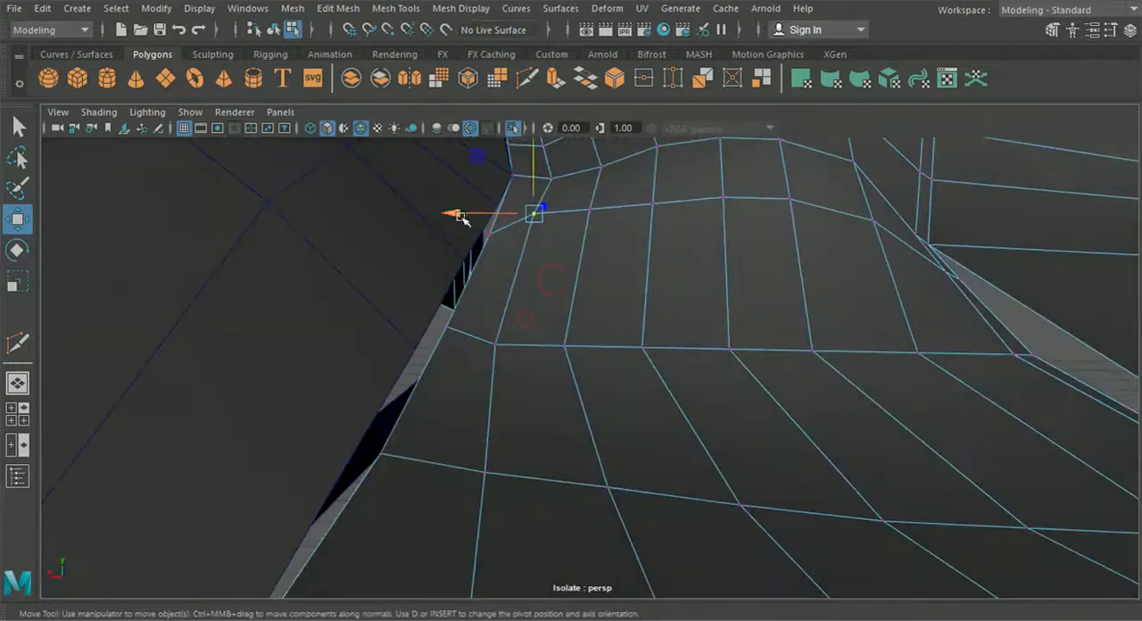
{"action": "left_click_drag", "start_coordinate": [461, 220], "coordinate": [571, 291], "text": "alt"}
{"action": "left_click", "coordinate": [540, 264]}
Step: Select the whole vertex row at the start of the vent strip and shift it sideways along the X axis
{"action": "left_click_drag", "start_coordinate": [563, 332], "coordinate": [668, 333], "text": "alt"}
{"action": "left_click_drag", "start_coordinate": [420, 304], "coordinate": [597, 417], "text": "alt"}
{"action": "left_click_drag", "start_coordinate": [557, 451], "coordinate": [566, 428], "text": "alt"}
{"action": "left_click", "coordinate": [666, 405]}
{"action": "scroll", "coordinate": [672, 397], "scroll_direction": "down", "scroll_amount": 4}
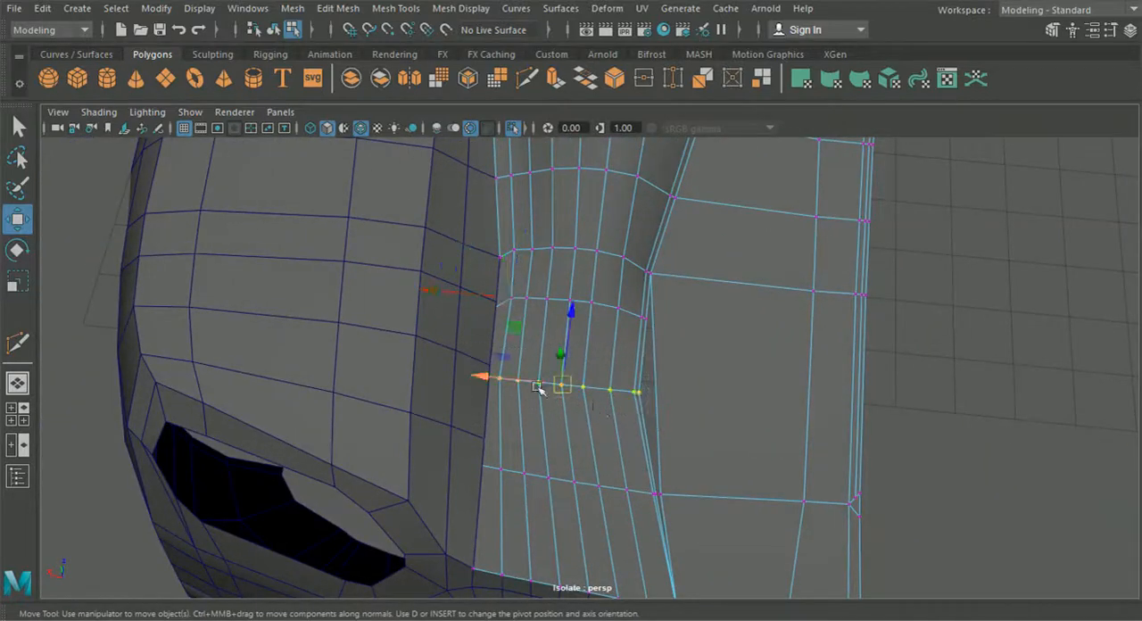
{"action": "left_click_drag", "start_coordinate": [500, 379], "coordinate": [504, 382]}
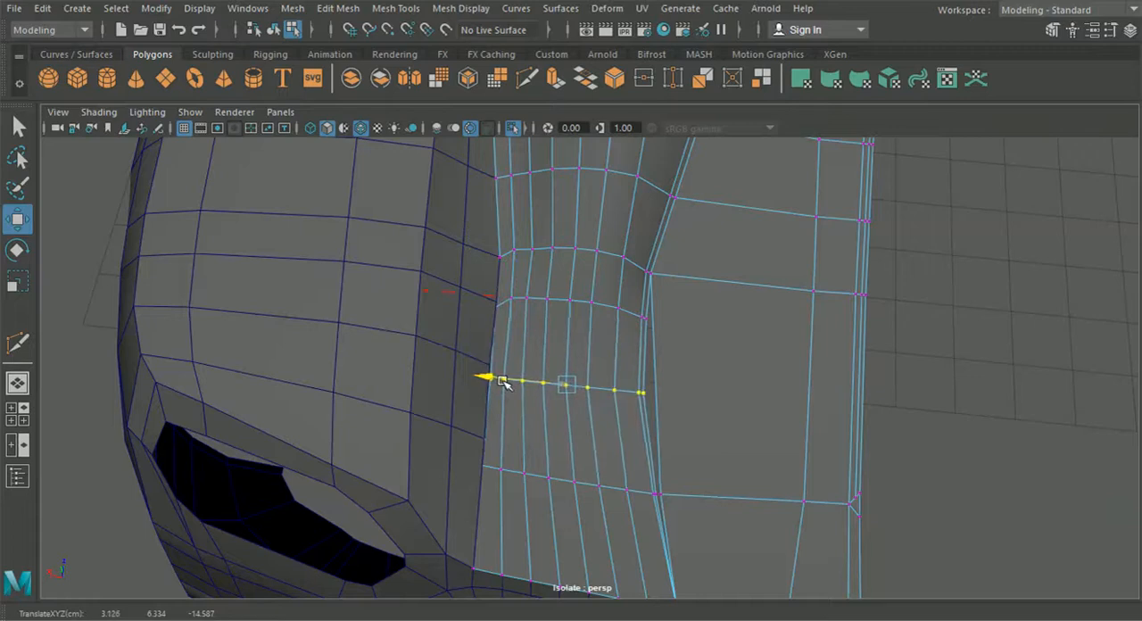
Step: Shift the row forward of the strip, the strip's starting row and its middle loop sideways to line up with the bumper's edge
{"action": "middle_click_drag", "start_coordinate": [511, 383], "coordinate": [426, 406], "text": "alt"}
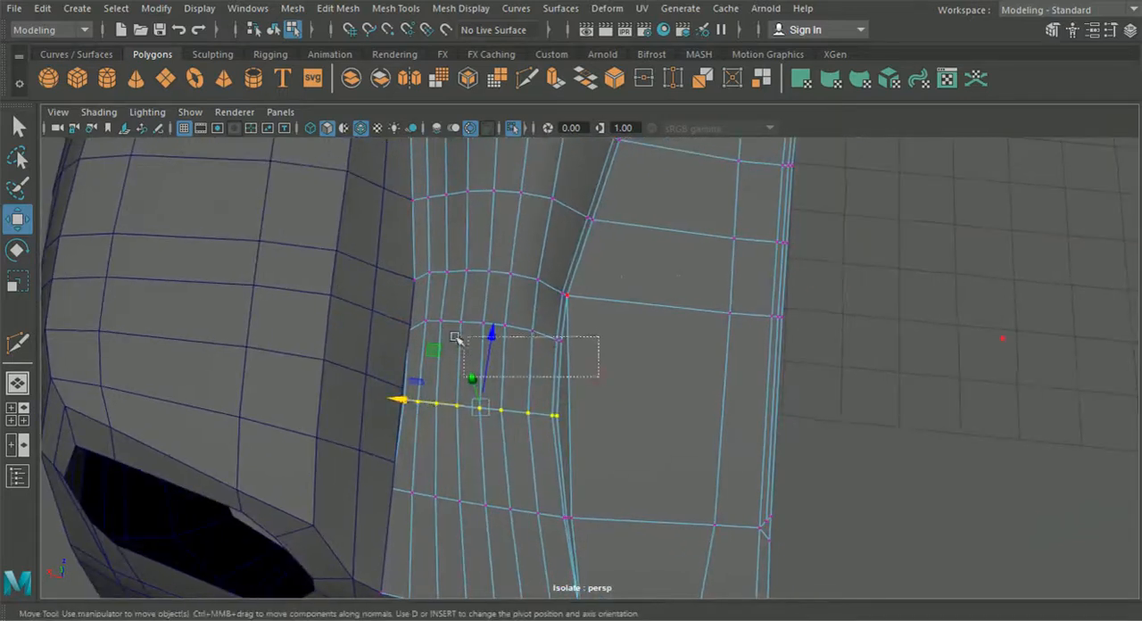
{"action": "left_click_drag", "start_coordinate": [408, 329], "coordinate": [413, 330]}
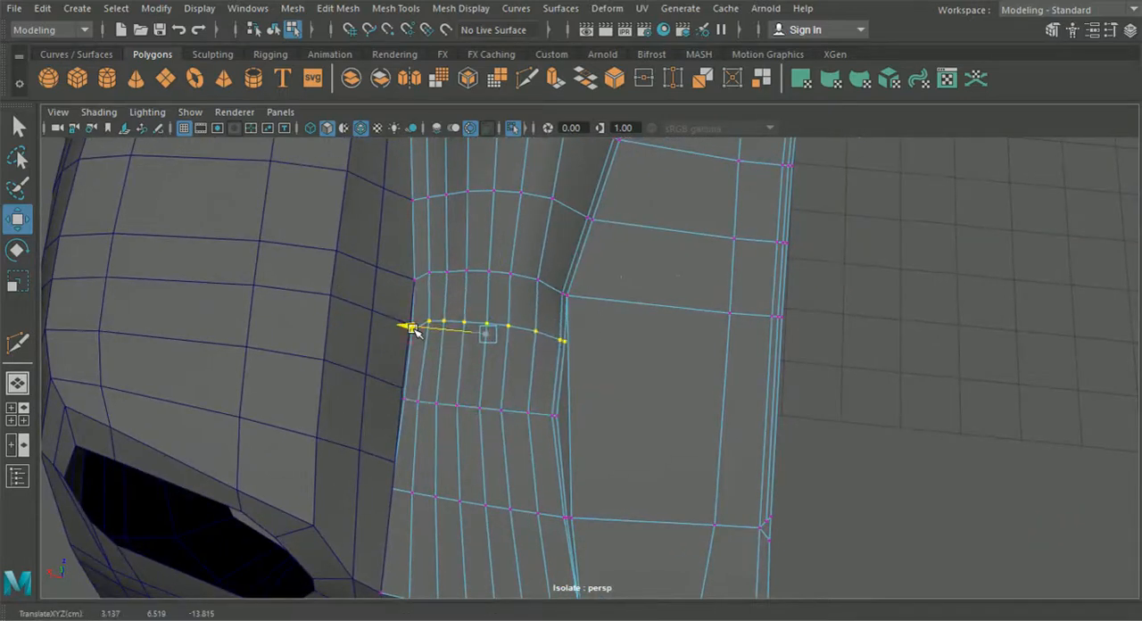
{"action": "double_click", "coordinate": [403, 399]}
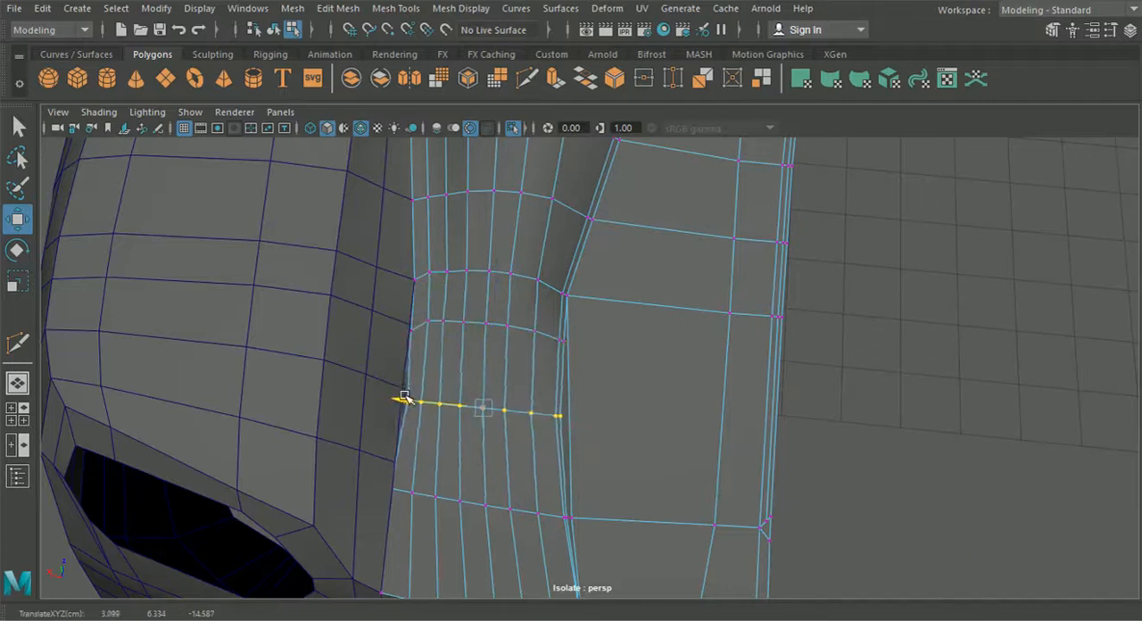
{"action": "left_click_drag", "start_coordinate": [404, 396], "coordinate": [389, 376], "text": "alt"}
{"action": "left_click_drag", "start_coordinate": [555, 459], "coordinate": [556, 459]}
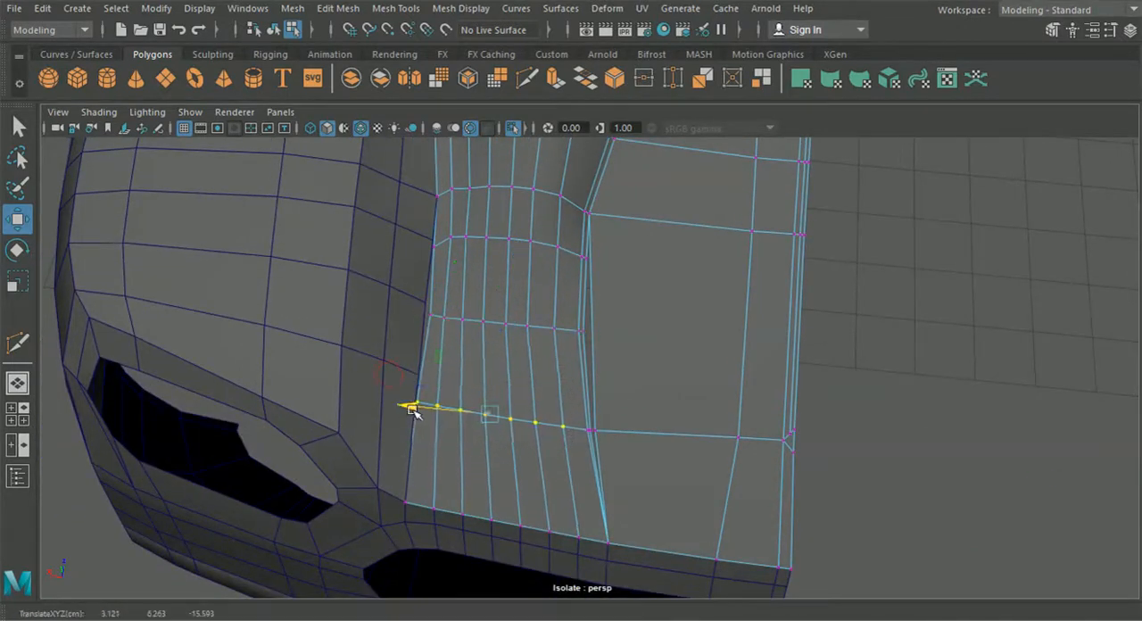
{"action": "left_click_drag", "start_coordinate": [413, 407], "coordinate": [377, 268], "text": "alt"}
Step: Move the bumper's inner edge vertices to meet the border vertices of the body panel
{"action": "right_click_drag", "start_coordinate": [378, 125], "coordinate": [319, 134]}
{"action": "left_click_drag", "start_coordinate": [454, 290], "coordinate": [403, 372], "text": "alt"}
{"action": "left_click", "coordinate": [462, 290]}
{"action": "left_click_drag", "start_coordinate": [463, 289], "coordinate": [466, 314]}
{"action": "left_click", "coordinate": [516, 261]}
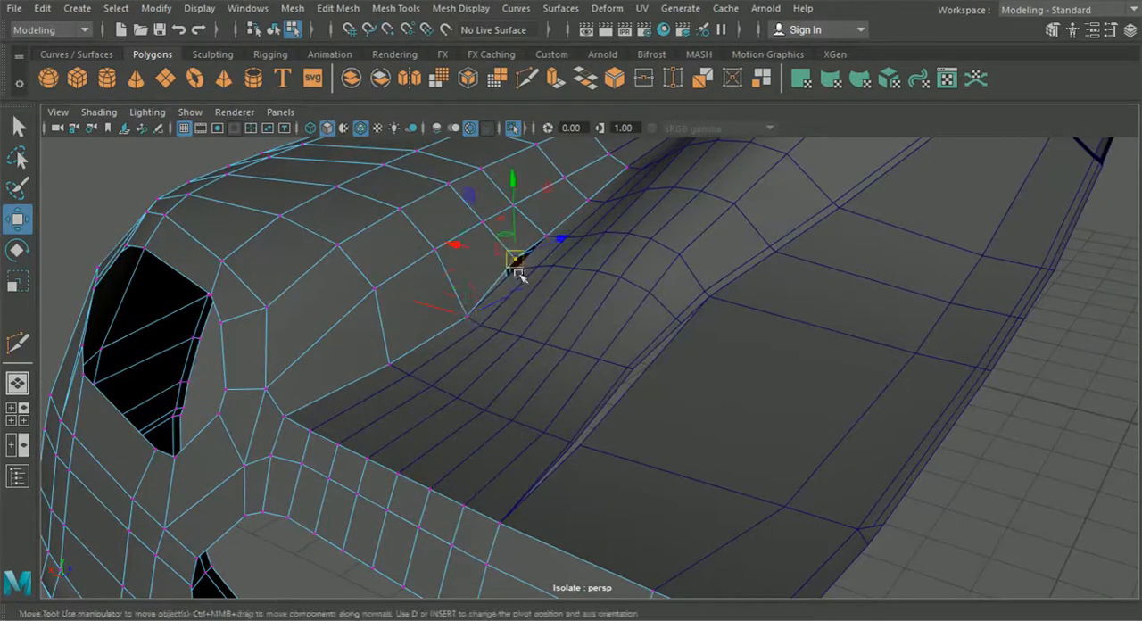
{"action": "left_click_drag", "start_coordinate": [584, 311], "coordinate": [504, 305], "text": "alt"}
{"action": "scroll", "coordinate": [511, 312], "scroll_direction": "down", "scroll_amount": 4}
{"action": "left_click_drag", "start_coordinate": [515, 375], "coordinate": [333, 265], "text": "alt"}
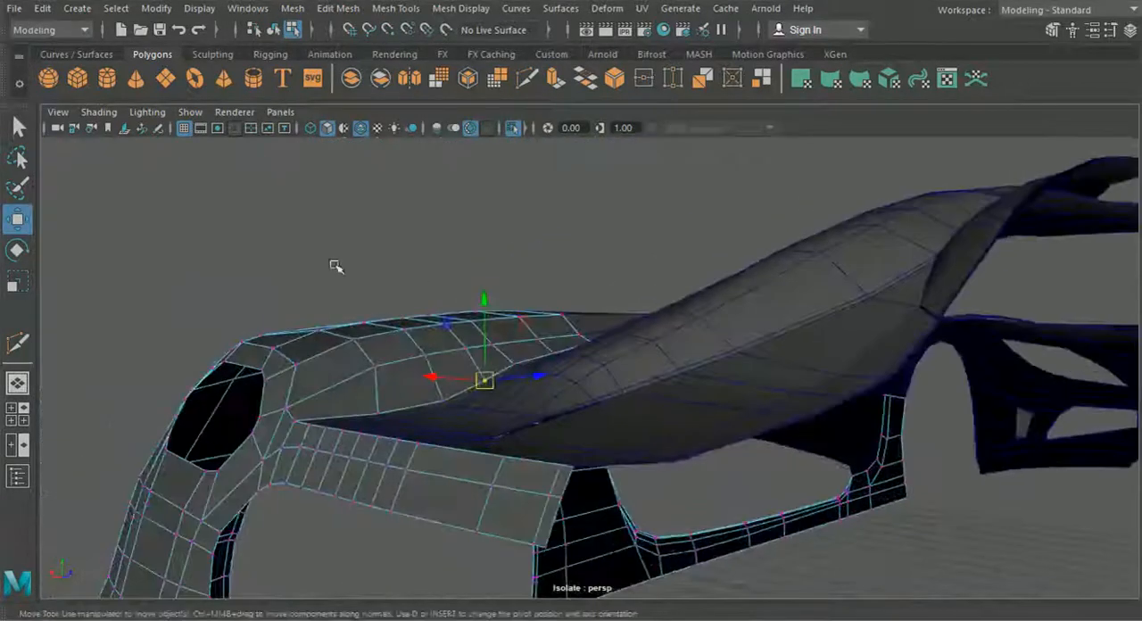
Step: Return to the body panel's vertices and lower a row across the rounded bump forward of the vent strip
{"action": "left_click", "coordinate": [274, 31]}
{"action": "left_click_drag", "start_coordinate": [464, 353], "coordinate": [461, 378], "text": "alt"}
{"action": "left_click", "coordinate": [582, 380]}
{"action": "right_click_drag", "start_coordinate": [585, 381], "coordinate": [526, 124]}
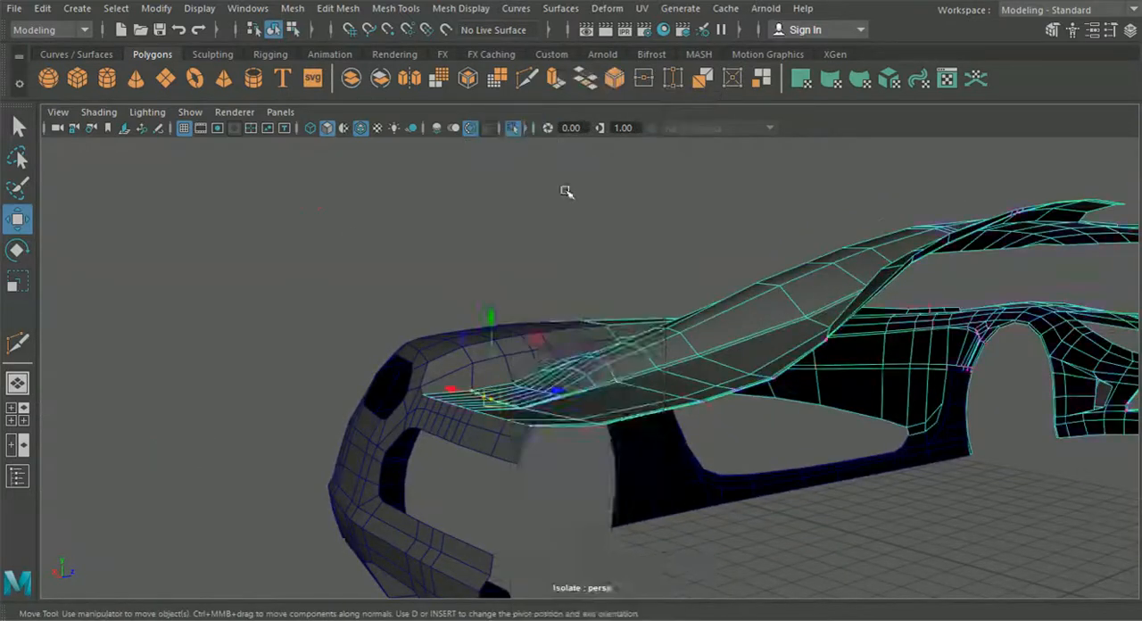
{"action": "scroll", "coordinate": [544, 351], "scroll_direction": "up", "scroll_amount": 5}
{"action": "left_click_drag", "start_coordinate": [548, 354], "coordinate": [594, 372], "text": "alt"}
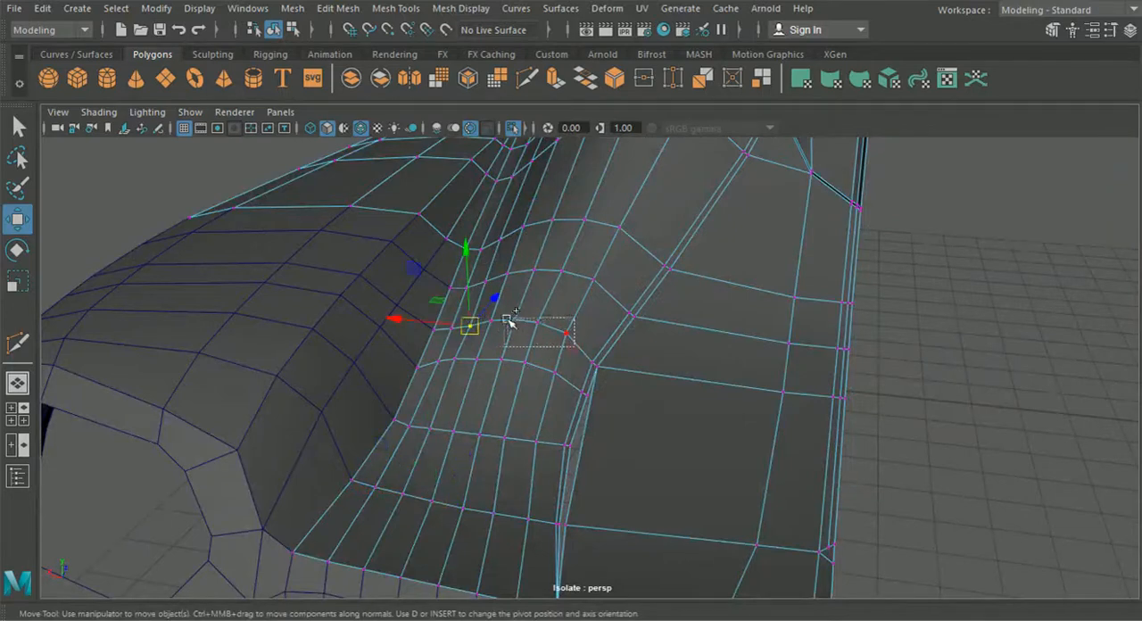
{"action": "left_click_drag", "start_coordinate": [544, 337], "coordinate": [619, 262], "text": "alt"}
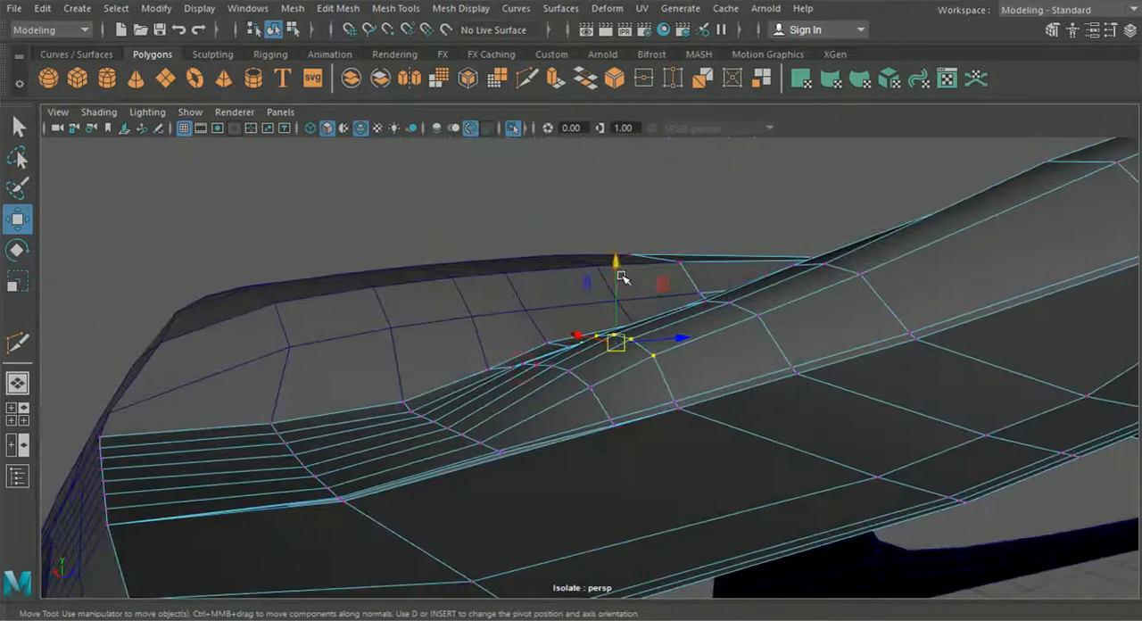
{"action": "left_click_drag", "start_coordinate": [594, 297], "coordinate": [609, 323], "text": "alt"}
Step: Select the vertices across the bump just forward of the strip's starting row and lower them slightly
{"action": "left_click_drag", "start_coordinate": [518, 377], "coordinate": [578, 358], "text": "alt"}
{"action": "left_click_drag", "start_coordinate": [586, 295], "coordinate": [588, 297]}
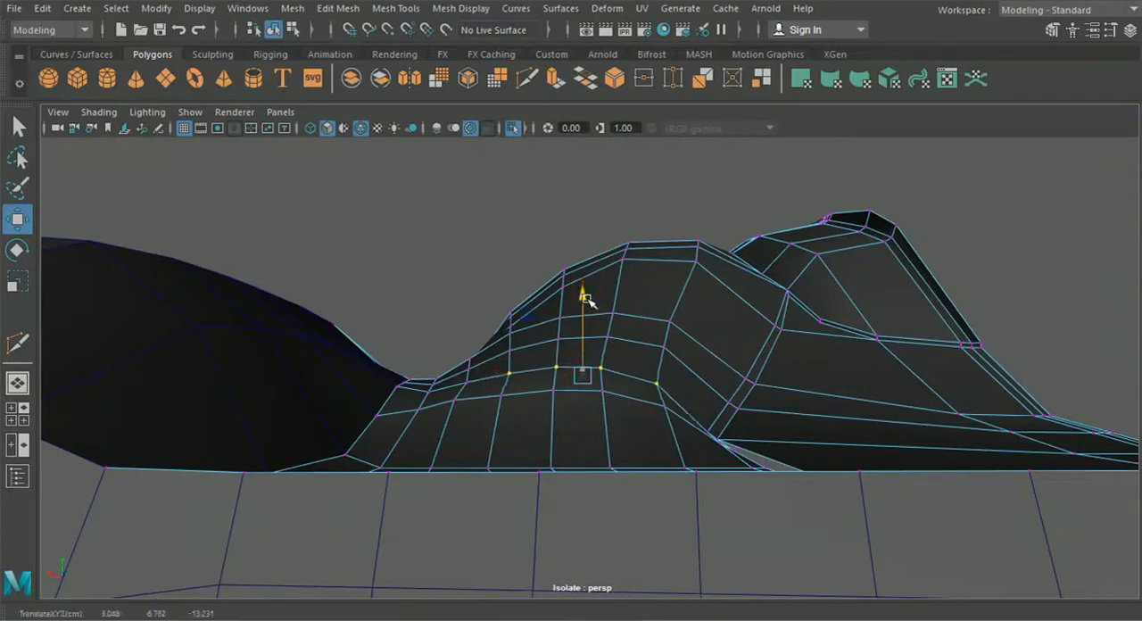
{"action": "left_click_drag", "start_coordinate": [587, 302], "coordinate": [489, 394], "text": "alt"}
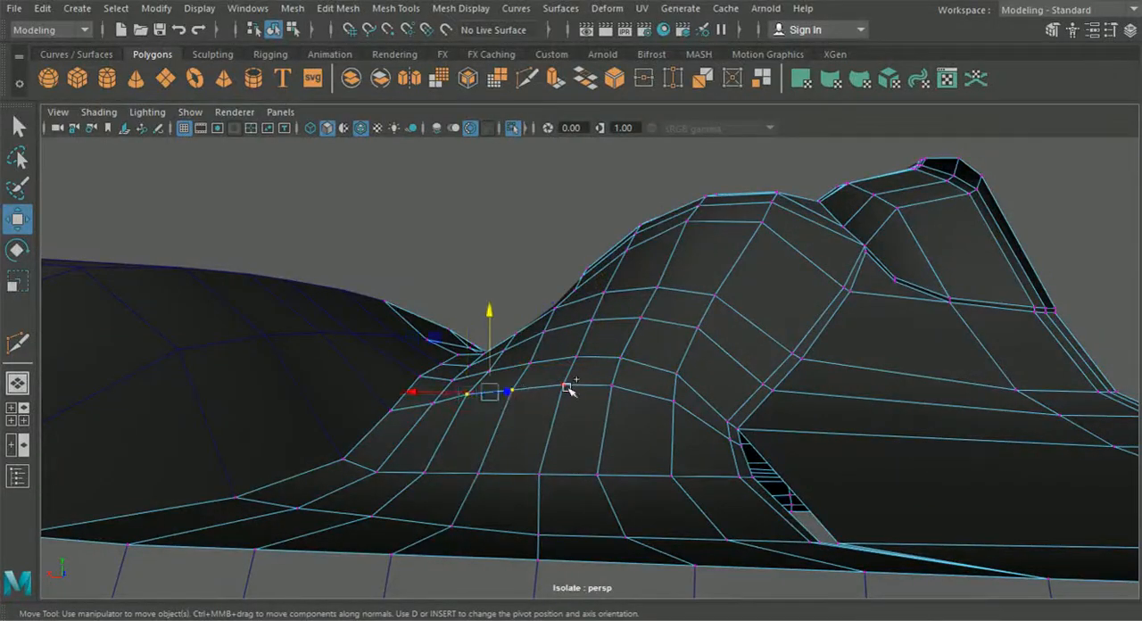
{"action": "left_click_drag", "start_coordinate": [675, 408], "coordinate": [570, 389], "text": "alt"}
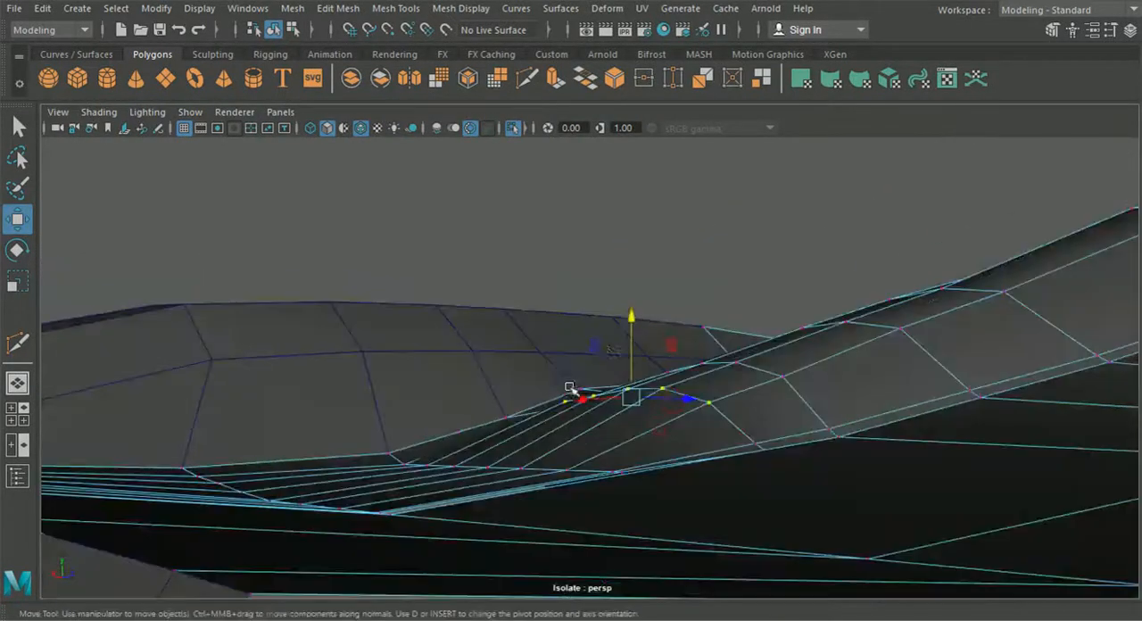
{"action": "left_click_drag", "start_coordinate": [632, 318], "coordinate": [632, 328]}
Step: Adjust the height of the body panel vertices where the bump meets the bumper's border
{"action": "scroll", "coordinate": [616, 392], "scroll_direction": "down", "scroll_amount": 5}
{"action": "left_click_drag", "start_coordinate": [613, 394], "coordinate": [676, 398], "text": "alt"}
{"action": "scroll", "coordinate": [616, 391], "scroll_direction": "up", "scroll_amount": 3}
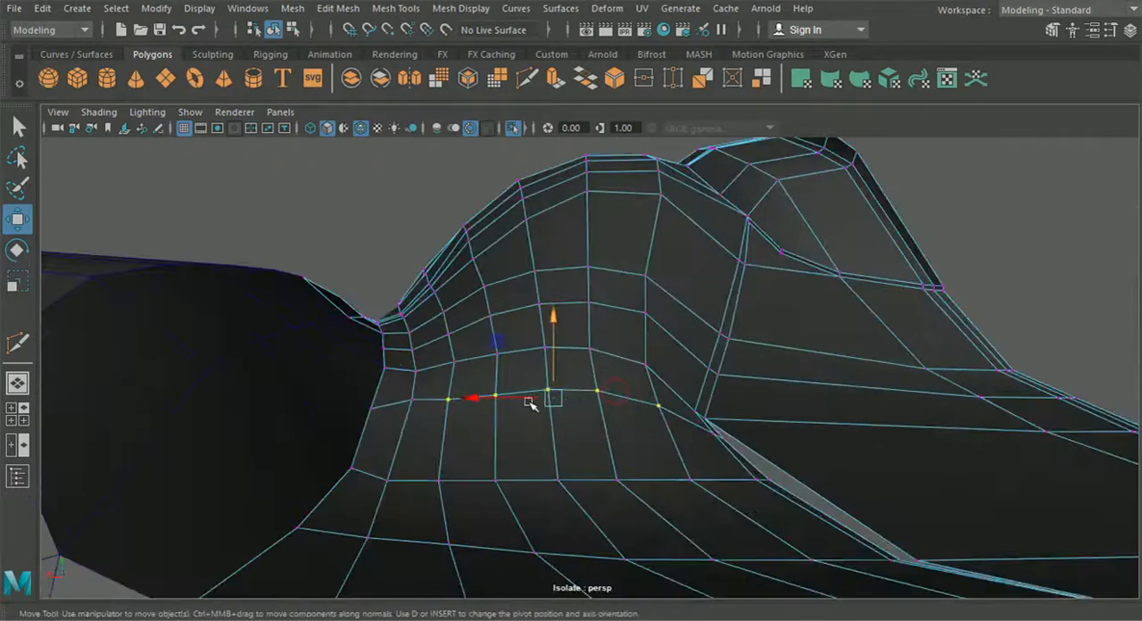
{"action": "left_click_drag", "start_coordinate": [412, 341], "coordinate": [414, 340]}
{"action": "scroll", "coordinate": [435, 375], "scroll_direction": "down", "scroll_amount": 4}
{"action": "left_click_drag", "start_coordinate": [438, 377], "coordinate": [479, 379], "text": "alt"}
{"action": "scroll", "coordinate": [315, 395], "scroll_direction": "down", "scroll_amount": 4}
{"action": "scroll", "coordinate": [461, 456], "scroll_direction": "up", "scroll_amount": 4}
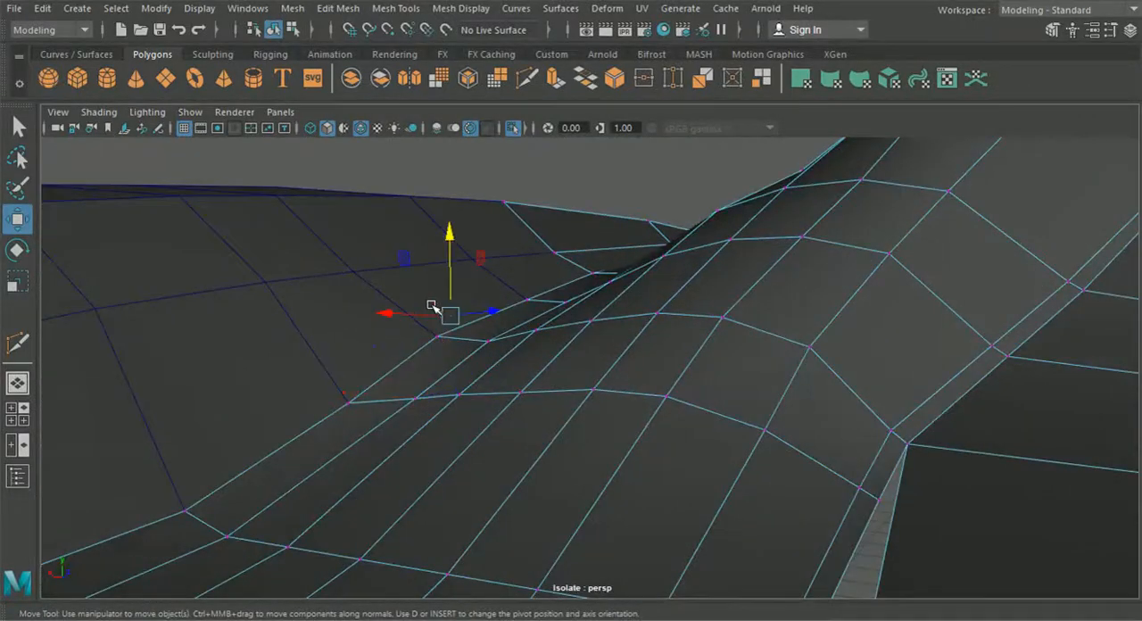
Step: Adjust the height of a body panel border vertex and snap the matching bumper vertex to it
{"action": "left_click_drag", "start_coordinate": [432, 267], "coordinate": [436, 270]}
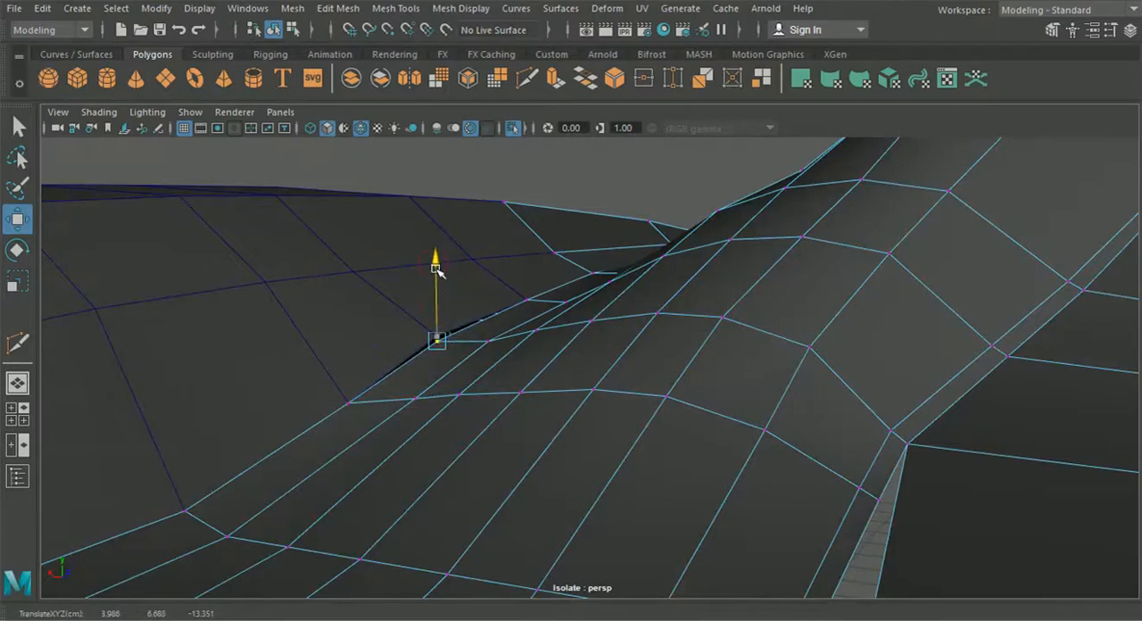
{"action": "left_click_drag", "start_coordinate": [280, 275], "coordinate": [261, 294], "text": "alt"}
{"action": "right_click_drag", "start_coordinate": [260, 294], "coordinate": [198, 130]}
{"action": "scroll", "coordinate": [574, 276], "scroll_direction": "up", "scroll_amount": 3}
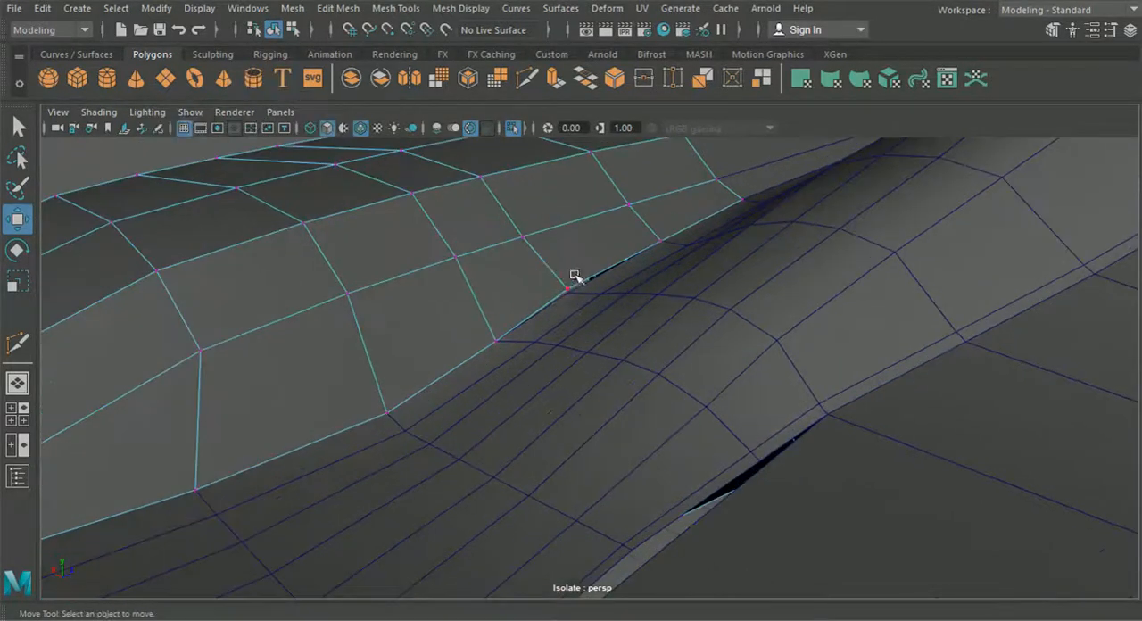
{"action": "left_click_drag", "start_coordinate": [574, 303], "coordinate": [368, 384]}
{"action": "key", "text": "v"}
{"action": "scroll", "coordinate": [585, 327], "scroll_direction": "down", "scroll_amount": 5}
{"action": "scroll", "coordinate": [738, 378], "scroll_direction": "down", "scroll_amount": 4}
{"action": "left_click", "coordinate": [247, 249]}
Step: Delete two edges in the narrow strip between the rounded bump and the flat part of the body panel
{"action": "scroll", "coordinate": [504, 416], "scroll_direction": "up", "scroll_amount": 5}
{"action": "left_click_drag", "start_coordinate": [507, 415], "coordinate": [431, 416], "text": "alt"}
{"action": "middle_click_drag", "start_coordinate": [431, 416], "coordinate": [508, 313], "text": "alt"}
{"action": "scroll", "coordinate": [577, 390], "scroll_direction": "up", "scroll_amount": 2}
{"action": "left_click_drag", "start_coordinate": [577, 389], "coordinate": [502, 335], "text": "alt"}
{"action": "scroll", "coordinate": [535, 401], "scroll_direction": "down", "scroll_amount": 3}
{"action": "left_click_drag", "start_coordinate": [537, 403], "coordinate": [495, 388], "text": "alt"}
{"action": "middle_click_drag", "start_coordinate": [529, 389], "coordinate": [531, 364], "text": "alt"}
{"action": "right_click_drag", "start_coordinate": [512, 355], "coordinate": [515, 80]}
{"action": "scroll", "coordinate": [535, 368], "scroll_direction": "up", "scroll_amount": 4}
{"action": "left_click", "coordinate": [533, 375]}
{"action": "key", "text": "Delete"}
{"action": "left_click", "coordinate": [557, 364]}
{"action": "key", "text": "Delete"}
Step: Cut a connecting edge across the narrow strip with the Multi-Cut tool
{"action": "right_click_drag", "start_coordinate": [533, 354], "coordinate": [458, 127]}
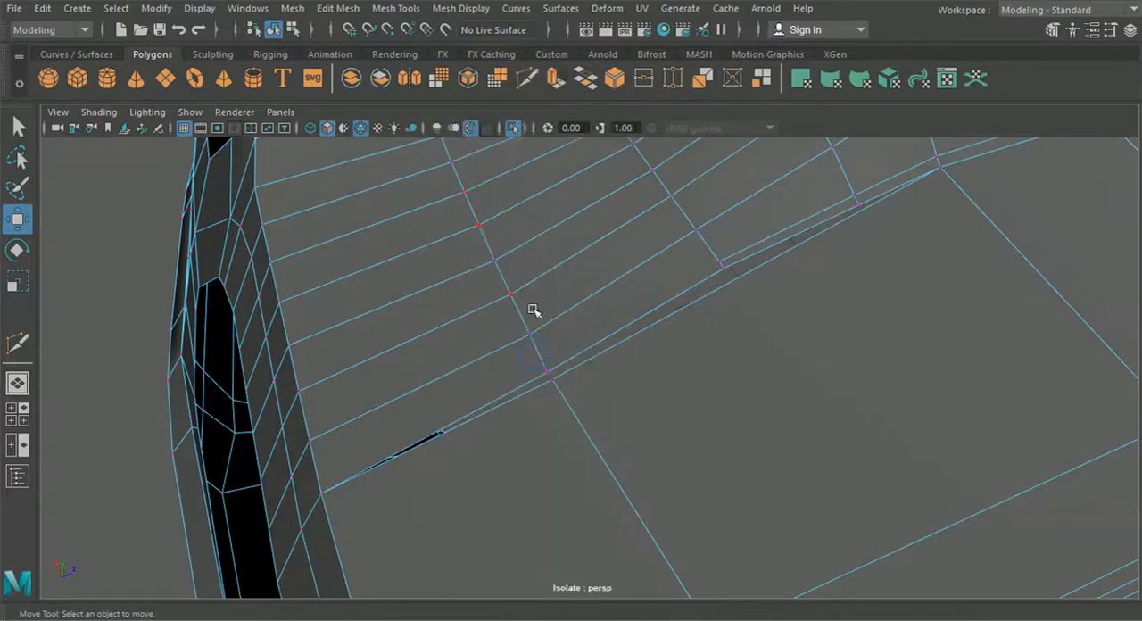
{"action": "left_click", "coordinate": [548, 369]}
{"action": "left_click", "coordinate": [565, 397]}
{"action": "left_click", "coordinate": [527, 78]}
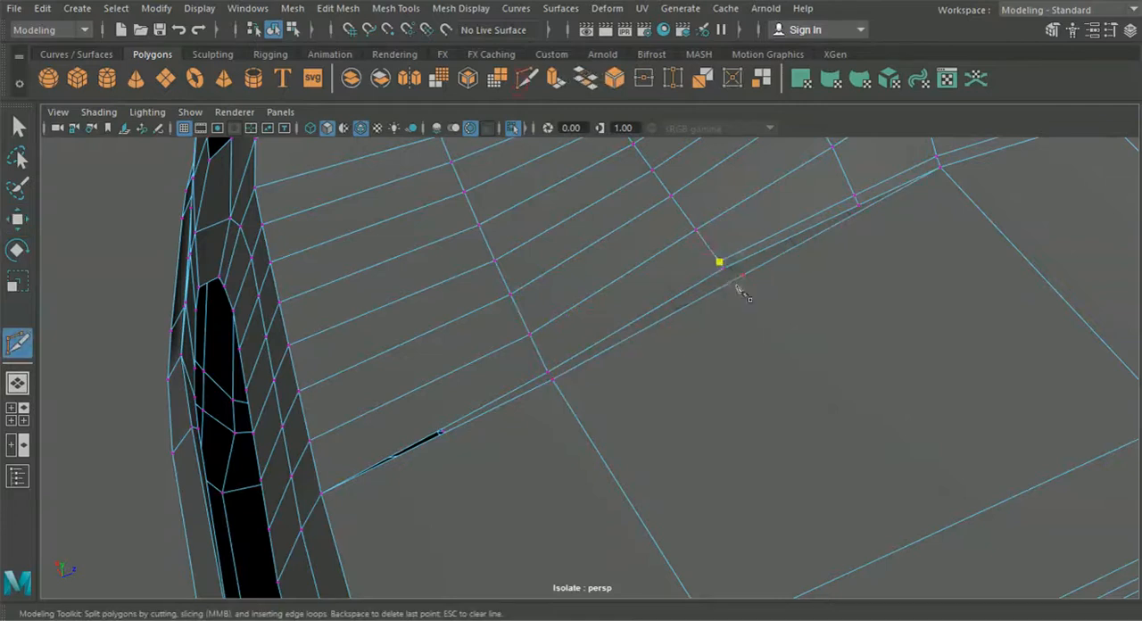
{"action": "right_click", "coordinate": [512, 401]}
{"action": "left_click", "coordinate": [22, 220]}
Step: Shift the pair of strip vertices beside the flat part of the panel sideways toward the flat part
{"action": "left_click_drag", "start_coordinate": [544, 361], "coordinate": [767, 381], "text": "alt"}
{"action": "scroll", "coordinate": [688, 326], "scroll_direction": "up", "scroll_amount": 3}
{"action": "left_click_drag", "start_coordinate": [688, 327], "coordinate": [585, 313], "text": "alt"}
{"action": "mouse_move", "coordinate": [584, 312]}
{"action": "middle_mouse_down", "text": "alt"}
{"action": "mouse_move", "coordinate": [577, 319]}
{"action": "mouse_move", "coordinate": [584, 291]}
{"action": "middle_mouse_up", "text": "alt"}
{"action": "left_click", "coordinate": [597, 299]}
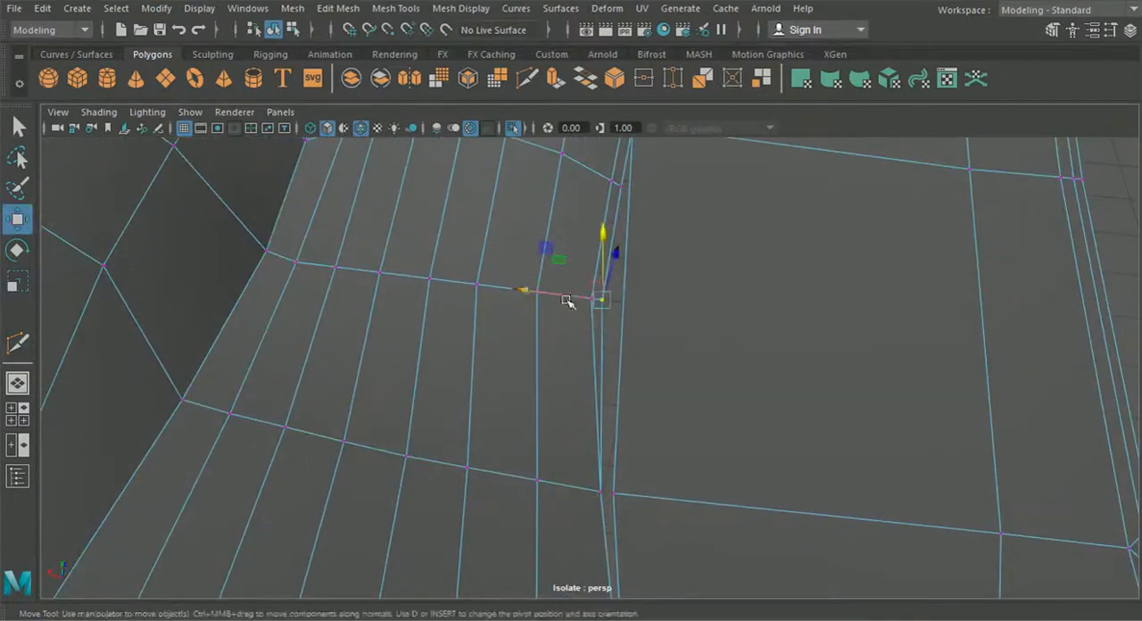
{"action": "left_click_drag", "start_coordinate": [523, 291], "coordinate": [535, 300]}
Step: Snap the next strip vertex down the crease onto the flat part's corner vertex and merge them
{"action": "left_click_drag", "start_coordinate": [584, 437], "coordinate": [642, 502]}
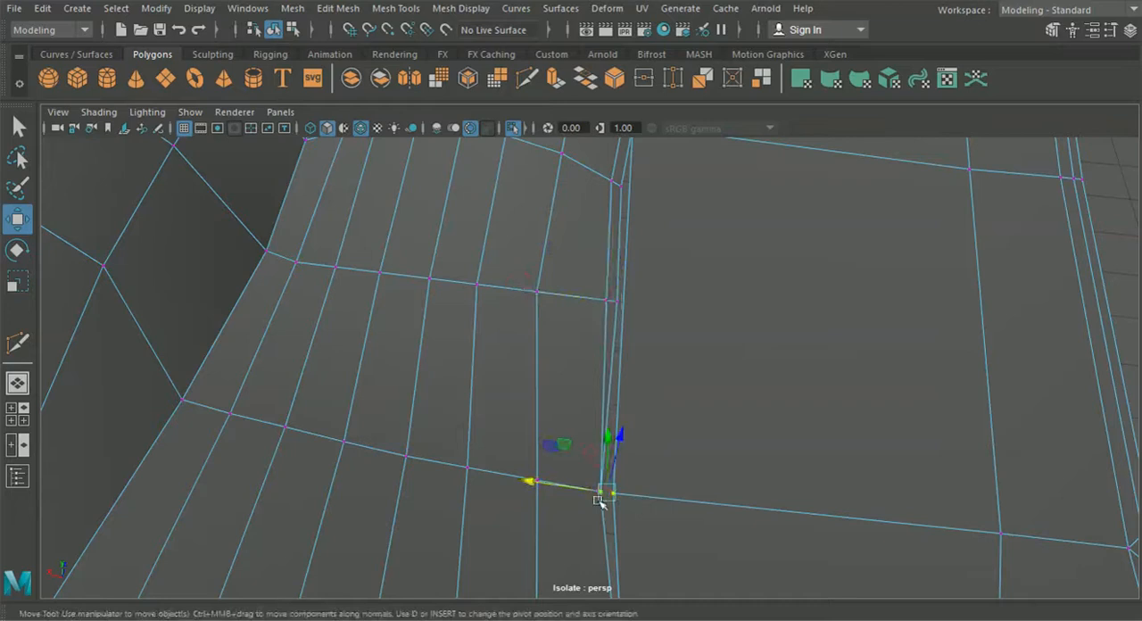
{"action": "left_click_drag", "start_coordinate": [604, 482], "coordinate": [606, 480]}
{"action": "left_click_drag", "start_coordinate": [525, 482], "coordinate": [537, 487]}
{"action": "key", "text": "v"}
{"action": "left_click_drag", "start_coordinate": [610, 493], "coordinate": [614, 494]}
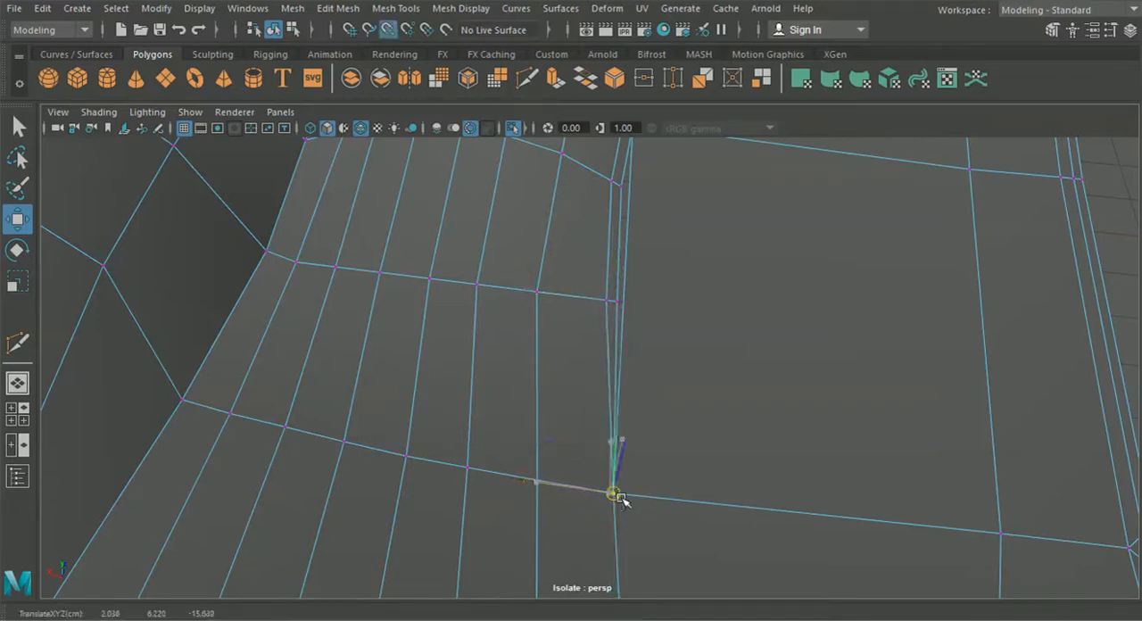
{"action": "left_click_drag", "start_coordinate": [609, 295], "coordinate": [674, 441], "text": "alt"}
{"action": "left_click", "coordinate": [336, 8]}
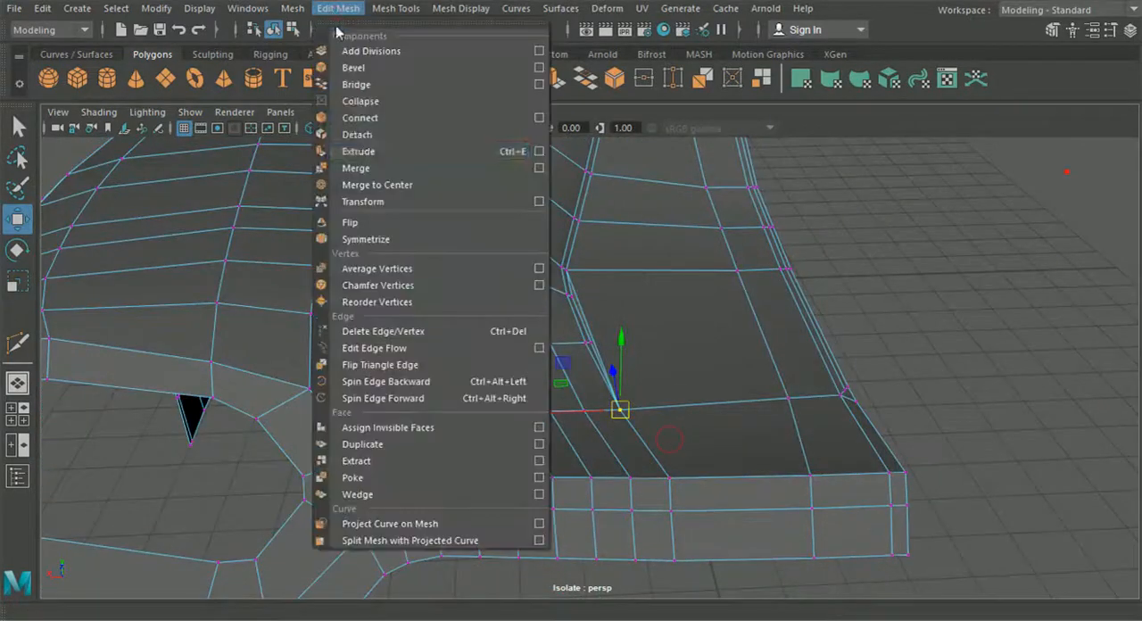
{"action": "left_click", "coordinate": [375, 168]}
Step: Insert an edge loop across the flat part of the body panel, in line with the vertex row over the bump
{"action": "scroll", "coordinate": [695, 406], "scroll_direction": "up", "scroll_amount": 2}
{"action": "left_click_drag", "start_coordinate": [695, 406], "coordinate": [738, 430], "text": "alt"}
{"action": "scroll", "coordinate": [689, 411], "scroll_direction": "down", "scroll_amount": 2}
{"action": "left_click_drag", "start_coordinate": [636, 425], "coordinate": [561, 301], "text": "alt"}
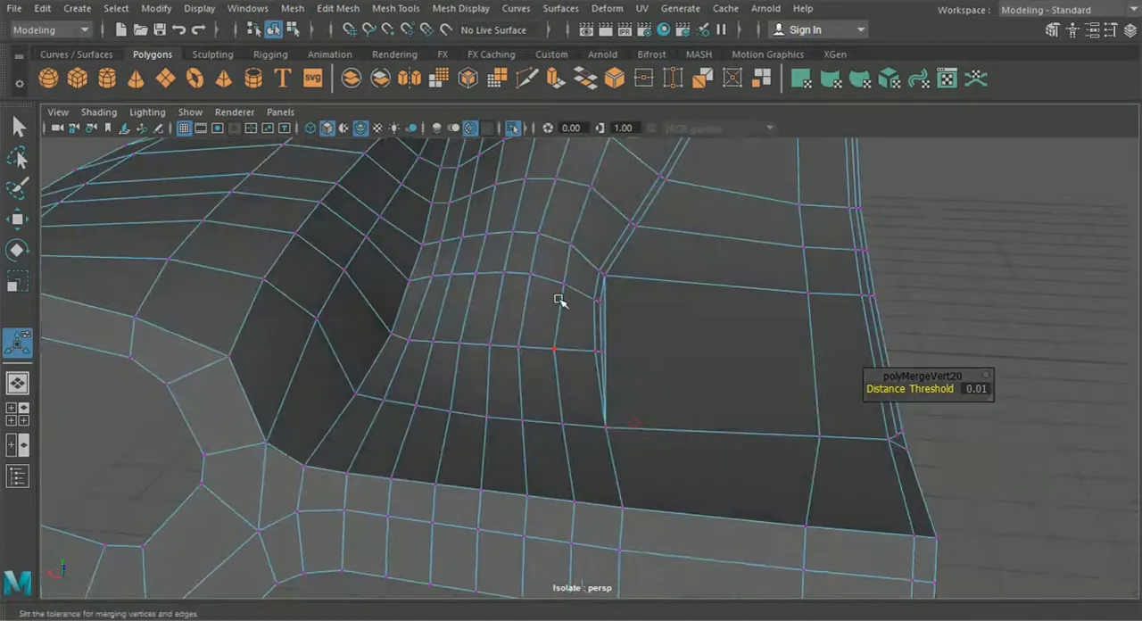
{"action": "left_click", "coordinate": [395, 8]}
{"action": "left_click", "coordinate": [433, 140]}
{"action": "left_click_drag", "start_coordinate": [432, 140], "coordinate": [651, 391], "text": "alt"}
{"action": "left_click_drag", "start_coordinate": [678, 536], "coordinate": [657, 481]}
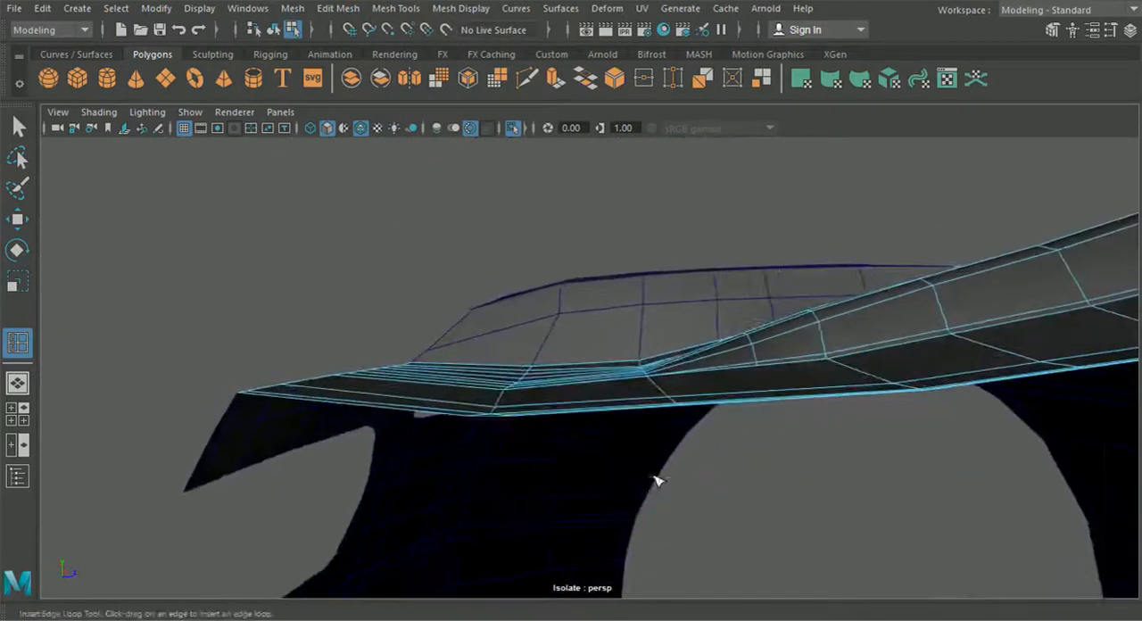
{"action": "left_click", "coordinate": [27, 220]}
{"action": "left_click_drag", "start_coordinate": [586, 388], "coordinate": [624, 333], "text": "alt"}
{"action": "left_click", "coordinate": [634, 342]}
{"action": "key", "text": "ctrl+z"}
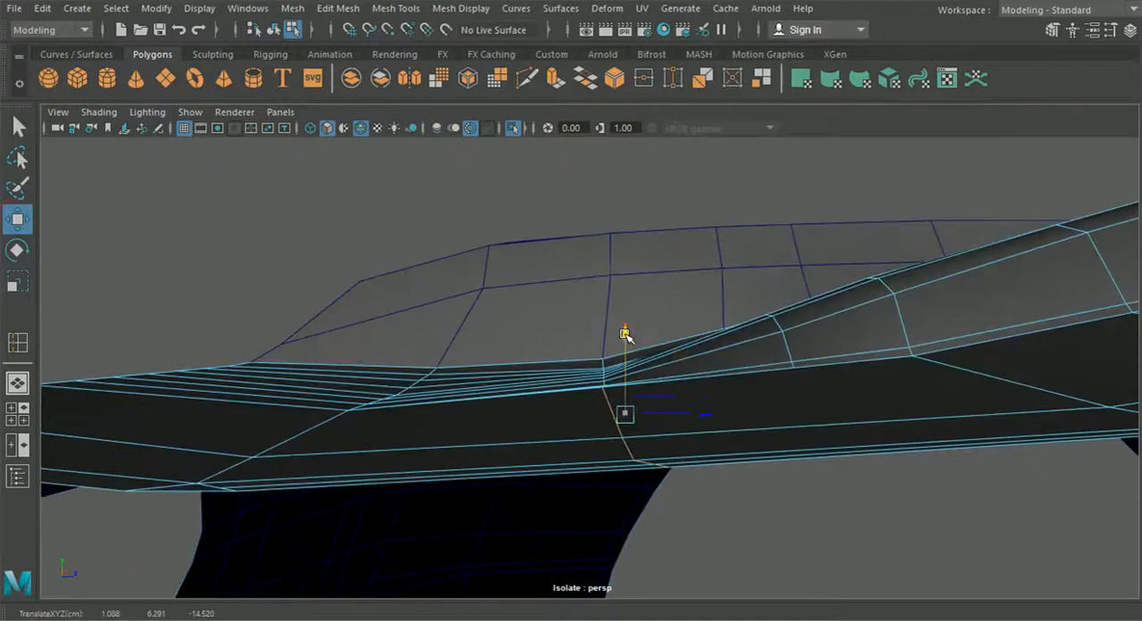
{"action": "left_click_drag", "start_coordinate": [672, 419], "coordinate": [726, 416]}
{"action": "scroll", "coordinate": [726, 416], "scroll_direction": "up", "scroll_amount": 5}
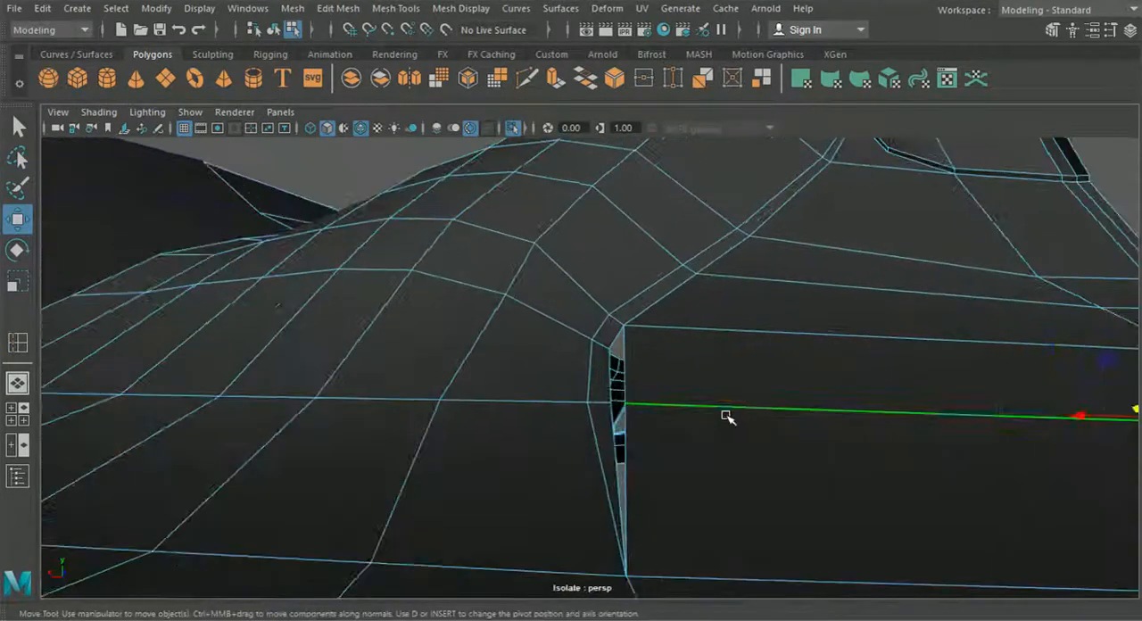
Step: Snap the strip's outer vertex onto the end of the new edge loop and merge the overlapping vertices
{"action": "left_click", "coordinate": [547, 387], "text": "shift"}
{"action": "right_click", "coordinate": [493, 294]}
{"action": "right_click_drag", "start_coordinate": [493, 296], "coordinate": [406, 137]}
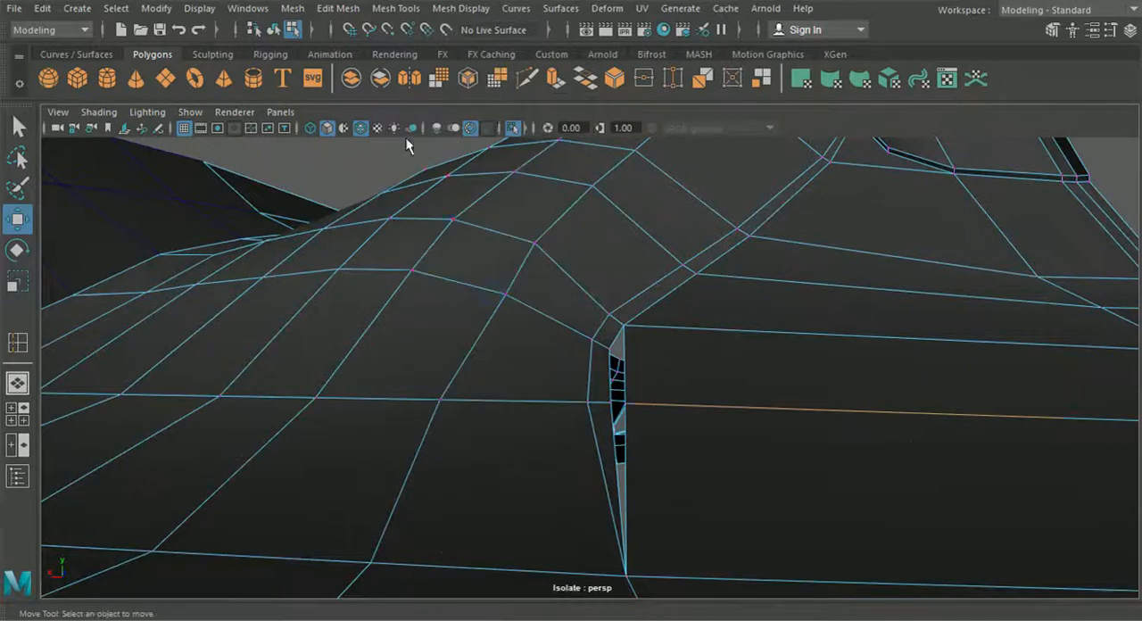
{"action": "left_click_drag", "start_coordinate": [405, 138], "coordinate": [618, 516], "text": "alt"}
{"action": "left_click", "coordinate": [599, 384]}
{"action": "key", "text": "v"}
{"action": "left_click_drag", "start_coordinate": [599, 384], "coordinate": [652, 401]}
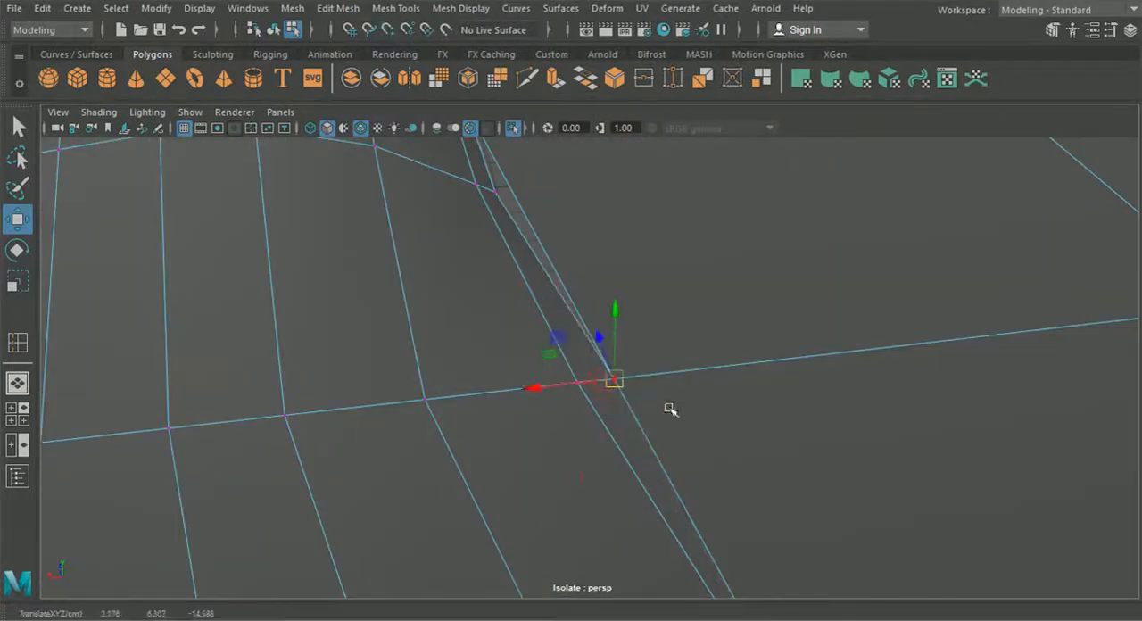
{"action": "left_click", "coordinate": [409, 9]}
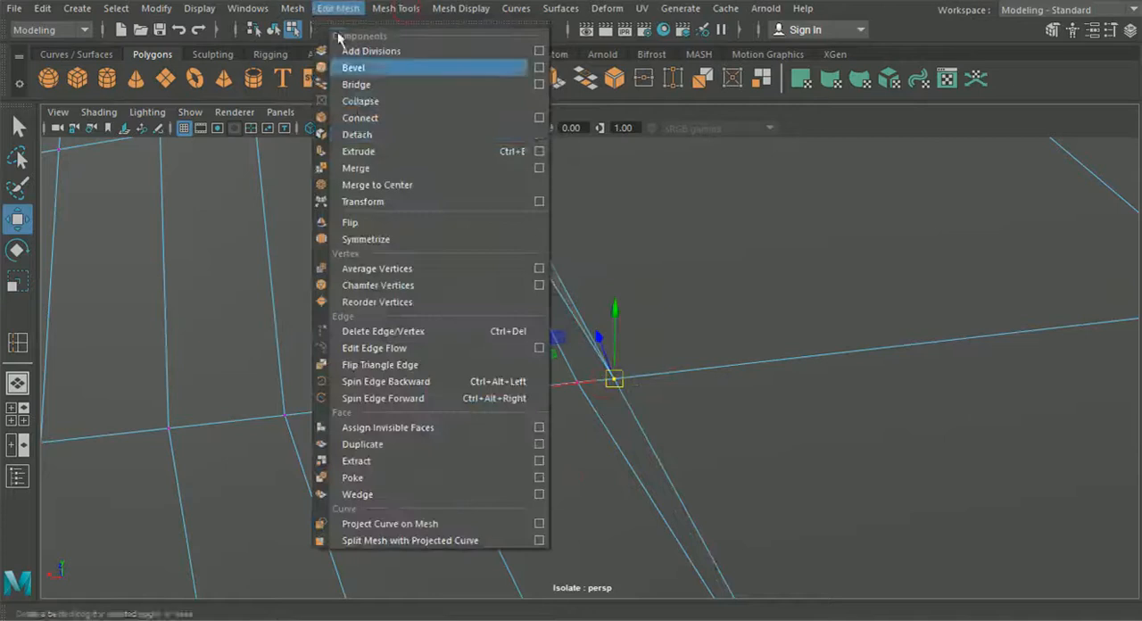
{"action": "left_click", "coordinate": [387, 169]}
Step: Insert a second edge loop across the flat part, level with the next open strip vertex
{"action": "scroll", "coordinate": [733, 369], "scroll_direction": "down", "scroll_amount": 3}
{"action": "left_click_drag", "start_coordinate": [733, 369], "coordinate": [508, 372], "text": "alt"}
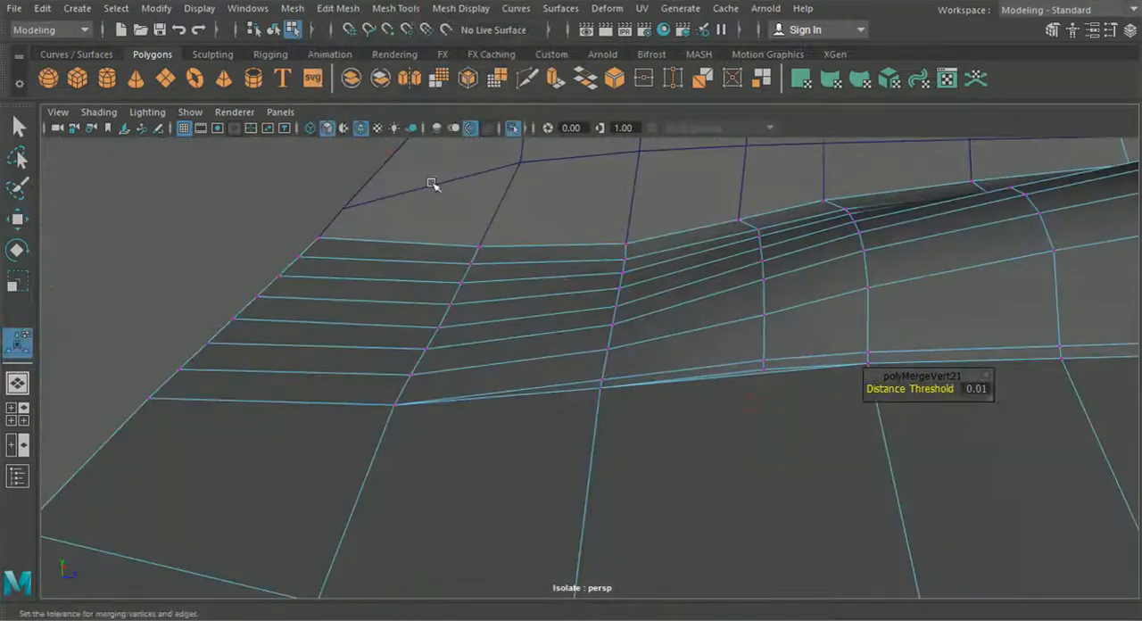
{"action": "left_click", "coordinate": [393, 9]}
{"action": "left_click", "coordinate": [433, 134]}
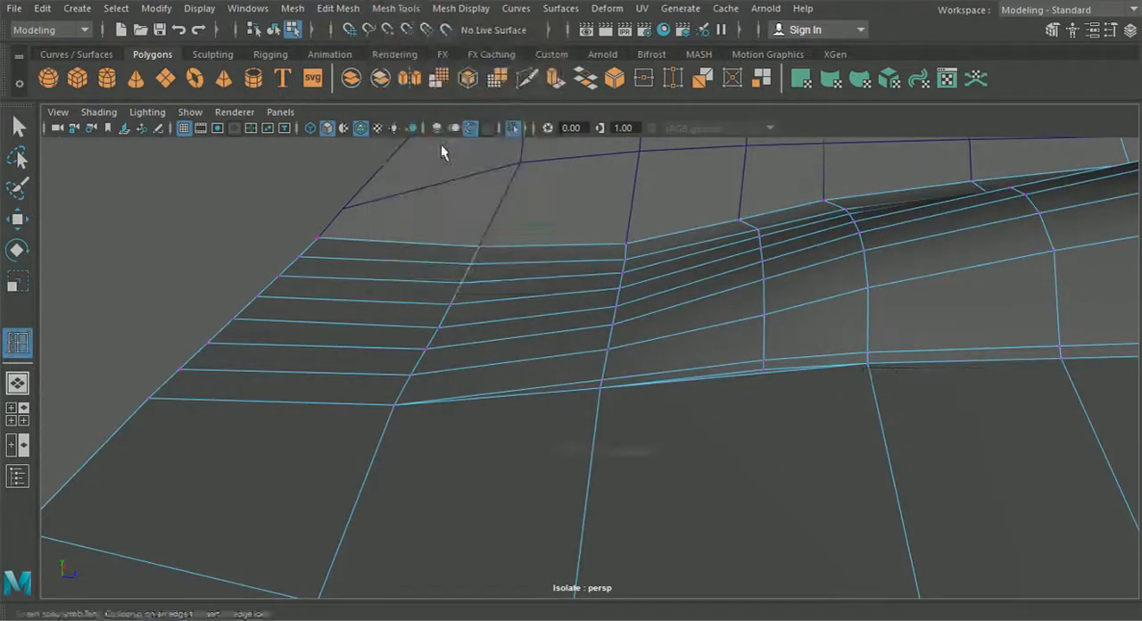
{"action": "scroll", "coordinate": [651, 263], "scroll_direction": "up", "scroll_amount": 3}
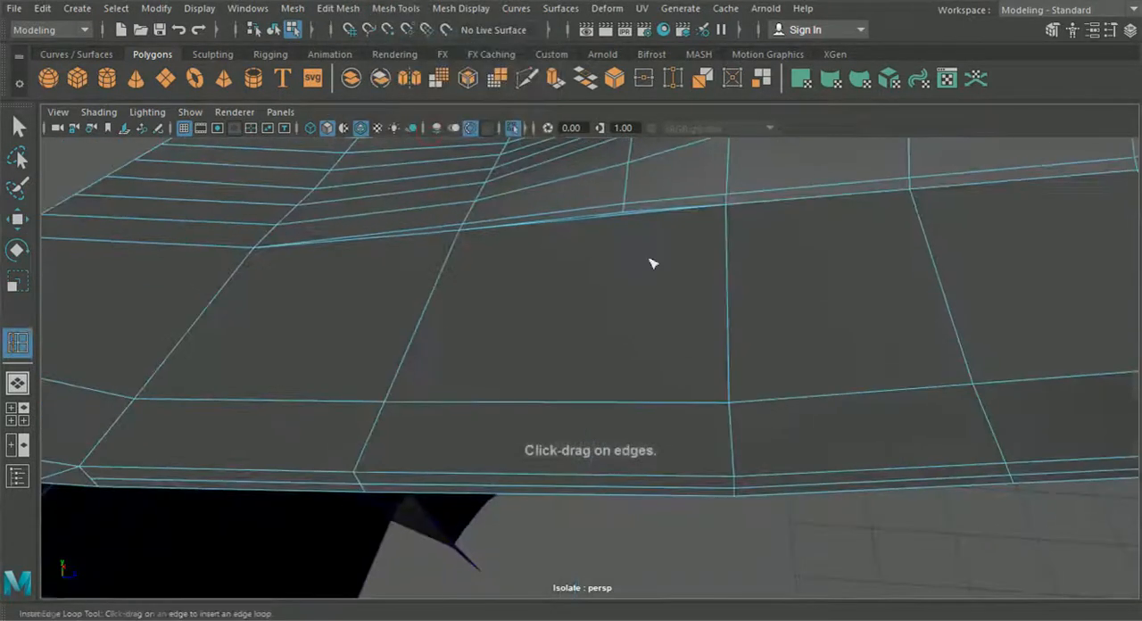
{"action": "left_click", "coordinate": [595, 412]}
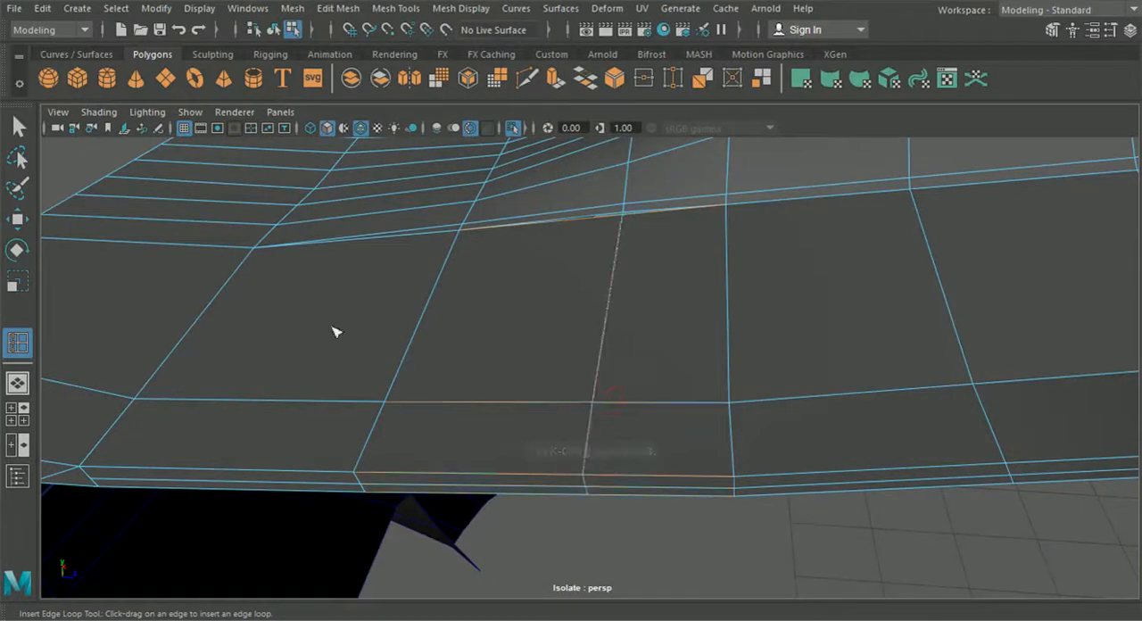
{"action": "left_click", "coordinate": [19, 218]}
Step: Bring the open strip vertex onto the end of the second edge loop and merge them
{"action": "left_click_drag", "start_coordinate": [500, 349], "coordinate": [694, 389], "text": "alt"}
{"action": "right_click_drag", "start_coordinate": [476, 267], "coordinate": [401, 126]}
{"action": "left_click", "coordinate": [557, 323]}
{"action": "left_click_drag", "start_coordinate": [557, 322], "coordinate": [566, 322]}
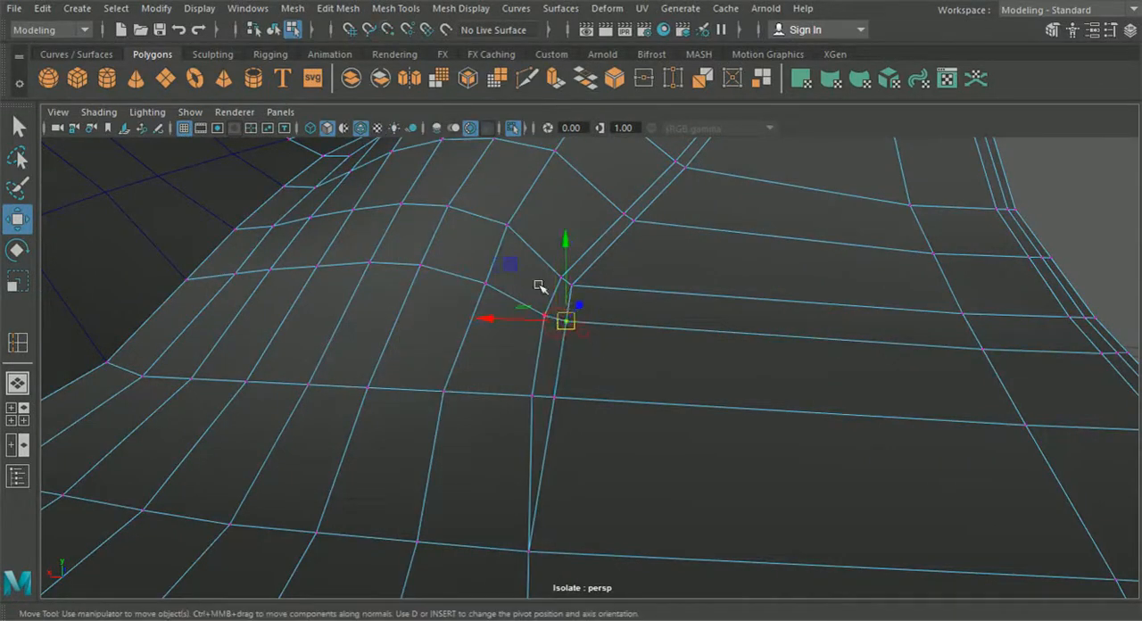
{"action": "left_click", "coordinate": [341, 9]}
{"action": "left_click", "coordinate": [374, 168]}
{"action": "scroll", "coordinate": [529, 338], "scroll_direction": "up", "scroll_amount": 3}
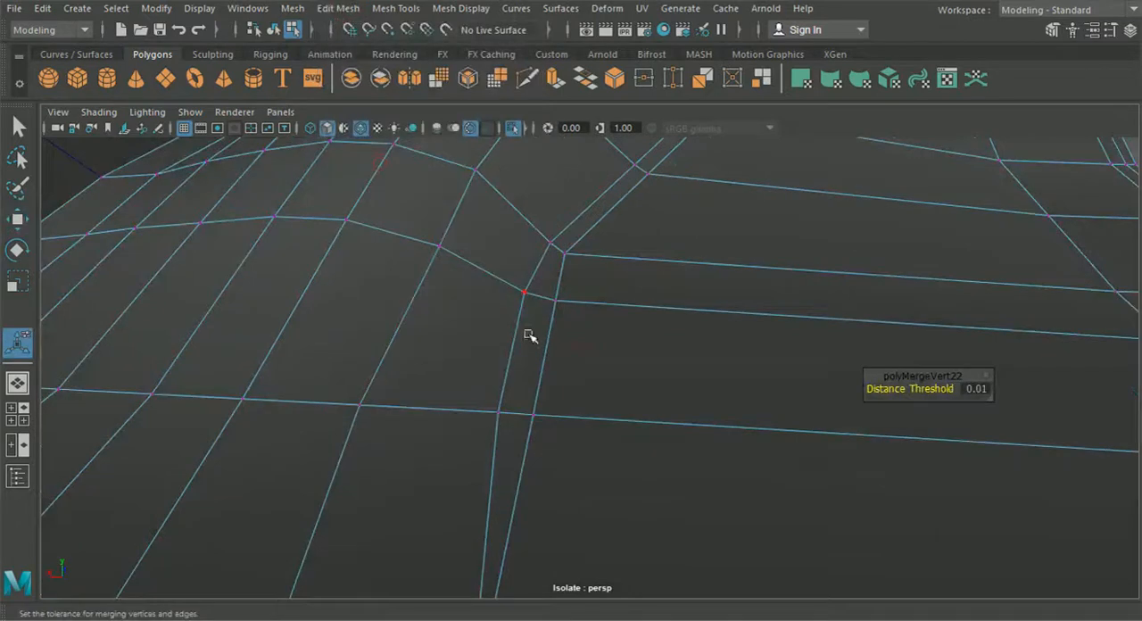
Step: Narrow the strip by shifting two of its inner vertices sideways toward the flat part
{"action": "left_click", "coordinate": [26, 223]}
{"action": "left_click_drag", "start_coordinate": [439, 290], "coordinate": [447, 294]}
{"action": "left_click", "coordinate": [495, 404]}
{"action": "left_click_drag", "start_coordinate": [434, 407], "coordinate": [451, 415]}
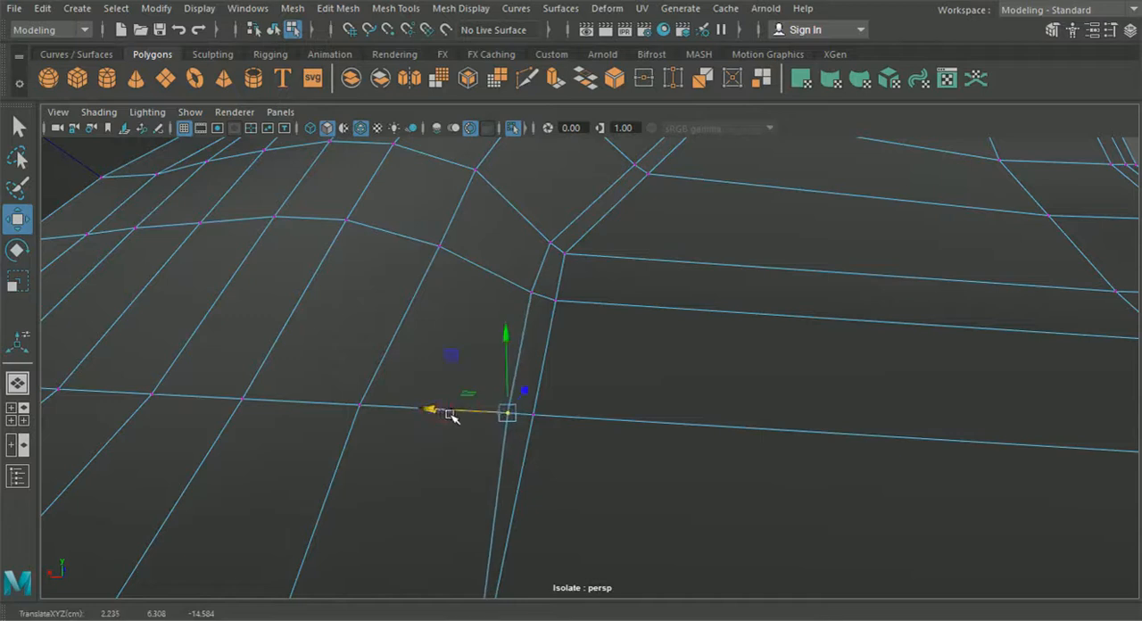
Step: Reopen the body panel's vertices and shift one vertex on its bumper border slightly away from the bumper
{"action": "scroll", "coordinate": [451, 415], "scroll_direction": "down", "scroll_amount": 5}
{"action": "left_click", "coordinate": [275, 28]}
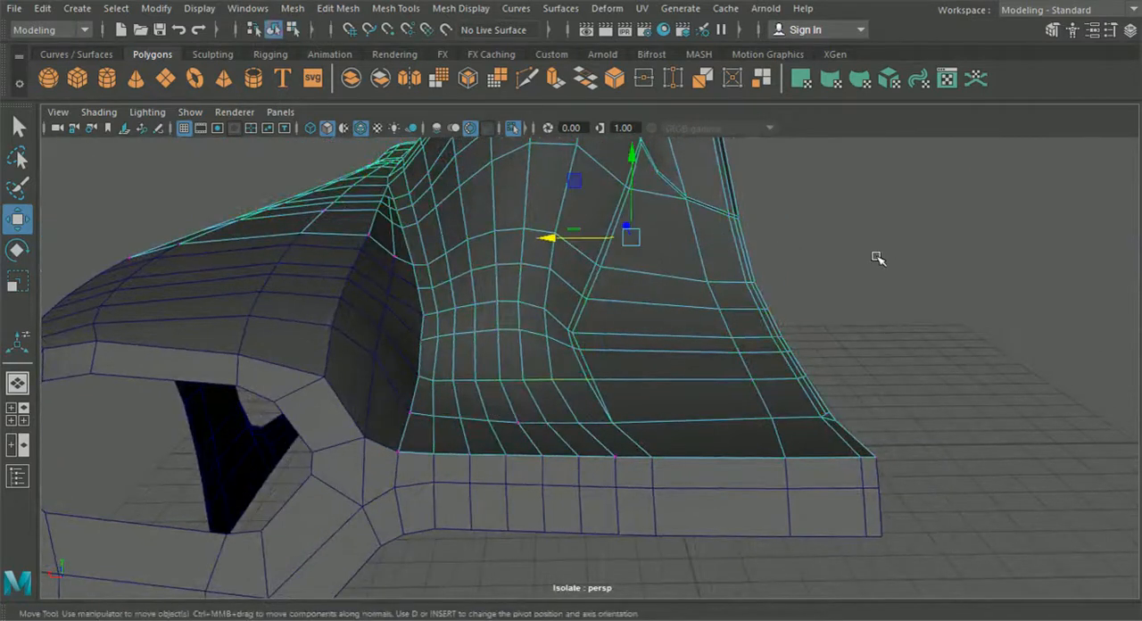
{"action": "left_click", "coordinate": [876, 257]}
{"action": "scroll", "coordinate": [810, 287], "scroll_direction": "down", "scroll_amount": 2}
{"action": "middle_click_drag", "start_coordinate": [653, 337], "coordinate": [709, 325], "text": "alt"}
{"action": "scroll", "coordinate": [602, 368], "scroll_direction": "up", "scroll_amount": 4}
{"action": "left_click", "coordinate": [542, 347]}
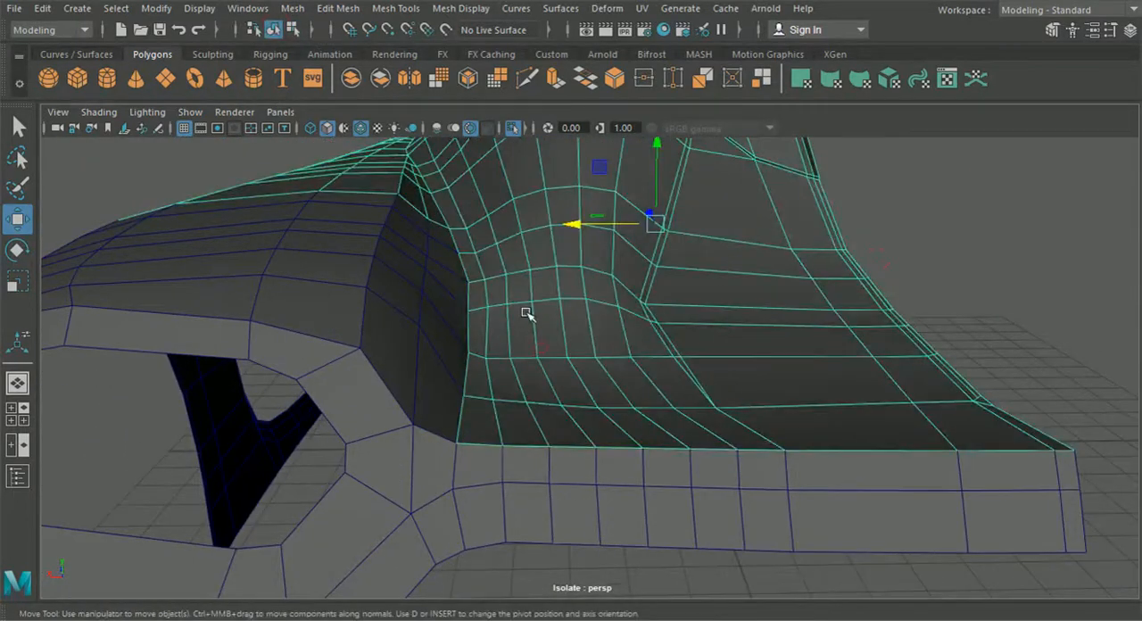
{"action": "right_click_drag", "start_coordinate": [454, 194], "coordinate": [462, 186]}
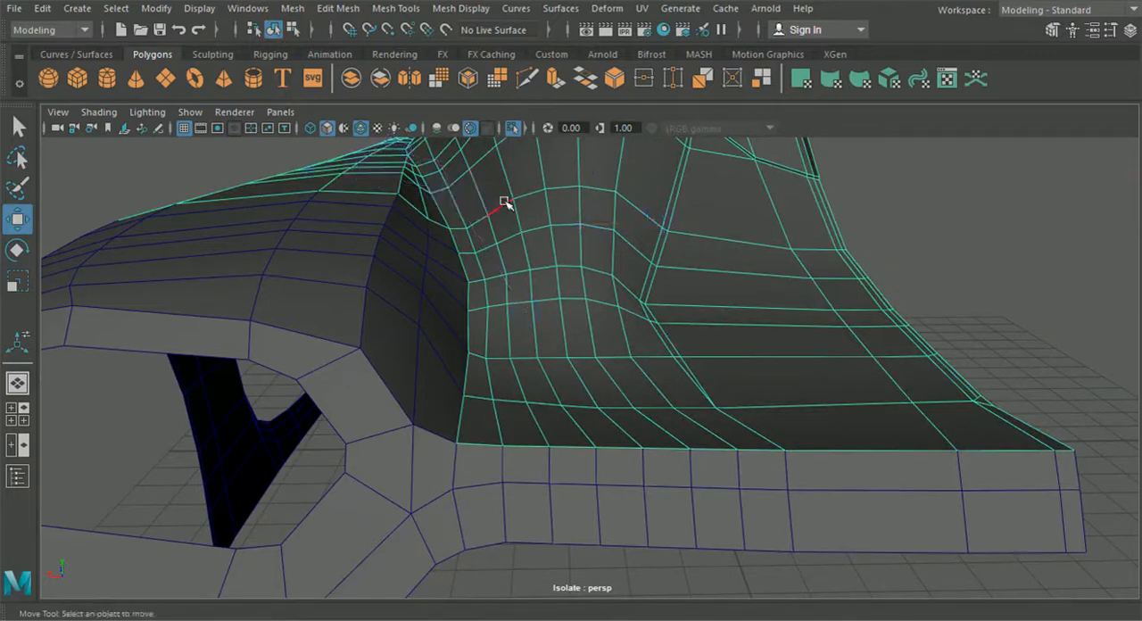
{"action": "mouse_move", "coordinate": [445, 150]}
{"action": "right_mouse_down"}
{"action": "mouse_move", "coordinate": [436, 166]}
{"action": "mouse_move", "coordinate": [435, 134]}
{"action": "right_mouse_up"}
{"action": "scroll", "coordinate": [459, 290], "scroll_direction": "up", "scroll_amount": 3}
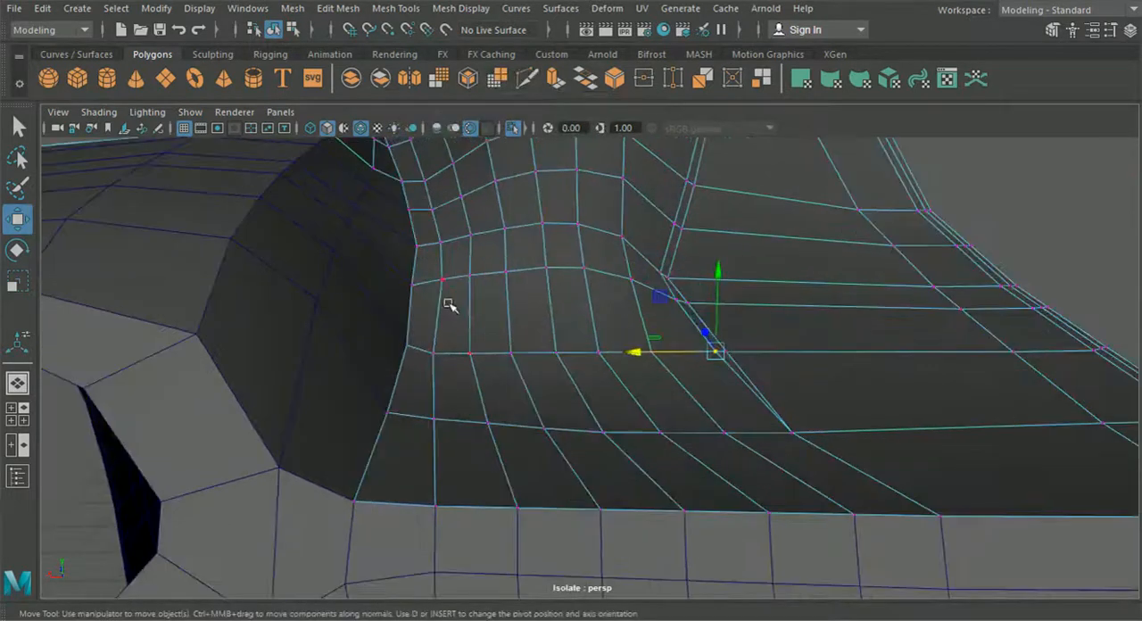
{"action": "left_click", "coordinate": [417, 287]}
{"action": "mouse_move", "coordinate": [362, 293]}
{"action": "left_mouse_down"}
{"action": "mouse_move", "coordinate": [339, 288]}
{"action": "mouse_move", "coordinate": [352, 287]}
{"action": "left_mouse_up"}
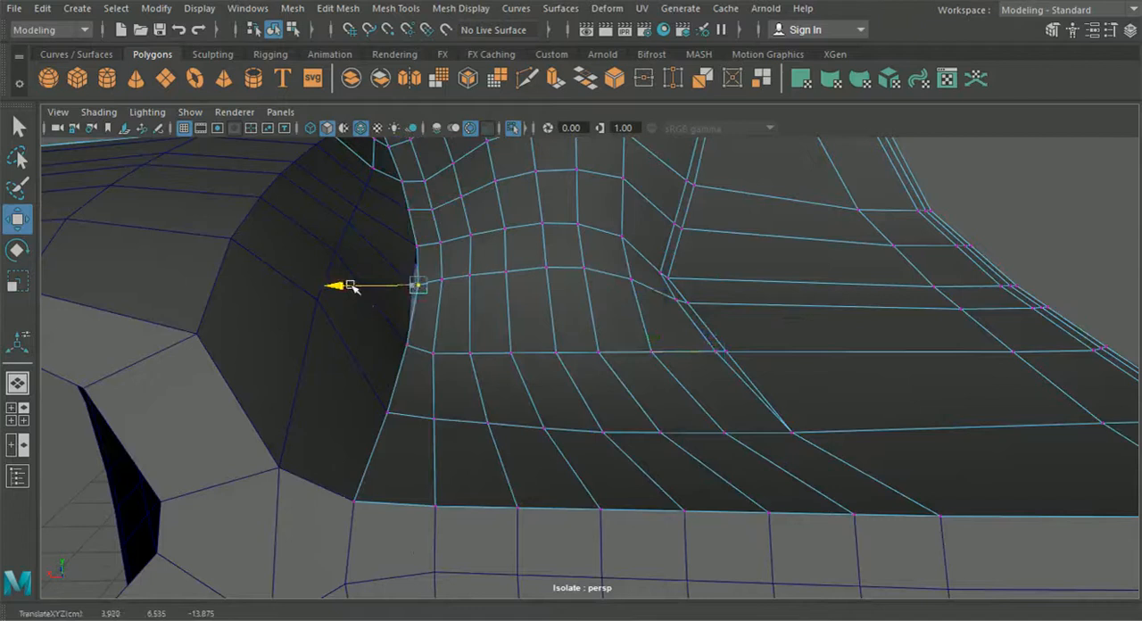
Step: Shift three vertices beside the bumper border, in the two rows nearest the rear edge, sideways for more even spacing
{"action": "left_click", "coordinate": [436, 354]}
{"action": "left_click_drag", "start_coordinate": [370, 356], "coordinate": [382, 353]}
{"action": "left_click", "coordinate": [434, 418]}
{"action": "left_click_drag", "start_coordinate": [387, 413], "coordinate": [379, 424]}
{"action": "left_click", "coordinate": [468, 355]}
{"action": "left_click_drag", "start_coordinate": [386, 359], "coordinate": [393, 356]}
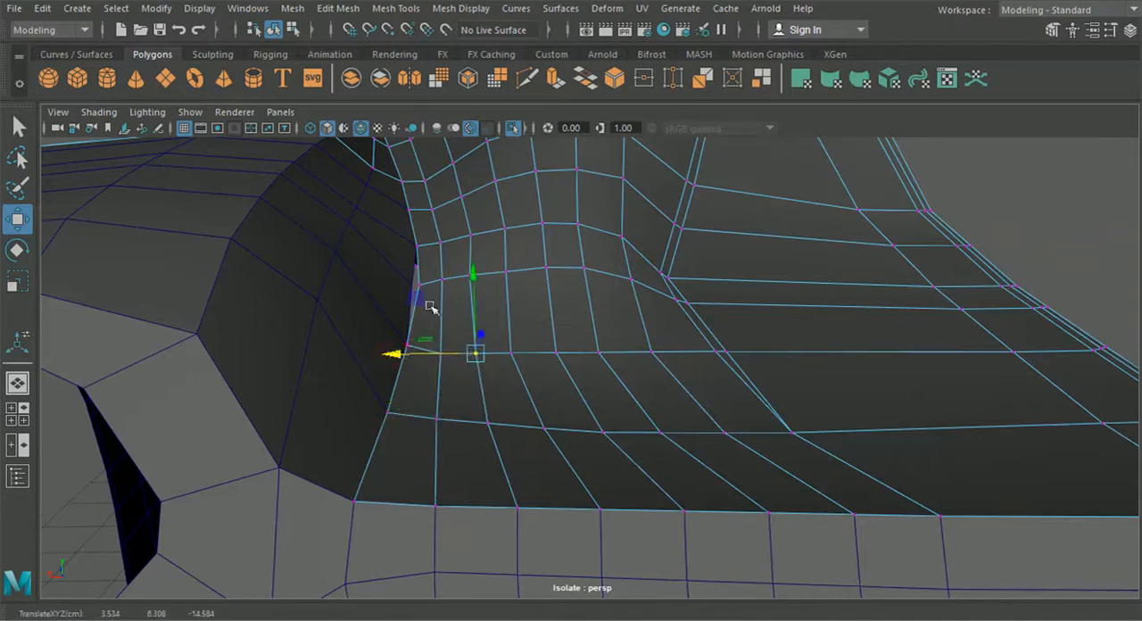
Step: Straighten the second and third edge columns from the bumper border by shifting their vertices sideways
{"action": "left_click", "coordinate": [472, 276]}
{"action": "left_click_drag", "start_coordinate": [395, 270], "coordinate": [402, 281]}
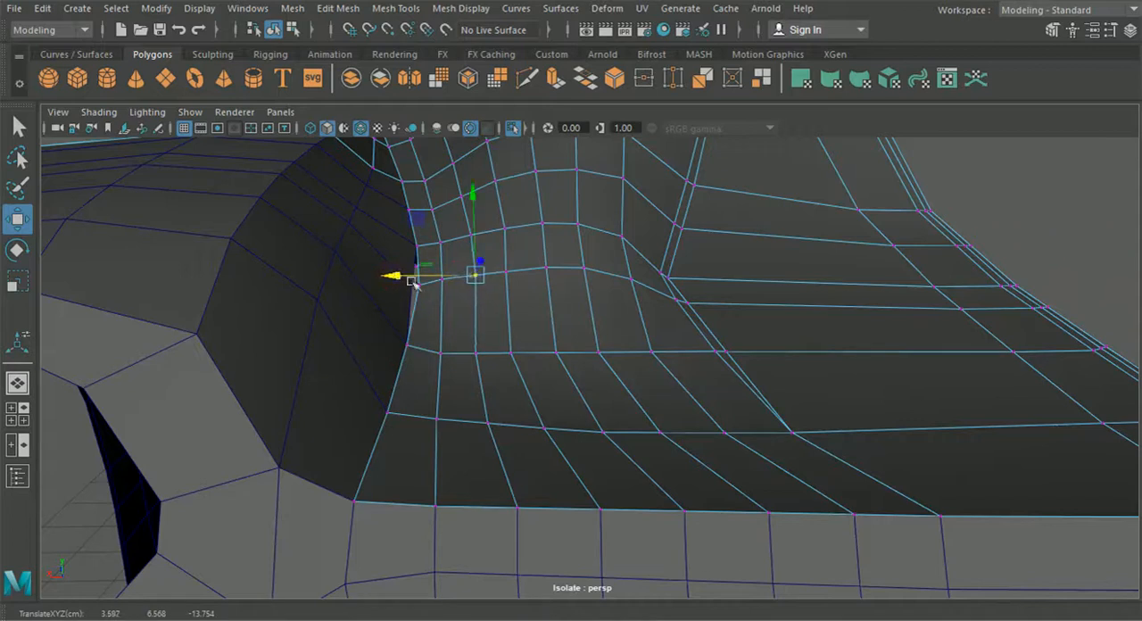
{"action": "left_click", "coordinate": [478, 354]}
{"action": "left_click_drag", "start_coordinate": [402, 350], "coordinate": [407, 354]}
{"action": "left_click", "coordinate": [504, 271]}
{"action": "left_click_drag", "start_coordinate": [443, 275], "coordinate": [446, 274]}
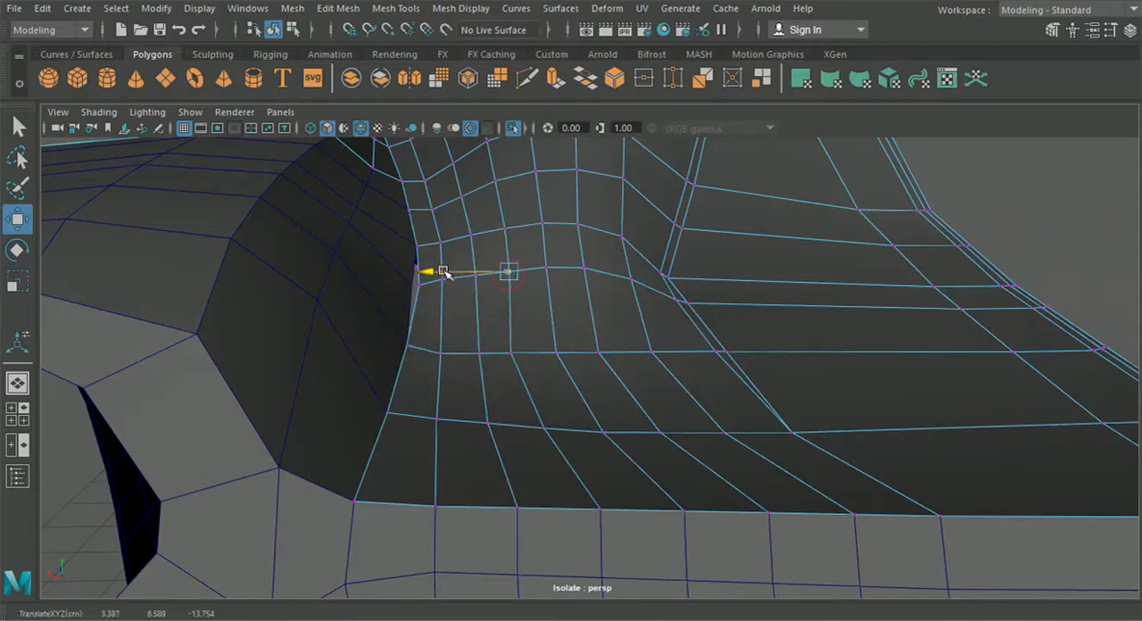
{"action": "left_click", "coordinate": [509, 348]}
{"action": "left_click_drag", "start_coordinate": [434, 353], "coordinate": [445, 355]}
Step: Shift the vertices in the middle columns of the bump sideways to even out the edge flow
{"action": "left_click_drag", "start_coordinate": [497, 396], "coordinate": [535, 354], "text": "alt"}
{"action": "left_click", "coordinate": [580, 268]}
{"action": "left_click_drag", "start_coordinate": [502, 269], "coordinate": [520, 310]}
{"action": "left_click", "coordinate": [577, 303]}
{"action": "left_click", "coordinate": [577, 390]}
{"action": "left_click_drag", "start_coordinate": [497, 393], "coordinate": [517, 403]}
{"action": "middle_click_drag", "start_coordinate": [576, 384], "coordinate": [527, 395], "text": "alt"}
{"action": "scroll", "coordinate": [535, 392], "scroll_direction": "up", "scroll_amount": 4}
{"action": "left_click_drag", "start_coordinate": [576, 375], "coordinate": [583, 349], "text": "alt"}
{"action": "scroll", "coordinate": [582, 344], "scroll_direction": "up", "scroll_amount": 3}
Step: Even out the columns nearest the crease by shifting the bump's remaining vertices sideways
{"action": "left_click", "coordinate": [558, 304]}
{"action": "left_click_drag", "start_coordinate": [496, 305], "coordinate": [502, 306]}
{"action": "left_click", "coordinate": [588, 271]}
{"action": "left_click_drag", "start_coordinate": [506, 253], "coordinate": [531, 221]}
{"action": "left_click", "coordinate": [594, 223]}
{"action": "left_click", "coordinate": [555, 415]}
{"action": "left_click_drag", "start_coordinate": [510, 415], "coordinate": [543, 415]}
{"action": "scroll", "coordinate": [550, 423], "scroll_direction": "down", "scroll_amount": 5}
{"action": "scroll", "coordinate": [615, 390], "scroll_direction": "up", "scroll_amount": 5}
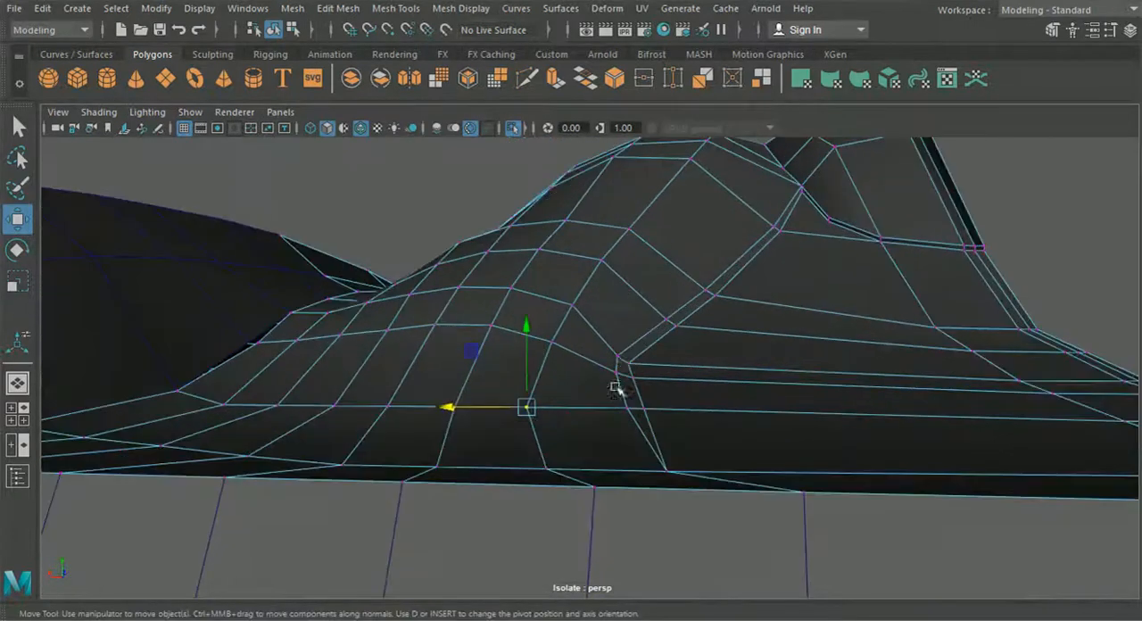
Step: Shift the vertex pairs along the crease strip sideways to smooth its line beside the flat part
{"action": "left_click", "coordinate": [629, 363]}
{"action": "left_click_drag", "start_coordinate": [582, 360], "coordinate": [569, 360]}
{"action": "left_click_drag", "start_coordinate": [609, 398], "coordinate": [614, 428], "text": "alt"}
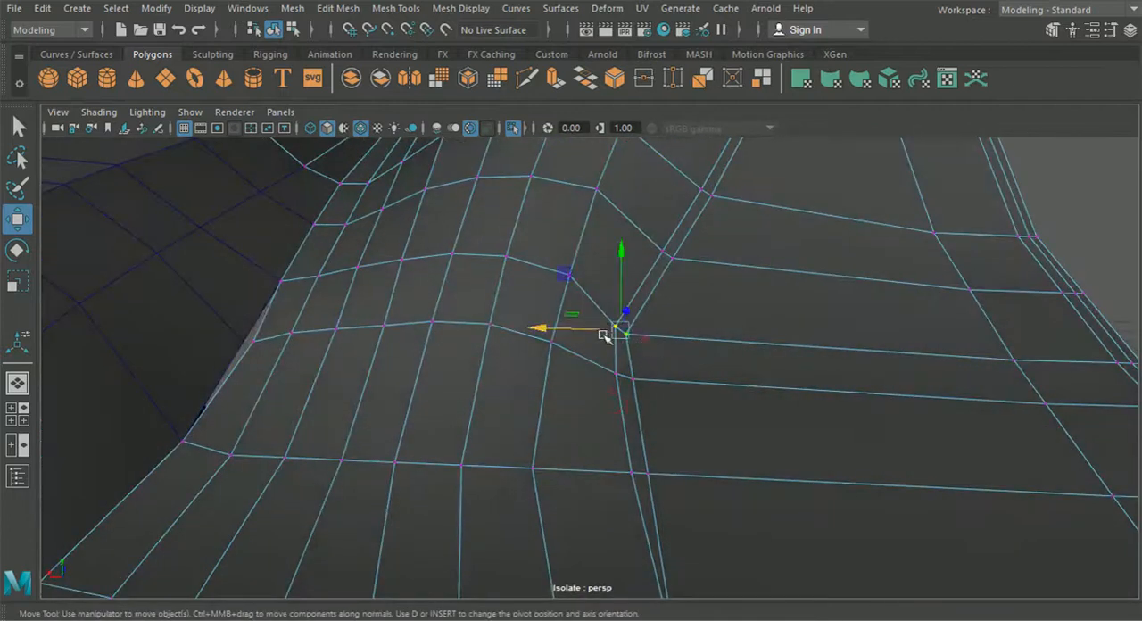
{"action": "left_click_drag", "start_coordinate": [604, 324], "coordinate": [593, 308], "text": "alt"}
{"action": "left_click_drag", "start_coordinate": [539, 343], "coordinate": [645, 407]}
{"action": "left_click_drag", "start_coordinate": [582, 362], "coordinate": [546, 393], "text": "alt"}
{"action": "scroll", "coordinate": [575, 398], "scroll_direction": "down", "scroll_amount": 7}
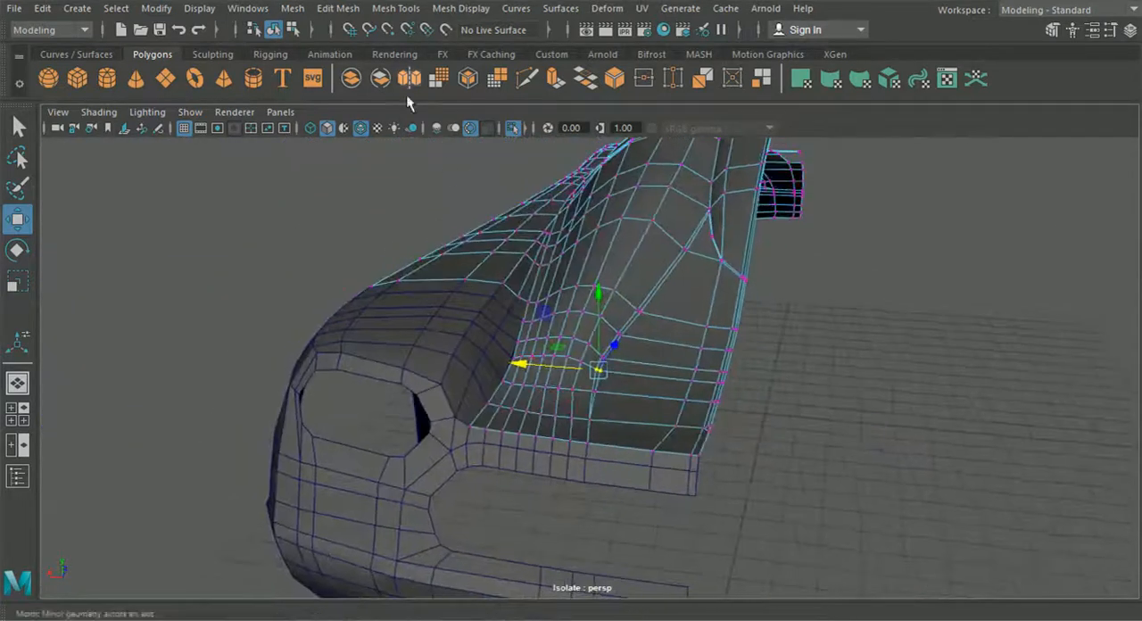
Step: Switch to the bumper's vertices and snap its border vertex to the shifted border vertex of the body panel
{"action": "left_click", "coordinate": [276, 30]}
{"action": "left_click", "coordinate": [280, 241]}
{"action": "scroll", "coordinate": [417, 397], "scroll_direction": "down", "scroll_amount": 5}
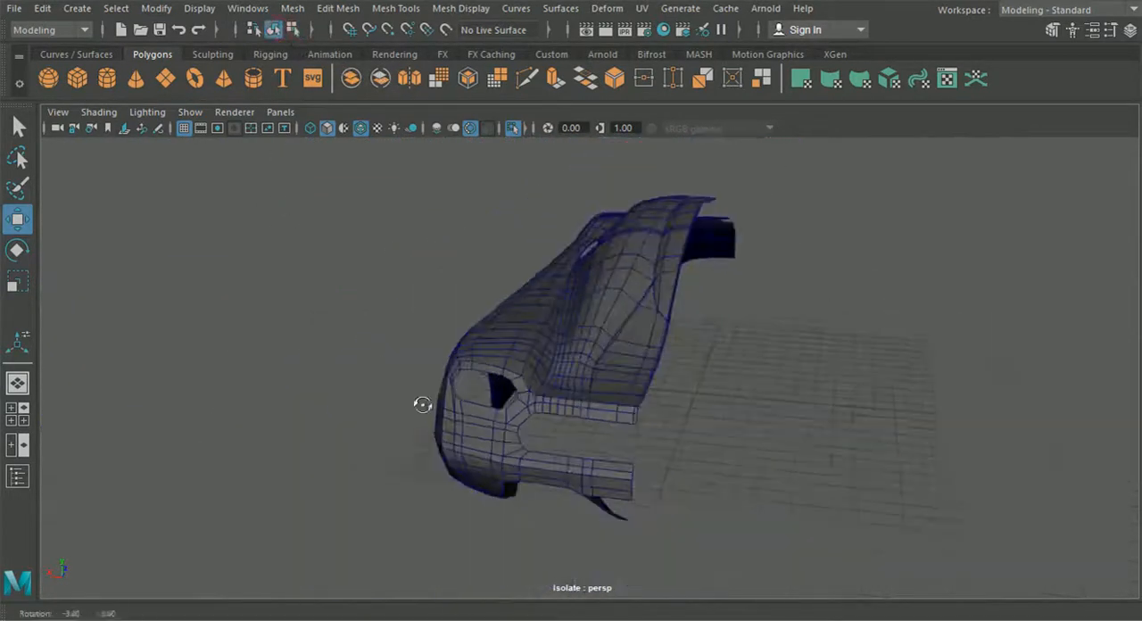
{"action": "left_click_drag", "start_coordinate": [420, 405], "coordinate": [423, 420], "text": "alt"}
{"action": "scroll", "coordinate": [446, 404], "scroll_direction": "up", "scroll_amount": 6}
{"action": "left_click", "coordinate": [416, 351]}
{"action": "right_click_drag", "start_coordinate": [374, 149], "coordinate": [299, 129]}
{"action": "scroll", "coordinate": [420, 359], "scroll_direction": "up", "scroll_amount": 3}
{"action": "left_click_drag", "start_coordinate": [438, 362], "coordinate": [432, 351]}
{"action": "key", "text": "v"}
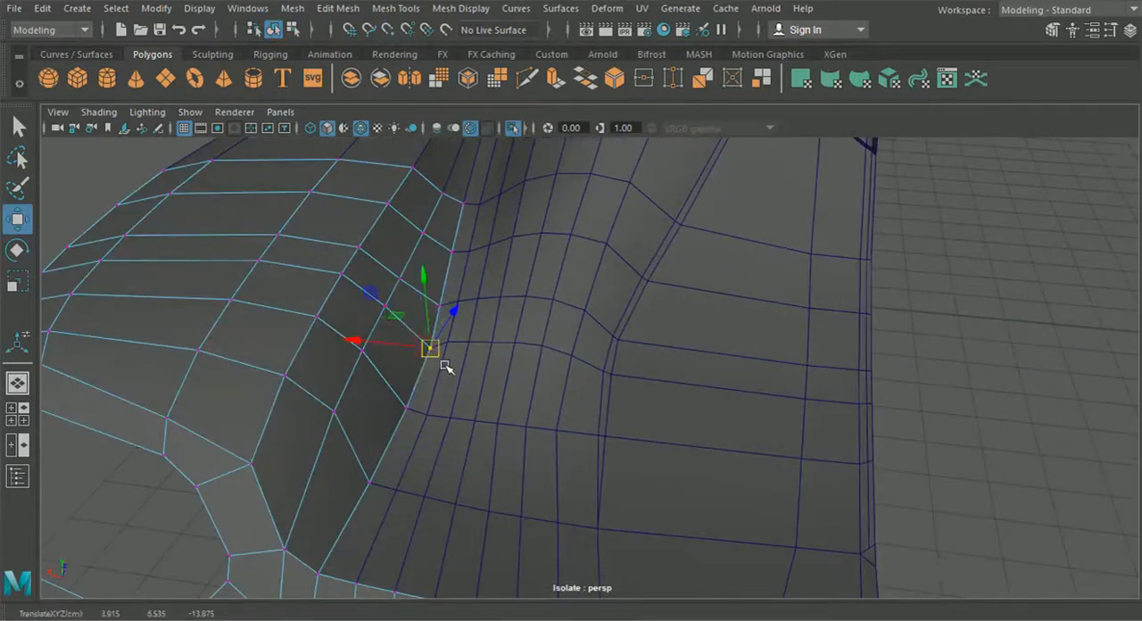
Step: Return the bumper to object selection, deselect it and end the isolated view so the whole car body is displayed
{"action": "scroll", "coordinate": [440, 419], "scroll_direction": "down", "scroll_amount": 5}
{"action": "left_click", "coordinate": [292, 32]}
{"action": "left_click", "coordinate": [274, 33]}
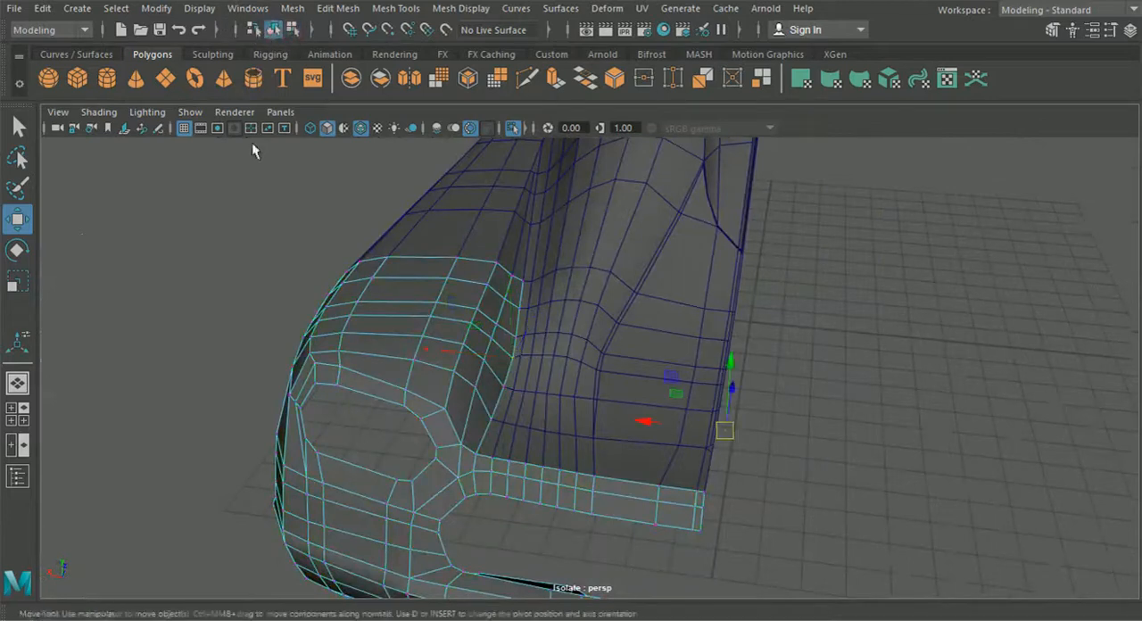
{"action": "left_click", "coordinate": [296, 269]}
{"action": "scroll", "coordinate": [296, 270], "scroll_direction": "down", "scroll_amount": 5}
{"action": "left_click_drag", "start_coordinate": [298, 273], "coordinate": [310, 242], "text": "alt"}
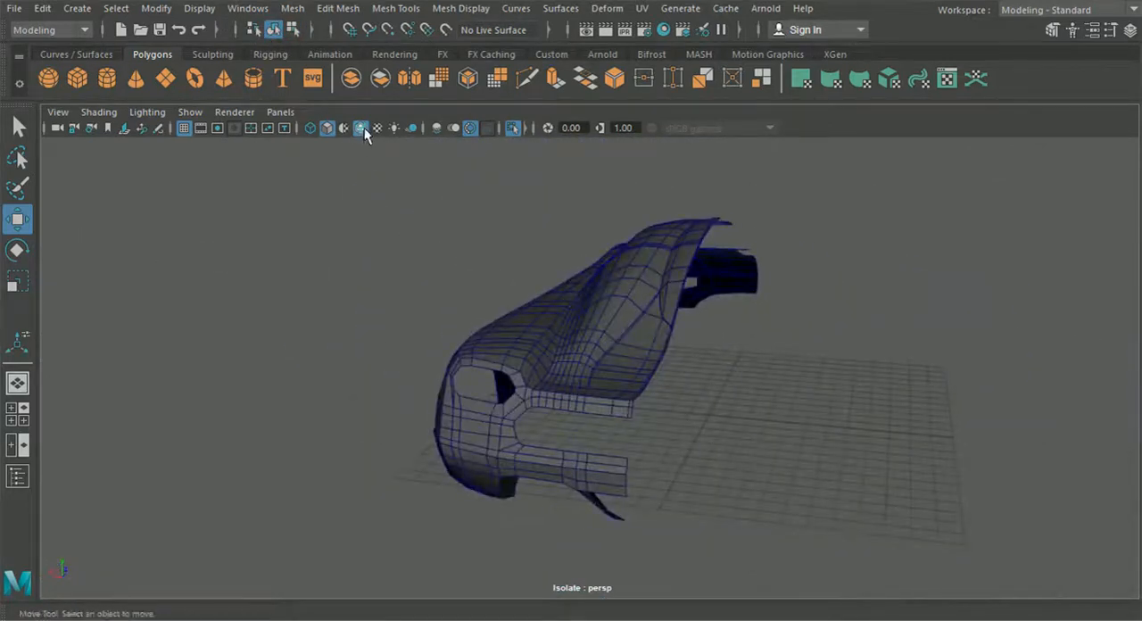
{"action": "left_click", "coordinate": [512, 127]}
{"action": "scroll", "coordinate": [437, 320], "scroll_direction": "up", "scroll_amount": 10}
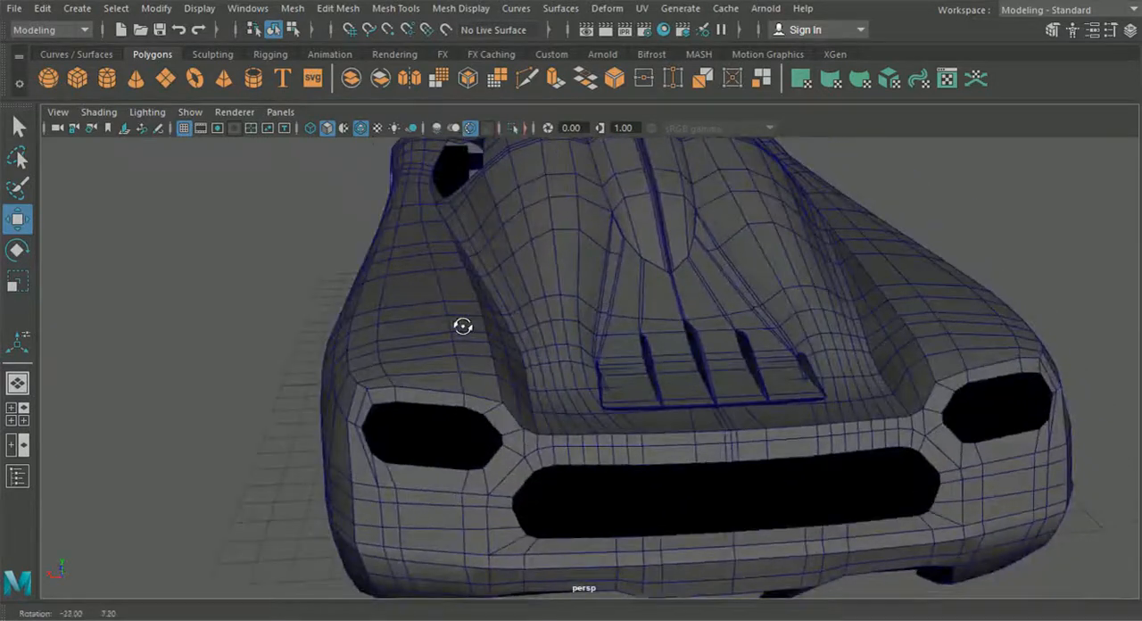
Step: Adjust the height of the rear body panel's vertices beside the louvre panel's corner, and return to object selection with nothing selected
{"action": "left_click", "coordinate": [546, 335]}
{"action": "right_click_drag", "start_coordinate": [495, 168], "coordinate": [473, 129]}
{"action": "scroll", "coordinate": [527, 304], "scroll_direction": "up", "scroll_amount": 5}
{"action": "scroll", "coordinate": [563, 367], "scroll_direction": "up", "scroll_amount": 4}
{"action": "left_click_drag", "start_coordinate": [547, 383], "coordinate": [518, 387], "text": "alt"}
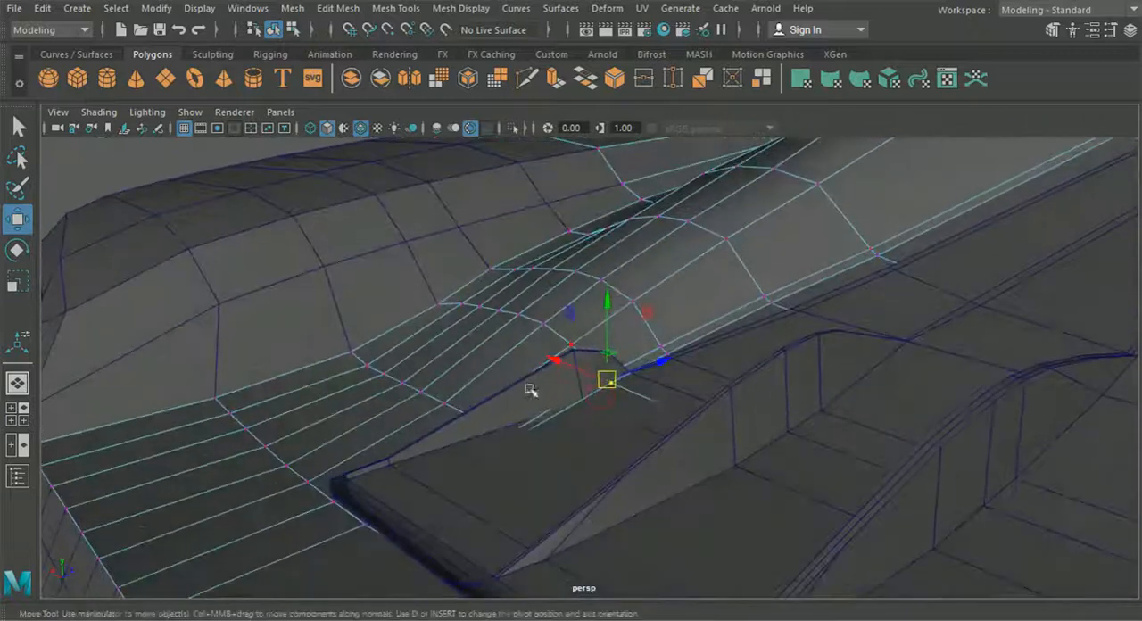
{"action": "left_click_drag", "start_coordinate": [601, 323], "coordinate": [675, 399], "text": "alt"}
{"action": "left_click_drag", "start_coordinate": [681, 385], "coordinate": [601, 349]}
{"action": "left_click_drag", "start_coordinate": [649, 374], "coordinate": [581, 377], "text": "alt"}
{"action": "scroll", "coordinate": [580, 378], "scroll_direction": "up", "scroll_amount": 3}
{"action": "left_click_drag", "start_coordinate": [611, 321], "coordinate": [654, 371]}
{"action": "left_click_drag", "start_coordinate": [731, 403], "coordinate": [517, 397]}
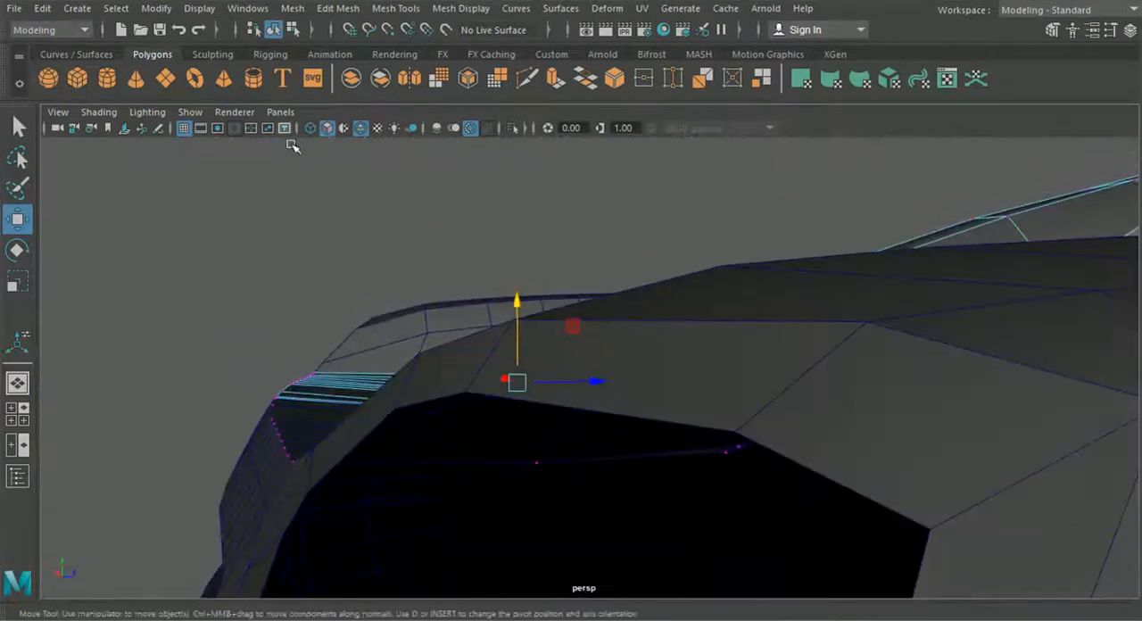
{"action": "left_click", "coordinate": [292, 29]}
{"action": "left_click", "coordinate": [275, 32]}
{"action": "left_click", "coordinate": [257, 310]}
{"action": "left_click_drag", "start_coordinate": [260, 312], "coordinate": [357, 408], "text": "alt"}
Step: Examine the whole car body from the side, front and rear to check the overall shape and edge flow
{"action": "scroll", "coordinate": [616, 433], "scroll_direction": "down", "scroll_amount": 5}
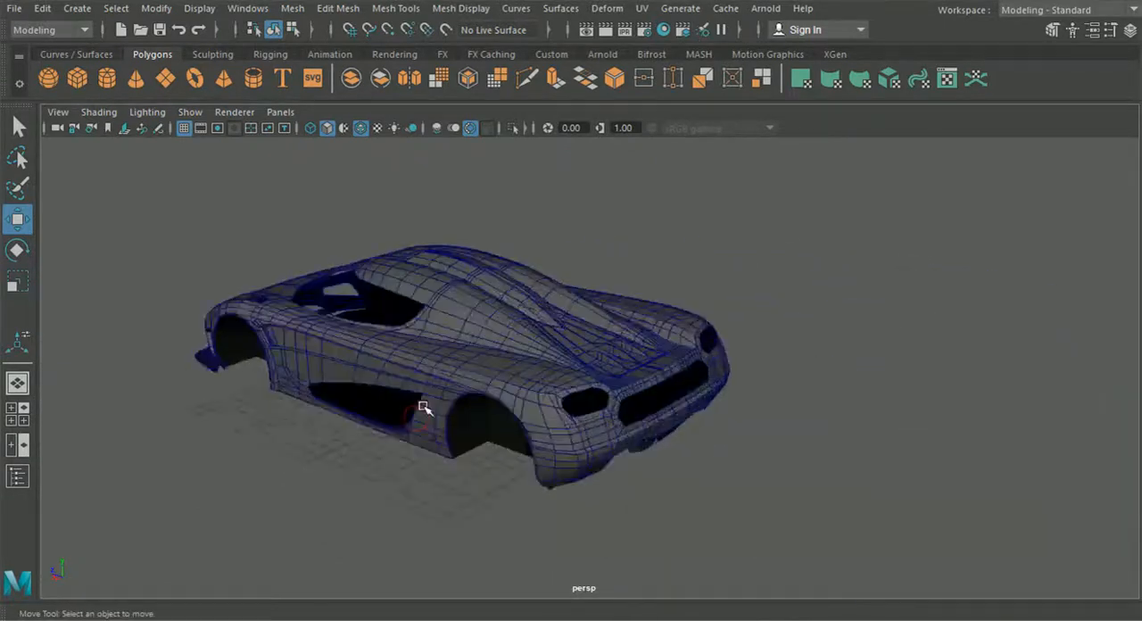
{"action": "middle_click_drag", "start_coordinate": [424, 408], "coordinate": [573, 410], "text": "alt"}
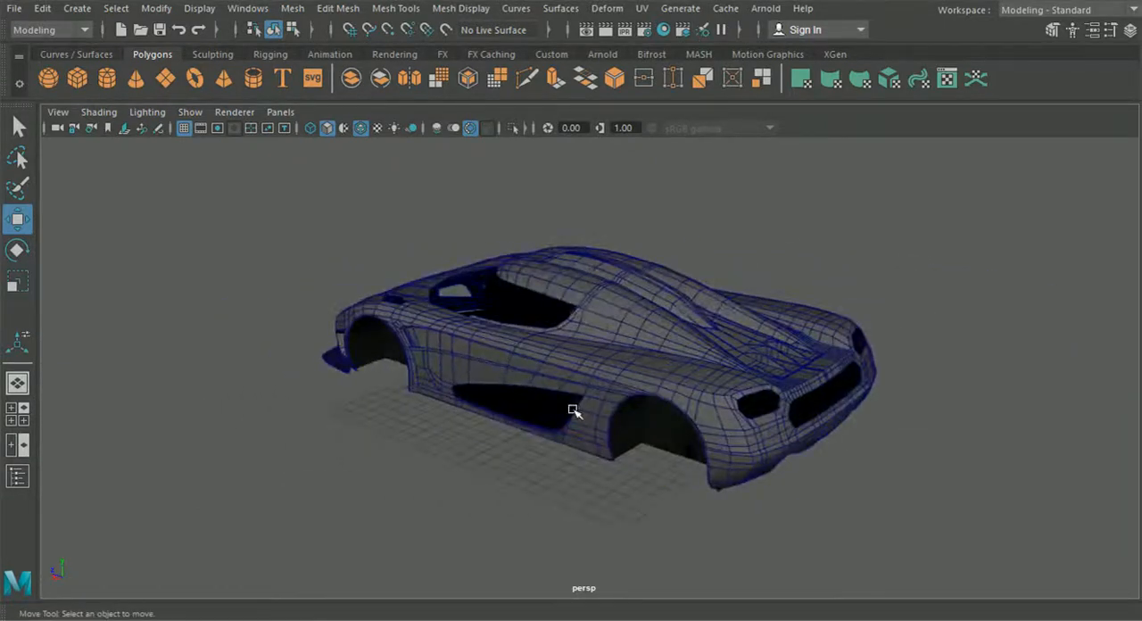
{"action": "left_click_drag", "start_coordinate": [573, 411], "coordinate": [787, 440], "text": "alt"}
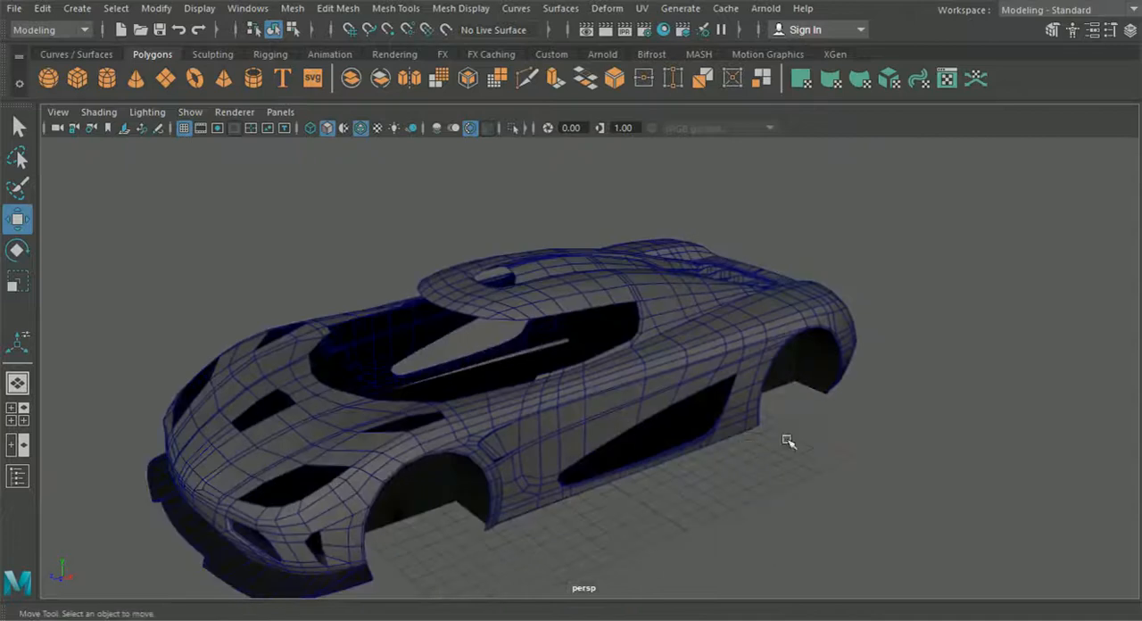
{"action": "left_click_drag", "start_coordinate": [713, 492], "coordinate": [473, 467], "text": "alt"}
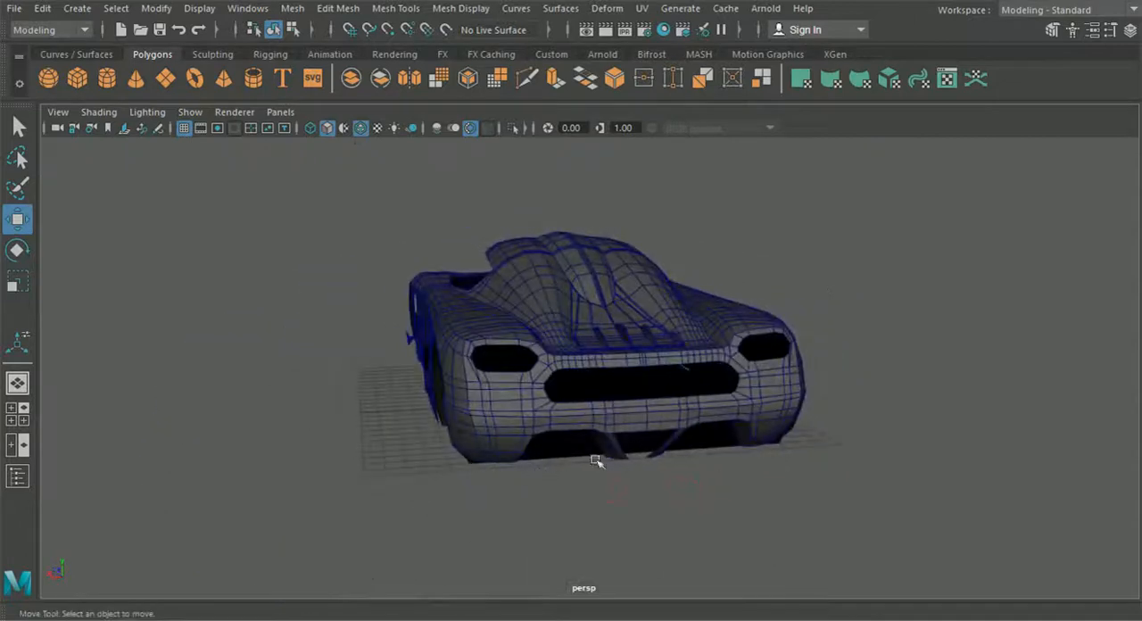
{"action": "left_click_drag", "start_coordinate": [661, 465], "coordinate": [621, 467], "text": "alt"}
{"action": "middle_click_drag", "start_coordinate": [622, 467], "coordinate": [670, 466], "text": "alt"}
{"action": "scroll", "coordinate": [566, 474], "scroll_direction": "up", "scroll_amount": 8}
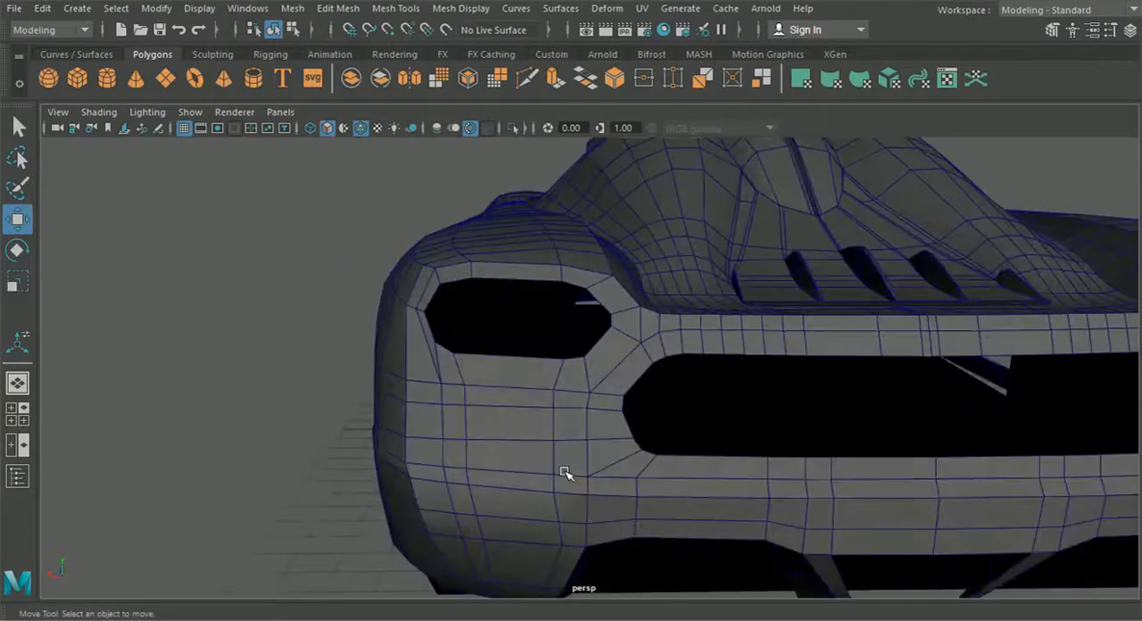
{"action": "middle_click_drag", "start_coordinate": [565, 474], "coordinate": [537, 375], "text": "alt"}
{"action": "scroll", "coordinate": [536, 376], "scroll_direction": "down", "scroll_amount": 8}
{"action": "left_click_drag", "start_coordinate": [604, 357], "coordinate": [496, 402], "text": "alt"}
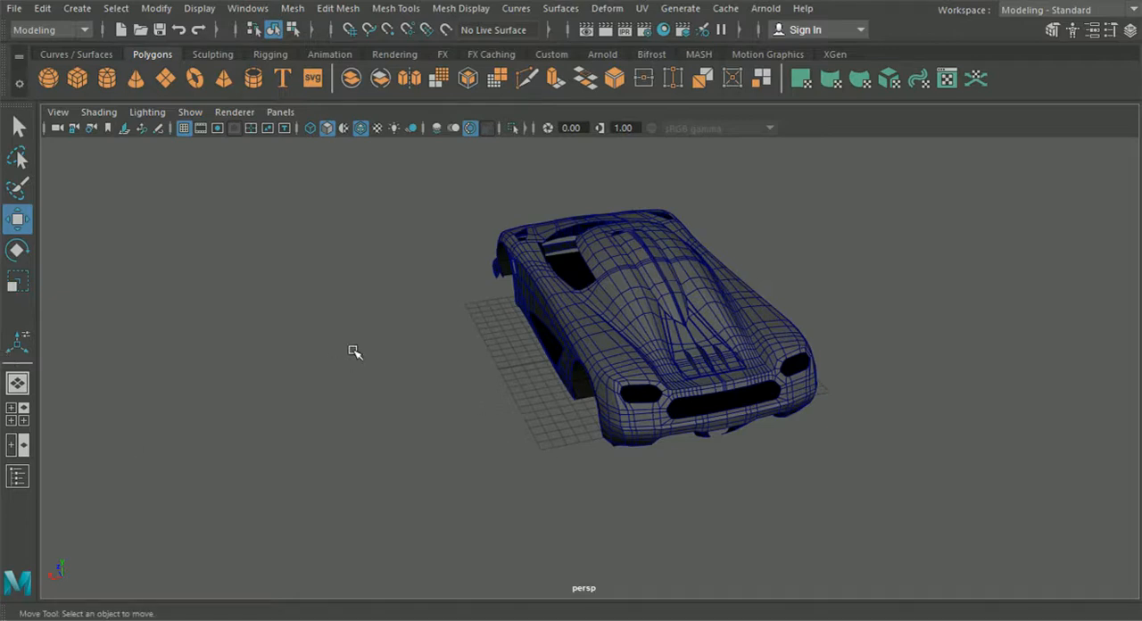
{"action": "left_click_drag", "start_coordinate": [382, 353], "coordinate": [542, 321], "text": "alt"}
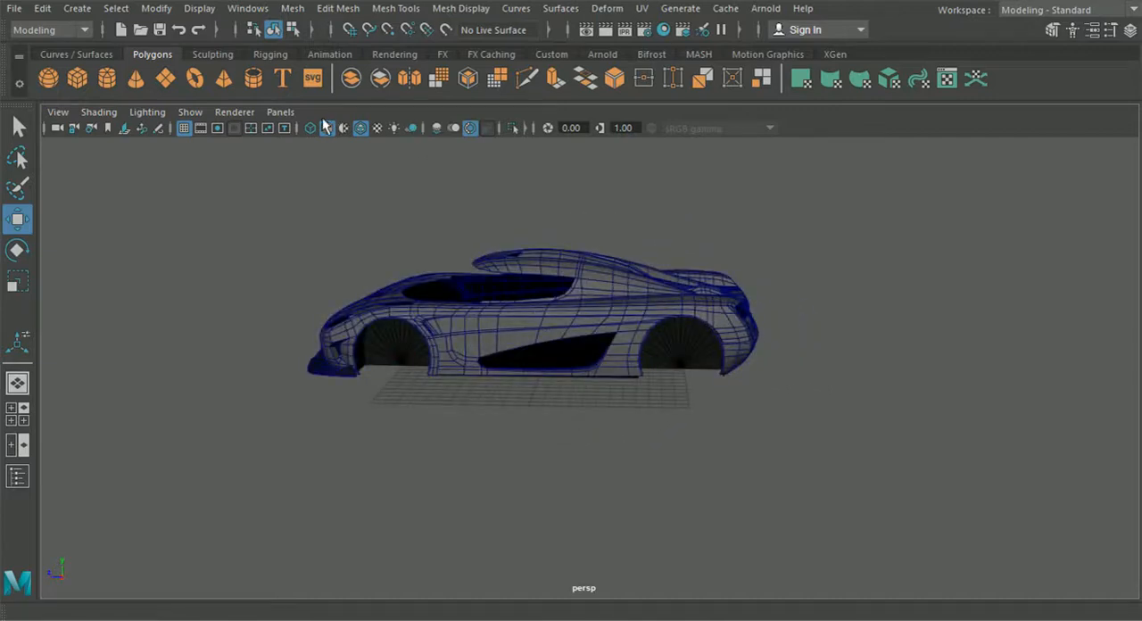
Step: Create a polygon cube and move it back and up until it sits above the rear deck of the car
{"action": "scroll", "coordinate": [624, 330], "scroll_direction": "up", "scroll_amount": 5}
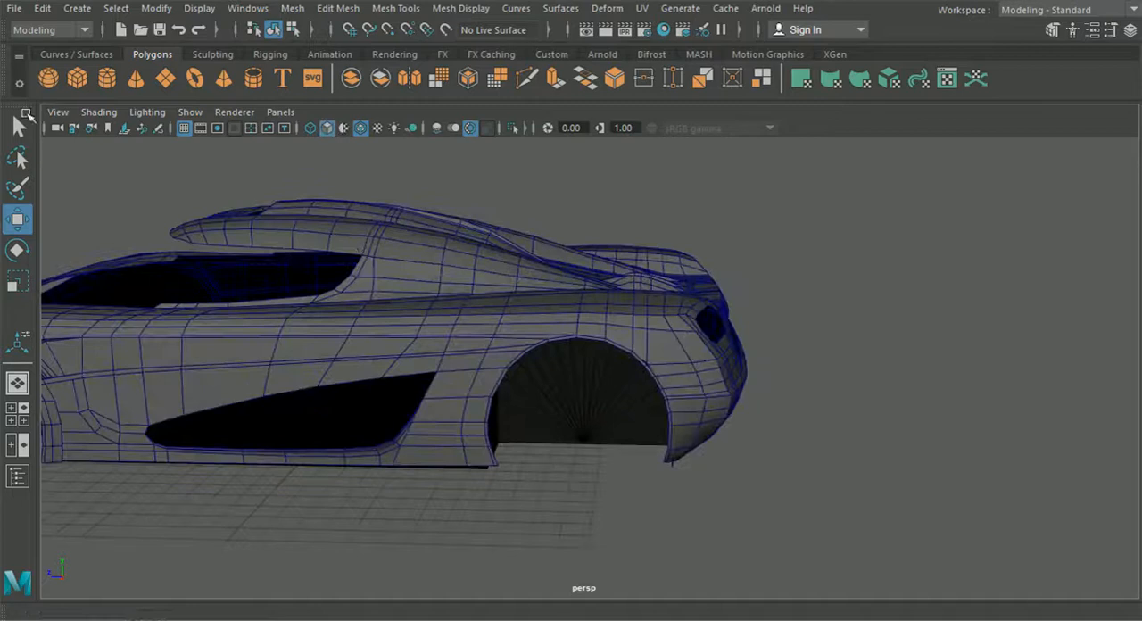
{"action": "left_click", "coordinate": [81, 85]}
{"action": "scroll", "coordinate": [437, 302], "scroll_direction": "down", "scroll_amount": 4}
{"action": "scroll", "coordinate": [428, 321], "scroll_direction": "up", "scroll_amount": 2}
{"action": "left_click_drag", "start_coordinate": [395, 337], "coordinate": [393, 242]}
{"action": "left_click_drag", "start_coordinate": [321, 329], "coordinate": [533, 341]}
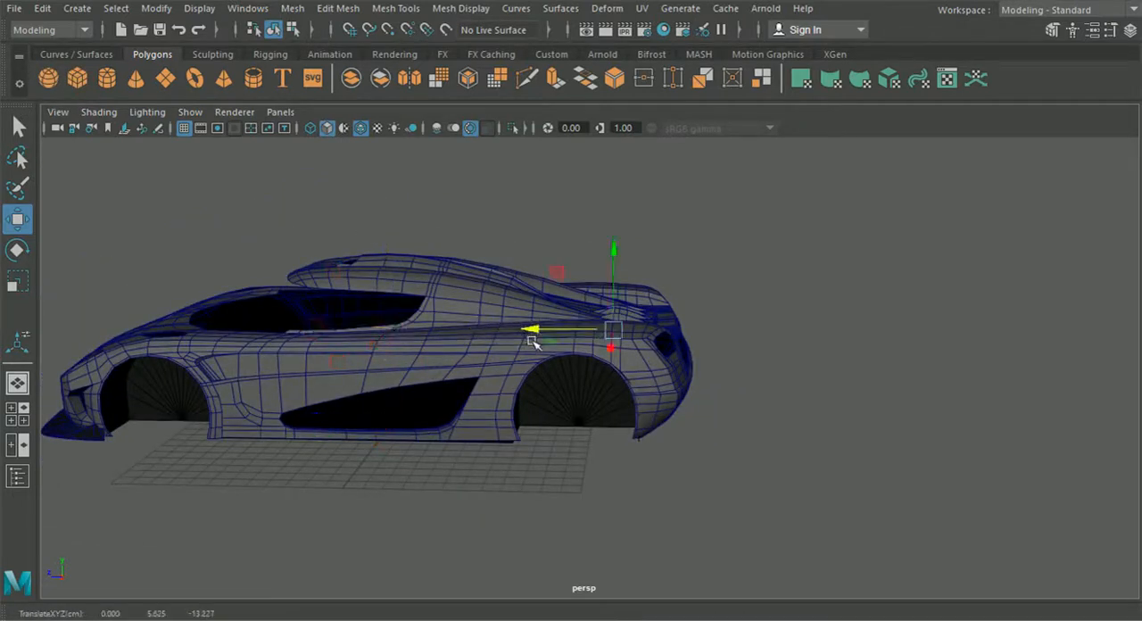
{"action": "left_click_drag", "start_coordinate": [616, 267], "coordinate": [627, 198]}
{"action": "left_click_drag", "start_coordinate": [704, 319], "coordinate": [503, 314], "text": "alt"}
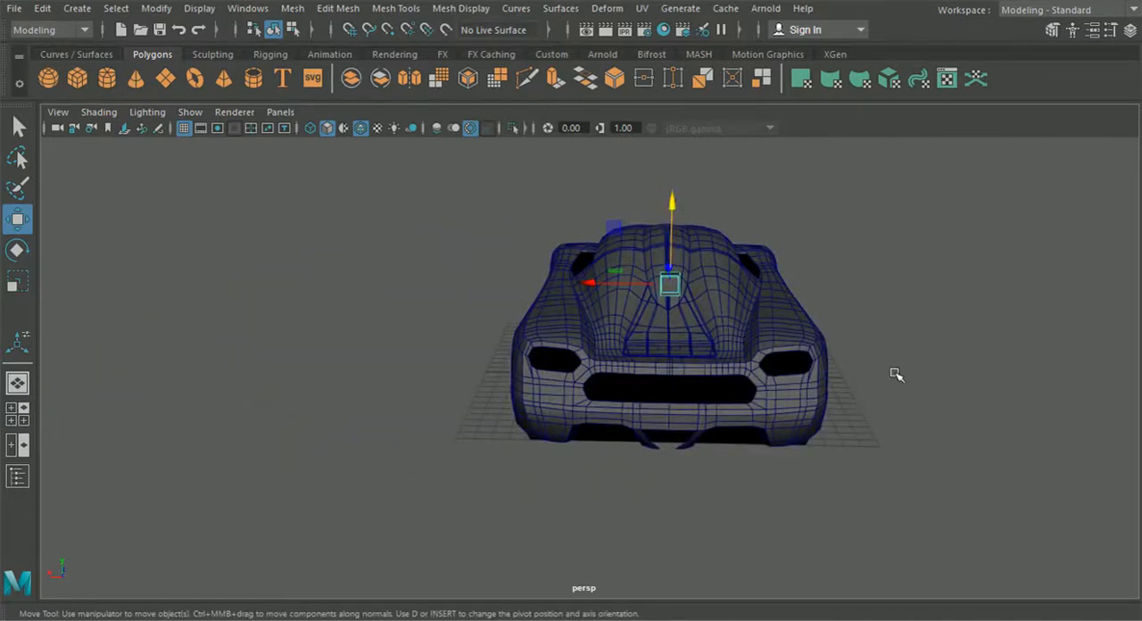
Step: Shift the cube sideways and align it in the top view with the wing support strut on the reference image
{"action": "scroll", "coordinate": [627, 351], "scroll_direction": "up", "scroll_amount": 5}
{"action": "left_click_drag", "start_coordinate": [572, 324], "coordinate": [508, 321]}
{"action": "left_click", "coordinate": [18, 414]}
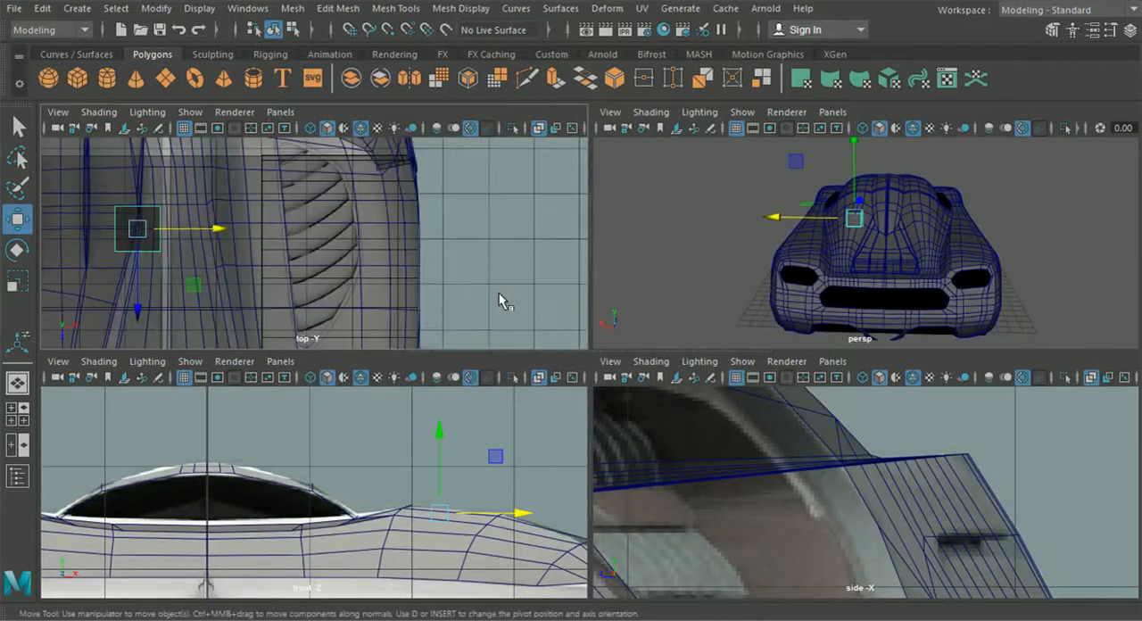
{"action": "key", "text": "space"}
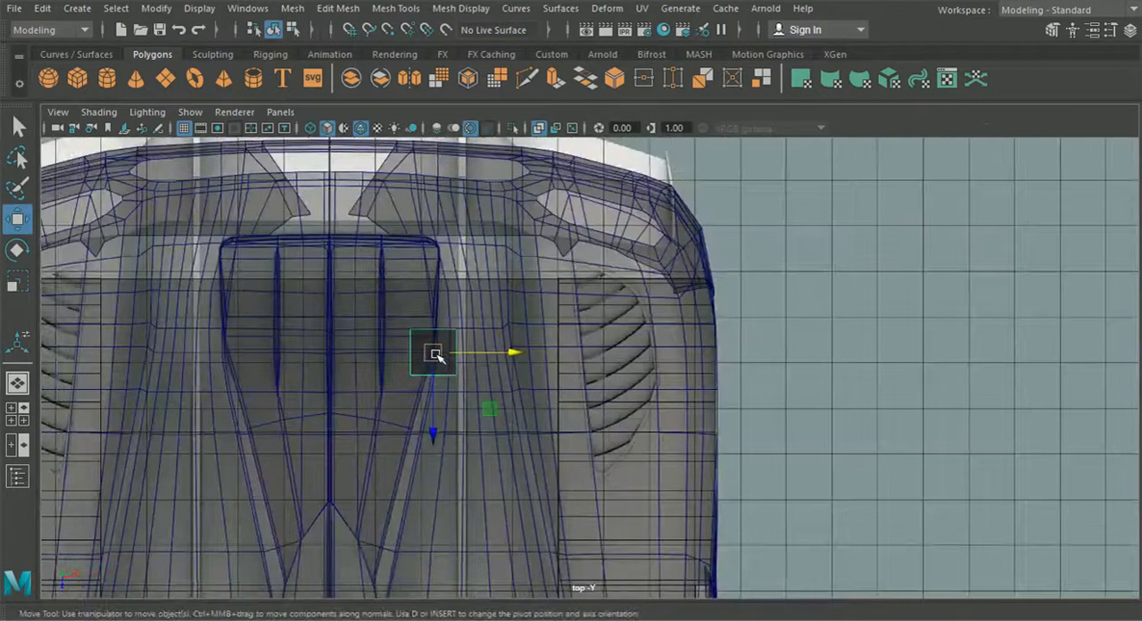
{"action": "left_click_drag", "start_coordinate": [438, 353], "coordinate": [463, 358]}
Step: Scale the cube along X to about 0.18 so its width approximates the wing support strut
{"action": "key", "text": "r"}
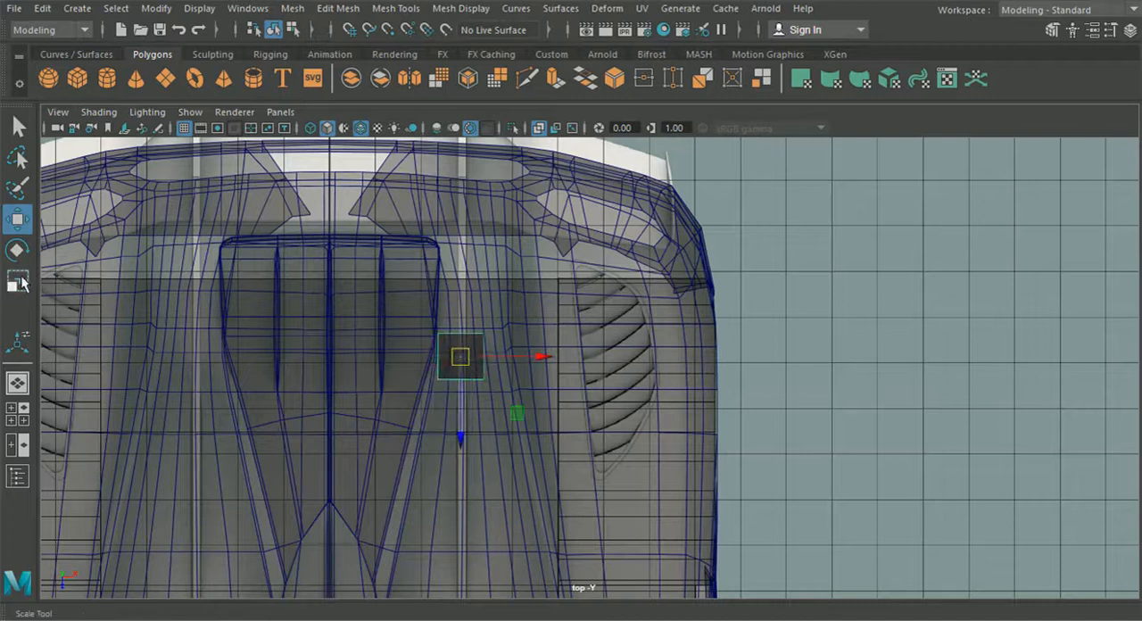
{"action": "left_click_drag", "start_coordinate": [537, 358], "coordinate": [490, 361]}
{"action": "scroll", "coordinate": [479, 375], "scroll_direction": "up", "scroll_amount": 4}
{"action": "middle_click_drag", "start_coordinate": [436, 363], "coordinate": [572, 371], "text": "alt"}
{"action": "scroll", "coordinate": [569, 369], "scroll_direction": "up", "scroll_amount": 2}
{"action": "left_click_drag", "start_coordinate": [514, 342], "coordinate": [453, 347]}
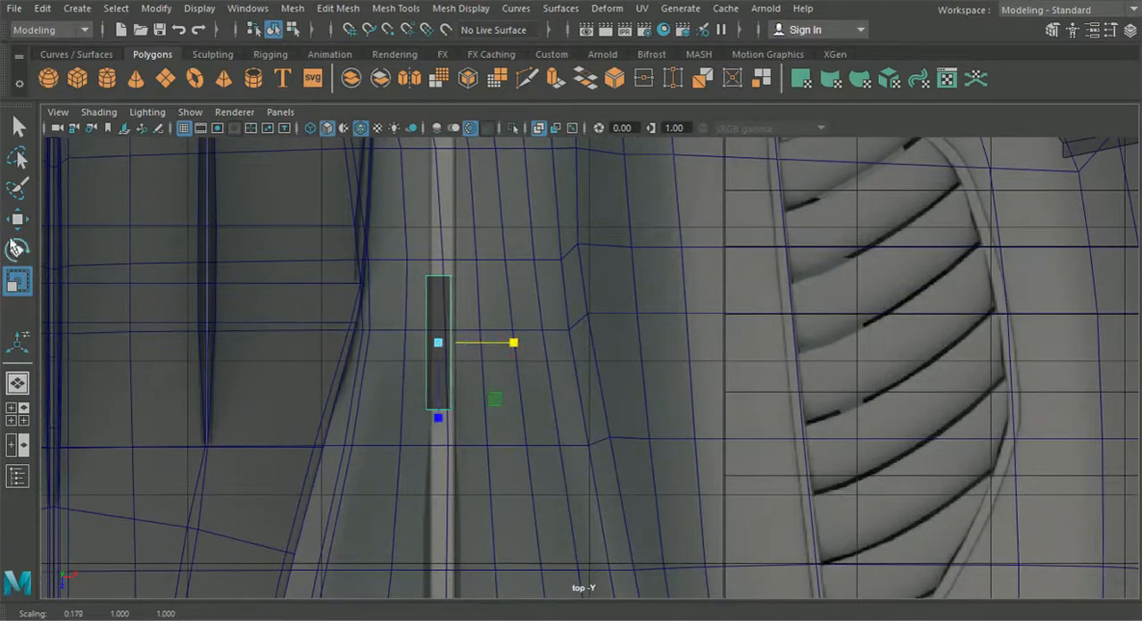
Step: Move the cube lengthwise along the strut to the strut's front end in the top view
{"action": "key", "text": "w"}
{"action": "scroll", "coordinate": [517, 344], "scroll_direction": "down", "scroll_amount": 5}
{"action": "middle_click_drag", "start_coordinate": [484, 349], "coordinate": [487, 240], "text": "alt"}
{"action": "left_click_drag", "start_coordinate": [536, 322], "coordinate": [549, 568]}
{"action": "middle_click_drag", "start_coordinate": [548, 534], "coordinate": [541, 345], "text": "alt"}
{"action": "scroll", "coordinate": [541, 346], "scroll_direction": "up", "scroll_amount": 4}
{"action": "left_click_drag", "start_coordinate": [502, 348], "coordinate": [499, 432]}
{"action": "scroll", "coordinate": [473, 423], "scroll_direction": "up", "scroll_amount": 3}
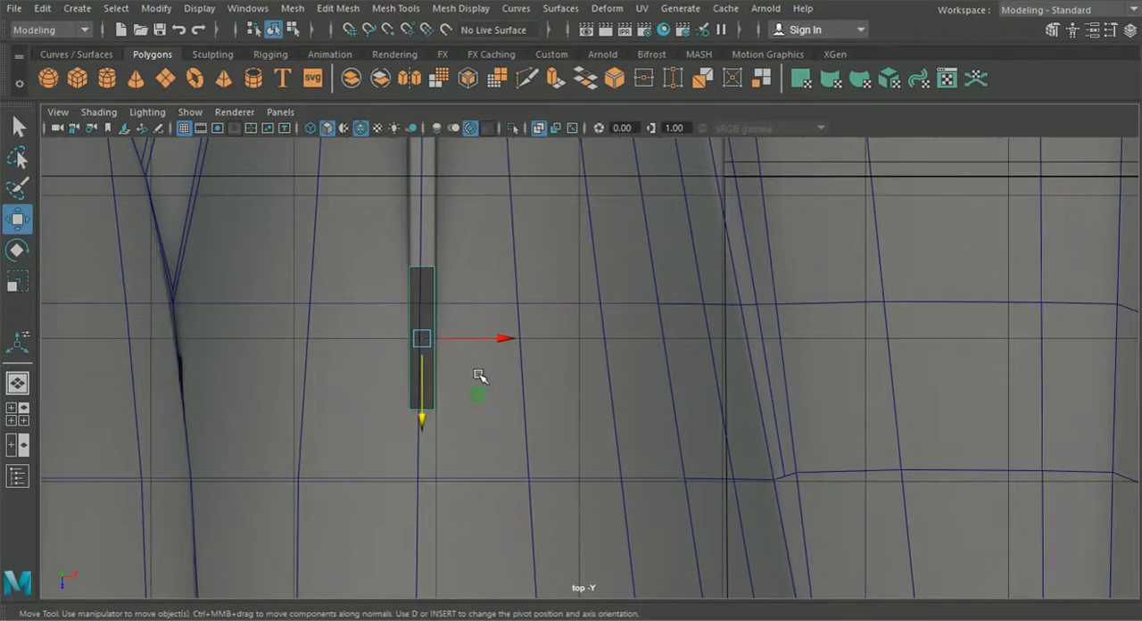
Step: Fine-tune the cube's width along X to fit the strut's edges on the reference image
{"action": "middle_click_drag", "start_coordinate": [468, 342], "coordinate": [602, 372], "text": "alt"}
{"action": "left_click", "coordinate": [18, 282]}
{"action": "scroll", "coordinate": [329, 324], "scroll_direction": "up", "scroll_amount": 4}
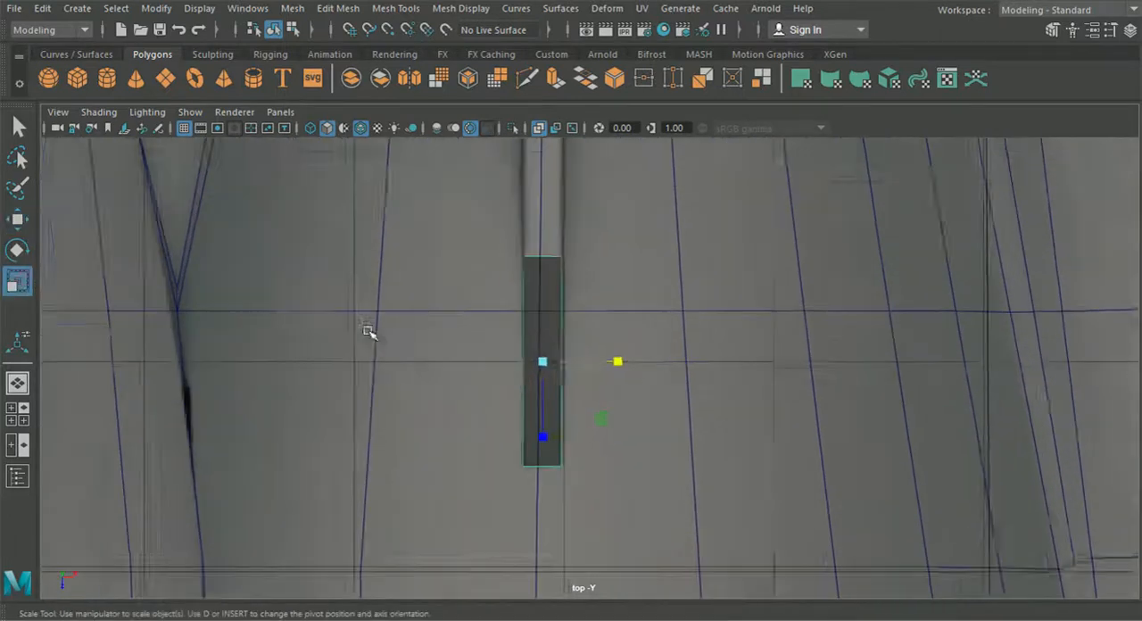
{"action": "left_click_drag", "start_coordinate": [584, 361], "coordinate": [590, 368]}
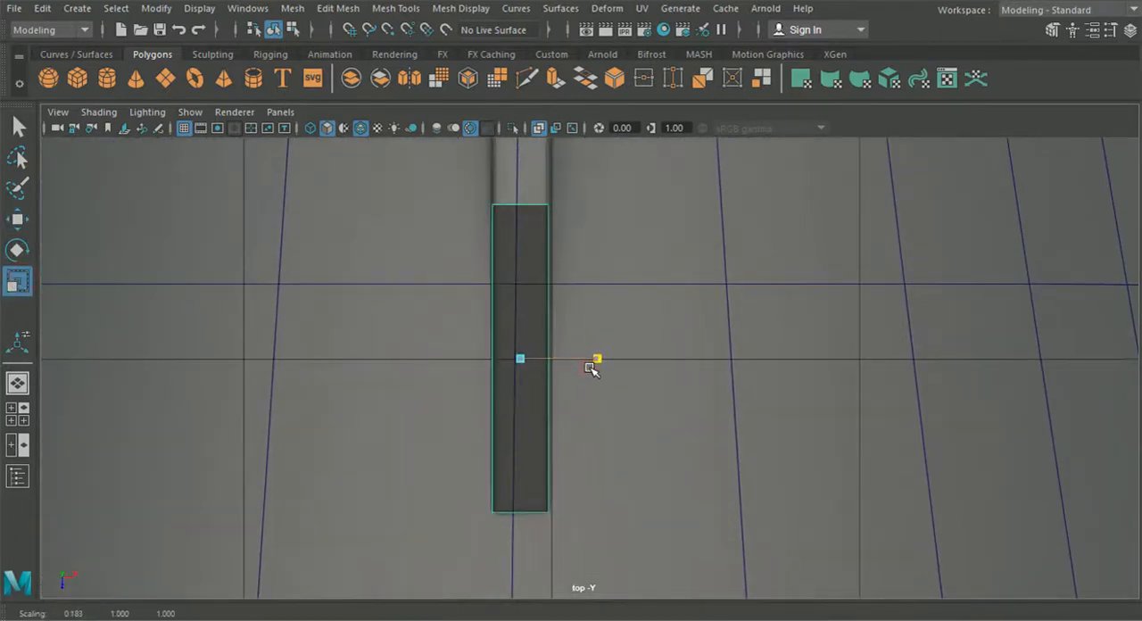
Step: Stretch the cube vertically to about twice its height in the side view and lower it into the rear body
{"action": "left_click", "coordinate": [17, 382]}
{"action": "mouse_move", "coordinate": [492, 408]}
{"action": "left_mouse_down", "text": "alt"}
{"action": "mouse_move", "coordinate": [564, 397]}
{"action": "mouse_move", "coordinate": [500, 399]}
{"action": "left_mouse_up", "text": "alt"}
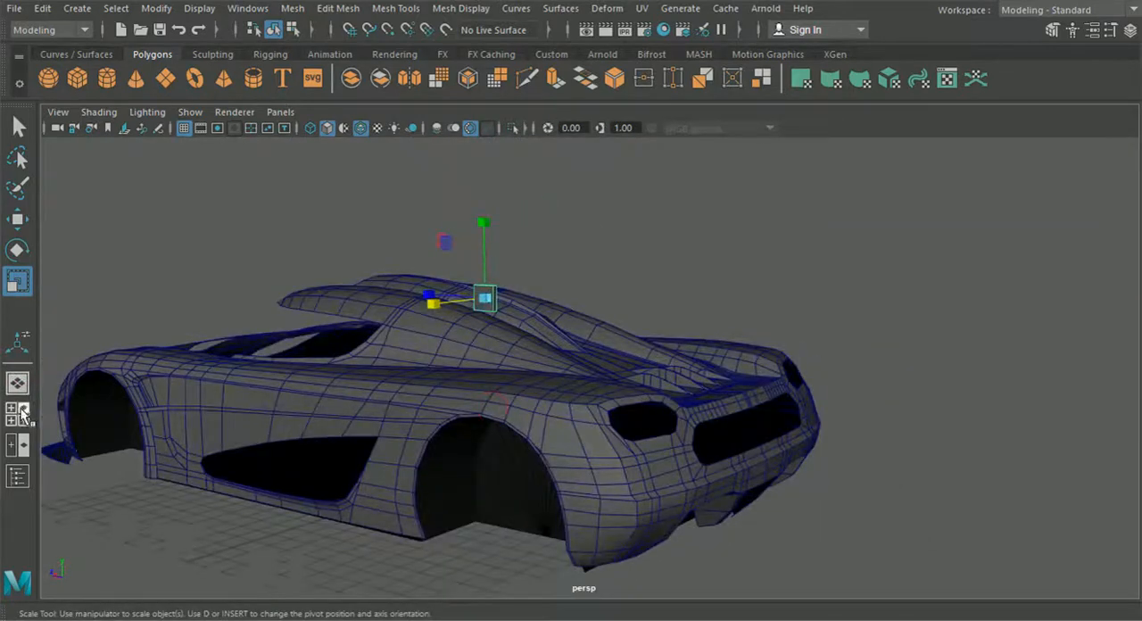
{"action": "left_click", "coordinate": [17, 413]}
{"action": "key", "text": "space"}
{"action": "middle_click_drag", "start_coordinate": [540, 387], "coordinate": [761, 416], "text": "alt"}
{"action": "middle_click_drag", "start_coordinate": [187, 330], "coordinate": [306, 346], "text": "alt"}
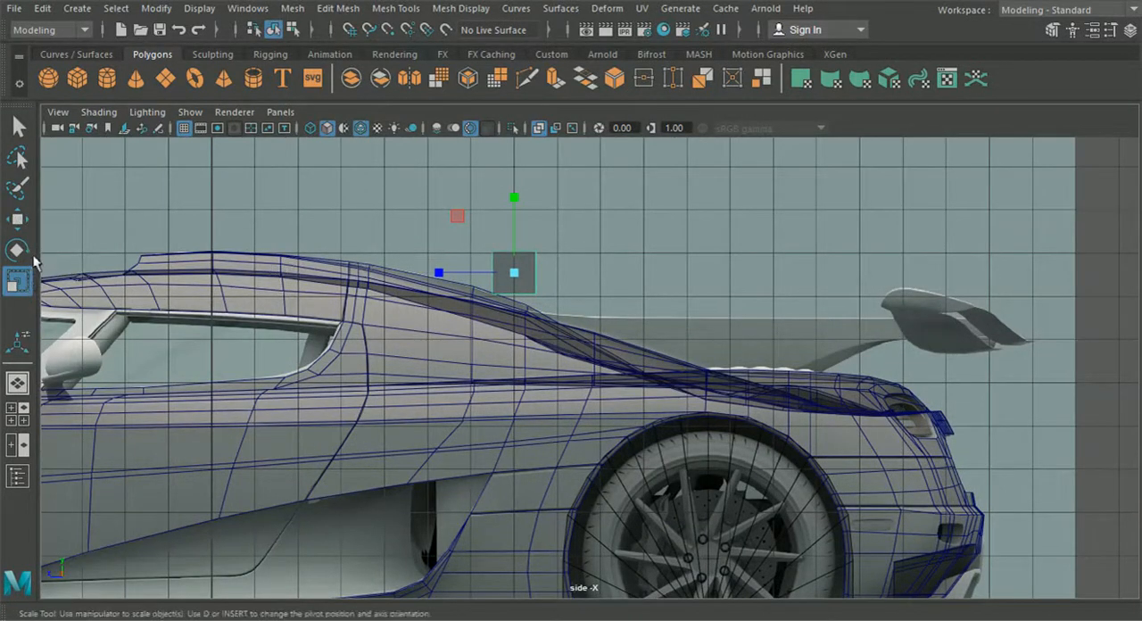
{"action": "left_click_drag", "start_coordinate": [514, 197], "coordinate": [512, 143]}
{"action": "left_click_drag", "start_coordinate": [513, 201], "coordinate": [522, 284]}
{"action": "left_click", "coordinate": [19, 220]}
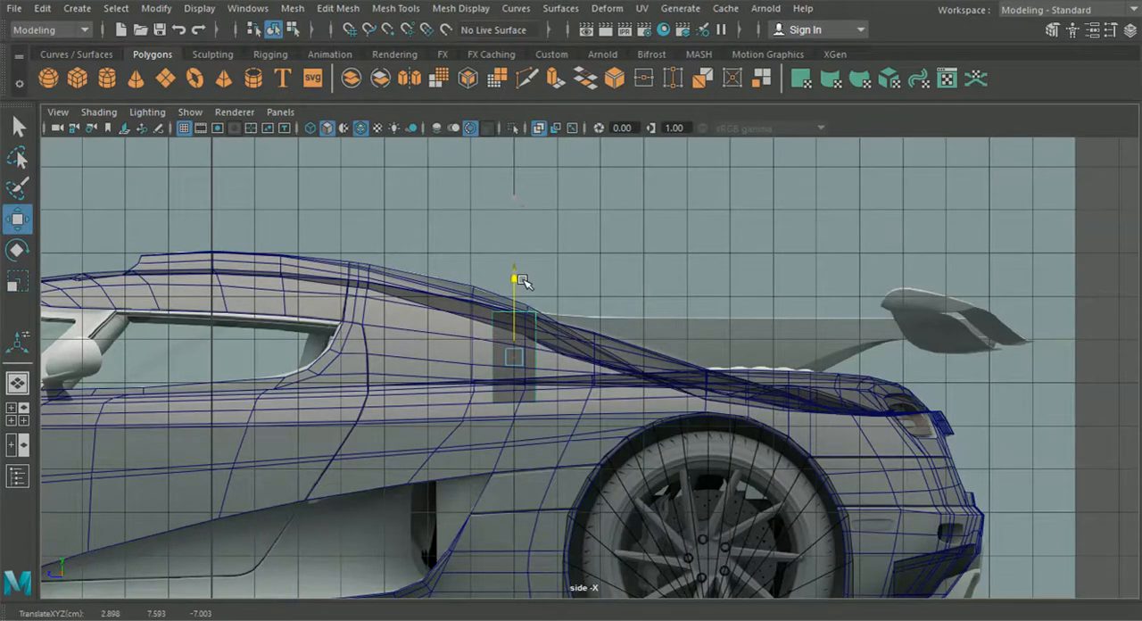
Step: Fine-tune the cube's height against the strut's upper edge and check how it emerges from the body in perspective
{"action": "scroll", "coordinate": [521, 280], "scroll_direction": "up", "scroll_amount": 10}
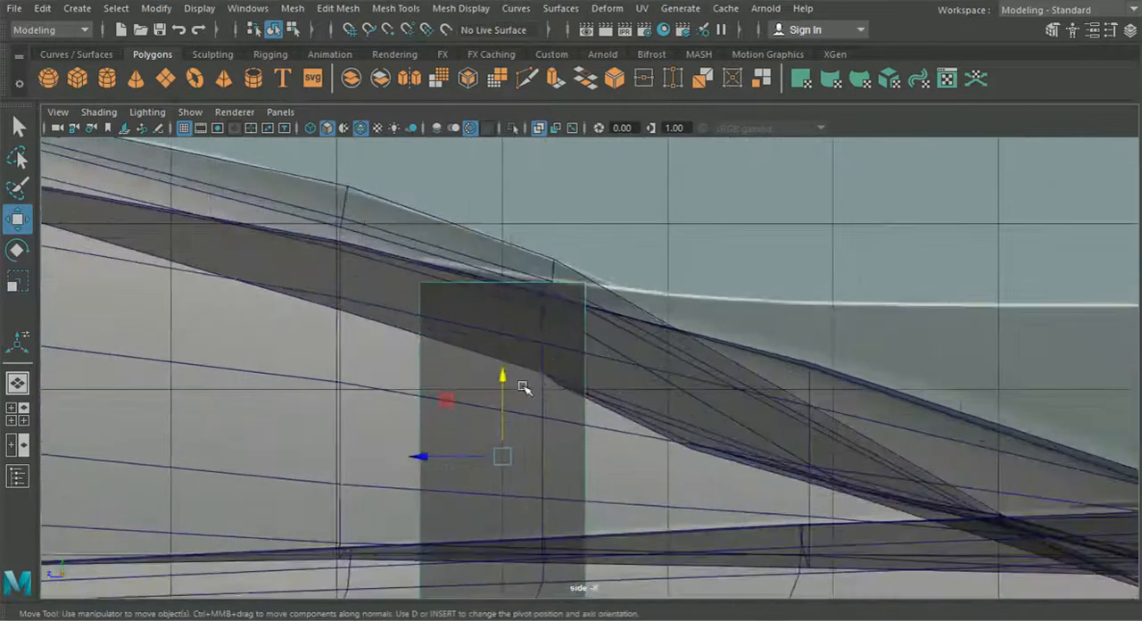
{"action": "left_click_drag", "start_coordinate": [484, 393], "coordinate": [489, 361]}
{"action": "left_click", "coordinate": [16, 390]}
{"action": "left_click_drag", "start_coordinate": [223, 385], "coordinate": [749, 393], "text": "alt"}
{"action": "scroll", "coordinate": [432, 384], "scroll_direction": "up", "scroll_amount": 5}
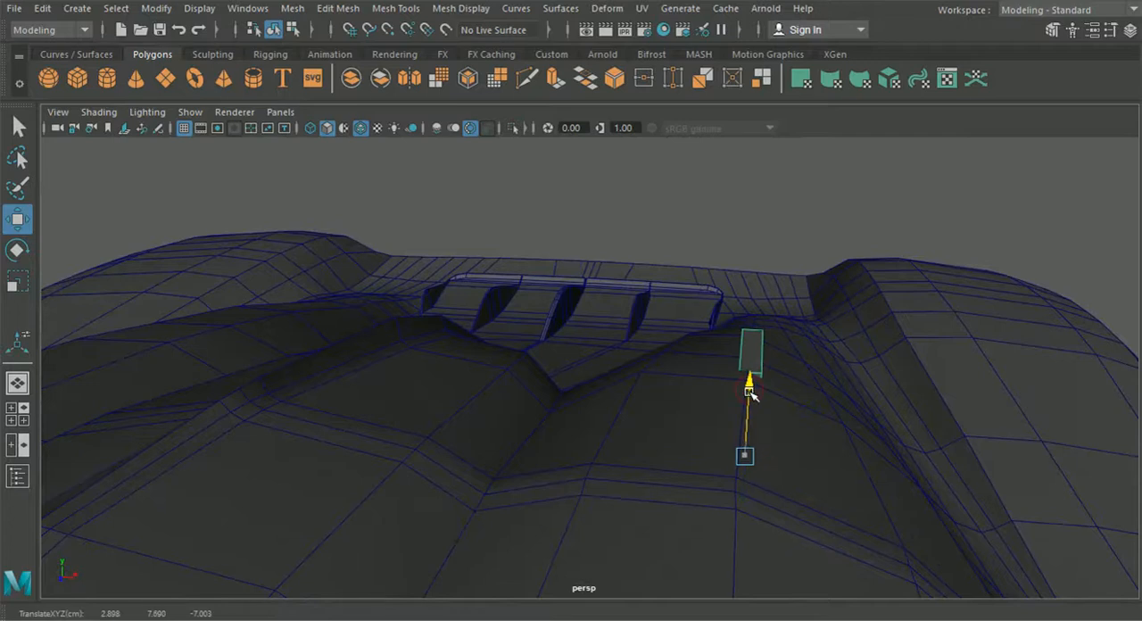
{"action": "left_click_drag", "start_coordinate": [752, 409], "coordinate": [676, 378], "text": "alt"}
{"action": "left_click_drag", "start_coordinate": [676, 378], "coordinate": [537, 400], "text": "alt"}
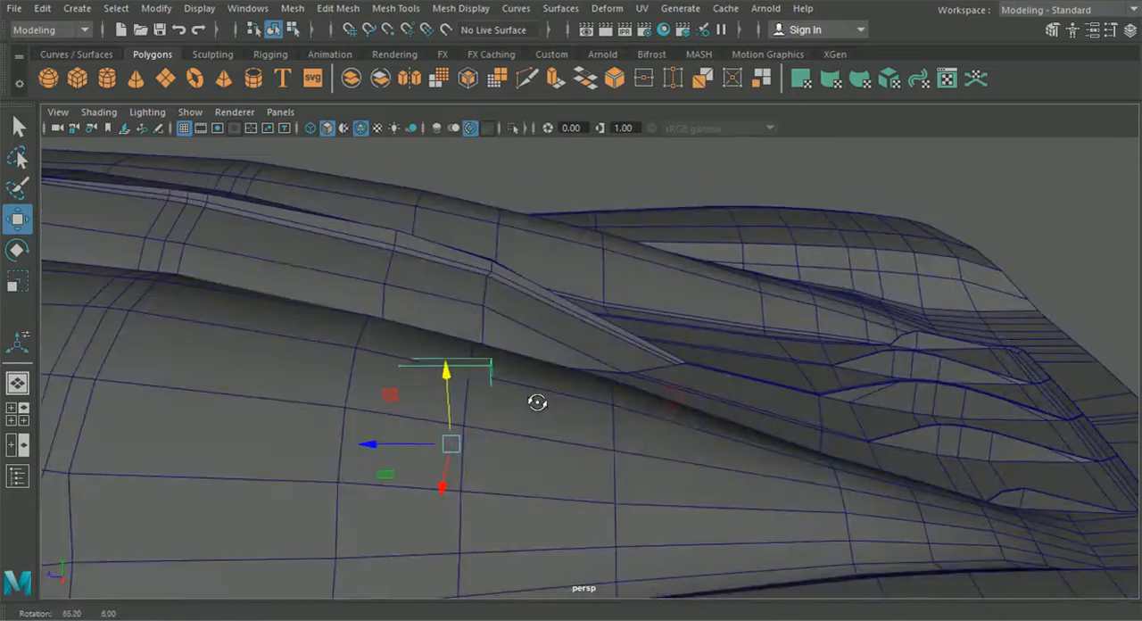
Step: Select the cube's rear vertices in the side view and pull them backward to about Z -12.54 along the strut
{"action": "left_click", "coordinate": [16, 425]}
{"action": "key", "text": "space"}
{"action": "scroll", "coordinate": [637, 468], "scroll_direction": "down", "scroll_amount": 8}
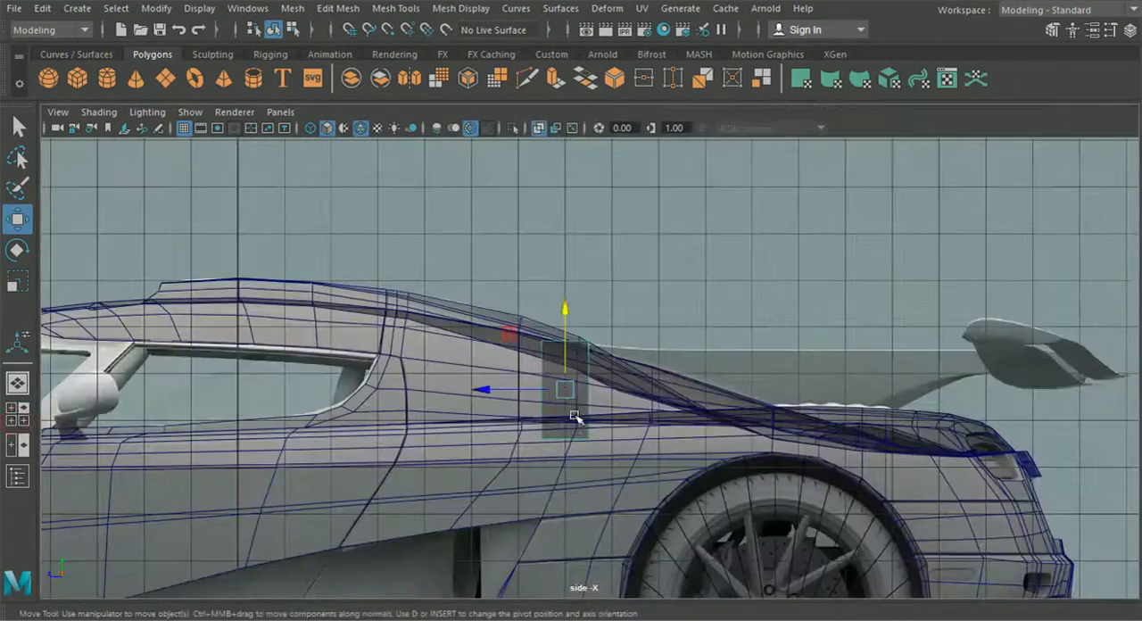
{"action": "scroll", "coordinate": [572, 379], "scroll_direction": "up", "scroll_amount": 2}
{"action": "right_click_drag", "start_coordinate": [571, 367], "coordinate": [500, 127]}
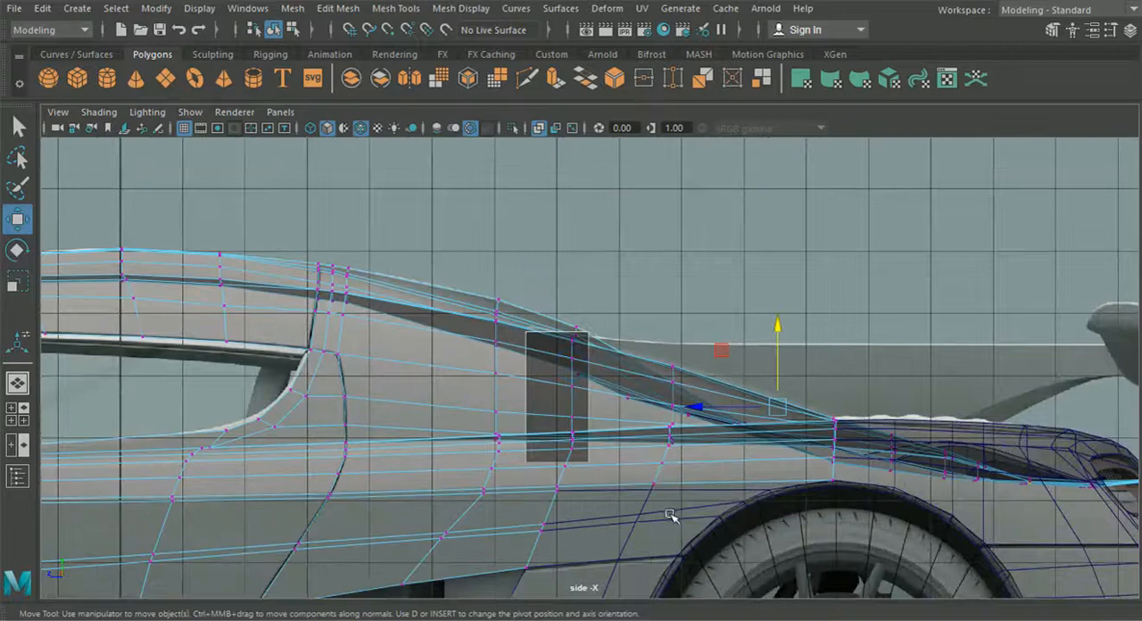
{"action": "scroll", "coordinate": [595, 358], "scroll_direction": "up", "scroll_amount": 5}
{"action": "right_click_drag", "start_coordinate": [576, 287], "coordinate": [489, 132]}
{"action": "scroll", "coordinate": [571, 312], "scroll_direction": "down", "scroll_amount": 5}
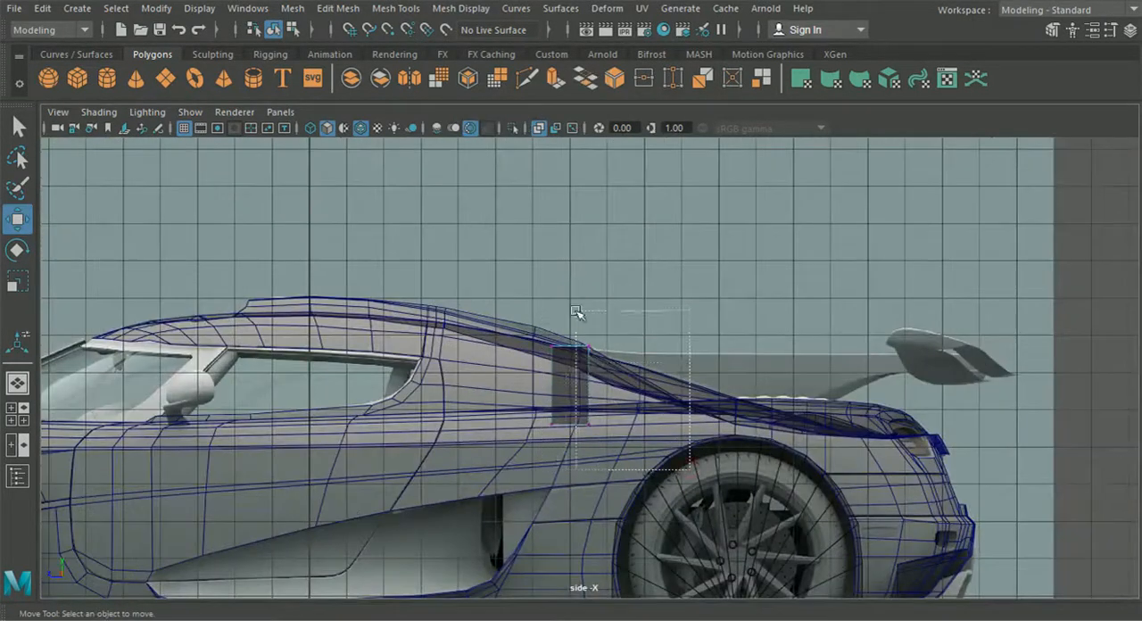
{"action": "left_click_drag", "start_coordinate": [499, 385], "coordinate": [701, 389]}
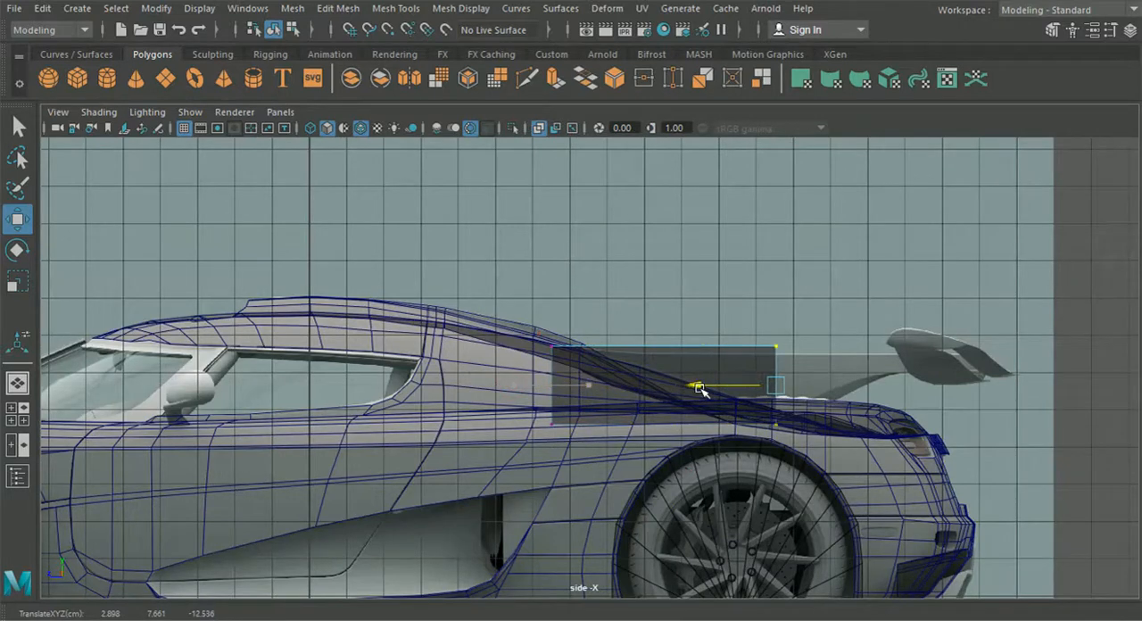
Step: Check the lengthened strut block in perspective and extend its rear vertices to about Z -13.18 in the side view
{"action": "left_click", "coordinate": [23, 385]}
{"action": "left_click_drag", "start_coordinate": [571, 426], "coordinate": [476, 413], "text": "alt"}
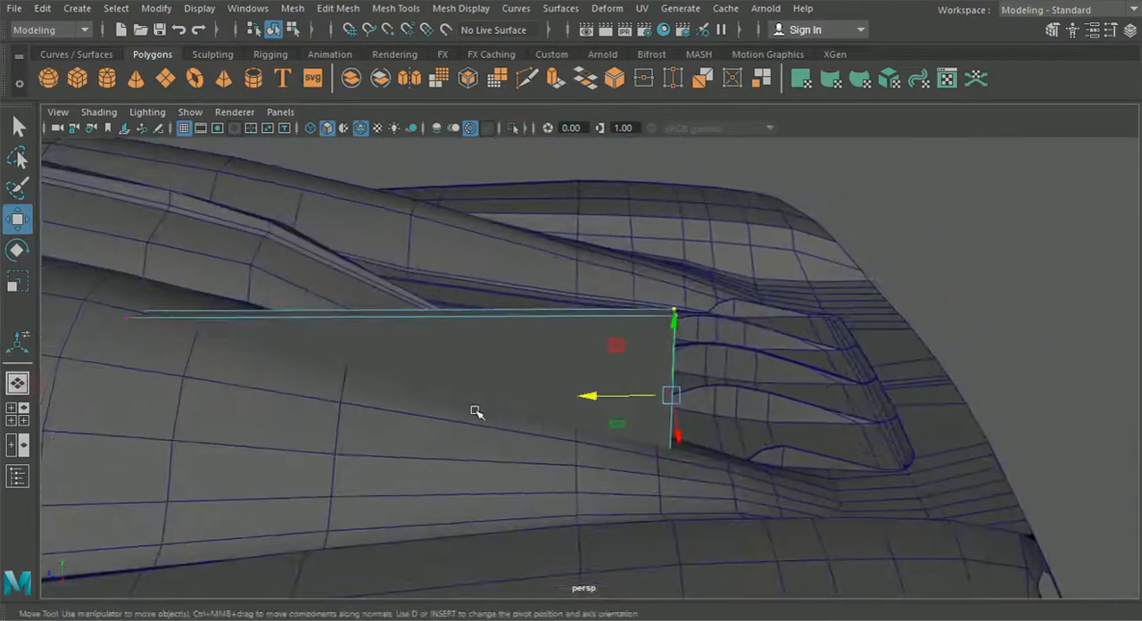
{"action": "middle_click_drag", "start_coordinate": [476, 413], "coordinate": [388, 384], "text": "alt"}
{"action": "left_click_drag", "start_coordinate": [387, 383], "coordinate": [412, 396], "text": "alt"}
{"action": "left_click_drag", "start_coordinate": [483, 359], "coordinate": [581, 350]}
{"action": "key", "text": "space"}
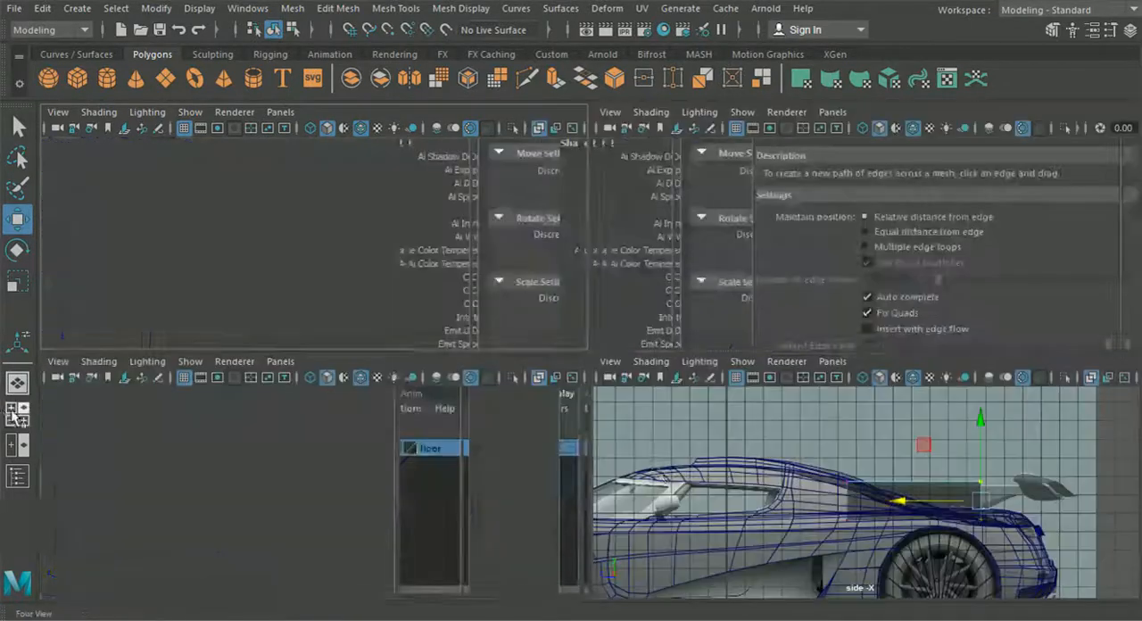
{"action": "key", "text": "space"}
{"action": "middle_click_drag", "start_coordinate": [801, 466], "coordinate": [622, 457], "text": "alt"}
{"action": "right_click_drag", "start_coordinate": [621, 457], "coordinate": [701, 465], "text": "alt"}
{"action": "left_click_drag", "start_coordinate": [743, 388], "coordinate": [685, 393]}
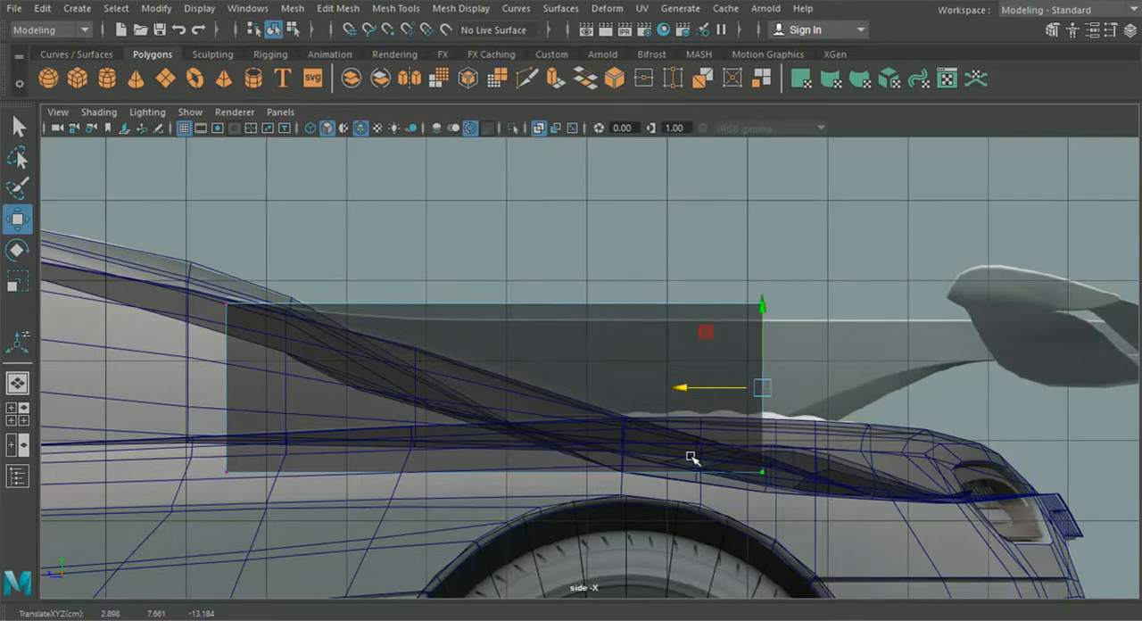
Step: Check the strut block in perspective and shift its rear vertices slightly further back in the top view
{"action": "left_click", "coordinate": [17, 382]}
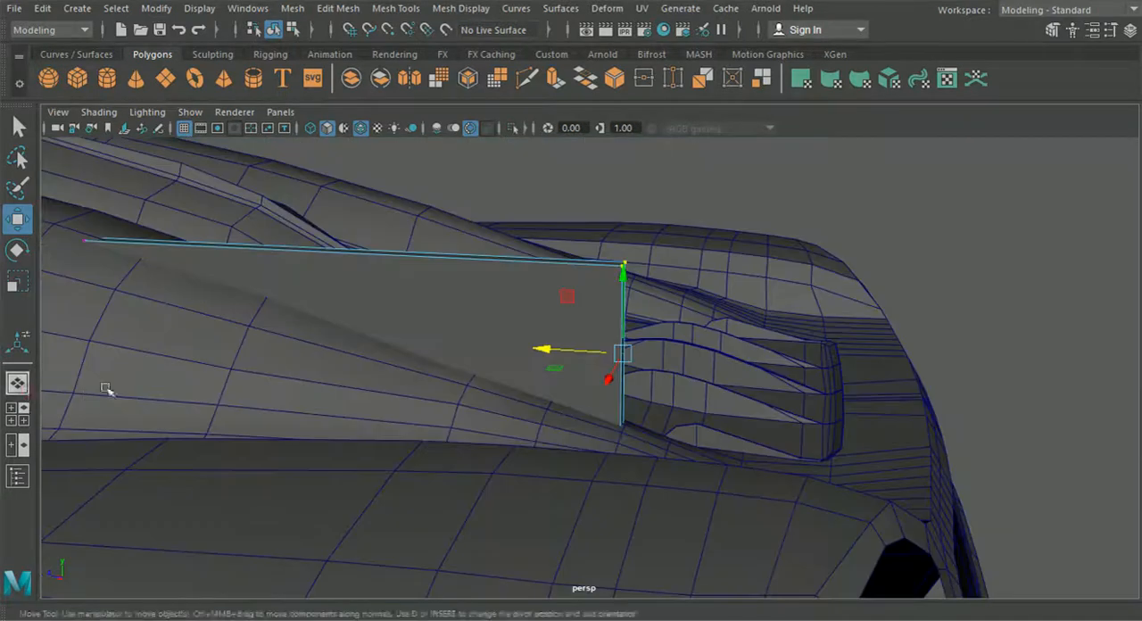
{"action": "left_click", "coordinate": [17, 413]}
{"action": "key", "text": "space"}
{"action": "scroll", "coordinate": [419, 287], "scroll_direction": "down", "scroll_amount": 8}
{"action": "middle_click_drag", "start_coordinate": [516, 309], "coordinate": [481, 415], "text": "alt"}
{"action": "middle_click_drag", "start_coordinate": [571, 201], "coordinate": [461, 339], "text": "alt"}
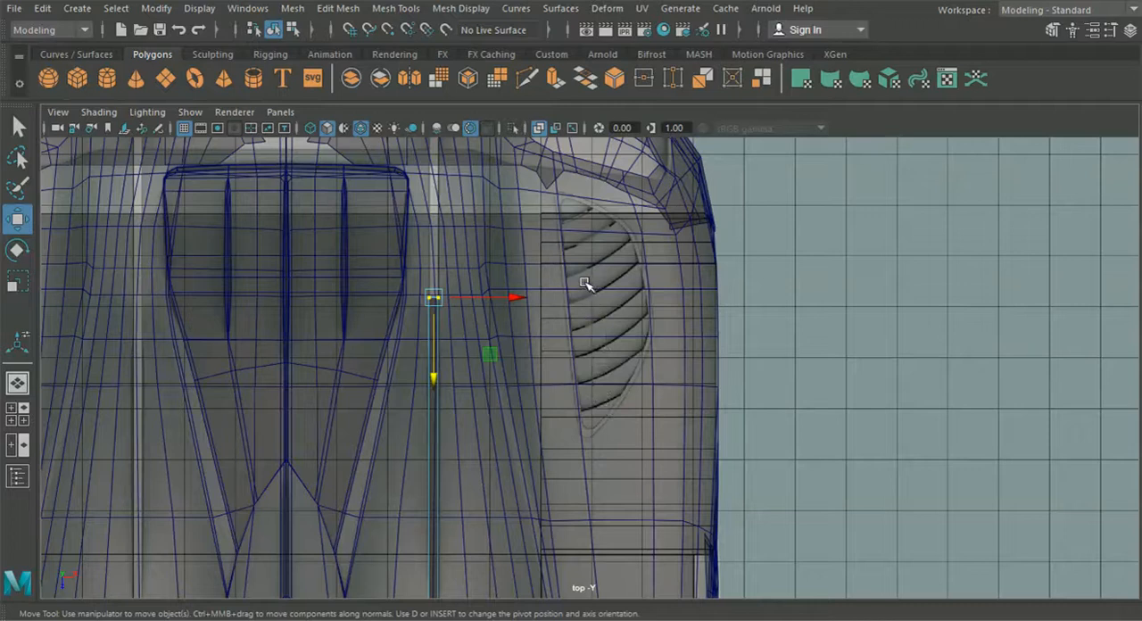
{"action": "left_click_drag", "start_coordinate": [432, 375], "coordinate": [430, 367]}
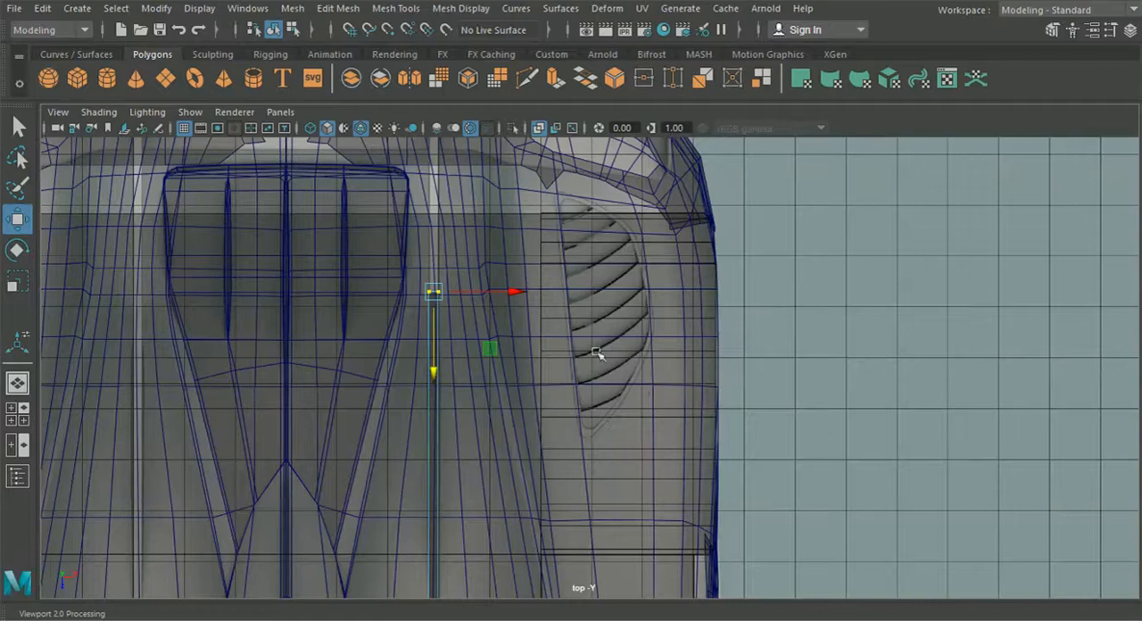
{"action": "left_click", "coordinate": [436, 366]}
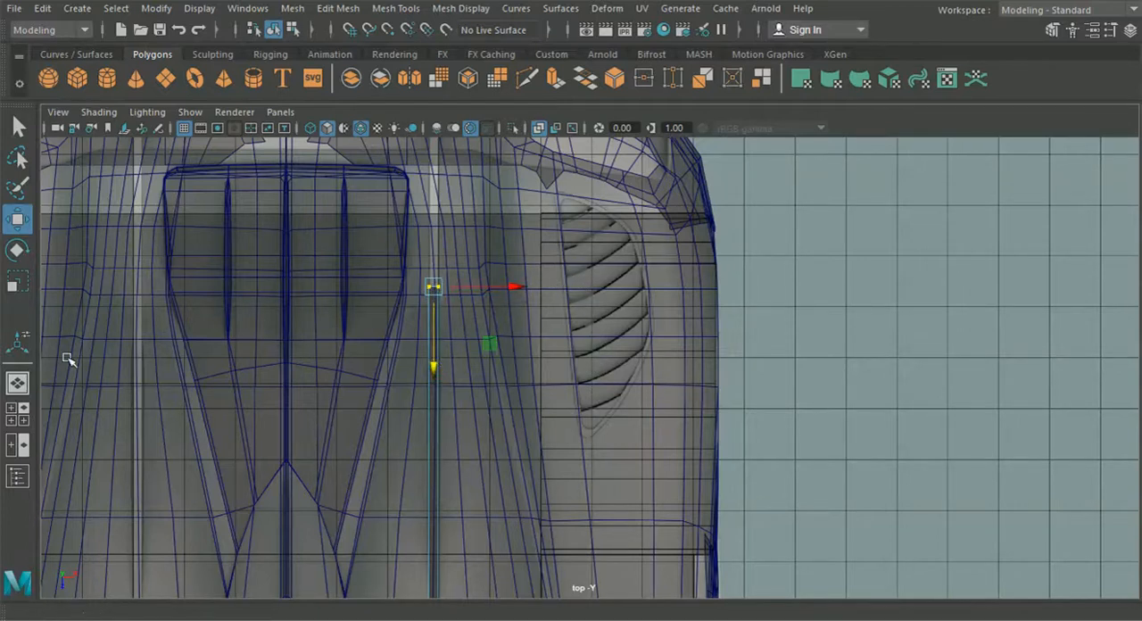
Step: Raise the block's lower front vertices in perspective so its underside slopes with the body and stays hidden inside the cabin
{"action": "left_click", "coordinate": [18, 383]}
{"action": "left_click_drag", "start_coordinate": [507, 417], "coordinate": [759, 432], "text": "alt"}
{"action": "scroll", "coordinate": [758, 432], "scroll_direction": "up", "scroll_amount": 4}
{"action": "middle_click_drag", "start_coordinate": [702, 411], "coordinate": [616, 375], "text": "alt"}
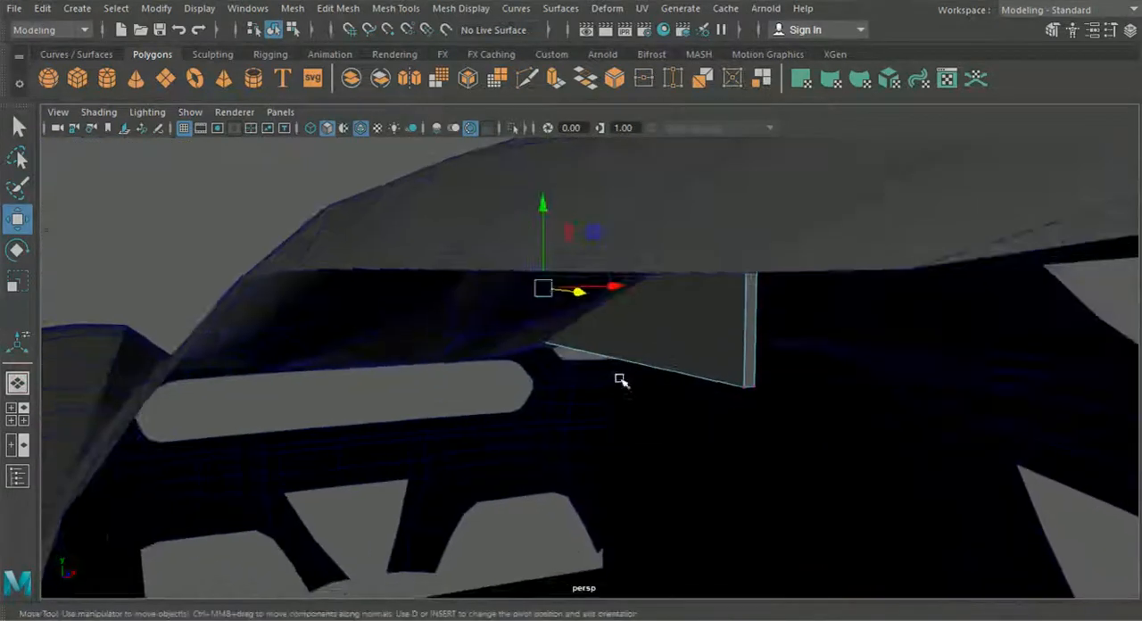
{"action": "left_click_drag", "start_coordinate": [617, 374], "coordinate": [654, 403], "text": "alt"}
{"action": "left_click_drag", "start_coordinate": [786, 400], "coordinate": [780, 404], "text": "alt"}
{"action": "middle_click_drag", "start_coordinate": [781, 405], "coordinate": [694, 416], "text": "alt"}
{"action": "left_click_drag", "start_coordinate": [754, 410], "coordinate": [713, 387]}
{"action": "left_click_drag", "start_coordinate": [697, 304], "coordinate": [364, 315]}
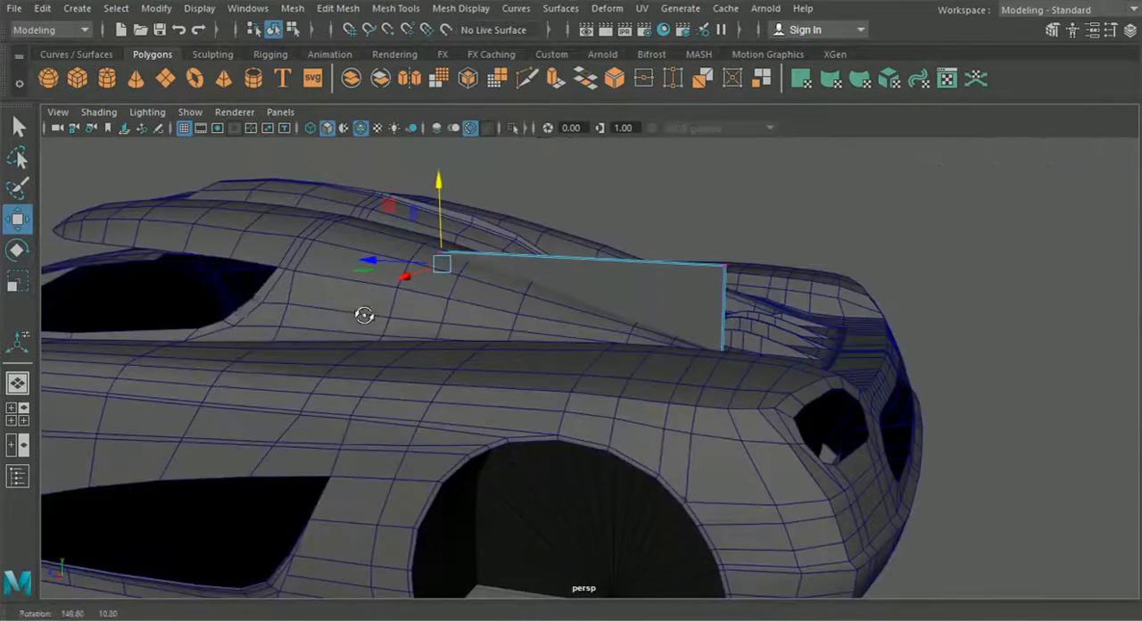
Step: Extrude the block's rear end face straight backward toward the wing in the side view
{"action": "left_click", "coordinate": [17, 413]}
{"action": "key", "text": "space"}
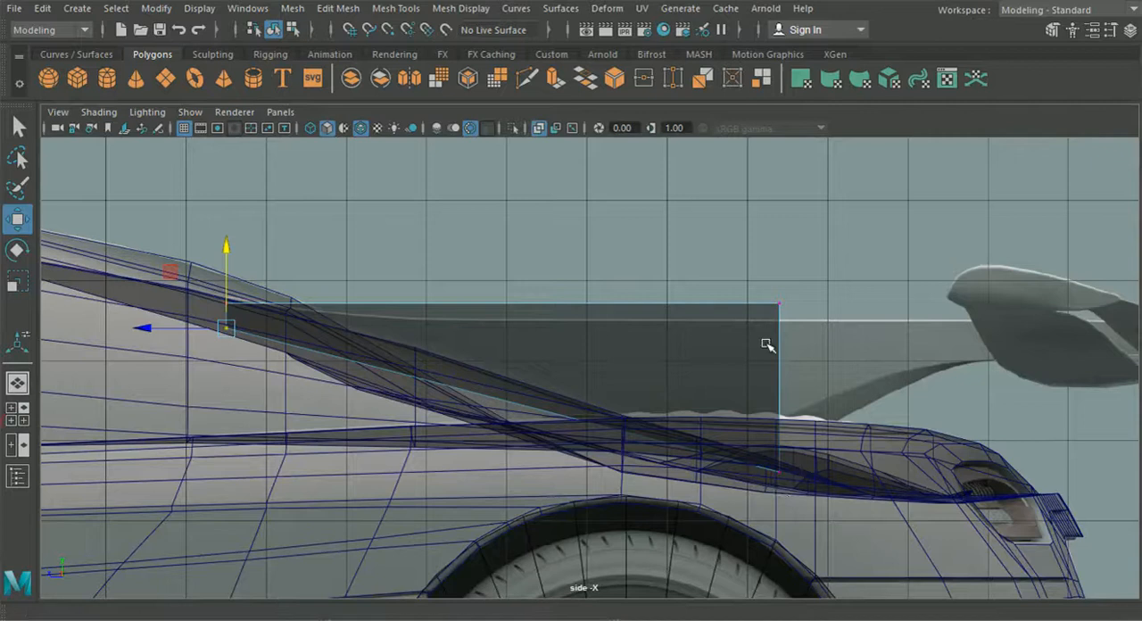
{"action": "left_click_drag", "start_coordinate": [684, 281], "coordinate": [774, 329]}
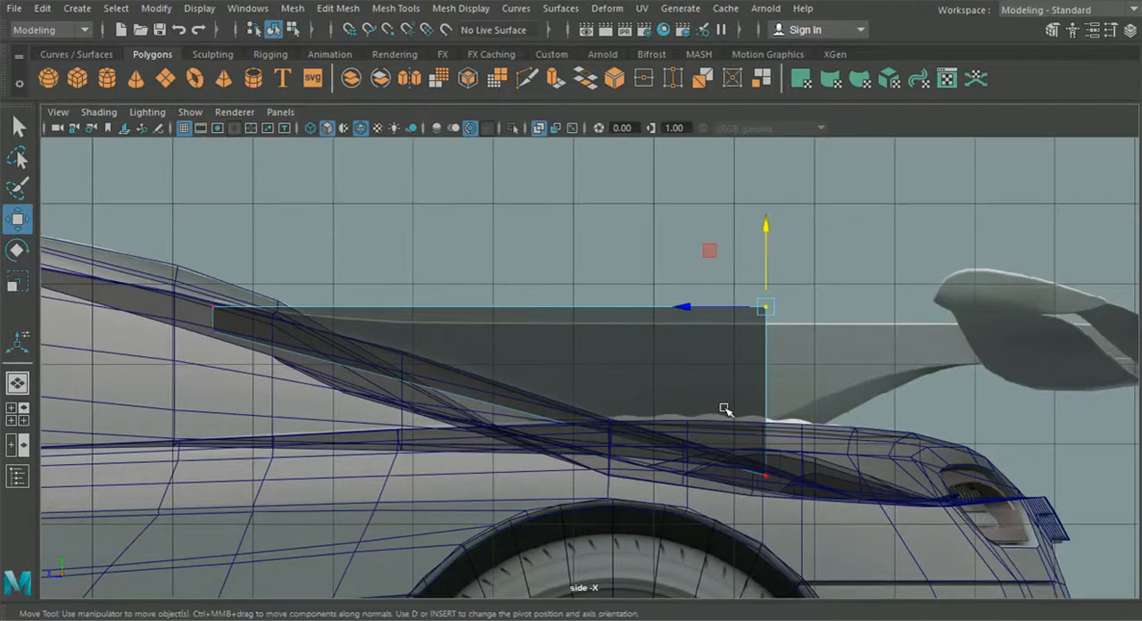
{"action": "right_click_drag", "start_coordinate": [717, 341], "coordinate": [719, 173]}
{"action": "left_click_drag", "start_coordinate": [717, 225], "coordinate": [826, 359]}
{"action": "left_click_drag", "start_coordinate": [643, 257], "coordinate": [720, 397], "text": "ctrl"}
{"action": "key", "text": "ctrl+e"}
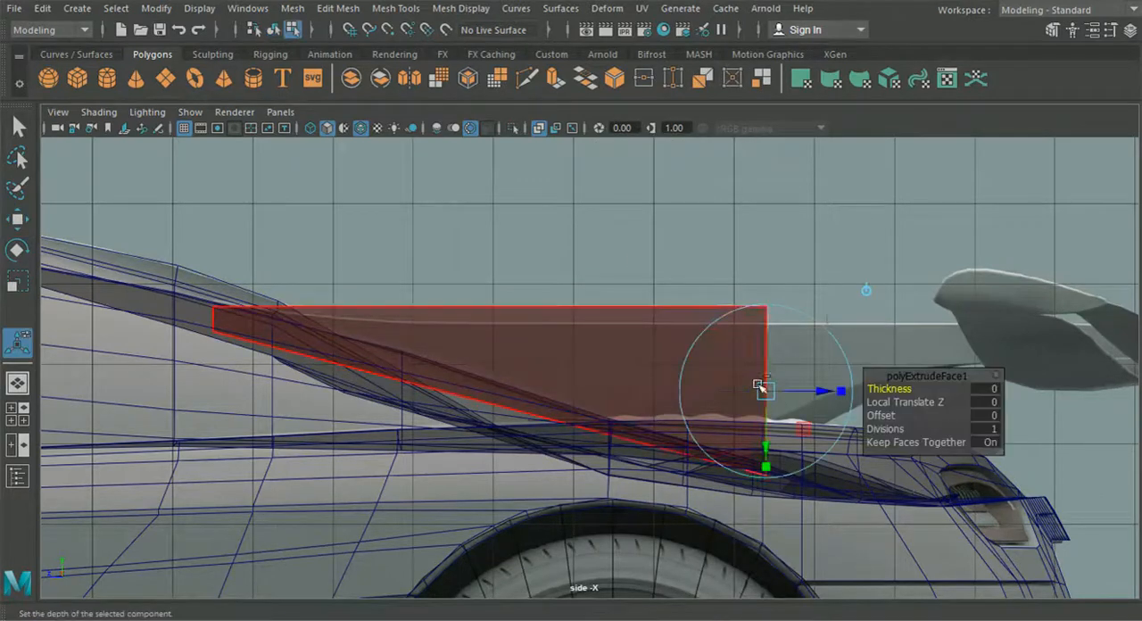
{"action": "left_click", "coordinate": [863, 288]}
{"action": "left_click_drag", "start_coordinate": [712, 390], "coordinate": [951, 393]}
{"action": "middle_click_drag", "start_coordinate": [955, 396], "coordinate": [604, 346], "text": "alt"}
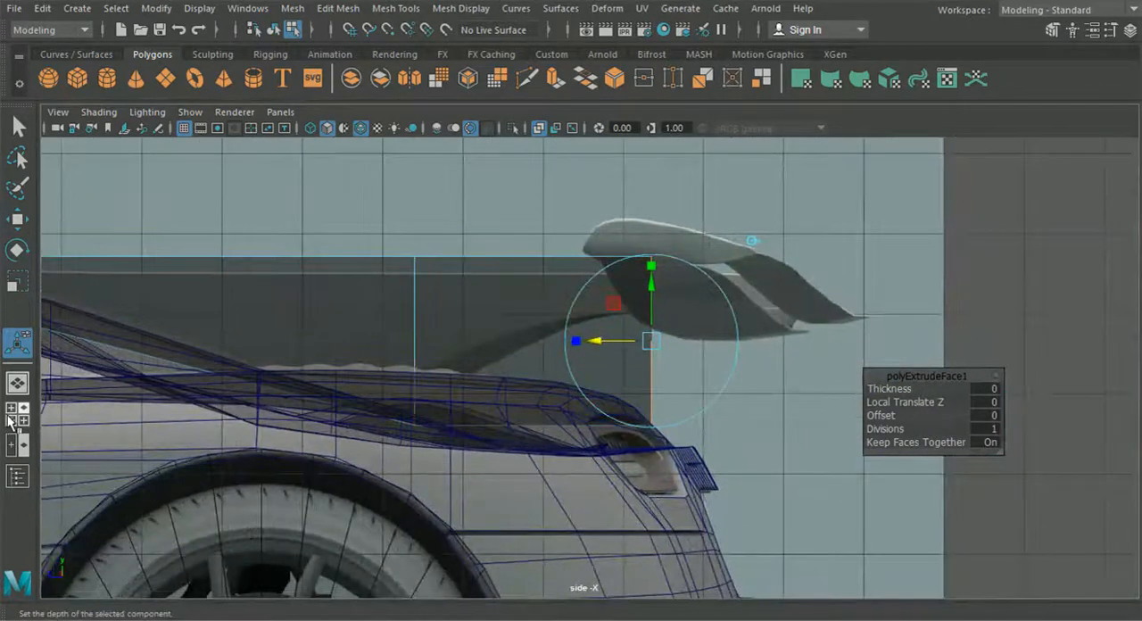
Step: Extend the extruded end to the wing's rear edge in the top view and check it in perspective
{"action": "left_click", "coordinate": [17, 416]}
{"action": "key", "text": "space"}
{"action": "middle_click_drag", "start_coordinate": [310, 295], "coordinate": [376, 455], "text": "alt"}
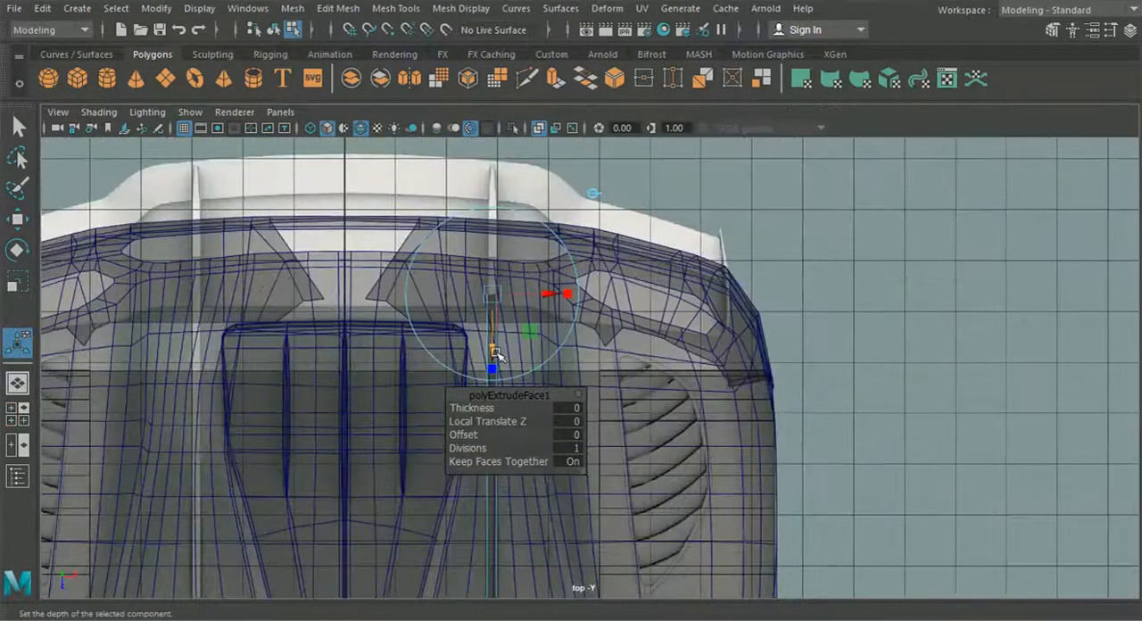
{"action": "left_click_drag", "start_coordinate": [495, 352], "coordinate": [508, 244]}
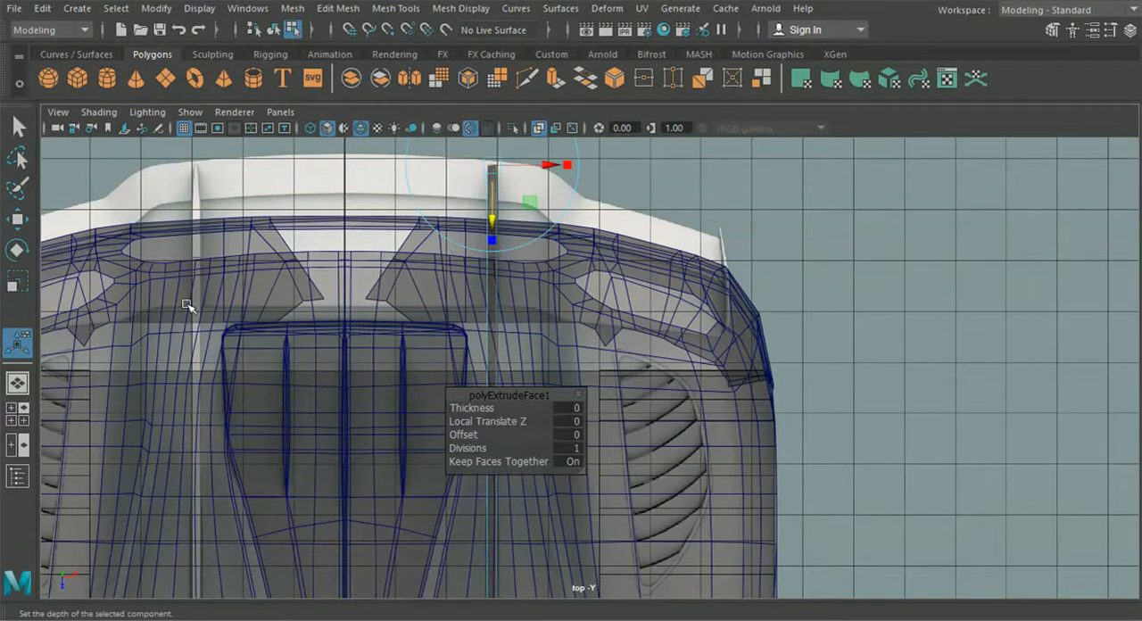
{"action": "left_click", "coordinate": [17, 383]}
{"action": "scroll", "coordinate": [594, 386], "scroll_direction": "down", "scroll_amount": 5}
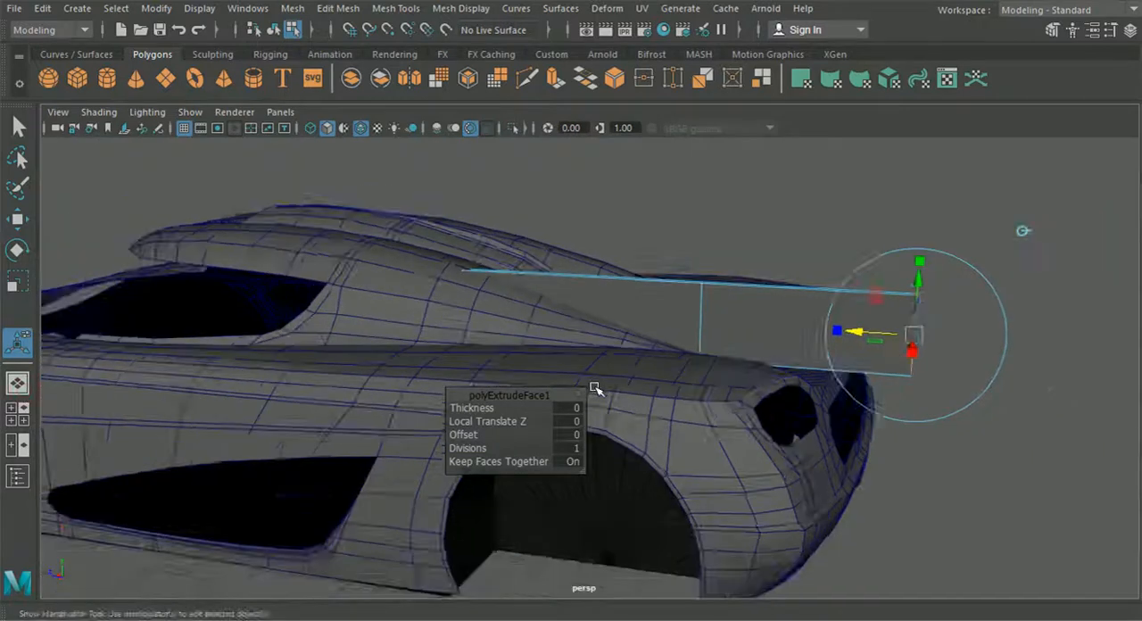
Step: Insert five evenly spaced edge loops across the strut's rear section using the Multiple edge loops option
{"action": "left_click", "coordinate": [17, 413]}
{"action": "key", "text": "space"}
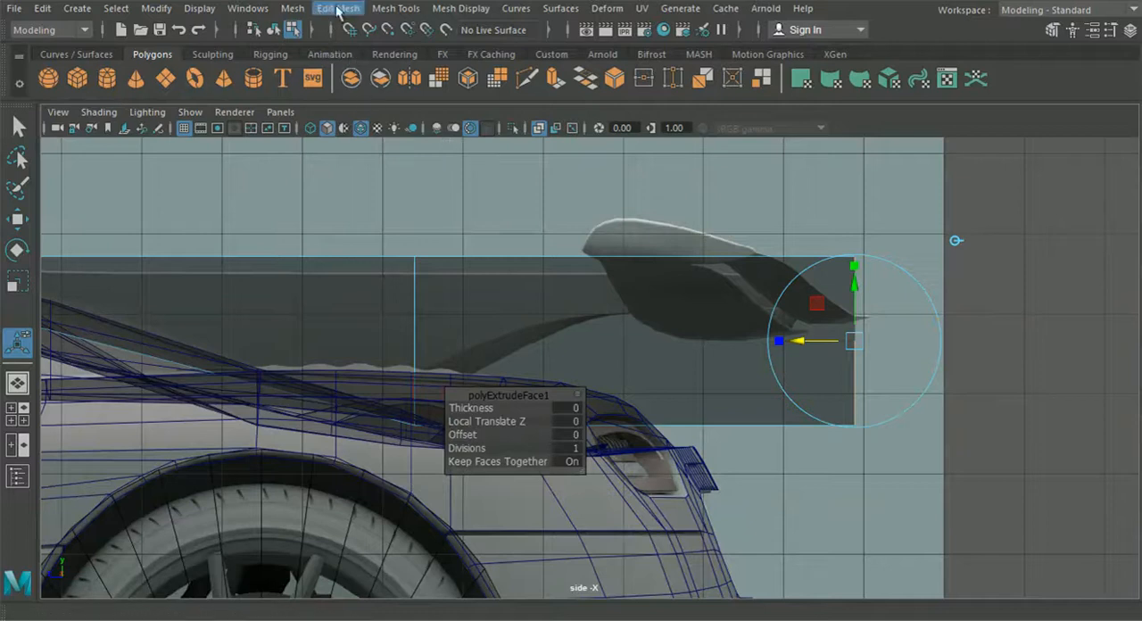
{"action": "left_click", "coordinate": [395, 8]}
{"action": "left_click", "coordinate": [496, 130]}
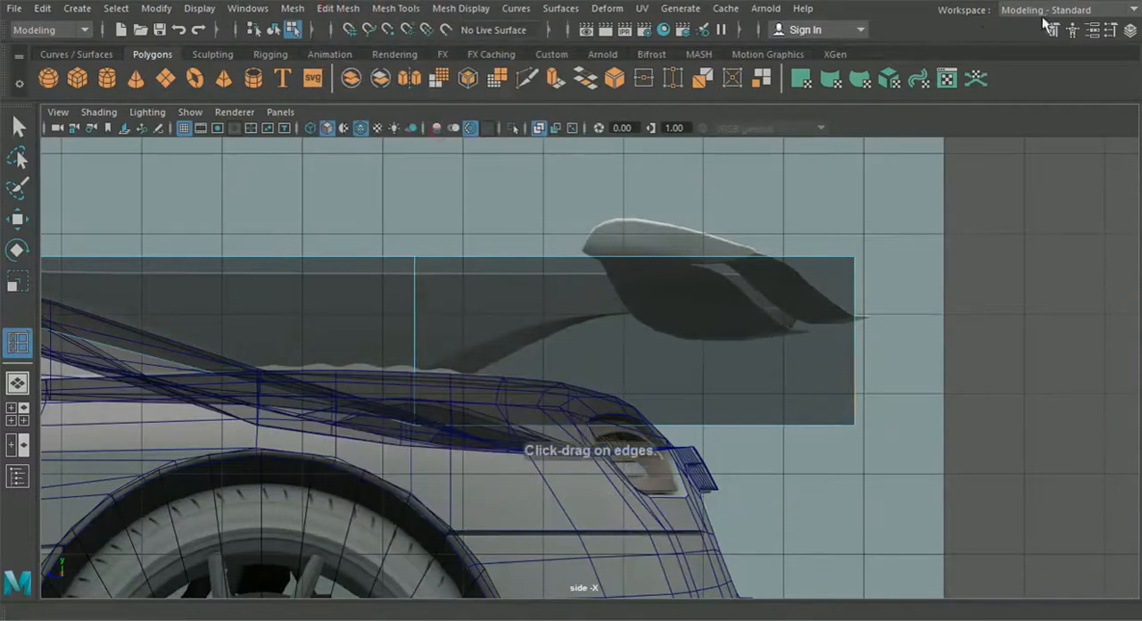
{"action": "left_click", "coordinate": [1109, 29]}
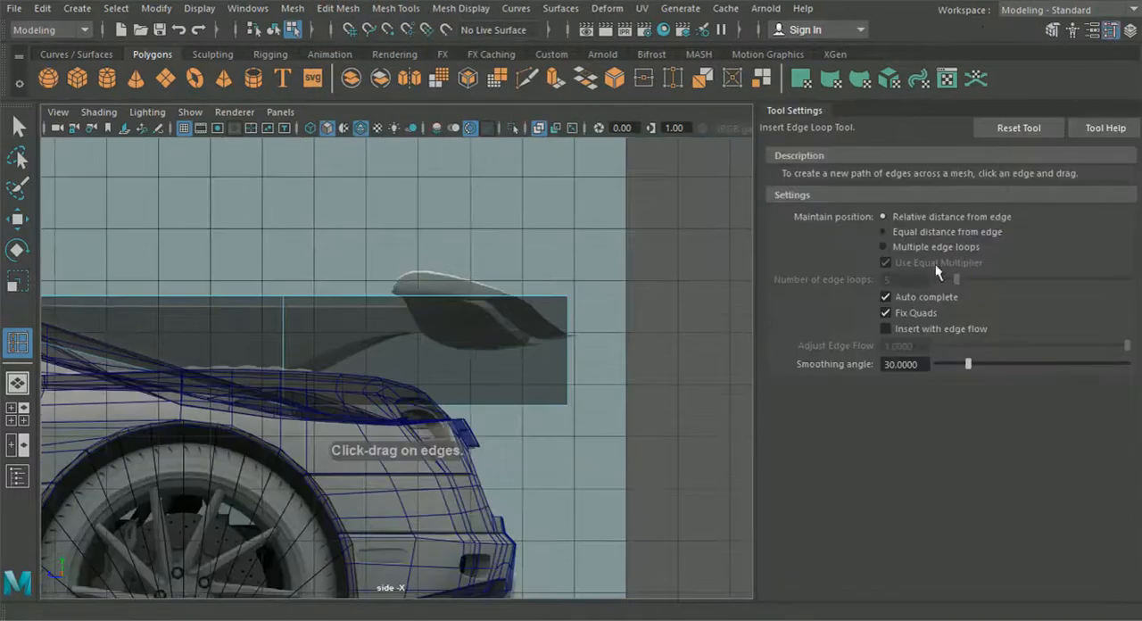
{"action": "left_click", "coordinate": [885, 245]}
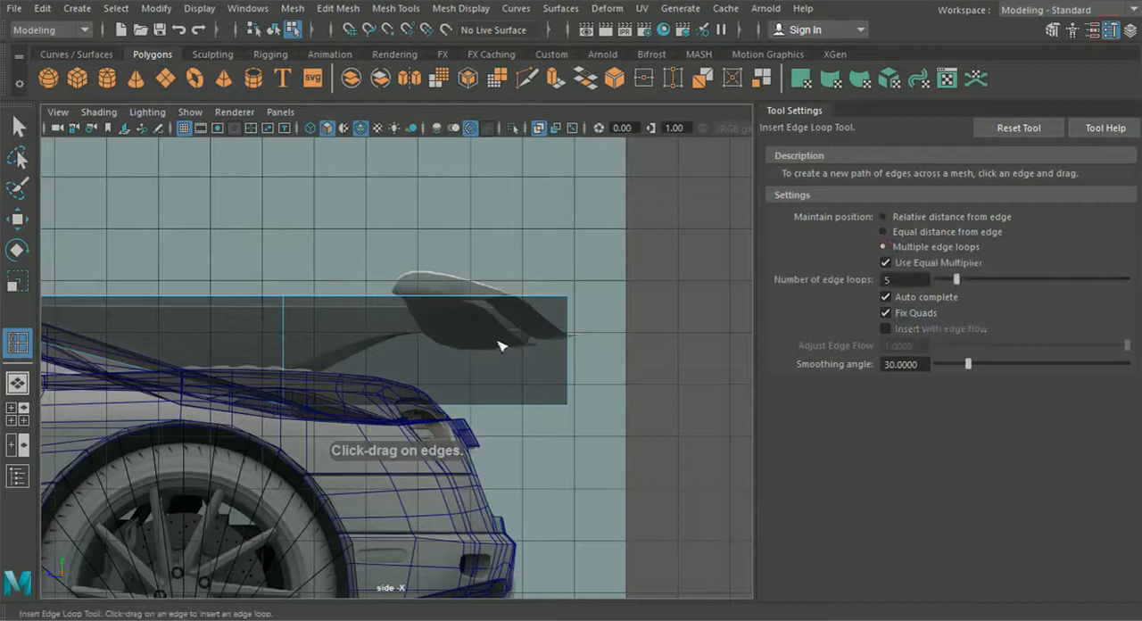
{"action": "left_click", "coordinate": [449, 300]}
{"action": "left_click", "coordinate": [18, 219]}
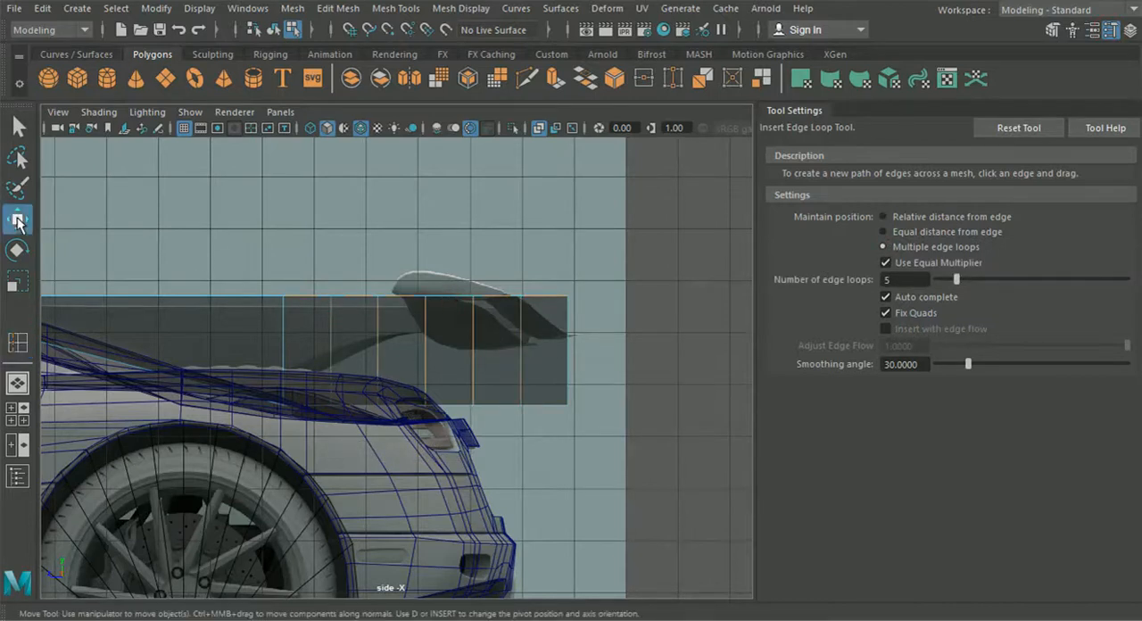
{"action": "left_click", "coordinate": [1110, 29]}
Step: Insert five evenly spaced edge loops across the strut's front section in the side view
{"action": "scroll", "coordinate": [696, 348], "scroll_direction": "up", "scroll_amount": 3}
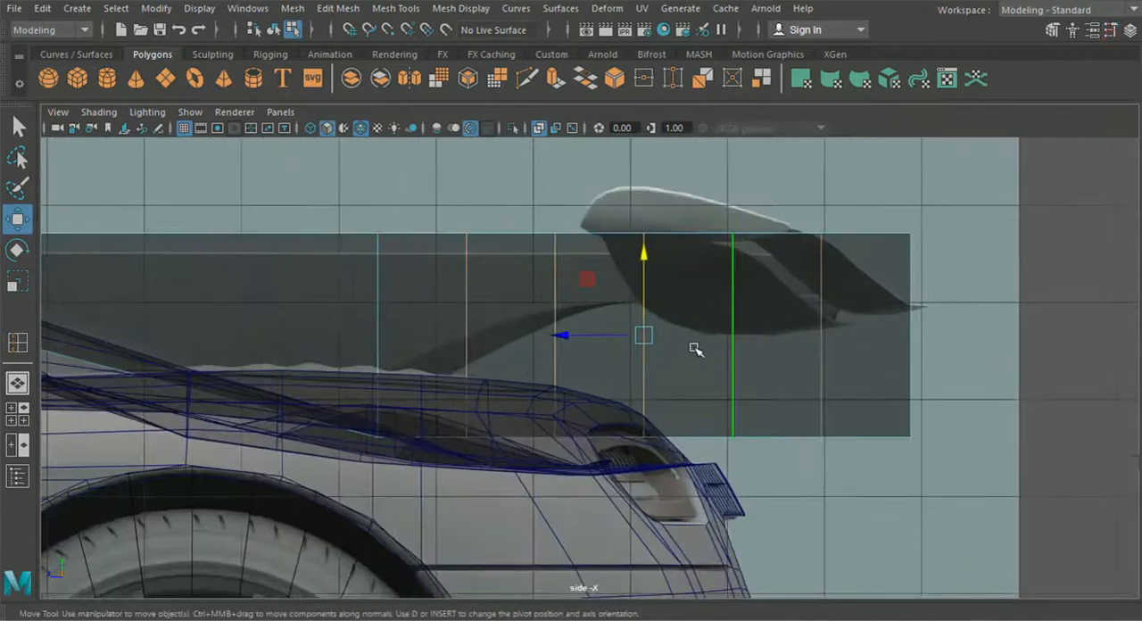
{"action": "right_click_drag", "start_coordinate": [693, 124], "coordinate": [622, 205]}
{"action": "right_click_drag", "start_coordinate": [587, 142], "coordinate": [590, 133]}
{"action": "middle_click_drag", "start_coordinate": [462, 249], "coordinate": [942, 294], "text": "alt"}
{"action": "middle_click_drag", "start_coordinate": [405, 306], "coordinate": [411, 299], "text": "alt"}
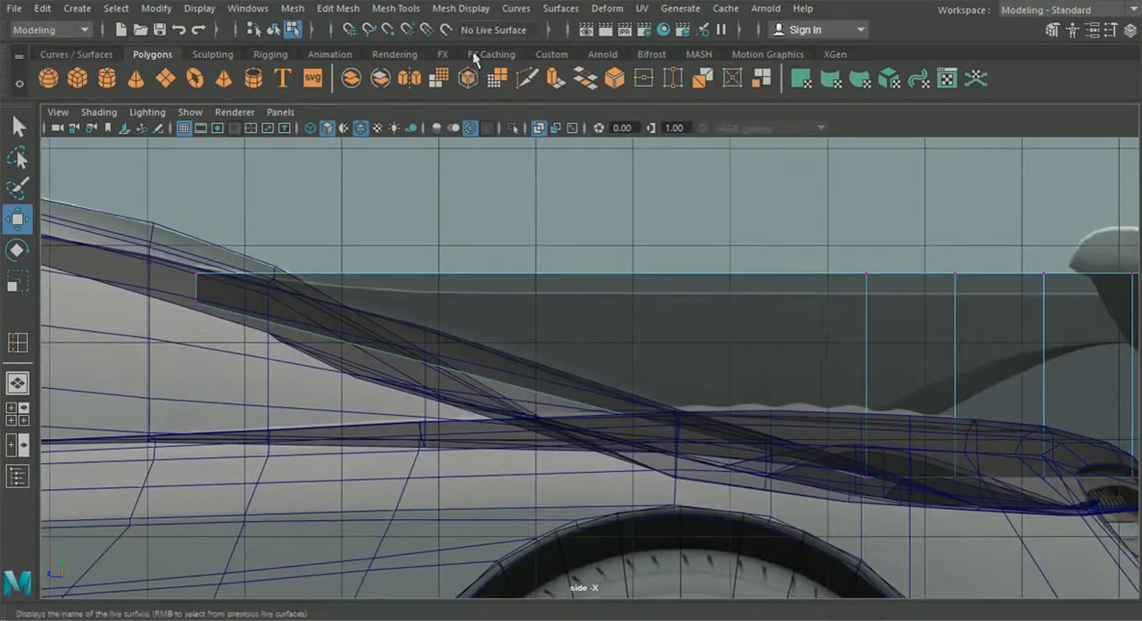
{"action": "left_click", "coordinate": [395, 8]}
{"action": "left_click", "coordinate": [433, 132]}
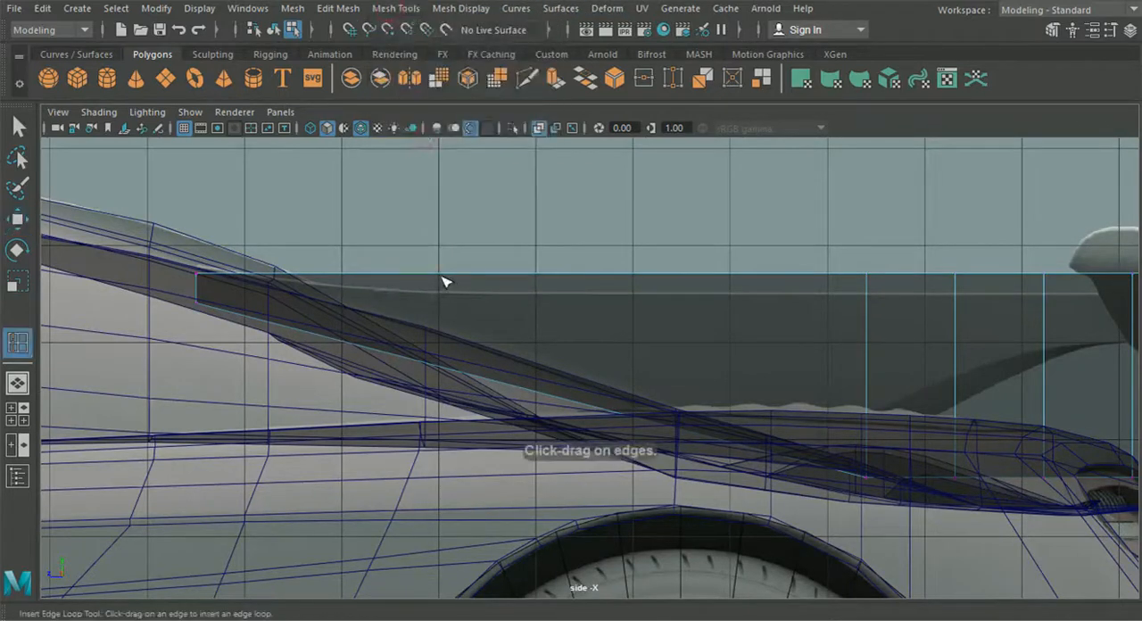
{"action": "key", "text": "w"}
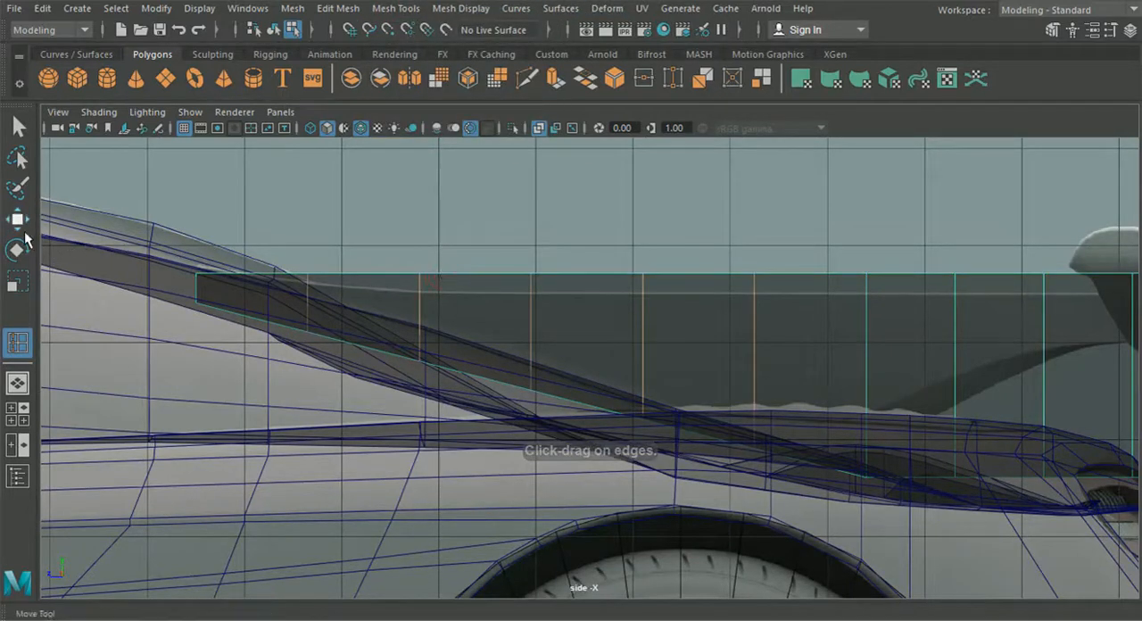
Step: Lower the first two new upper vertex pairs near the front onto the reference strut's upper edge
{"action": "right_click_drag", "start_coordinate": [596, 286], "coordinate": [541, 116]}
{"action": "right_click_drag", "start_coordinate": [541, 116], "coordinate": [541, 116]}
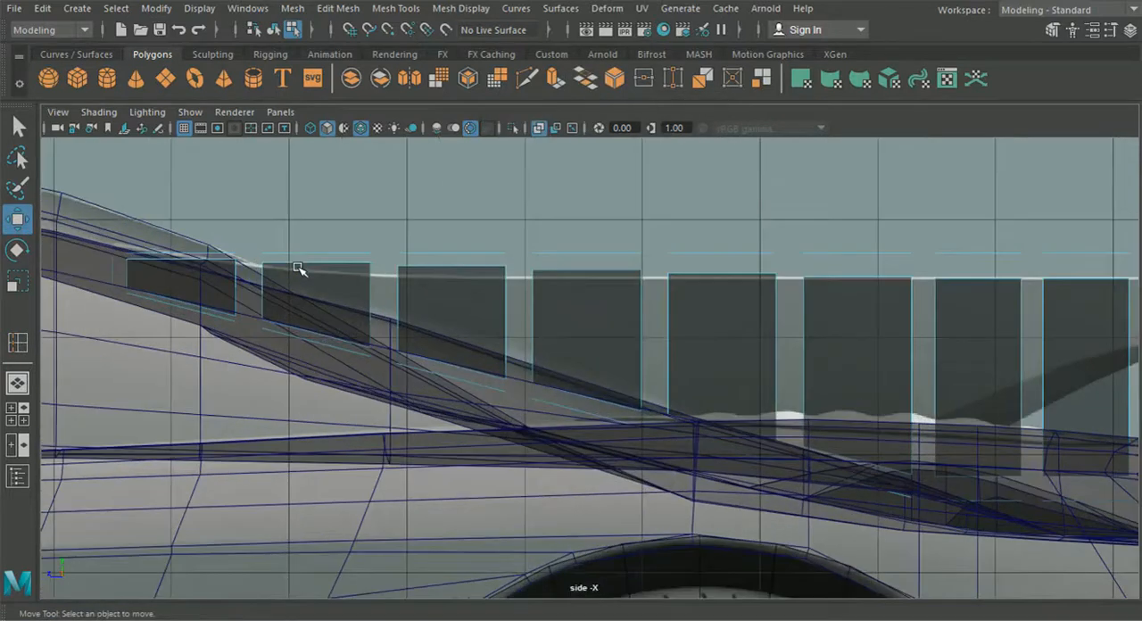
{"action": "right_click_drag", "start_coordinate": [492, 278], "coordinate": [420, 132]}
{"action": "middle_click_drag", "start_coordinate": [280, 255], "coordinate": [502, 278], "text": "alt"}
{"action": "scroll", "coordinate": [500, 278], "scroll_direction": "up", "scroll_amount": 2}
{"action": "left_click_drag", "start_coordinate": [386, 206], "coordinate": [416, 198]}
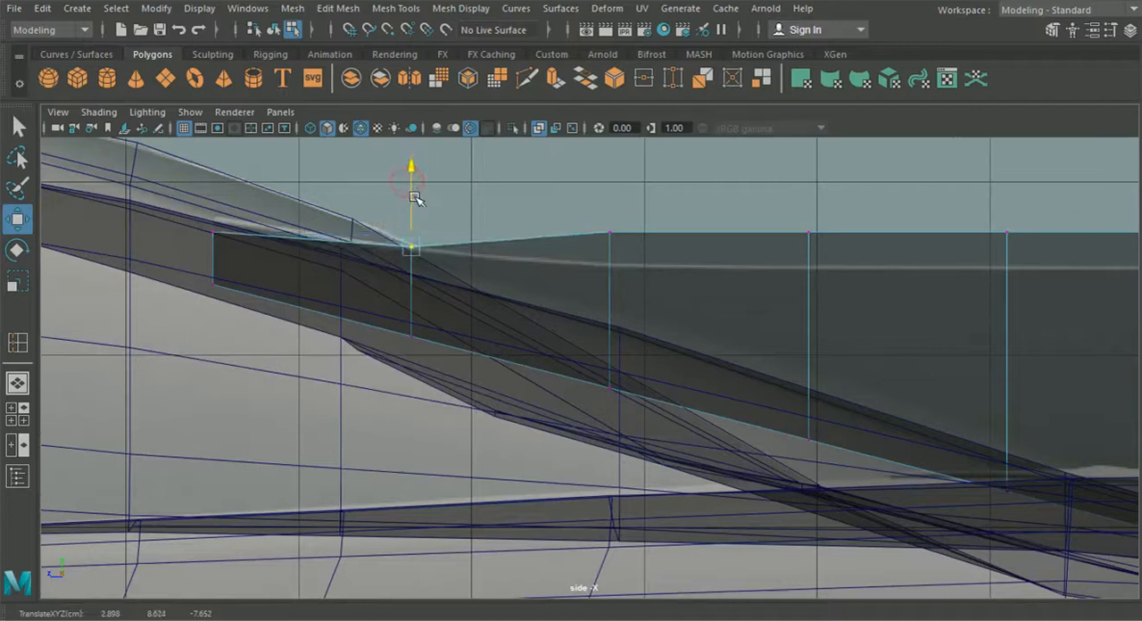
{"action": "left_click", "coordinate": [609, 234]}
{"action": "left_click_drag", "start_coordinate": [614, 184], "coordinate": [621, 215]}
{"action": "mouse_move", "coordinate": [402, 217]}
{"action": "left_mouse_down"}
{"action": "mouse_move", "coordinate": [434, 259]}
{"action": "mouse_move", "coordinate": [414, 215]}
{"action": "left_mouse_up"}
Step: Lower the third upper vertex pair onto the reference strut's upper edge
{"action": "middle_click_drag", "start_coordinate": [662, 248], "coordinate": [443, 253], "text": "alt"}
{"action": "scroll", "coordinate": [443, 253], "scroll_direction": "up", "scroll_amount": 2}
{"action": "left_click_drag", "start_coordinate": [563, 171], "coordinate": [634, 228]}
{"action": "left_click_drag", "start_coordinate": [591, 157], "coordinate": [604, 201]}
Step: Select all remaining upper vertices toward the rear and lower them together onto the reference line
{"action": "middle_click_drag", "start_coordinate": [714, 228], "coordinate": [299, 252], "text": "alt"}
{"action": "left_click_drag", "start_coordinate": [407, 201], "coordinate": [468, 240]}
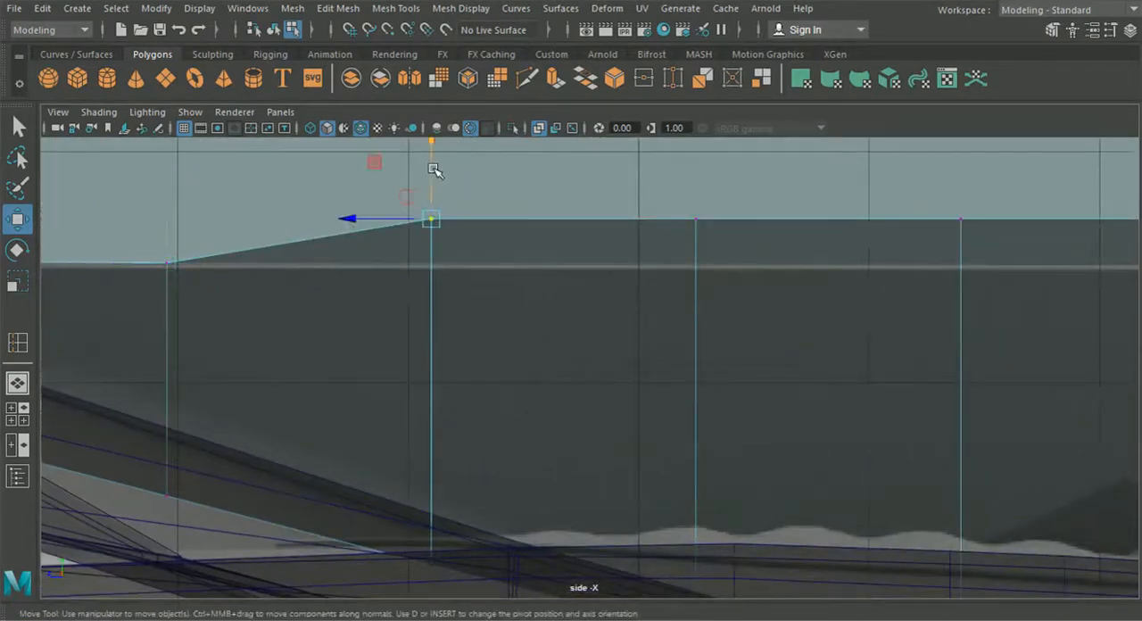
{"action": "scroll", "coordinate": [553, 228], "scroll_direction": "down", "scroll_amount": 5}
{"action": "left_click_drag", "start_coordinate": [903, 326], "coordinate": [488, 261]}
{"action": "scroll", "coordinate": [788, 242], "scroll_direction": "up", "scroll_amount": 3}
{"action": "left_click_drag", "start_coordinate": [811, 141], "coordinate": [807, 174]}
{"action": "scroll", "coordinate": [770, 247], "scroll_direction": "down", "scroll_amount": 3}
{"action": "middle_click_drag", "start_coordinate": [752, 316], "coordinate": [611, 276], "text": "alt"}
{"action": "scroll", "coordinate": [564, 393], "scroll_direction": "down", "scroll_amount": 2}
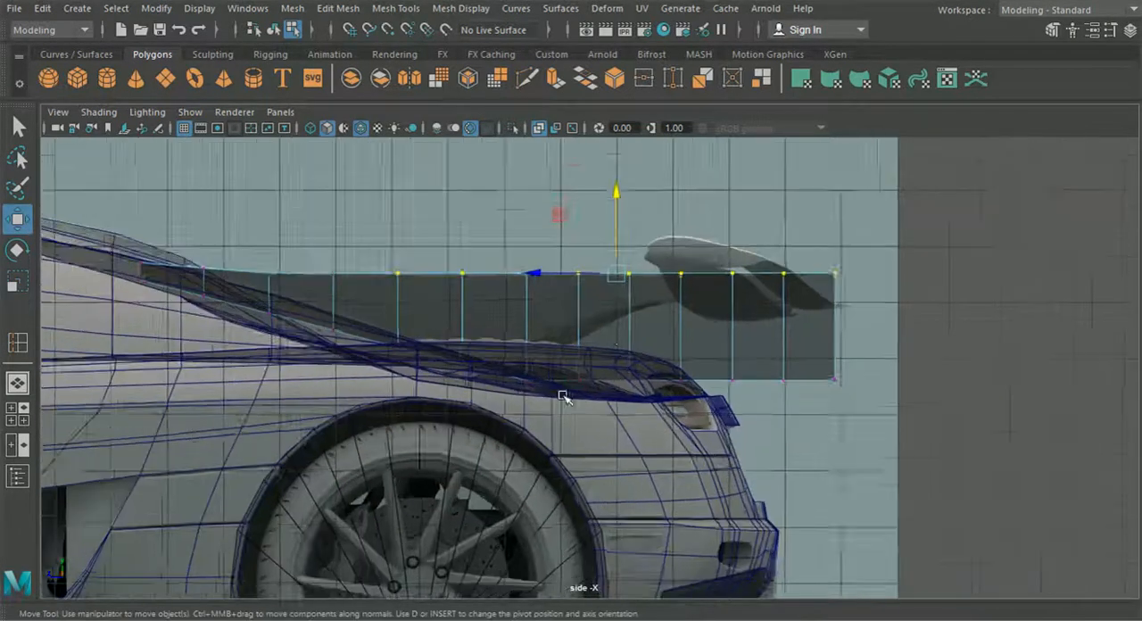
{"action": "scroll", "coordinate": [553, 422], "scroll_direction": "up", "scroll_amount": 5}
Step: Check the strut in perspective, isolate one loop's lower vertices behind the wheel centre, and raise them to the reference's arched lower edge
{"action": "left_click", "coordinate": [18, 383]}
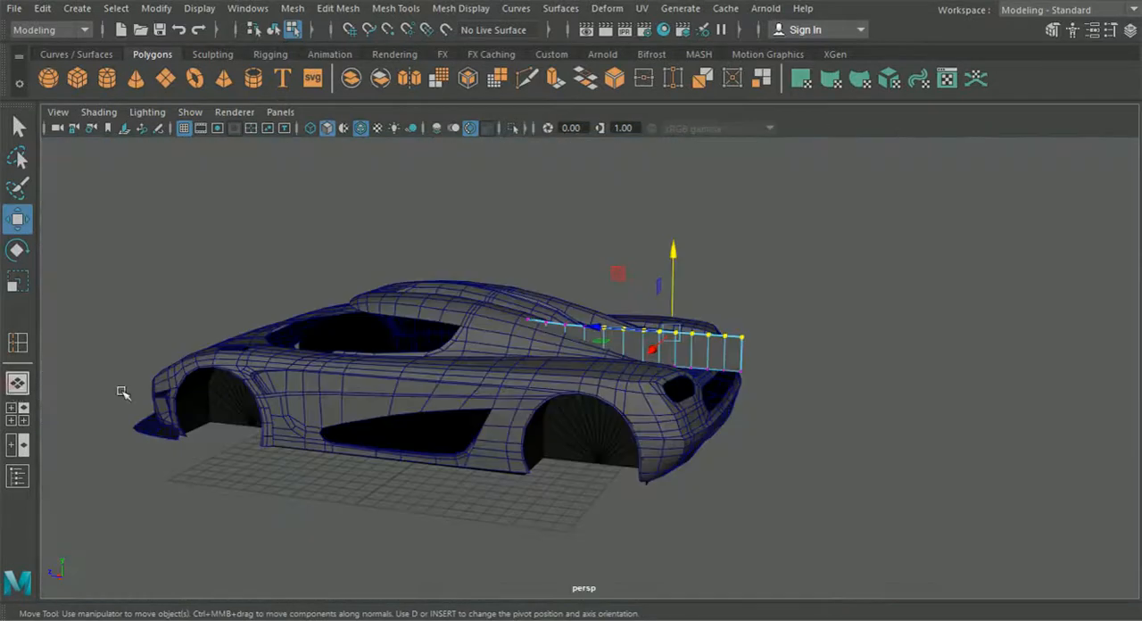
{"action": "scroll", "coordinate": [555, 417], "scroll_direction": "up", "scroll_amount": 5}
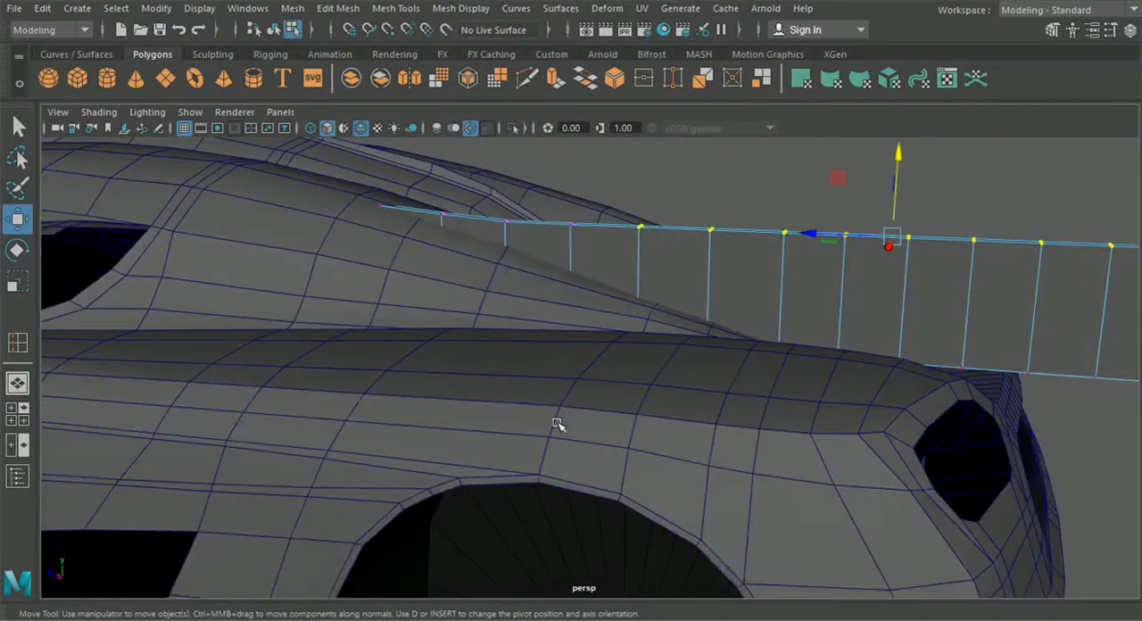
{"action": "left_click", "coordinate": [18, 414]}
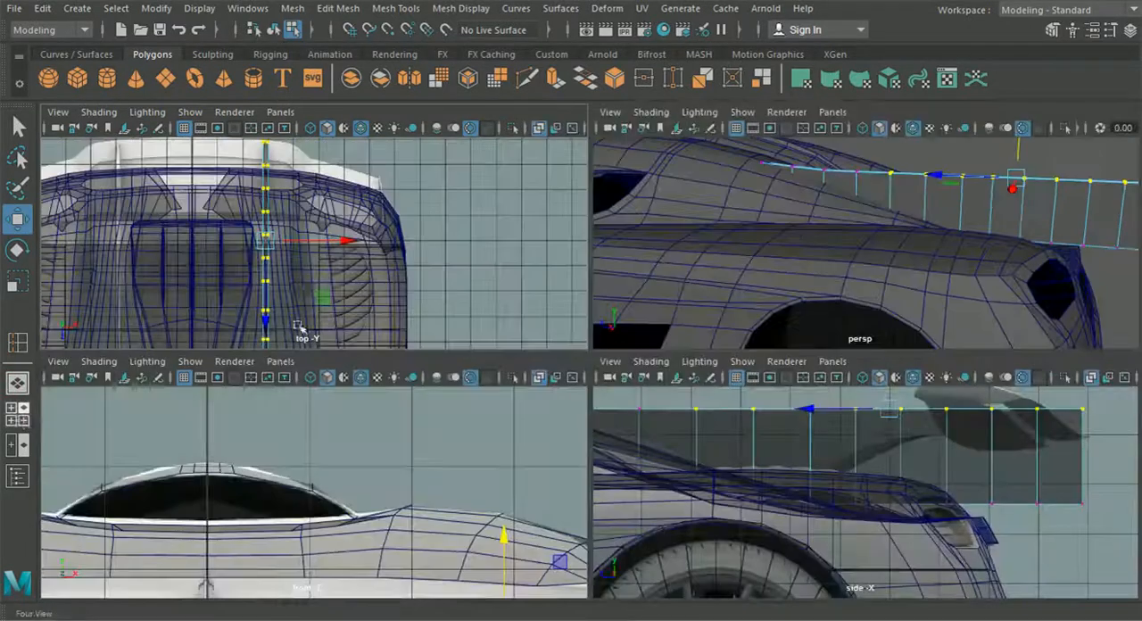
{"action": "middle_click_drag", "start_coordinate": [375, 304], "coordinate": [369, 209], "text": "alt"}
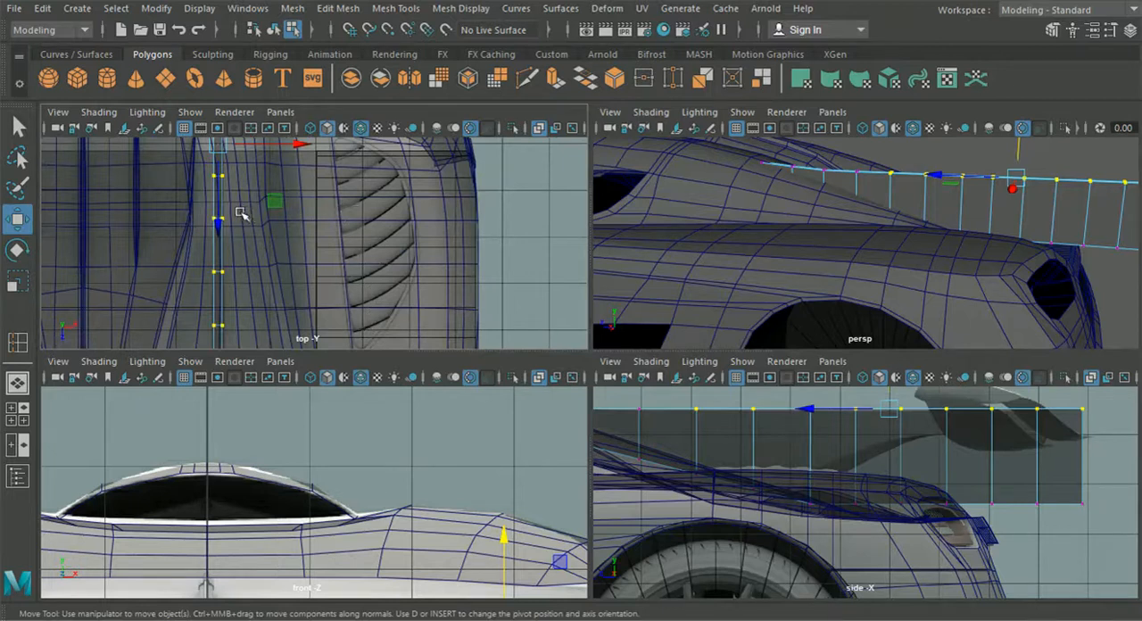
{"action": "left_click_drag", "start_coordinate": [198, 166], "coordinate": [259, 184]}
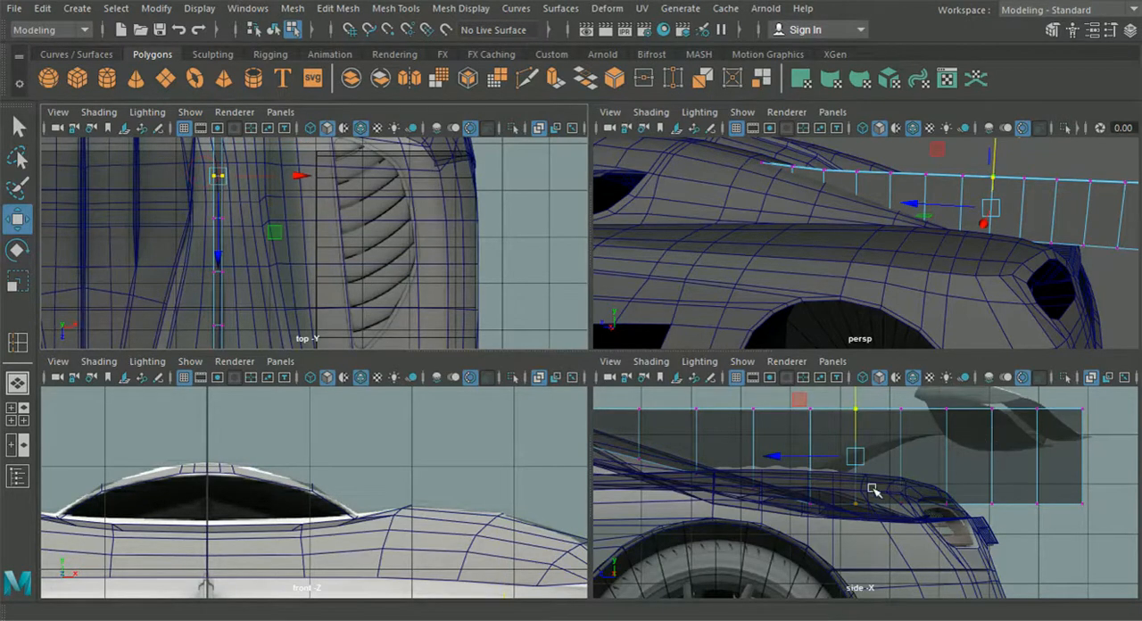
{"action": "key", "text": "space"}
{"action": "middle_click_drag", "start_coordinate": [581, 367], "coordinate": [581, 377], "text": "alt"}
{"action": "left_click_drag", "start_coordinate": [571, 327], "coordinate": [571, 253]}
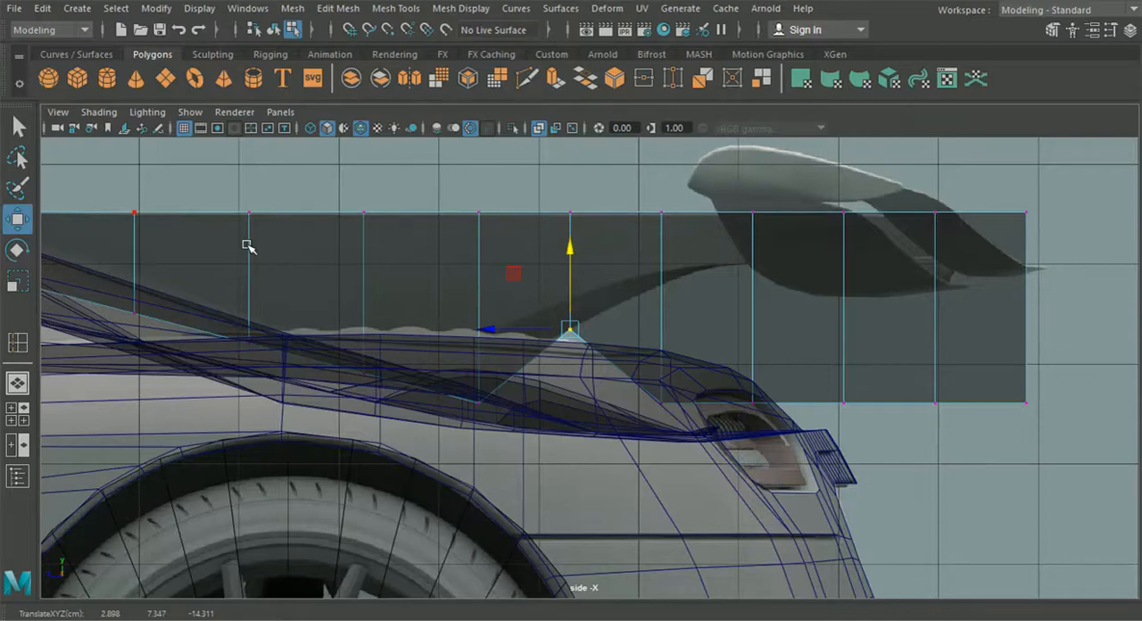
{"action": "left_click", "coordinate": [473, 375]}
{"action": "left_click", "coordinate": [568, 330]}
{"action": "left_click_drag", "start_coordinate": [570, 295], "coordinate": [569, 263]}
Step: Move the neighbouring lower vertices forward to about Z -12.83 and raise them to about Y 6.79 inside the body
{"action": "left_click", "coordinate": [473, 405]}
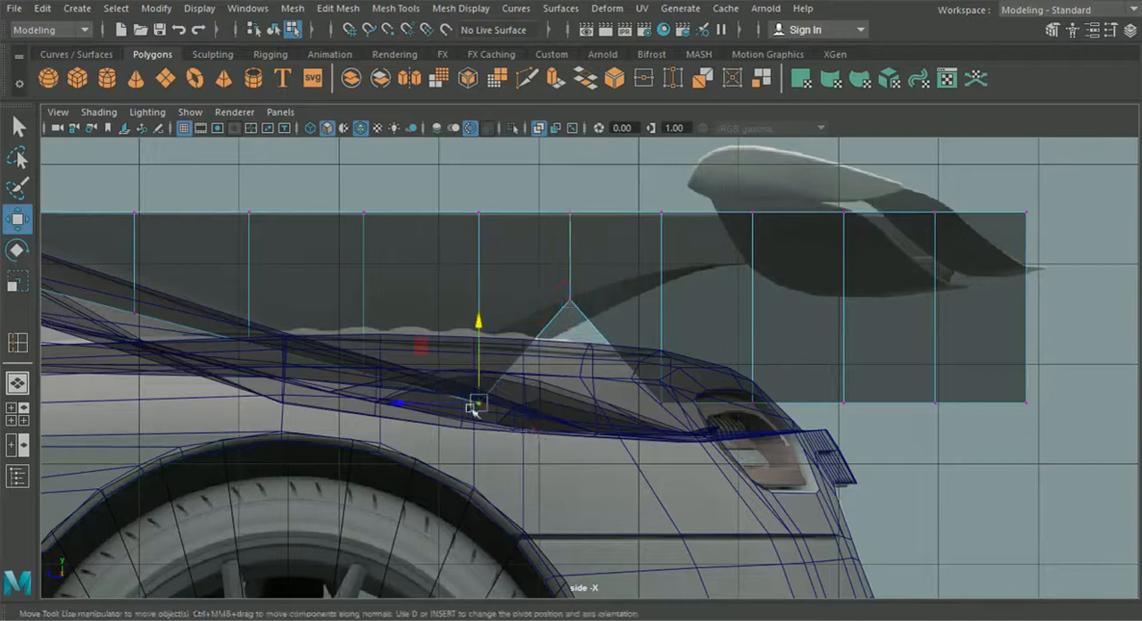
{"action": "left_click_drag", "start_coordinate": [446, 403], "coordinate": [407, 401]}
{"action": "left_click_drag", "start_coordinate": [424, 358], "coordinate": [426, 344]}
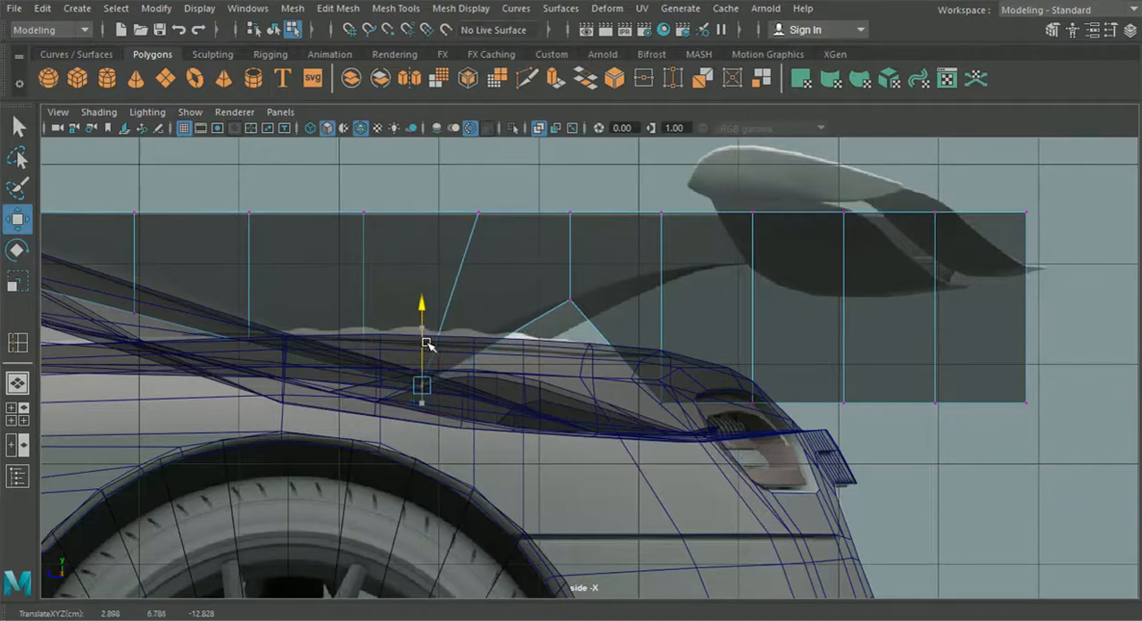
Step: Raise the next two lower vertex pairs toward the rear onto the strut's lower edge, the second to about Y 8.03
{"action": "middle_click_drag", "start_coordinate": [503, 358], "coordinate": [394, 361], "text": "alt"}
{"action": "left_click_drag", "start_coordinate": [508, 360], "coordinate": [584, 412]}
{"action": "left_click_drag", "start_coordinate": [549, 336], "coordinate": [549, 202]}
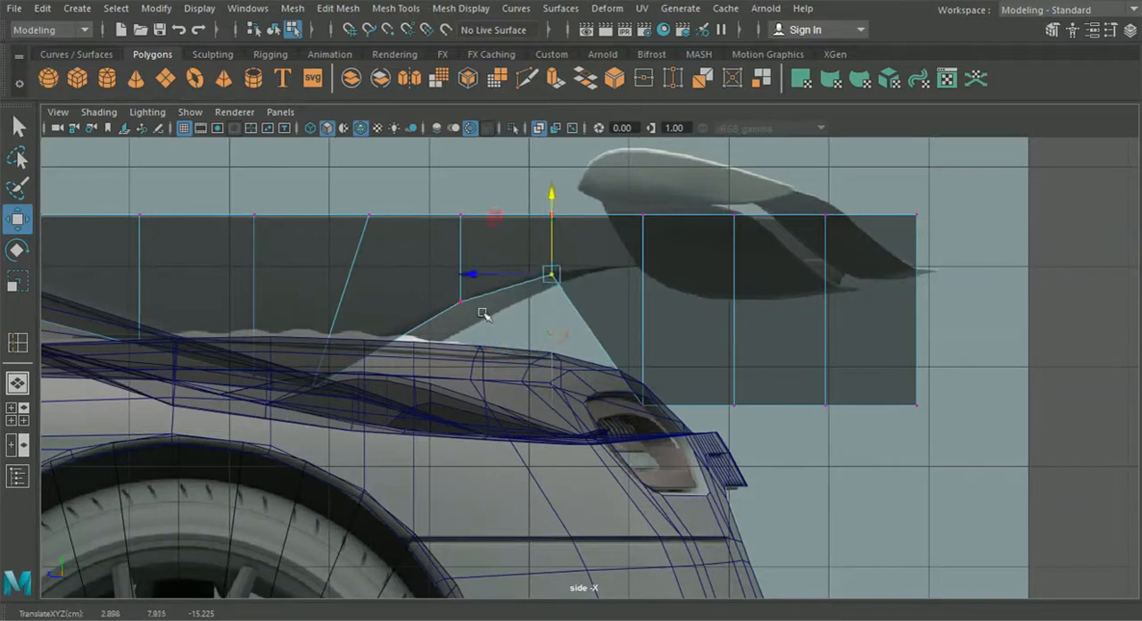
{"action": "left_click_drag", "start_coordinate": [551, 241], "coordinate": [551, 239]}
{"action": "left_click_drag", "start_coordinate": [607, 360], "coordinate": [659, 434]}
{"action": "left_click_drag", "start_coordinate": [642, 369], "coordinate": [652, 227]}
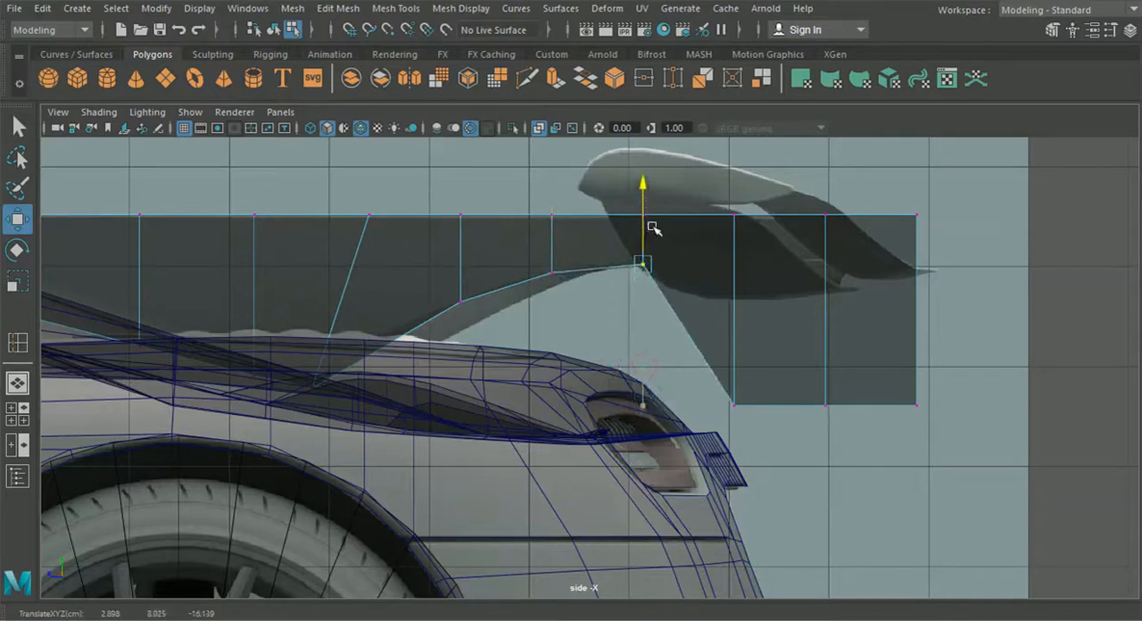
Step: Select all remaining lower vertices toward the strut's rear end and raise them together to about Y 8.03
{"action": "left_click_drag", "start_coordinate": [708, 354], "coordinate": [763, 422]}
{"action": "left_click_drag", "start_coordinate": [943, 452], "coordinate": [671, 366]}
{"action": "left_click_drag", "start_coordinate": [827, 323], "coordinate": [815, 186]}
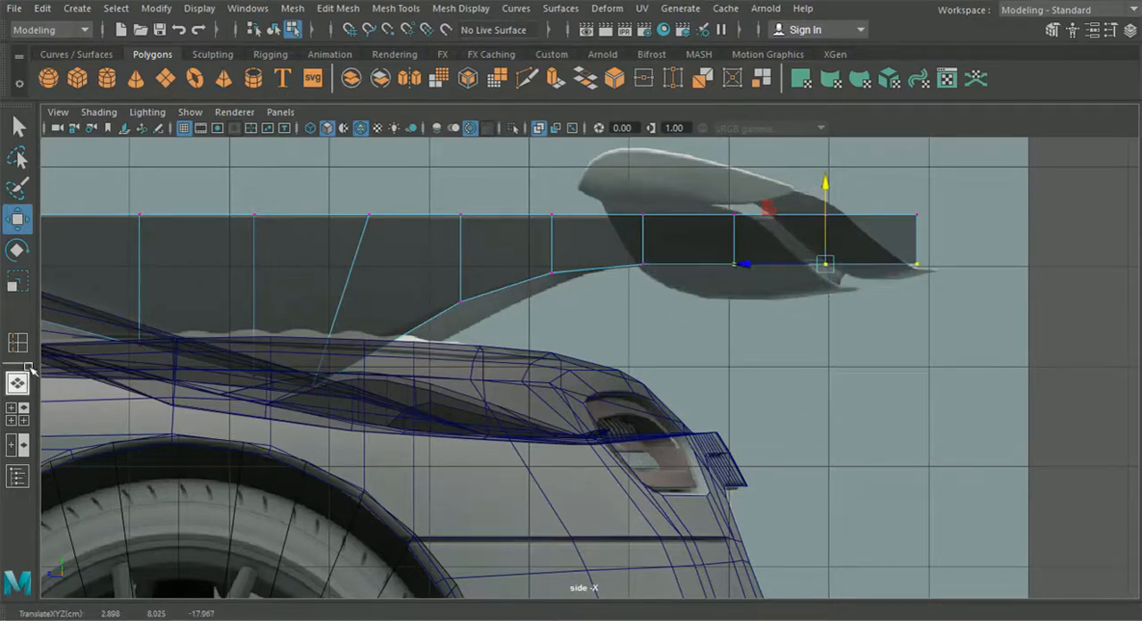
Step: Select the whole strut as an object in perspective and thin it by scaling it along X to about 0.11
{"action": "left_click", "coordinate": [18, 382]}
{"action": "scroll", "coordinate": [321, 428], "scroll_direction": "down", "scroll_amount": 5}
{"action": "left_click_drag", "start_coordinate": [352, 439], "coordinate": [535, 420], "text": "alt"}
{"action": "scroll", "coordinate": [500, 456], "scroll_direction": "down", "scroll_amount": 5}
{"action": "left_click", "coordinate": [273, 29]}
{"action": "scroll", "coordinate": [451, 329], "scroll_direction": "up", "scroll_amount": 5}
{"action": "left_click_drag", "start_coordinate": [452, 329], "coordinate": [507, 446], "text": "alt"}
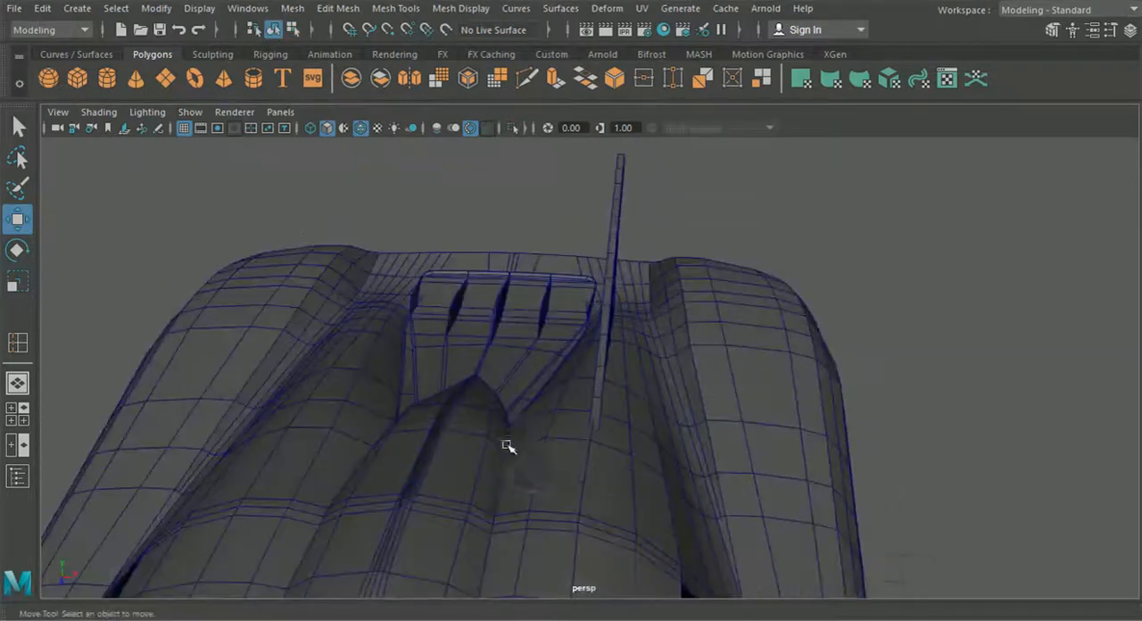
{"action": "left_click", "coordinate": [610, 257]}
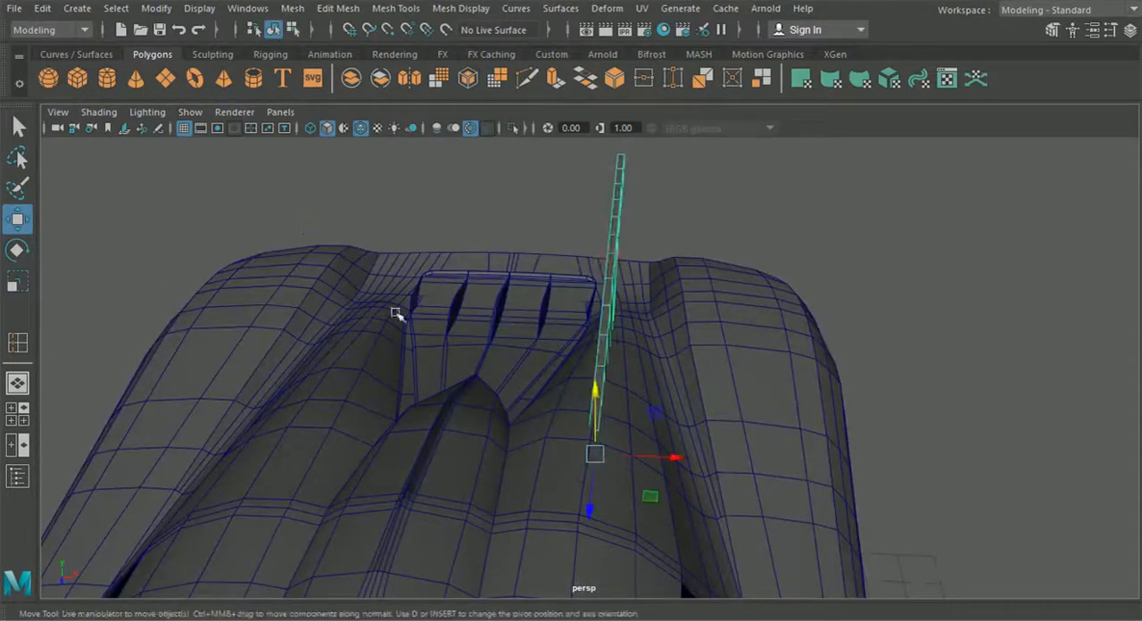
{"action": "left_click", "coordinate": [17, 282]}
{"action": "left_click_drag", "start_coordinate": [660, 384], "coordinate": [727, 380], "text": "alt"}
{"action": "right_click_drag", "start_coordinate": [731, 383], "coordinate": [1138, 503], "text": "alt"}
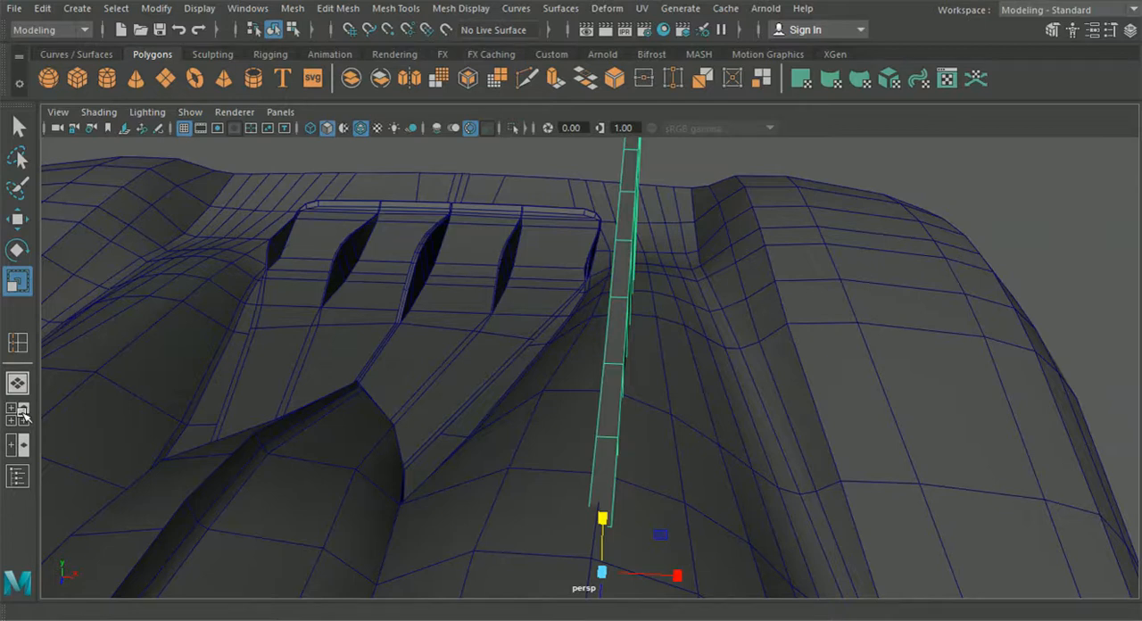
{"action": "left_click_drag", "start_coordinate": [678, 578], "coordinate": [622, 556]}
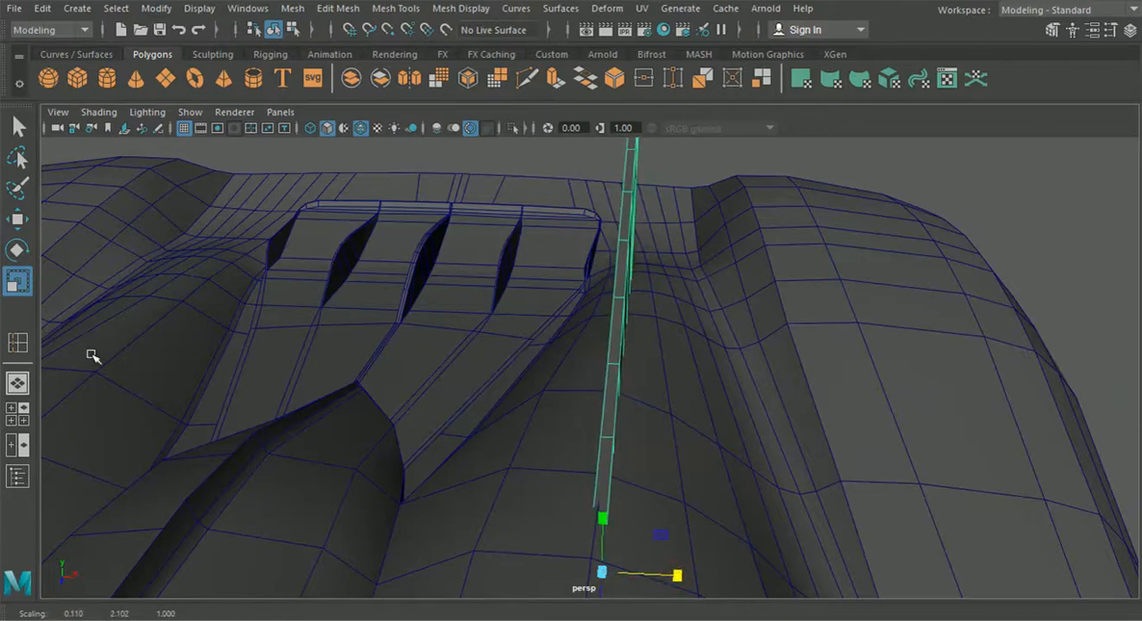
Step: Compare the strut's thickness, placement and rear end with the reference wing in the top view and in perspective
{"action": "left_click", "coordinate": [17, 413]}
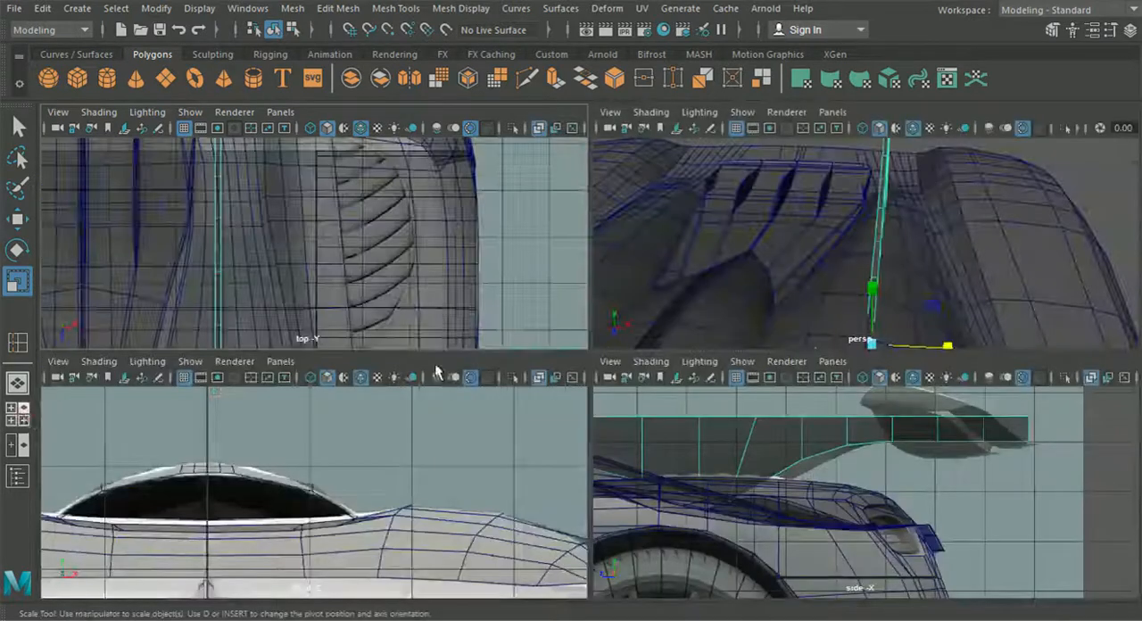
{"action": "key", "text": "space"}
{"action": "scroll", "coordinate": [329, 348], "scroll_direction": "down", "scroll_amount": 2}
{"action": "scroll", "coordinate": [337, 412], "scroll_direction": "up", "scroll_amount": 4}
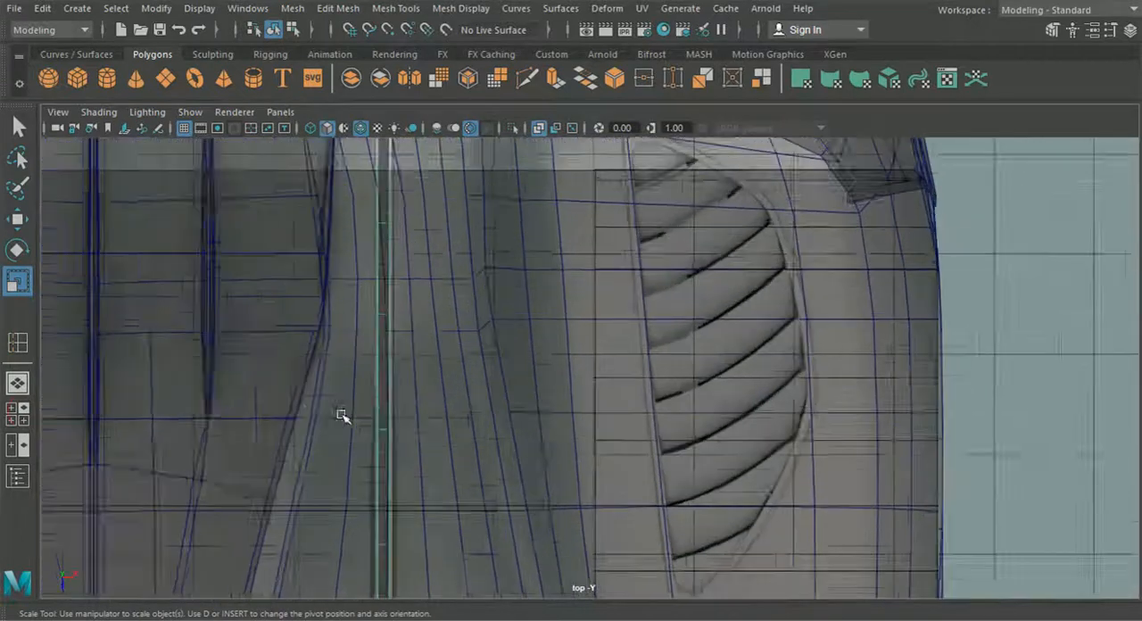
{"action": "middle_click_drag", "start_coordinate": [335, 415], "coordinate": [359, 209], "text": "alt"}
{"action": "middle_click_drag", "start_coordinate": [390, 368], "coordinate": [416, 243], "text": "alt"}
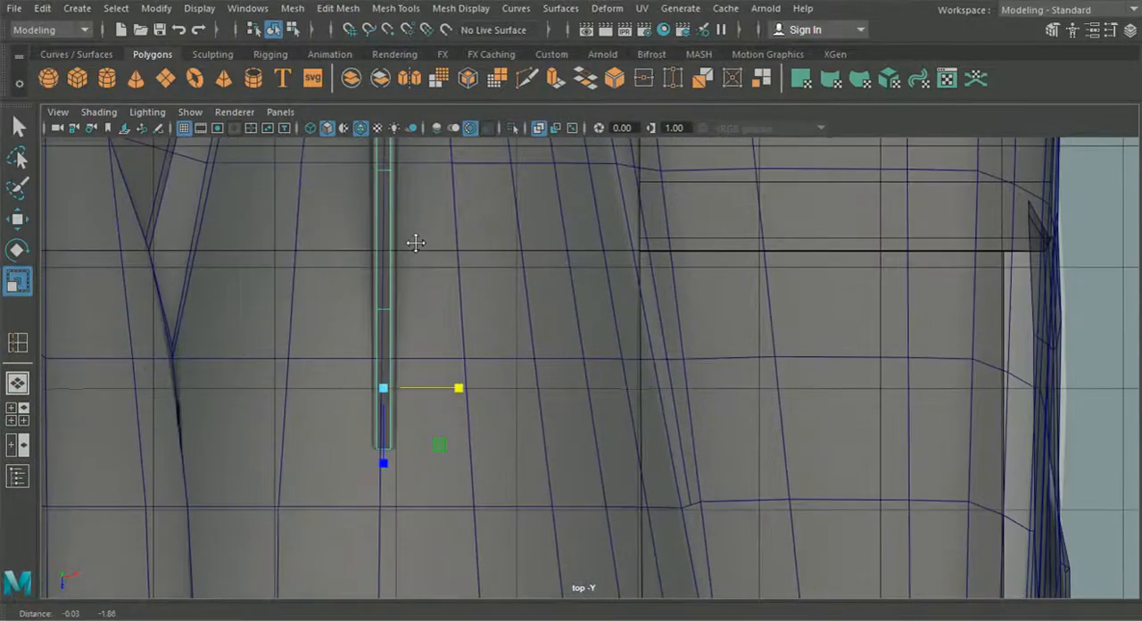
{"action": "left_click", "coordinate": [18, 384]}
{"action": "scroll", "coordinate": [413, 401], "scroll_direction": "down", "scroll_amount": 4}
{"action": "left_click_drag", "start_coordinate": [411, 405], "coordinate": [52, 409], "text": "alt"}
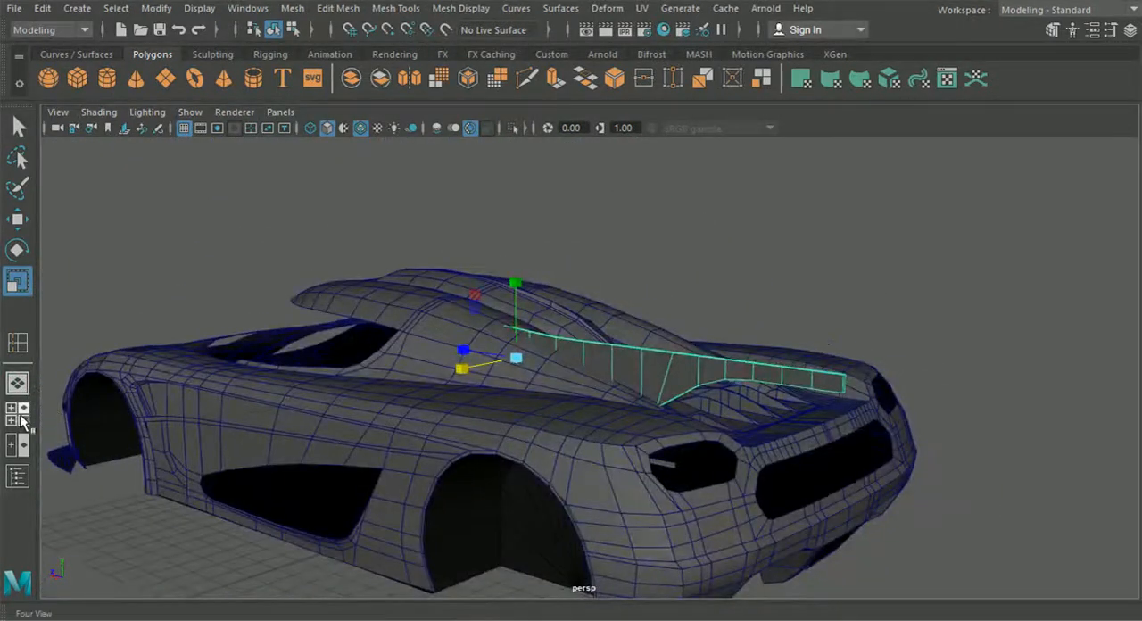
{"action": "left_click", "coordinate": [18, 414]}
{"action": "key", "text": "space"}
{"action": "middle_click_drag", "start_coordinate": [557, 252], "coordinate": [525, 546], "text": "alt"}
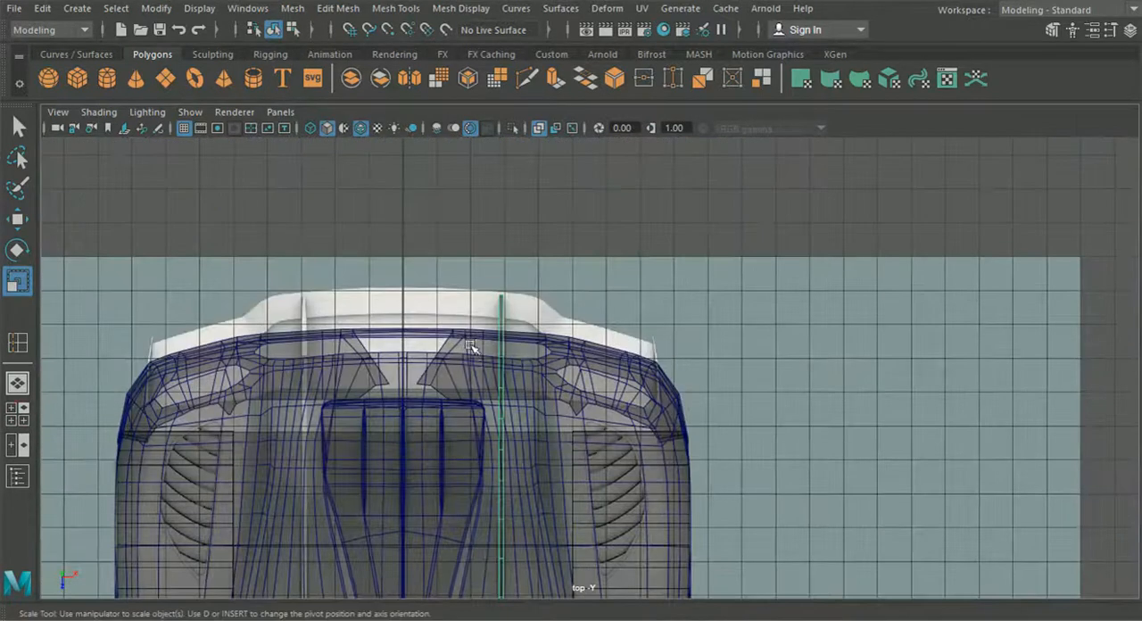
{"action": "scroll", "coordinate": [472, 372], "scroll_direction": "up", "scroll_amount": 5}
{"action": "middle_click_drag", "start_coordinate": [538, 372], "coordinate": [642, 346], "text": "alt"}
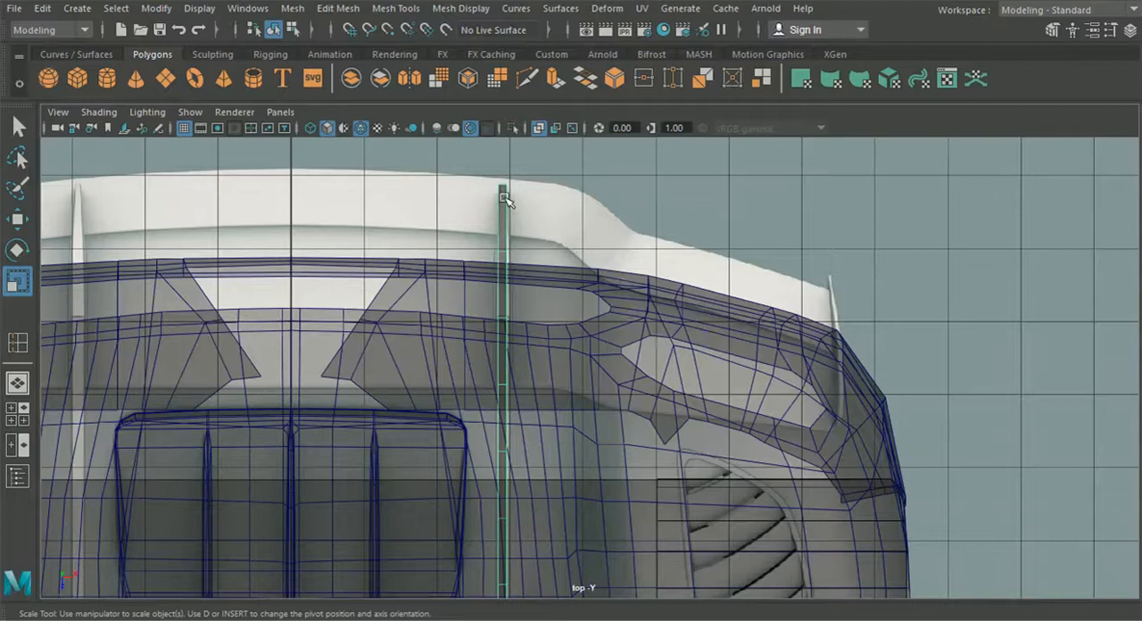
Step: Select the strut's rearmost vertex loops in the top view and bring them forward so the strut ends inside the wing's profile
{"action": "left_click", "coordinate": [20, 412]}
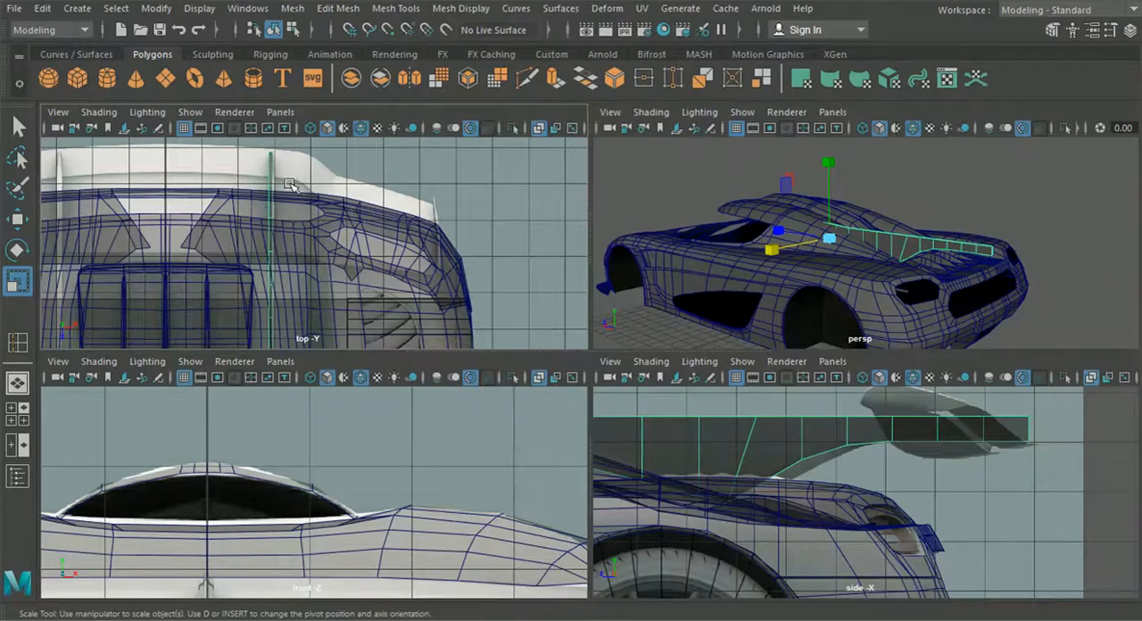
{"action": "scroll", "coordinate": [290, 185], "scroll_direction": "up", "scroll_amount": 4}
{"action": "right_click_drag", "start_coordinate": [361, 167], "coordinate": [309, 124]}
{"action": "left_click_drag", "start_coordinate": [407, 191], "coordinate": [416, 273]}
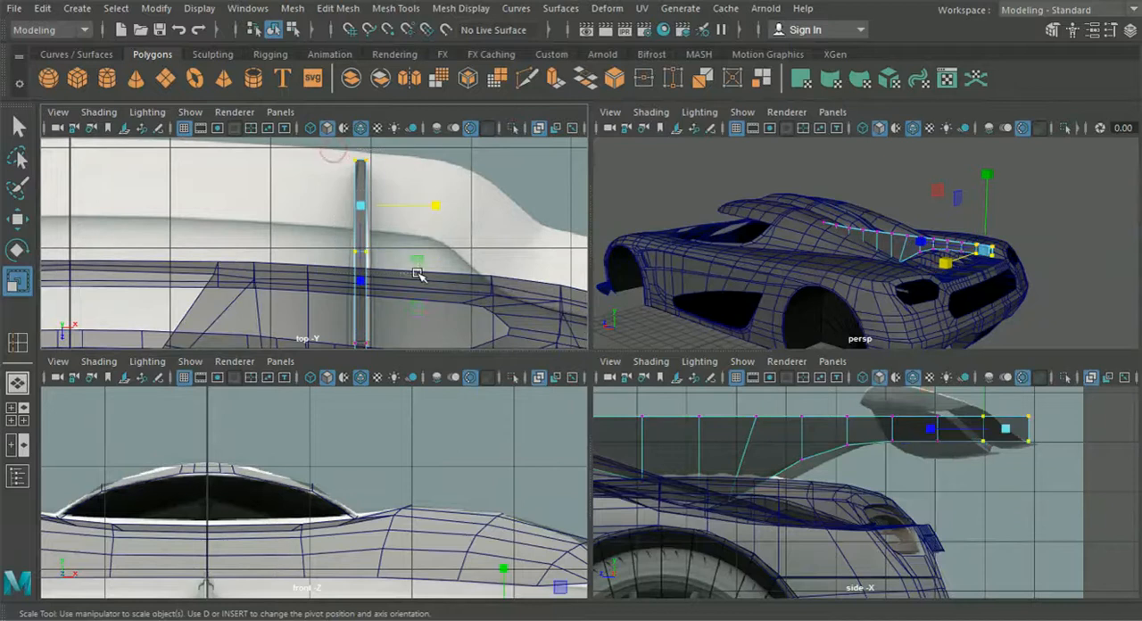
{"action": "middle_click_drag", "start_coordinate": [395, 315], "coordinate": [402, 252], "text": "alt"}
{"action": "left_click_drag", "start_coordinate": [421, 301], "coordinate": [344, 133]}
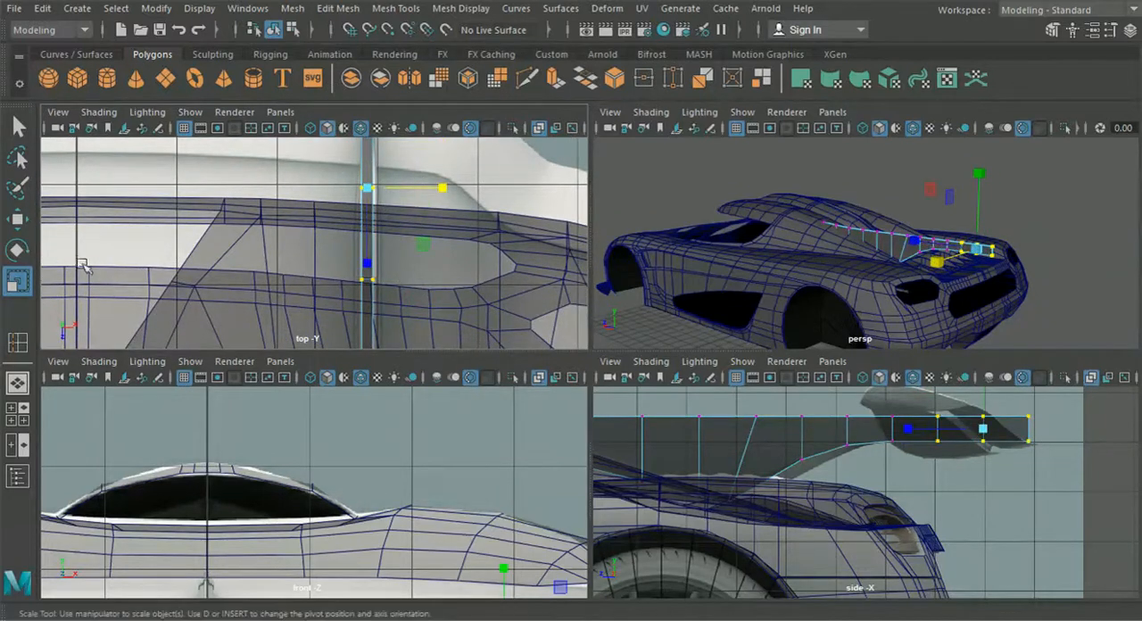
{"action": "middle_click_drag", "start_coordinate": [313, 264], "coordinate": [313, 295], "text": "alt"}
{"action": "left_click_drag", "start_coordinate": [366, 299], "coordinate": [366, 410]}
{"action": "left_click", "coordinate": [17, 219]}
{"action": "middle_click_drag", "start_coordinate": [219, 274], "coordinate": [235, 257], "text": "alt"}
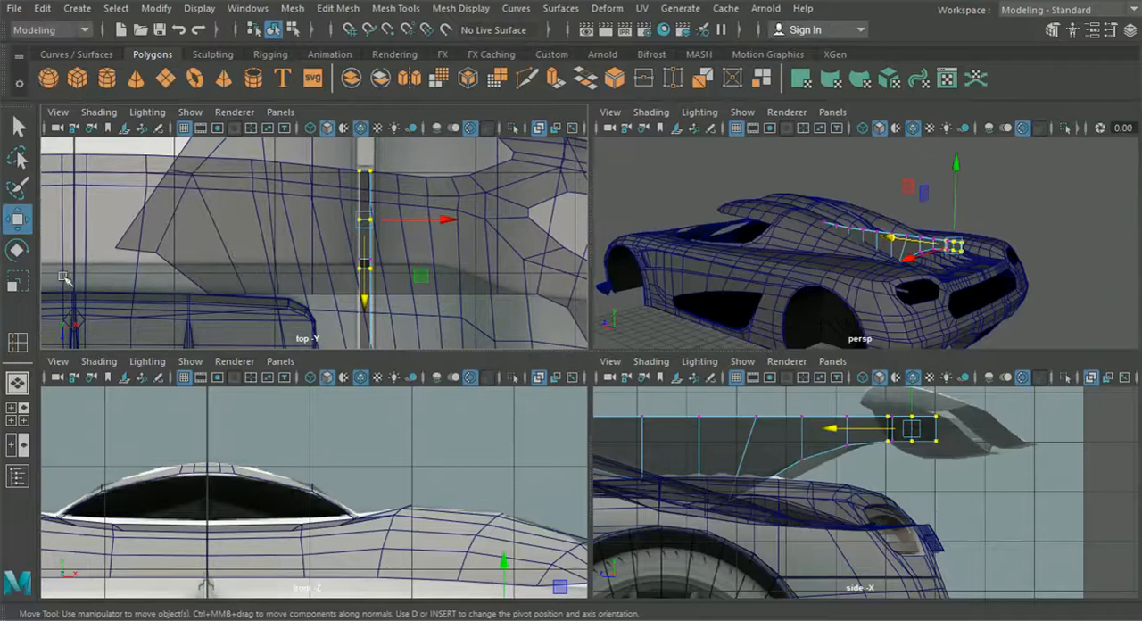
Step: Tighten the spacing of the rear loops along the strut's length and place the foremost of them at about Z -15.97
{"action": "key", "text": "r"}
{"action": "left_click_drag", "start_coordinate": [369, 296], "coordinate": [363, 326]}
{"action": "key", "text": "w"}
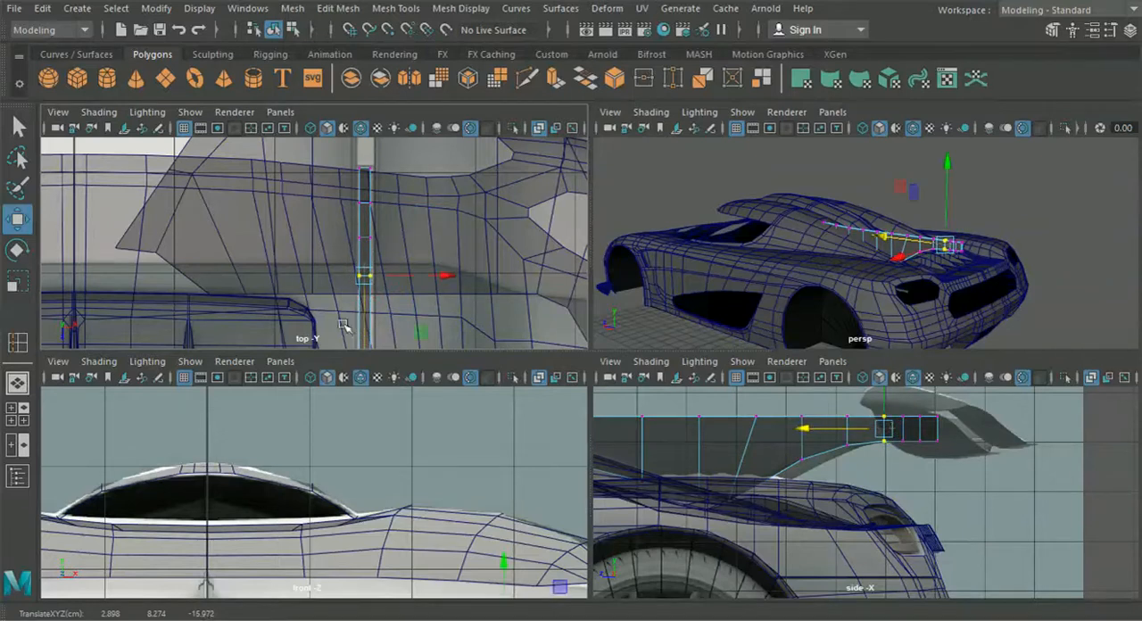
Step: Select the rearmost upper vertices of the strut in a side-on perspective and lower them to start a sloping tip
{"action": "left_click", "coordinate": [18, 383]}
{"action": "left_click_drag", "start_coordinate": [595, 358], "coordinate": [420, 176], "text": "alt"}
{"action": "left_click", "coordinate": [279, 154]}
{"action": "left_click_drag", "start_coordinate": [360, 276], "coordinate": [391, 224], "text": "alt"}
{"action": "right_click_drag", "start_coordinate": [392, 224], "coordinate": [551, 130], "text": "alt"}
{"action": "left_click", "coordinate": [639, 298]}
{"action": "left_click_drag", "start_coordinate": [663, 336], "coordinate": [680, 334], "text": "alt"}
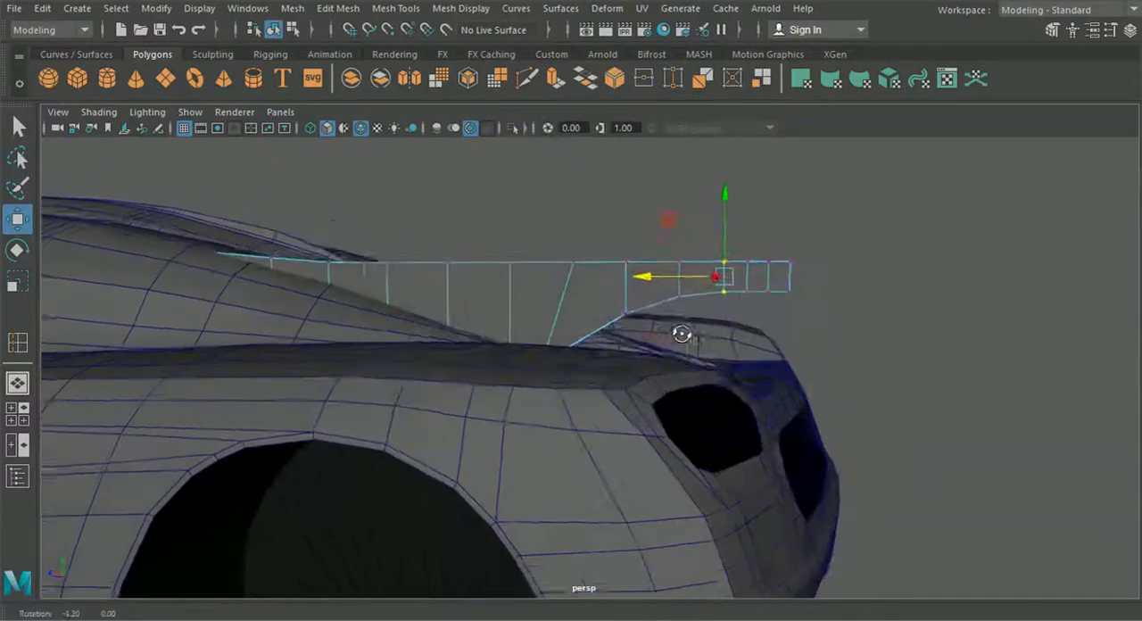
{"action": "middle_click_drag", "start_coordinate": [713, 328], "coordinate": [666, 341], "text": "alt"}
{"action": "right_click_drag", "start_coordinate": [666, 341], "coordinate": [728, 278], "text": "alt"}
{"action": "middle_click_drag", "start_coordinate": [749, 241], "coordinate": [682, 258], "text": "alt"}
{"action": "left_click_drag", "start_coordinate": [770, 199], "coordinate": [822, 231]}
{"action": "left_click_drag", "start_coordinate": [809, 177], "coordinate": [808, 217]}
Step: Lower the neighbouring upper vertices slightly and the rearmost ones further to round off the top of the strut's tip
{"action": "left_click_drag", "start_coordinate": [713, 189], "coordinate": [779, 229]}
{"action": "left_click_drag", "start_coordinate": [756, 179], "coordinate": [758, 193]}
{"action": "left_click_drag", "start_coordinate": [682, 193], "coordinate": [772, 247]}
{"action": "left_click_drag", "start_coordinate": [753, 194], "coordinate": [819, 269]}
{"action": "left_click_drag", "start_coordinate": [806, 200], "coordinate": [811, 215]}
{"action": "scroll", "coordinate": [805, 222], "scroll_direction": "down", "scroll_amount": 2}
{"action": "scroll", "coordinate": [805, 222], "scroll_direction": "down", "scroll_amount": 1}
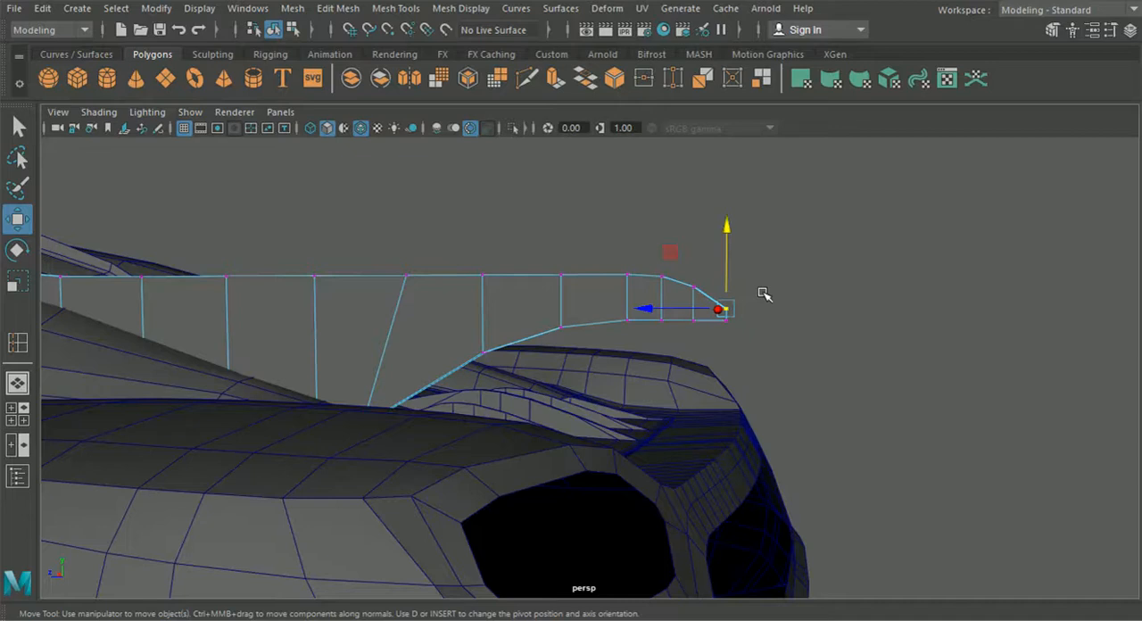
{"action": "scroll", "coordinate": [746, 331], "scroll_direction": "down", "scroll_amount": 4}
{"action": "scroll", "coordinate": [701, 353], "scroll_direction": "up", "scroll_amount": 1}
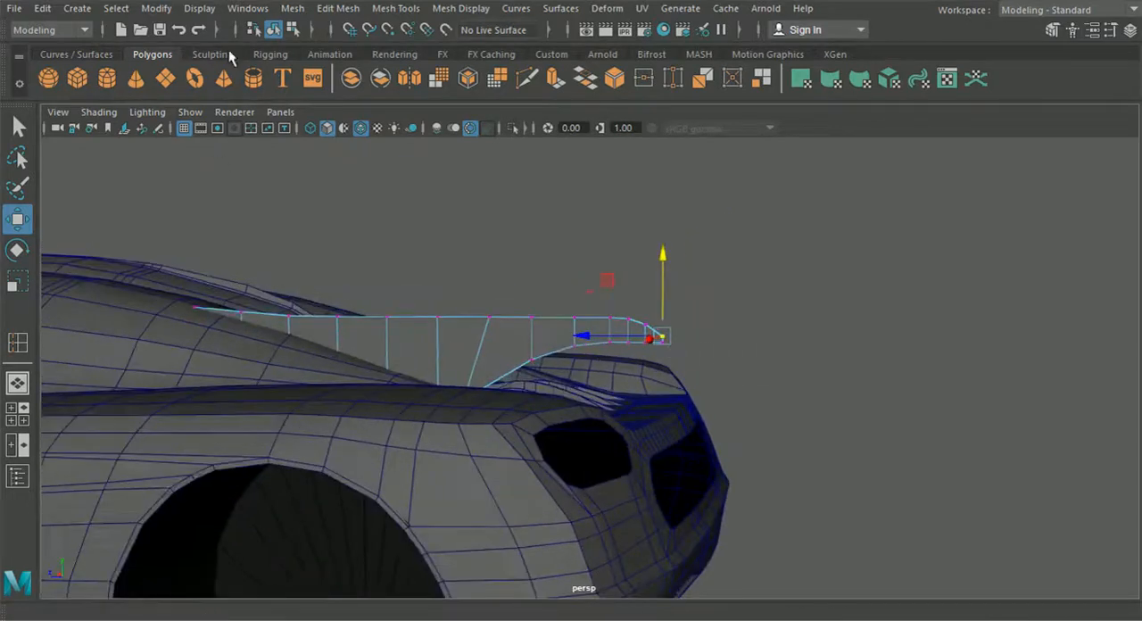
Step: Select the whole strut and examine its shape in perspective and its alignment with the reference in the top view
{"action": "left_click", "coordinate": [273, 29]}
{"action": "left_click", "coordinate": [449, 201]}
{"action": "left_click_drag", "start_coordinate": [448, 201], "coordinate": [569, 303], "text": "alt"}
{"action": "scroll", "coordinate": [624, 317], "scroll_direction": "up", "scroll_amount": 6}
{"action": "middle_click_drag", "start_coordinate": [677, 330], "coordinate": [539, 383], "text": "alt"}
{"action": "mouse_move", "coordinate": [539, 383]}
{"action": "left_mouse_down", "text": "alt"}
{"action": "mouse_move", "coordinate": [423, 380]}
{"action": "mouse_move", "coordinate": [492, 352]}
{"action": "mouse_move", "coordinate": [520, 385]}
{"action": "left_mouse_up", "text": "alt"}
{"action": "scroll", "coordinate": [527, 340], "scroll_direction": "up", "scroll_amount": 6}
{"action": "left_click", "coordinate": [565, 320]}
{"action": "left_click_drag", "start_coordinate": [564, 320], "coordinate": [338, 344], "text": "alt"}
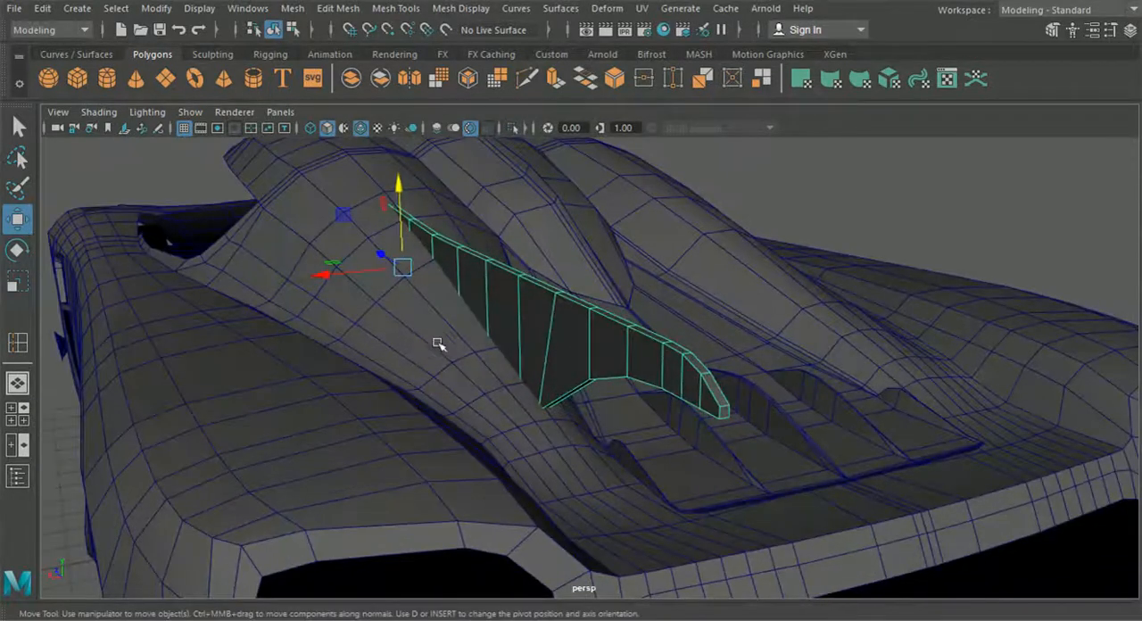
{"action": "left_click", "coordinate": [17, 413]}
{"action": "key", "text": "space"}
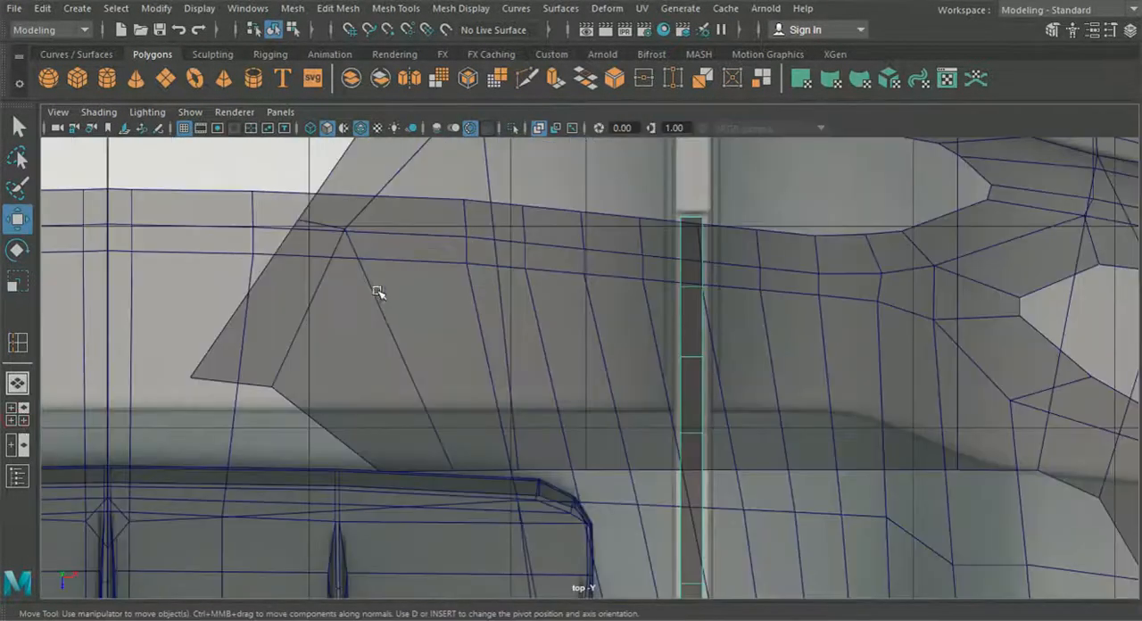
{"action": "scroll", "coordinate": [504, 393], "scroll_direction": "up", "scroll_amount": 8}
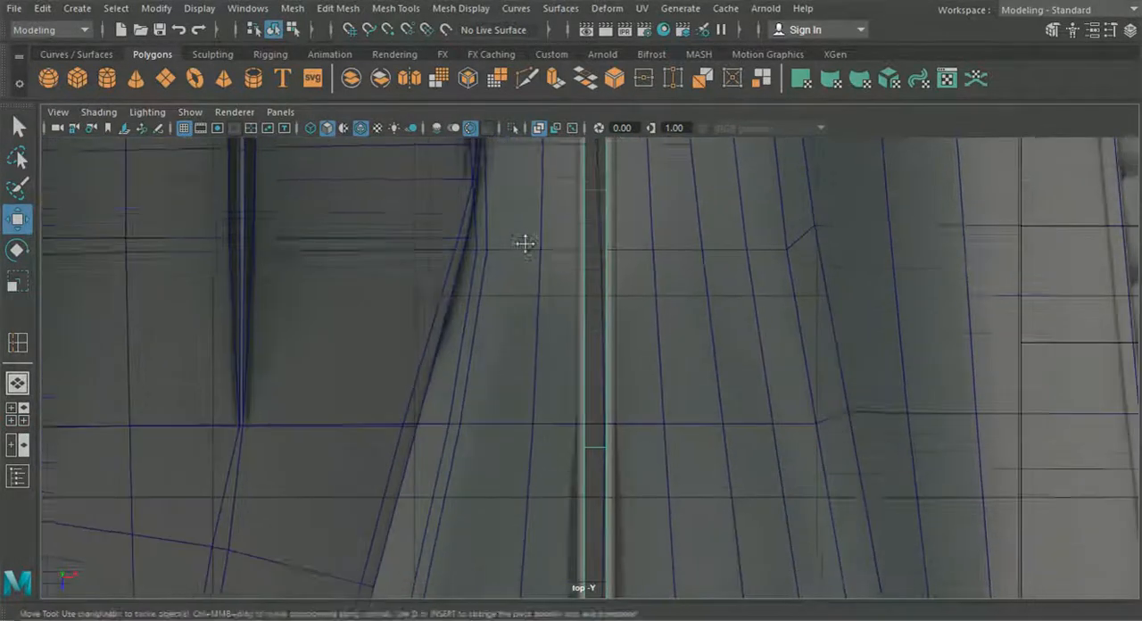
{"action": "middle_click_drag", "start_coordinate": [563, 498], "coordinate": [566, 277], "text": "alt"}
{"action": "mouse_move", "coordinate": [571, 468]}
{"action": "middle_mouse_down", "text": "alt"}
{"action": "mouse_move", "coordinate": [573, 360]}
{"action": "mouse_move", "coordinate": [577, 457]}
{"action": "middle_mouse_up", "text": "alt"}
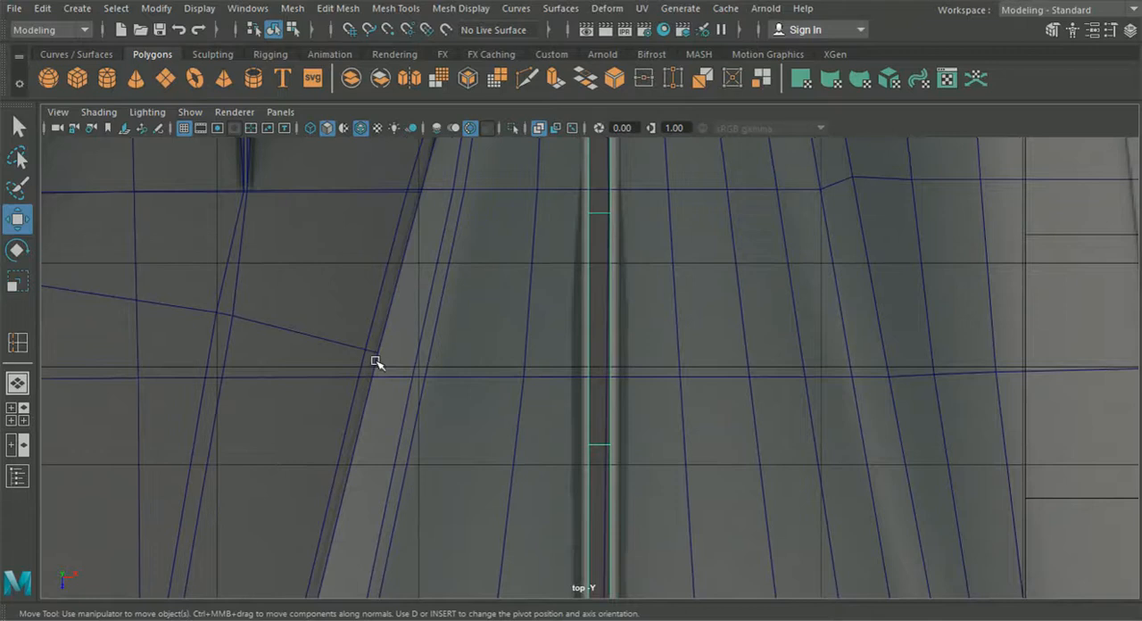
{"action": "right_click_drag", "start_coordinate": [601, 232], "coordinate": [586, 79]}
Step: Select the edges along the underside of the strut's front part from beneath the body and scale them along X
{"action": "left_click", "coordinate": [18, 384]}
{"action": "left_click_drag", "start_coordinate": [502, 425], "coordinate": [852, 383], "text": "alt"}
{"action": "left_click_drag", "start_coordinate": [629, 388], "coordinate": [673, 355], "text": "alt"}
{"action": "left_click", "coordinate": [675, 376], "text": "shift"}
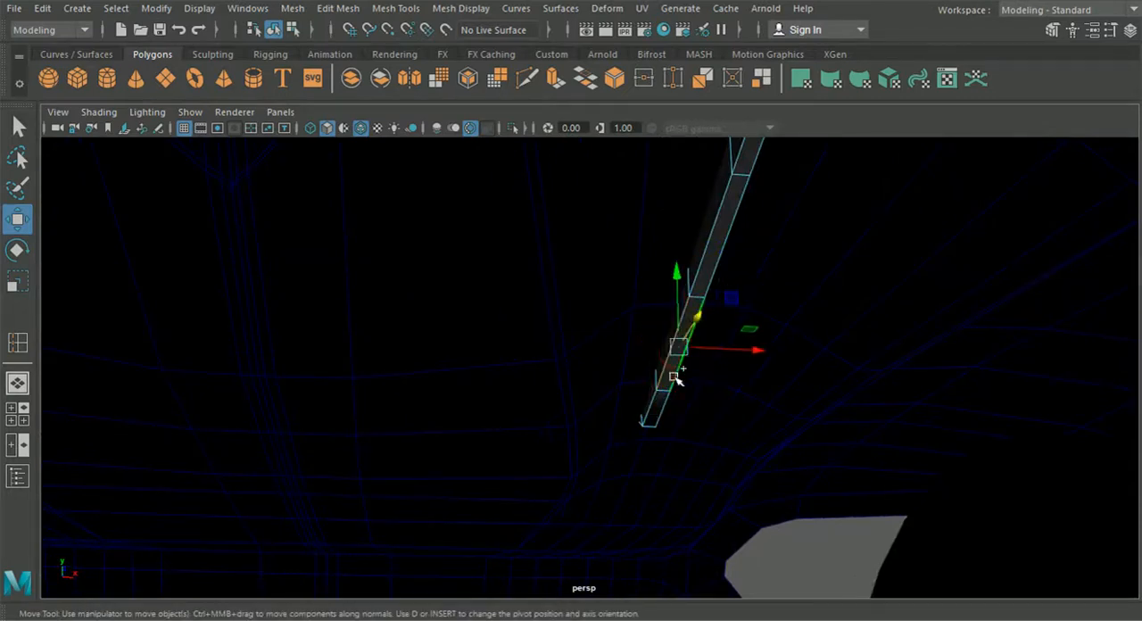
{"action": "left_click", "coordinate": [701, 272], "text": "shift"}
{"action": "left_click_drag", "start_coordinate": [737, 222], "coordinate": [744, 342], "text": "alt"}
{"action": "key", "text": "f"}
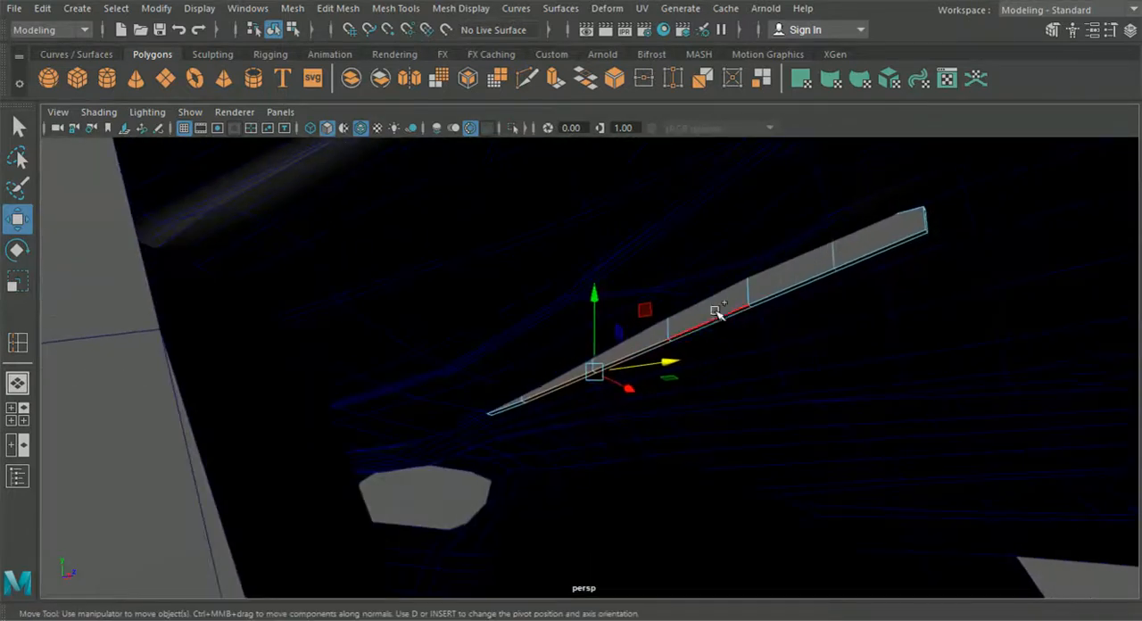
{"action": "left_click_drag", "start_coordinate": [861, 269], "coordinate": [598, 347], "text": "alt"}
{"action": "left_click", "coordinate": [19, 283]}
{"action": "left_click_drag", "start_coordinate": [580, 474], "coordinate": [597, 490]}
{"action": "left_click", "coordinate": [24, 416]}
{"action": "key", "text": "space"}
{"action": "left_click_drag", "start_coordinate": [654, 443], "coordinate": [661, 444]}
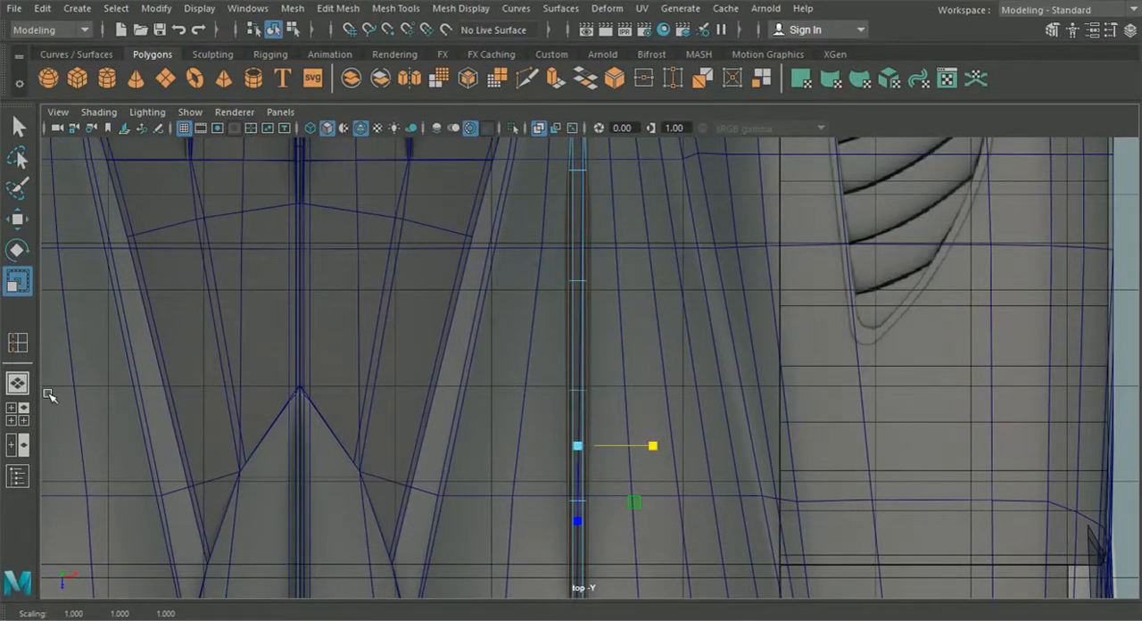
{"action": "left_click", "coordinate": [18, 383]}
{"action": "left_click_drag", "start_coordinate": [181, 389], "coordinate": [130, 402], "text": "alt"}
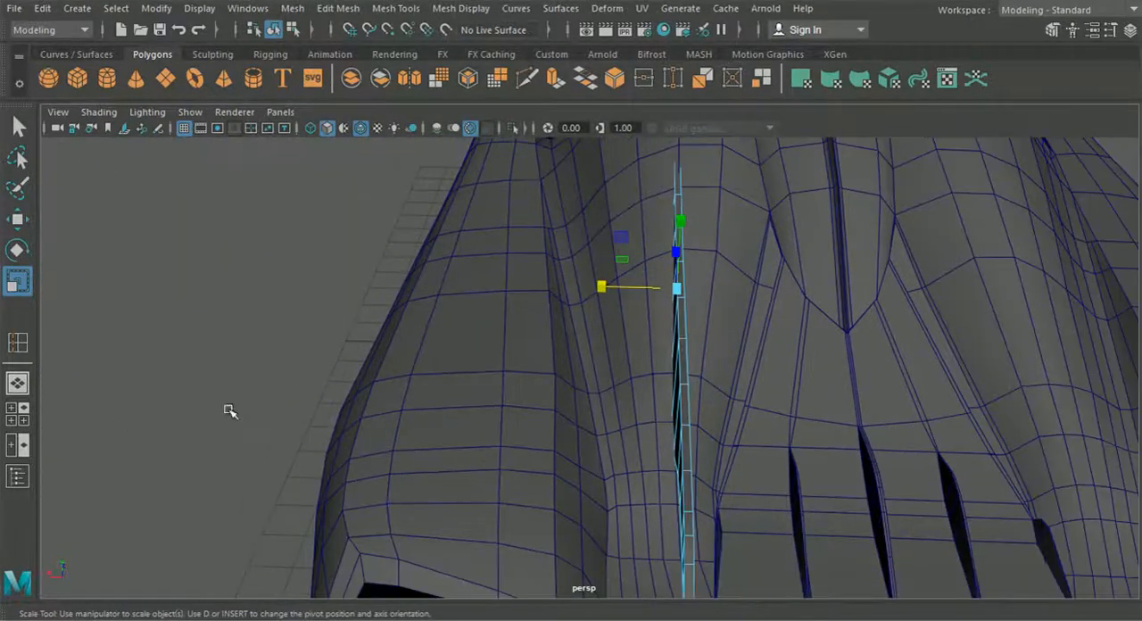
Step: Insert a lengthwise edge loop along the middle of the strut, with Insert Edge Loop set to Equal distance from edge
{"action": "left_click", "coordinate": [294, 11]}
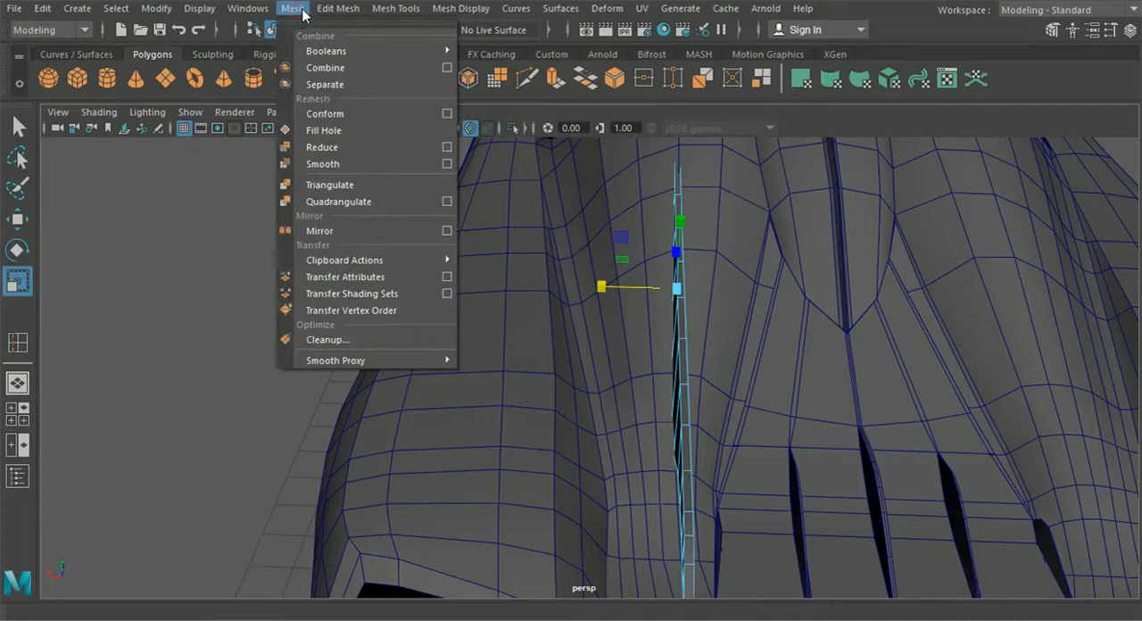
{"action": "mouse_move", "coordinate": [320, 11]}
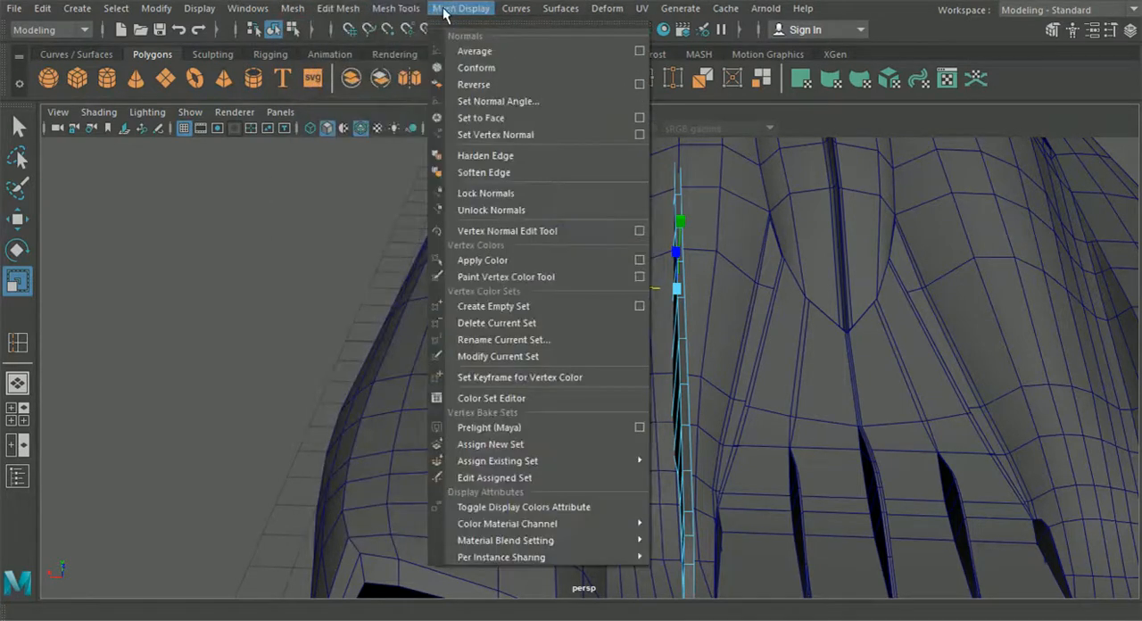
{"action": "mouse_move", "coordinate": [419, 12]}
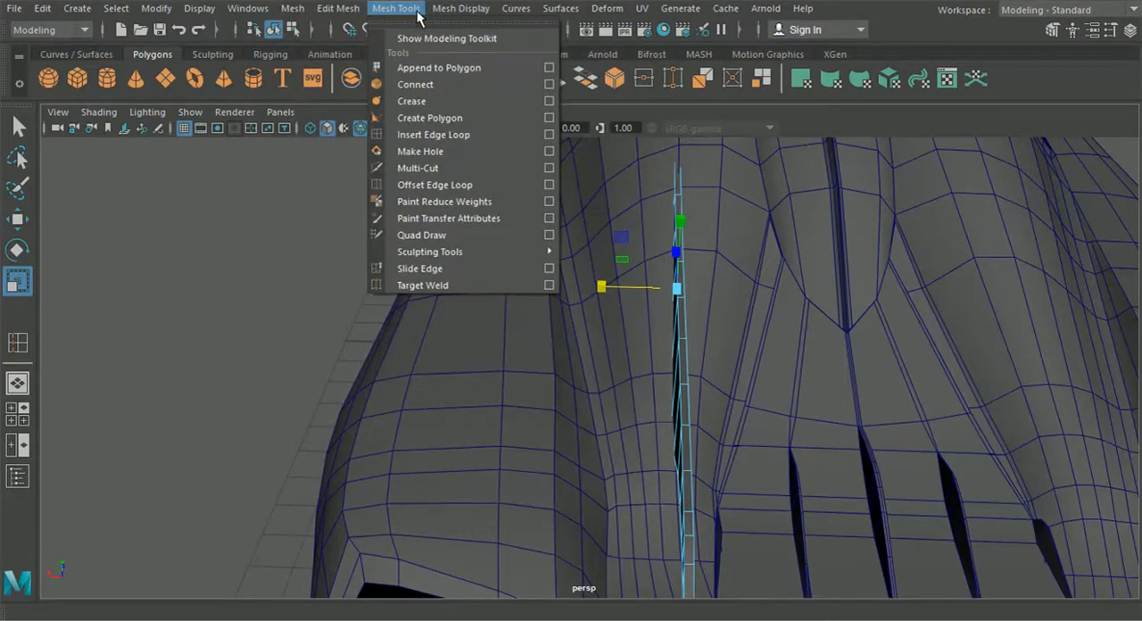
{"action": "left_click", "coordinate": [442, 137]}
{"action": "middle_click_drag", "start_coordinate": [685, 345], "coordinate": [676, 313], "text": "alt"}
{"action": "left_click", "coordinate": [1102, 31]}
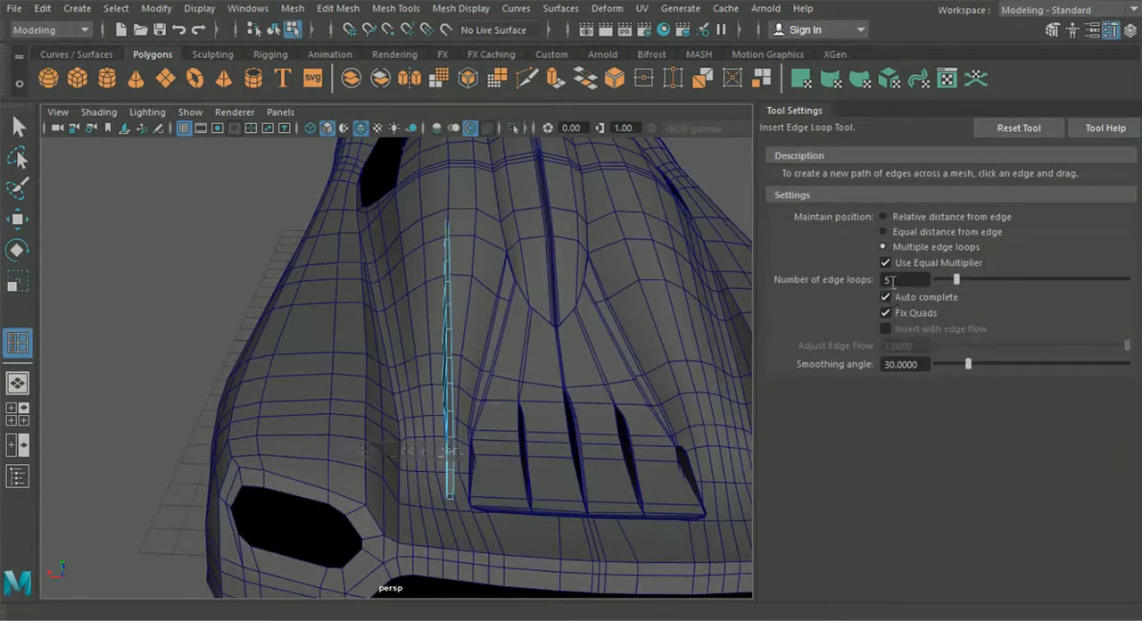
{"action": "left_click", "coordinate": [882, 217]}
{"action": "scroll", "coordinate": [647, 329], "scroll_direction": "up", "scroll_amount": 4}
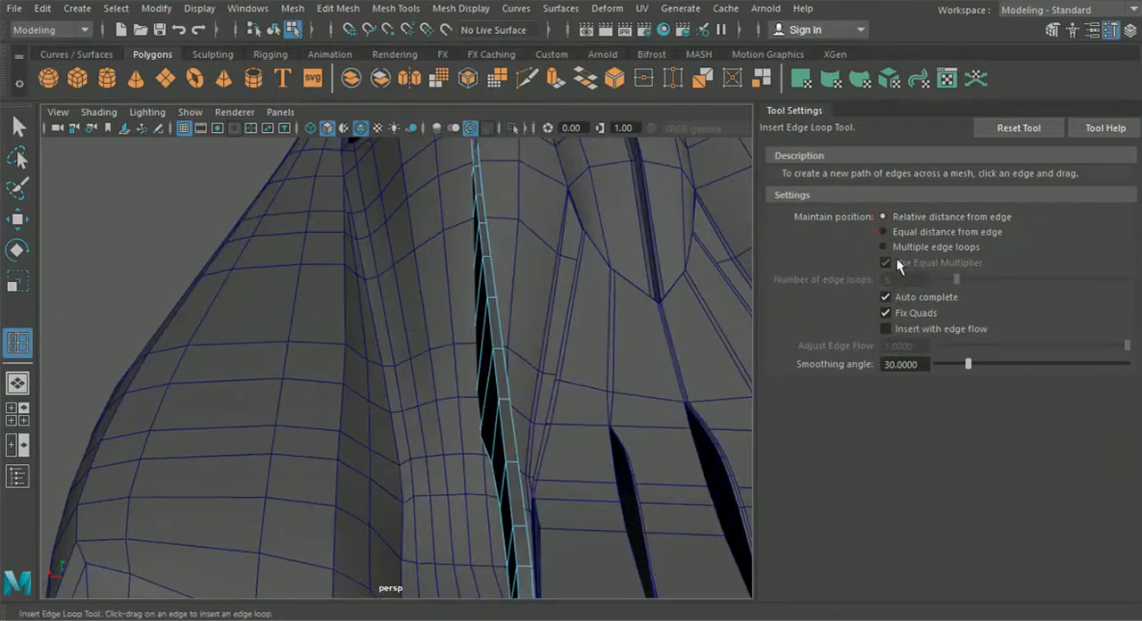
{"action": "middle_click_drag", "start_coordinate": [613, 350], "coordinate": [596, 288], "text": "alt"}
{"action": "left_click", "coordinate": [929, 231]}
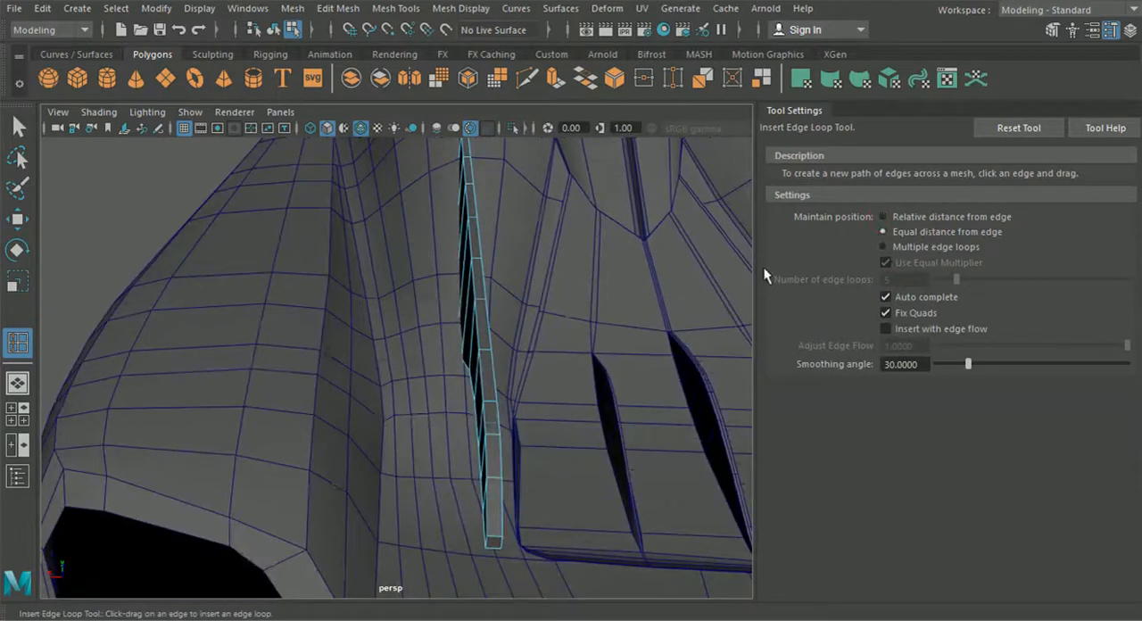
{"action": "middle_click_drag", "start_coordinate": [575, 326], "coordinate": [569, 285], "text": "alt"}
{"action": "left_click_drag", "start_coordinate": [569, 283], "coordinate": [663, 388], "text": "alt"}
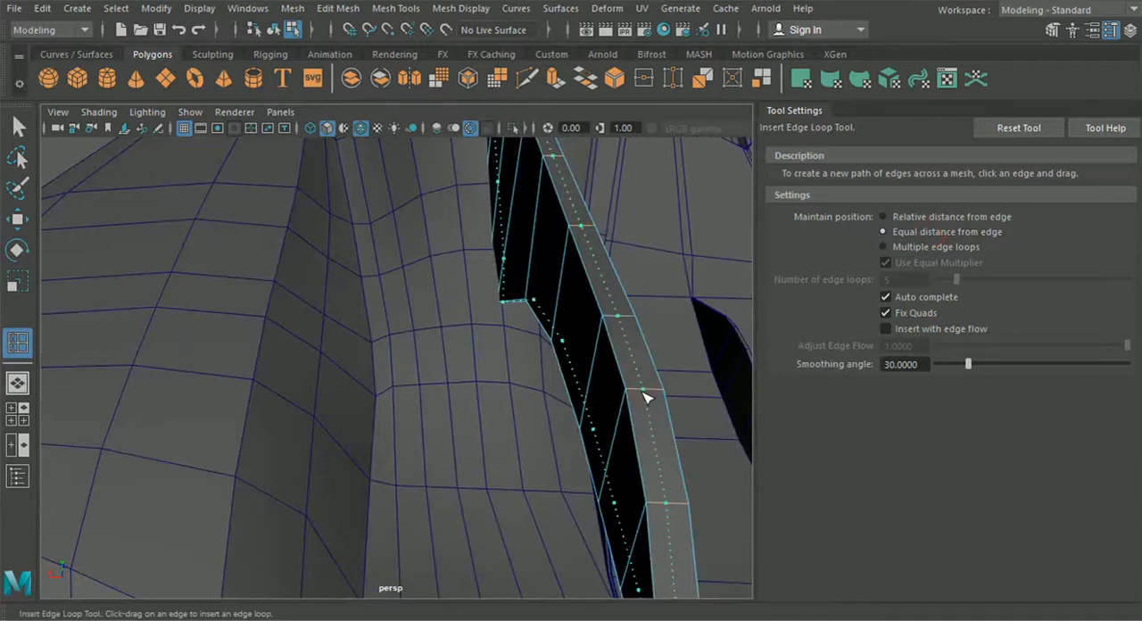
{"action": "left_click_drag", "start_coordinate": [648, 399], "coordinate": [625, 387], "text": "alt"}
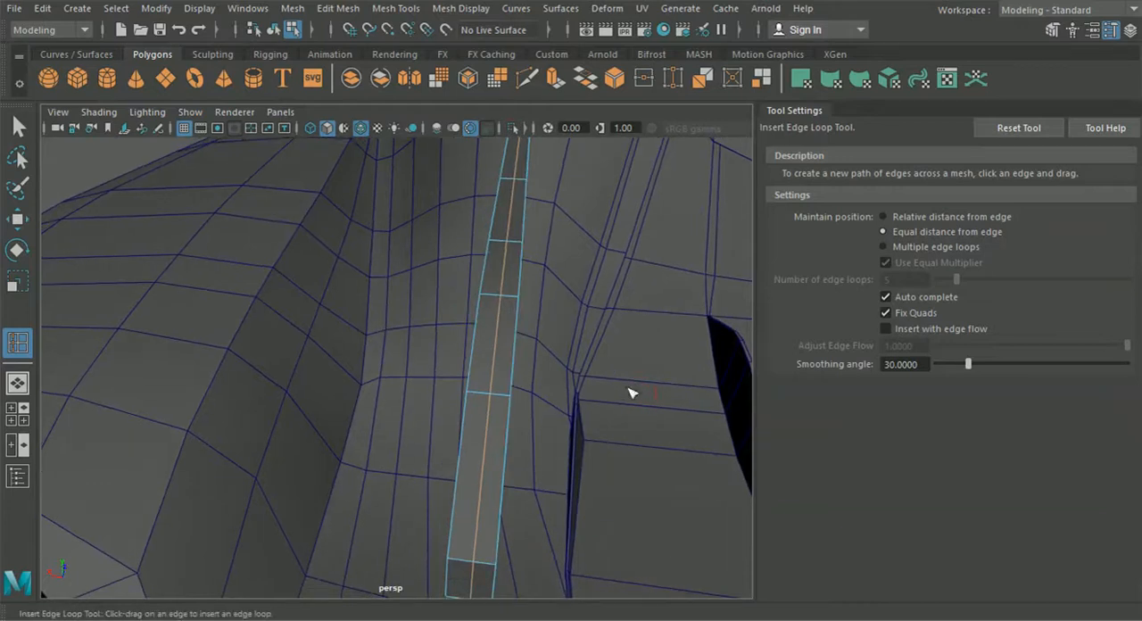
Step: Redo the strut's lengthwise middle edge loop with Multiple edge loops set to 1, and restore relative distance from edge
{"action": "left_click", "coordinate": [883, 246]}
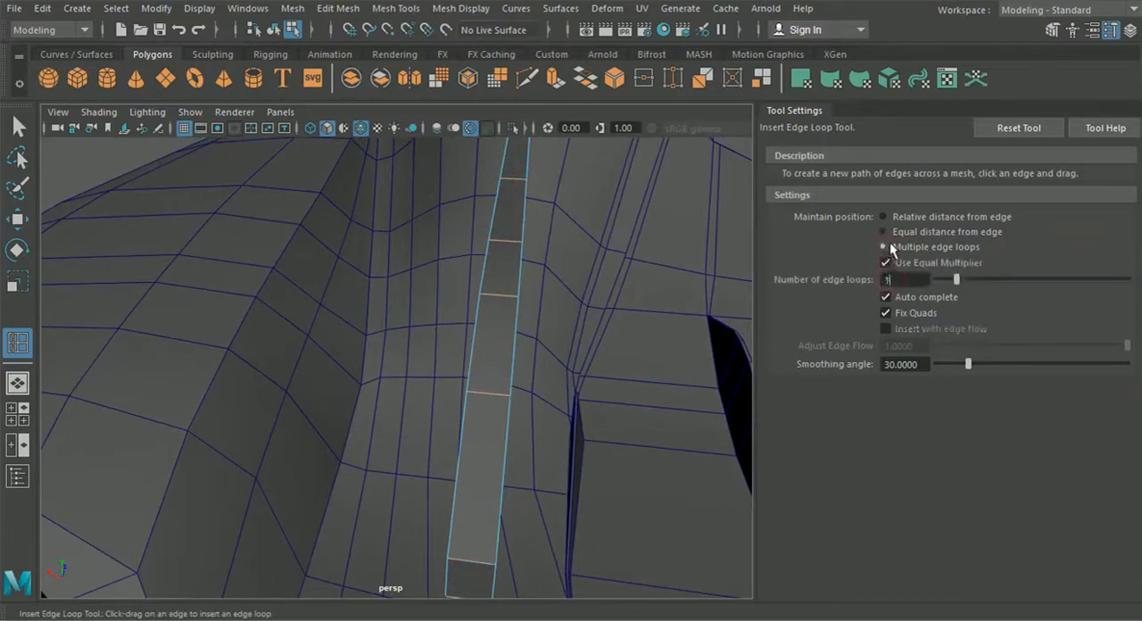
{"action": "left_click_drag", "start_coordinate": [484, 404], "coordinate": [482, 405]}
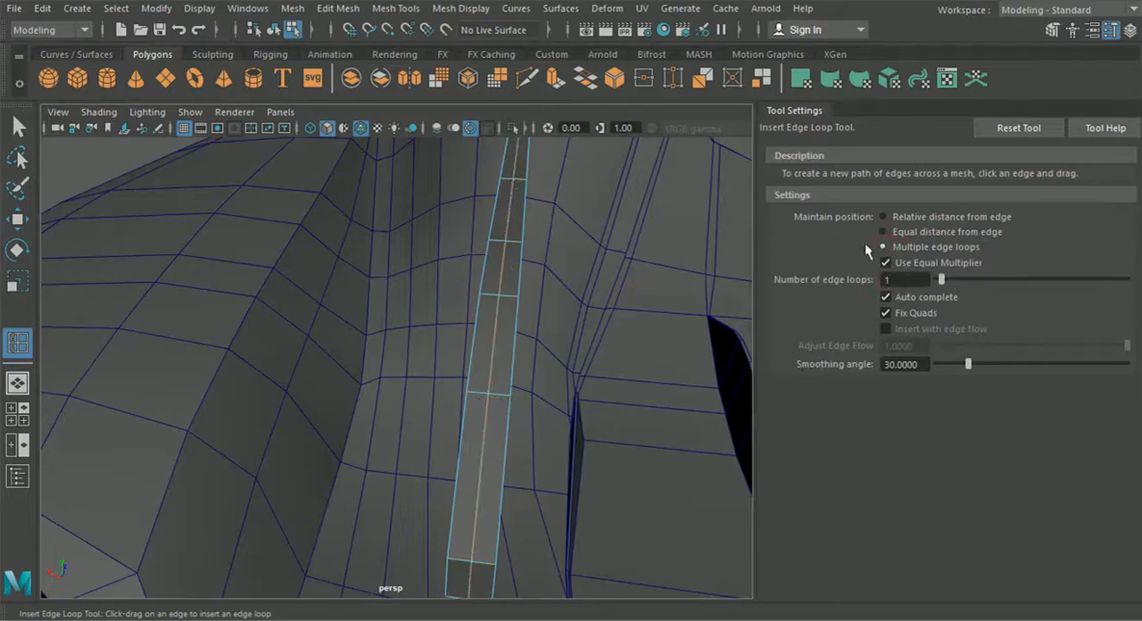
{"action": "left_click", "coordinate": [883, 217]}
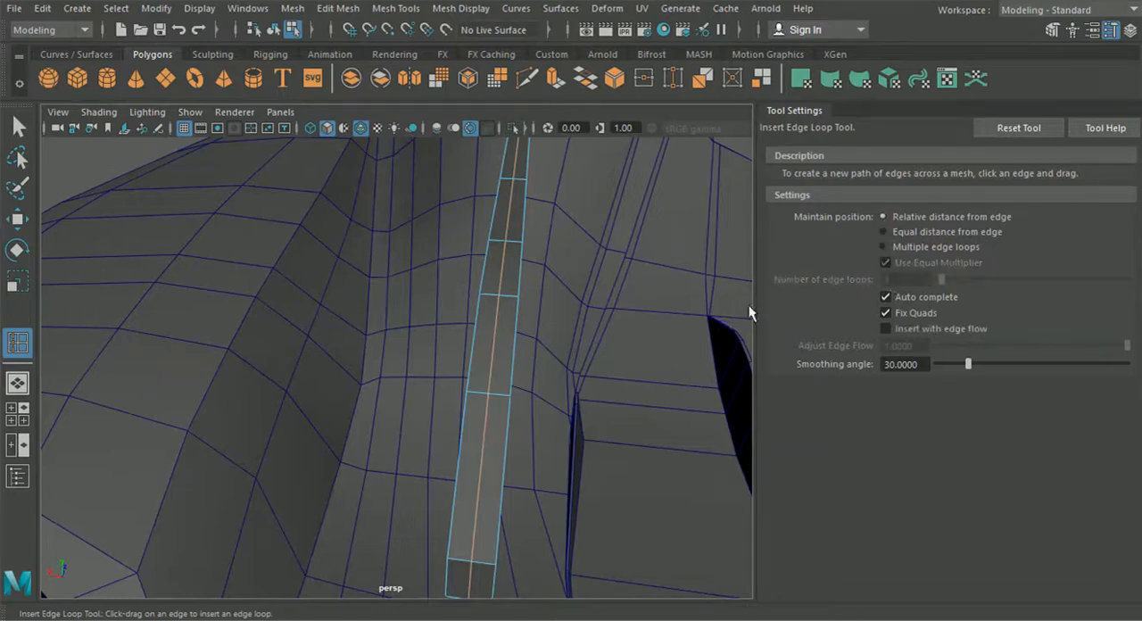
Step: Select the middle-loop vertices on the underside of the strut's curve and move them slightly rearward in the side view
{"action": "scroll", "coordinate": [672, 360], "scroll_direction": "down", "scroll_amount": 5}
{"action": "left_click_drag", "start_coordinate": [673, 359], "coordinate": [710, 335], "text": "alt"}
{"action": "key", "text": "w"}
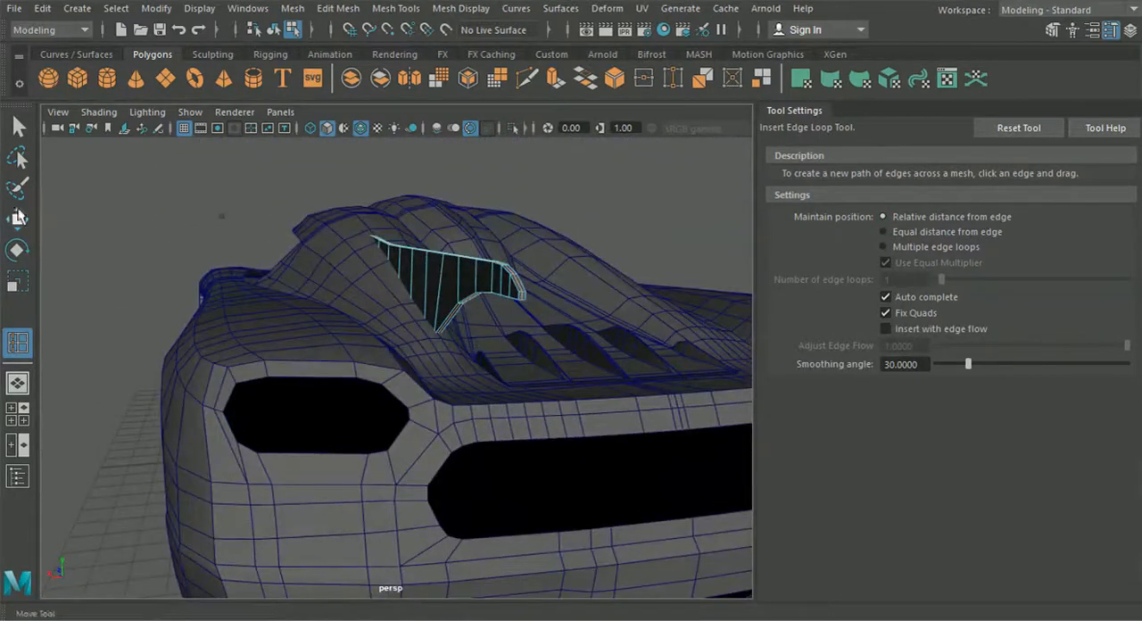
{"action": "right_click_drag", "start_coordinate": [464, 277], "coordinate": [393, 129]}
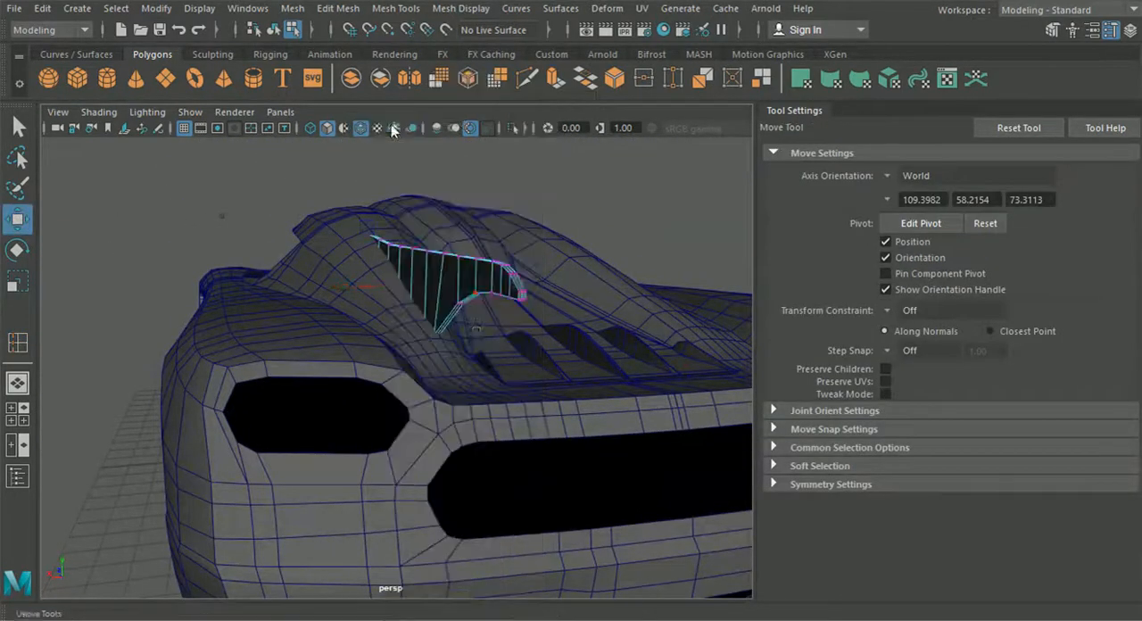
{"action": "scroll", "coordinate": [475, 341], "scroll_direction": "up", "scroll_amount": 8}
{"action": "left_click_drag", "start_coordinate": [473, 343], "coordinate": [504, 280], "text": "alt"}
{"action": "left_click", "coordinate": [496, 269]}
{"action": "left_click_drag", "start_coordinate": [509, 328], "coordinate": [455, 337], "text": "alt"}
{"action": "left_click", "coordinate": [521, 229], "text": "shift"}
{"action": "key", "text": "ctrl+z"}
{"action": "left_click_drag", "start_coordinate": [526, 237], "coordinate": [433, 309], "text": "alt"}
{"action": "right_click_drag", "start_coordinate": [433, 309], "coordinate": [580, 425], "text": "alt"}
{"action": "left_click", "coordinate": [545, 243], "text": "shift"}
{"action": "left_click_drag", "start_coordinate": [627, 250], "coordinate": [508, 314], "text": "alt"}
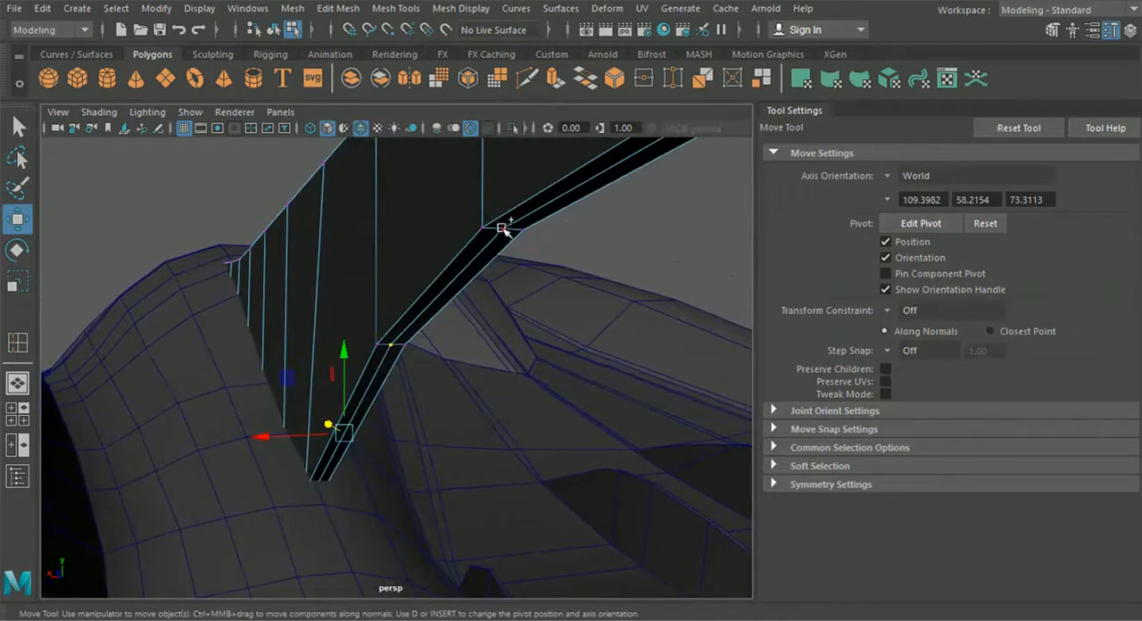
{"action": "left_click", "coordinate": [17, 413]}
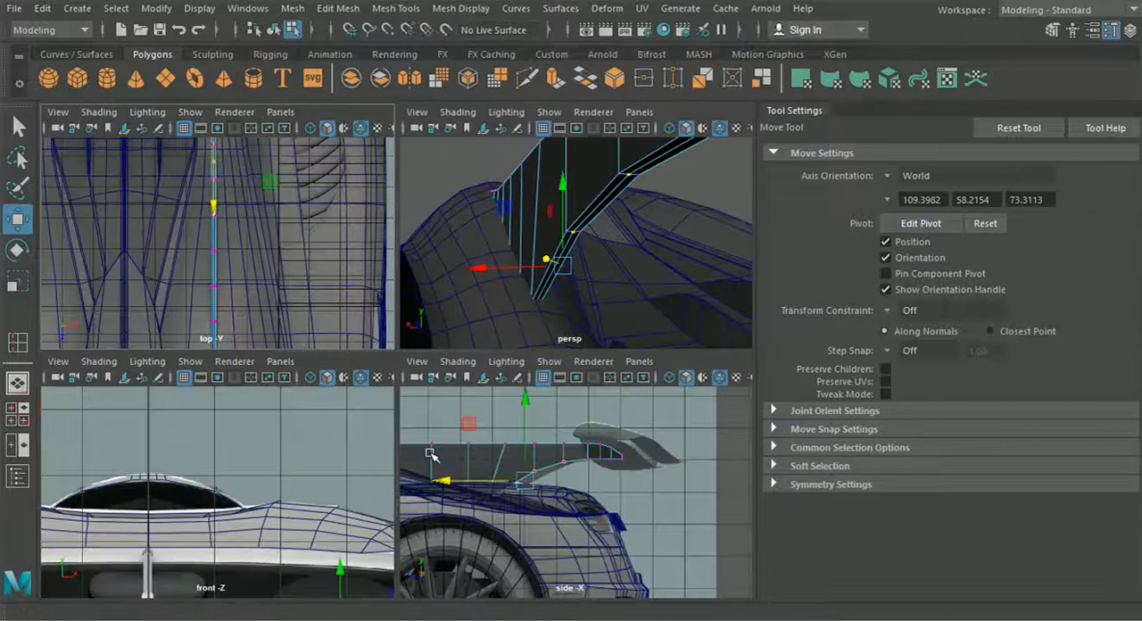
{"action": "key", "text": "space"}
{"action": "left_click_drag", "start_coordinate": [265, 345], "coordinate": [232, 348]}
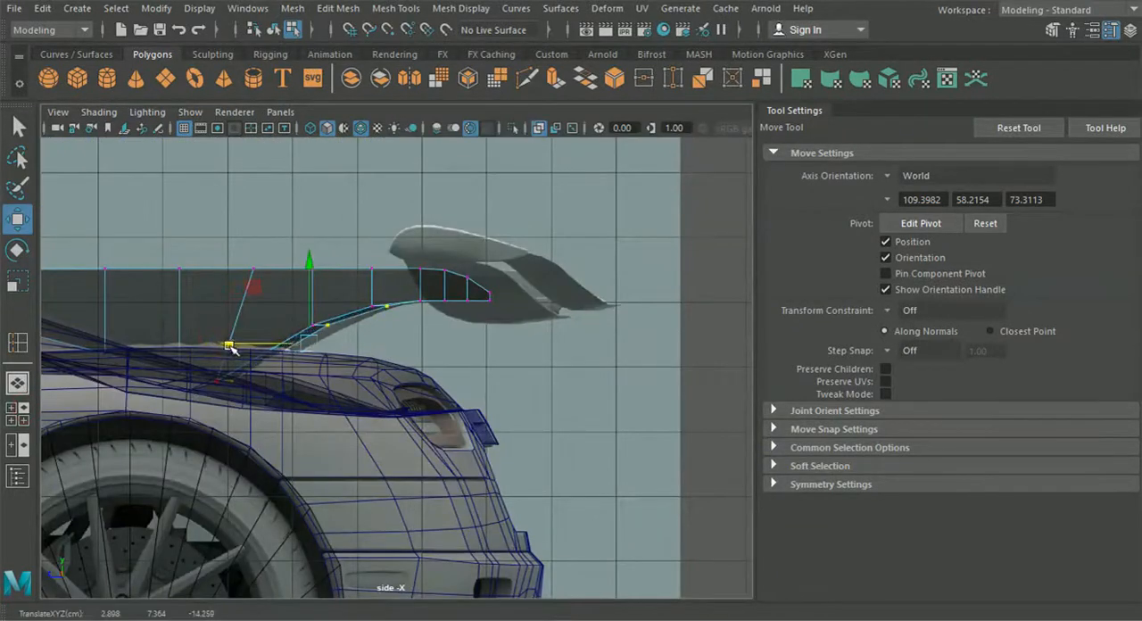
Step: Adjust the strut's middle underside vertices individually down and rearward to follow the lower contour of the side-view reference
{"action": "scroll", "coordinate": [308, 317], "scroll_direction": "up", "scroll_amount": 3}
{"action": "middle_click_drag", "start_coordinate": [312, 321], "coordinate": [380, 344], "text": "alt"}
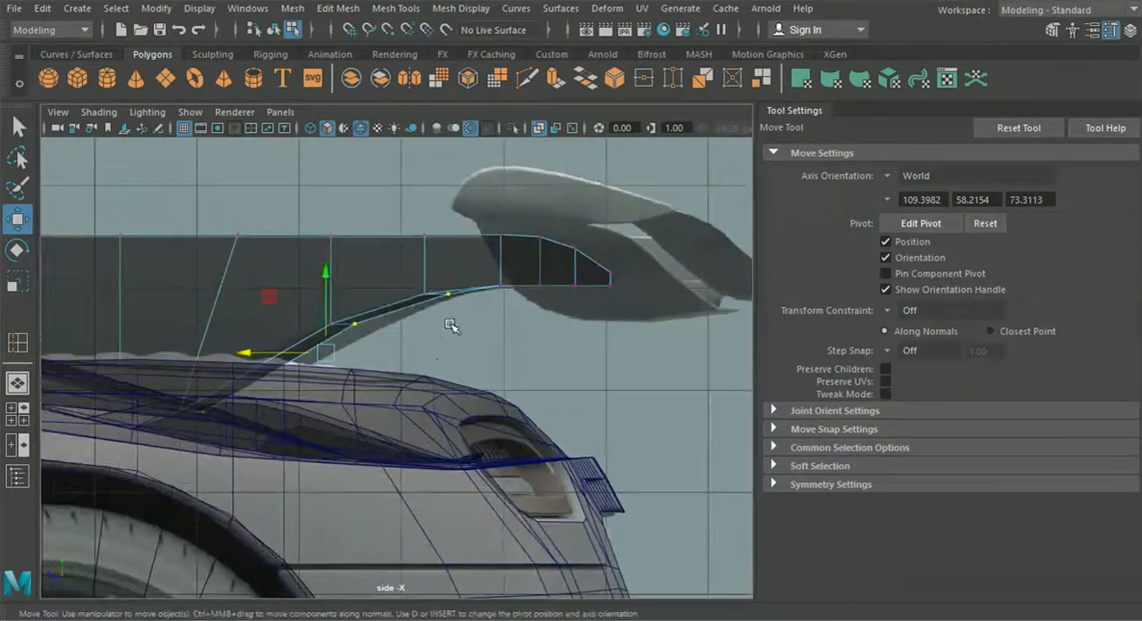
{"action": "scroll", "coordinate": [450, 321], "scroll_direction": "up", "scroll_amount": 3}
{"action": "left_click", "coordinate": [480, 248]}
{"action": "left_click_drag", "start_coordinate": [477, 185], "coordinate": [475, 202]}
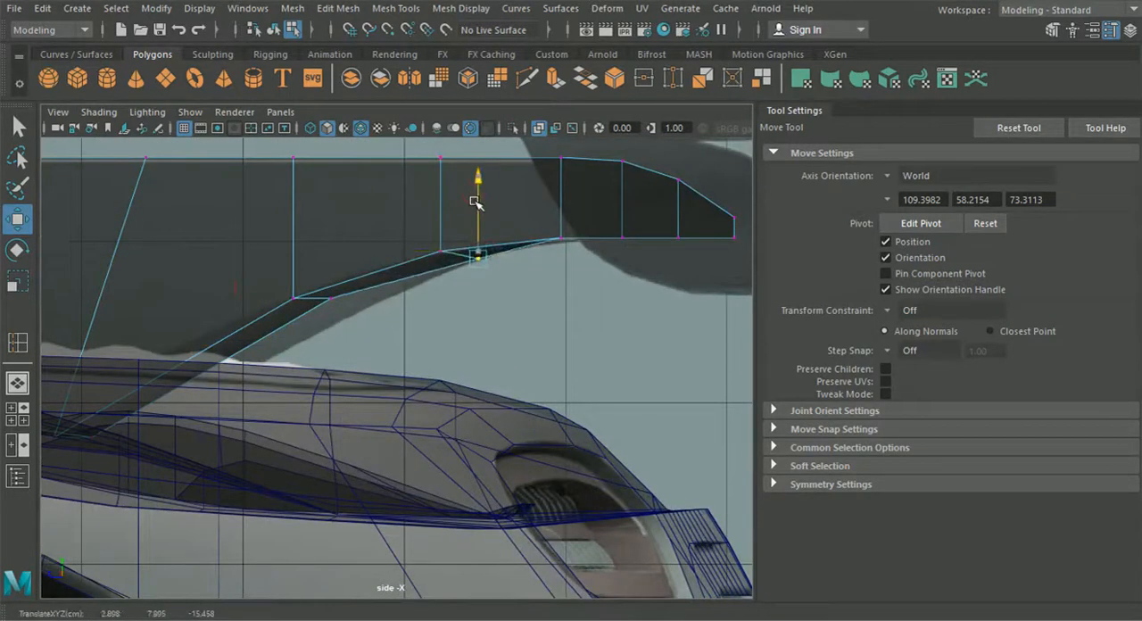
{"action": "left_click", "coordinate": [331, 298]}
{"action": "left_click_drag", "start_coordinate": [331, 298], "coordinate": [355, 326]}
{"action": "middle_click_drag", "start_coordinate": [319, 345], "coordinate": [451, 318], "text": "alt"}
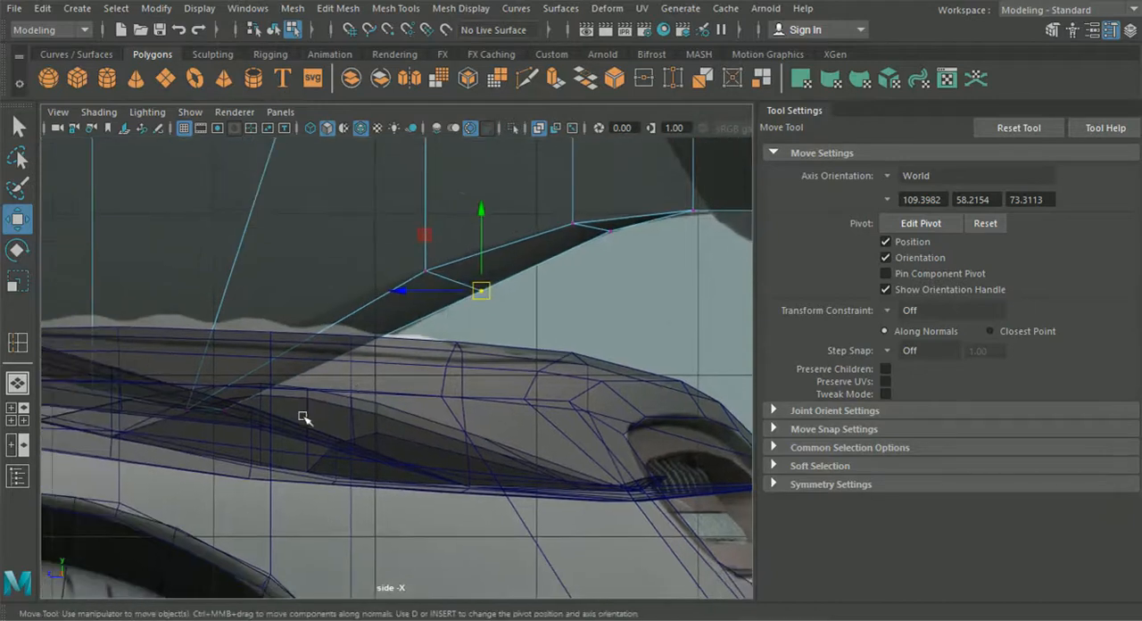
{"action": "left_click_drag", "start_coordinate": [214, 409], "coordinate": [253, 409]}
Step: Examine the reshaped strut and its underside in perspective from several angles
{"action": "left_click", "coordinate": [18, 382]}
{"action": "left_click_drag", "start_coordinate": [413, 421], "coordinate": [453, 439], "text": "alt"}
{"action": "left_click_drag", "start_coordinate": [299, 505], "coordinate": [328, 513]}
{"action": "left_click_drag", "start_coordinate": [381, 447], "coordinate": [196, 429]}
{"action": "scroll", "coordinate": [387, 470], "scroll_direction": "down", "scroll_amount": 10}
{"action": "left_click", "coordinate": [307, 216]}
{"action": "scroll", "coordinate": [424, 364], "scroll_direction": "up", "scroll_amount": 8}
{"action": "left_click_drag", "start_coordinate": [424, 372], "coordinate": [522, 375], "text": "alt"}
{"action": "left_click", "coordinate": [387, 363]}
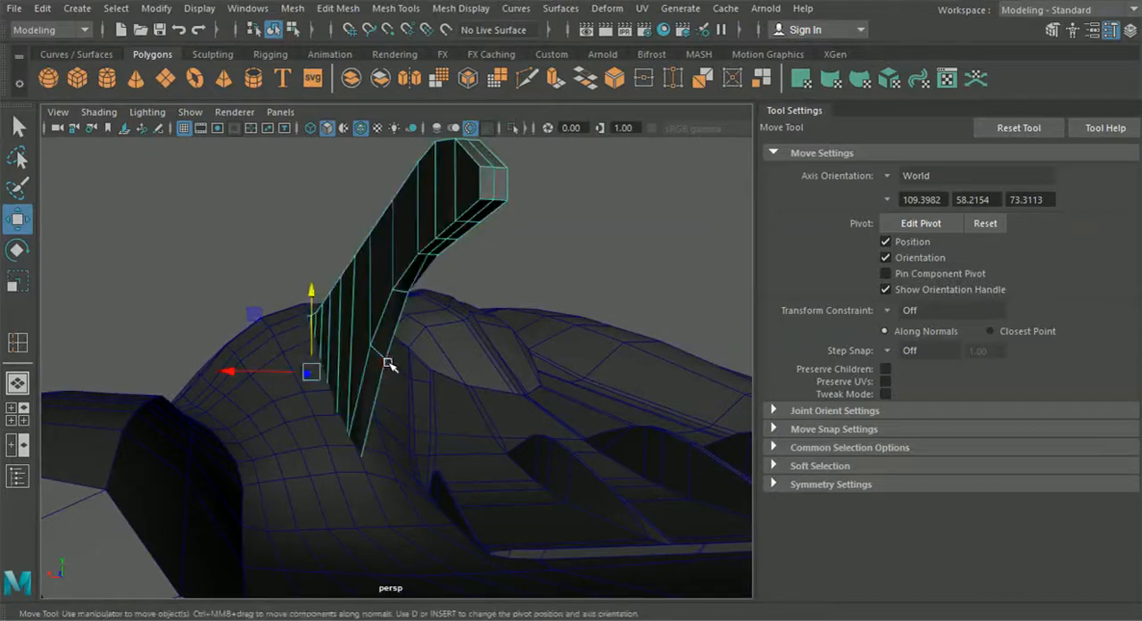
{"action": "left_click_drag", "start_coordinate": [380, 359], "coordinate": [331, 420], "text": "alt"}
{"action": "left_click", "coordinate": [292, 8]}
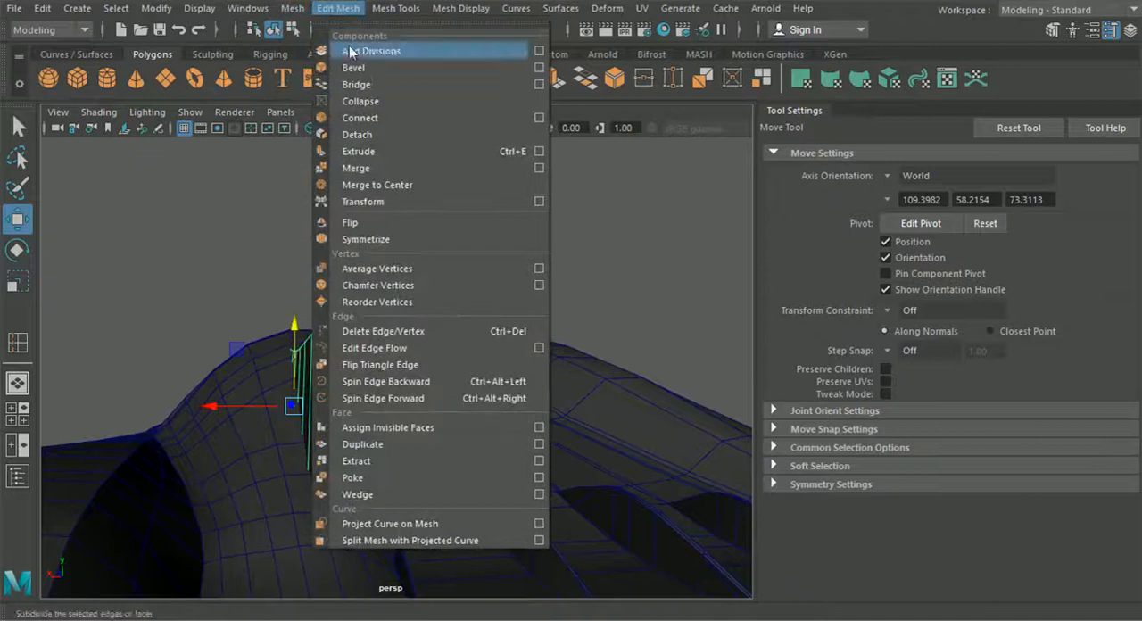
{"action": "mouse_move", "coordinate": [395, 14]}
{"action": "left_click", "coordinate": [432, 136]}
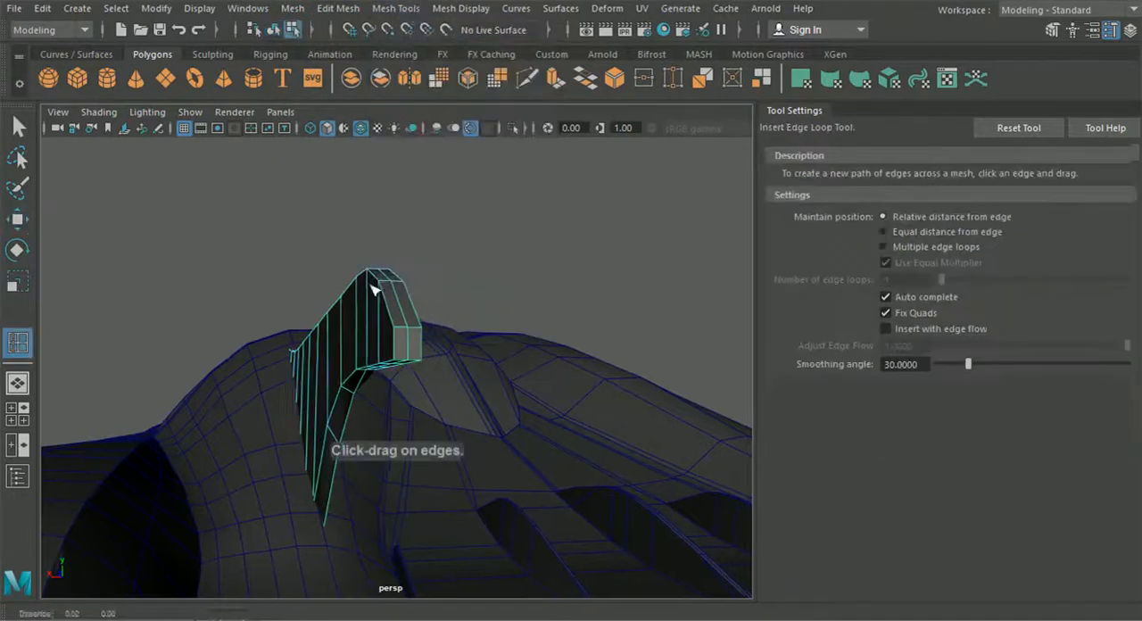
{"action": "right_click_drag", "start_coordinate": [386, 317], "coordinate": [412, 374], "text": "alt"}
{"action": "left_click", "coordinate": [421, 237]}
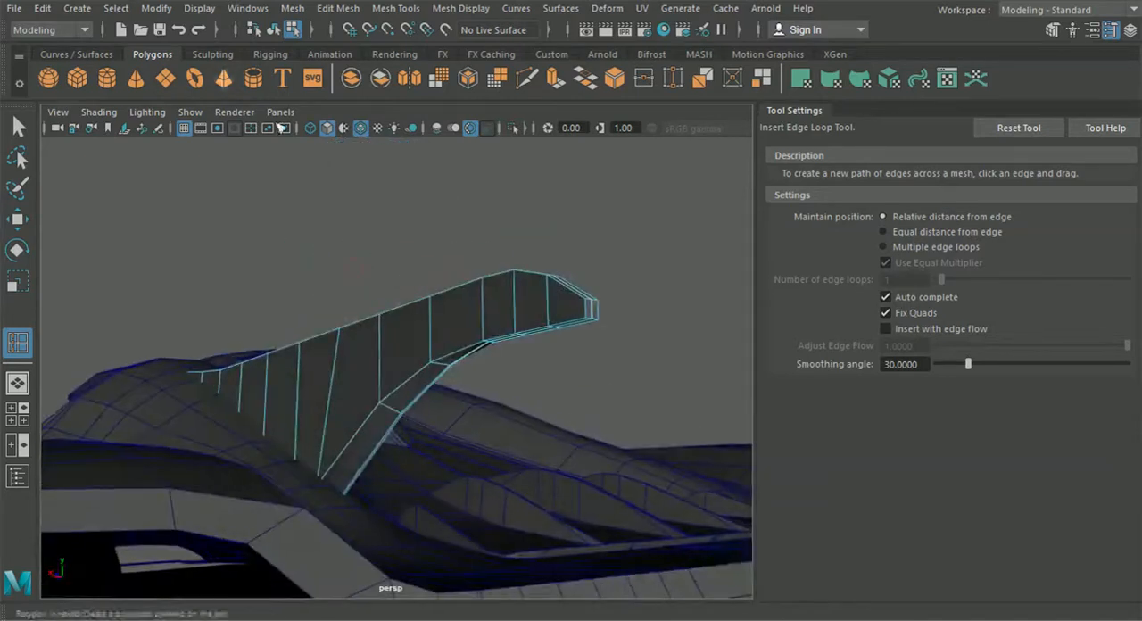
{"action": "left_click", "coordinate": [273, 29]}
{"action": "key", "text": "q"}
Step: Create a polygon cube and move it up and back to the rear end of the wing strut
{"action": "left_click_drag", "start_coordinate": [285, 241], "coordinate": [453, 330], "text": "alt"}
{"action": "left_click_drag", "start_coordinate": [402, 364], "coordinate": [448, 398], "text": "alt"}
{"action": "scroll", "coordinate": [384, 392], "scroll_direction": "up", "scroll_amount": 5}
{"action": "right_click_drag", "start_coordinate": [439, 398], "coordinate": [527, 278], "text": "alt"}
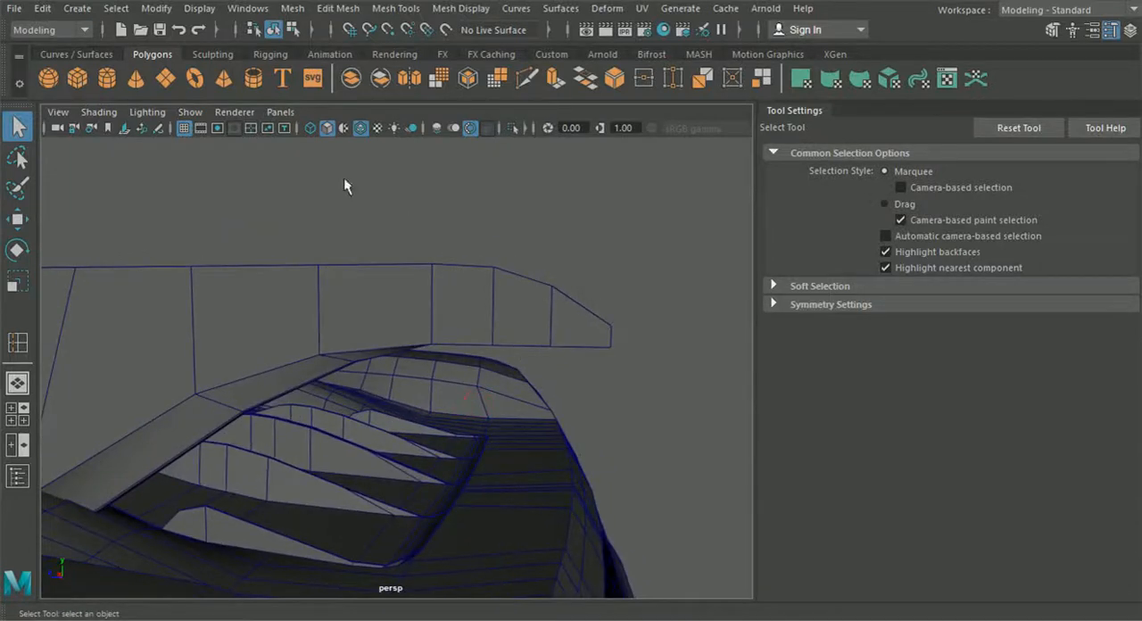
{"action": "left_click_drag", "start_coordinate": [210, 188], "coordinate": [321, 358], "text": "alt"}
{"action": "right_click_drag", "start_coordinate": [321, 357], "coordinate": [167, 264], "text": "alt"}
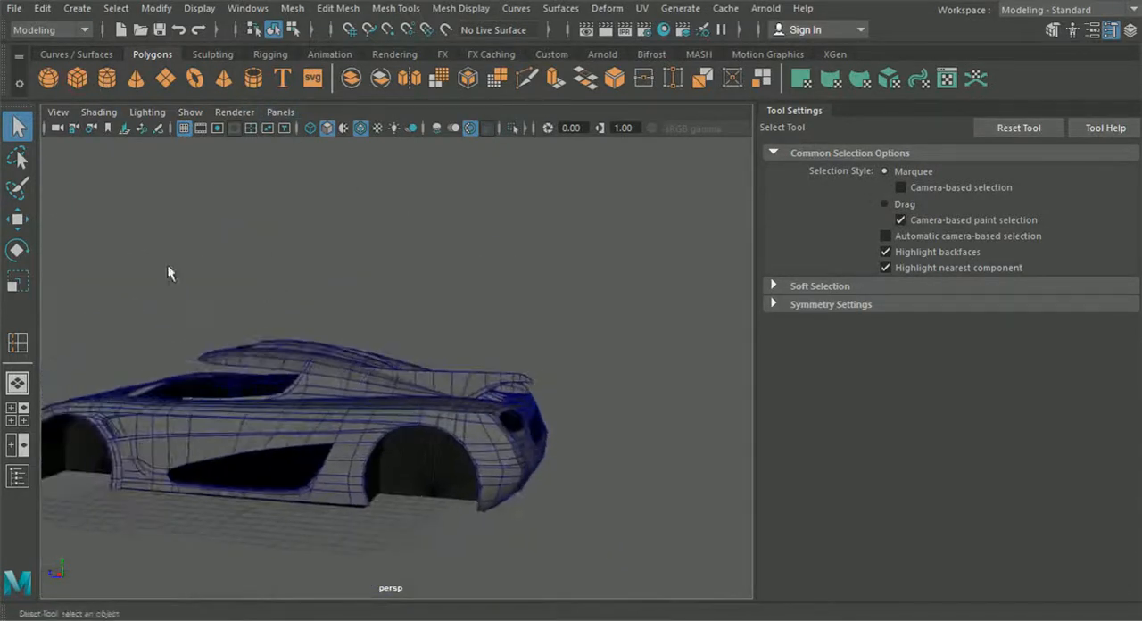
{"action": "left_click", "coordinate": [18, 219]}
{"action": "left_click", "coordinate": [1110, 30]}
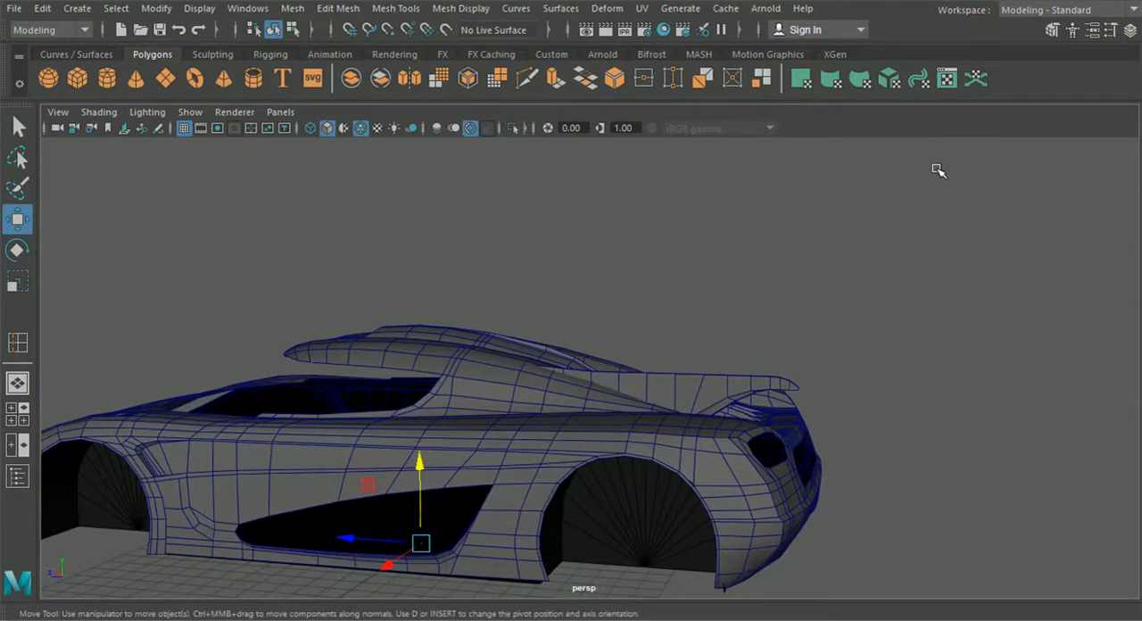
{"action": "left_click_drag", "start_coordinate": [419, 466], "coordinate": [404, 265]}
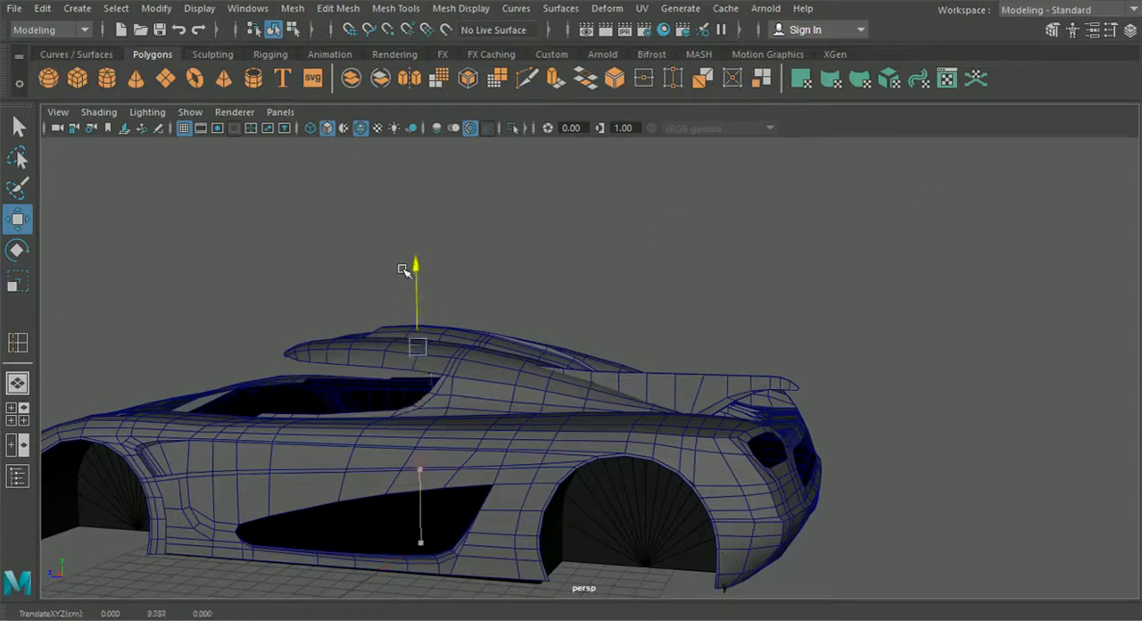
{"action": "left_click_drag", "start_coordinate": [349, 334], "coordinate": [695, 418]}
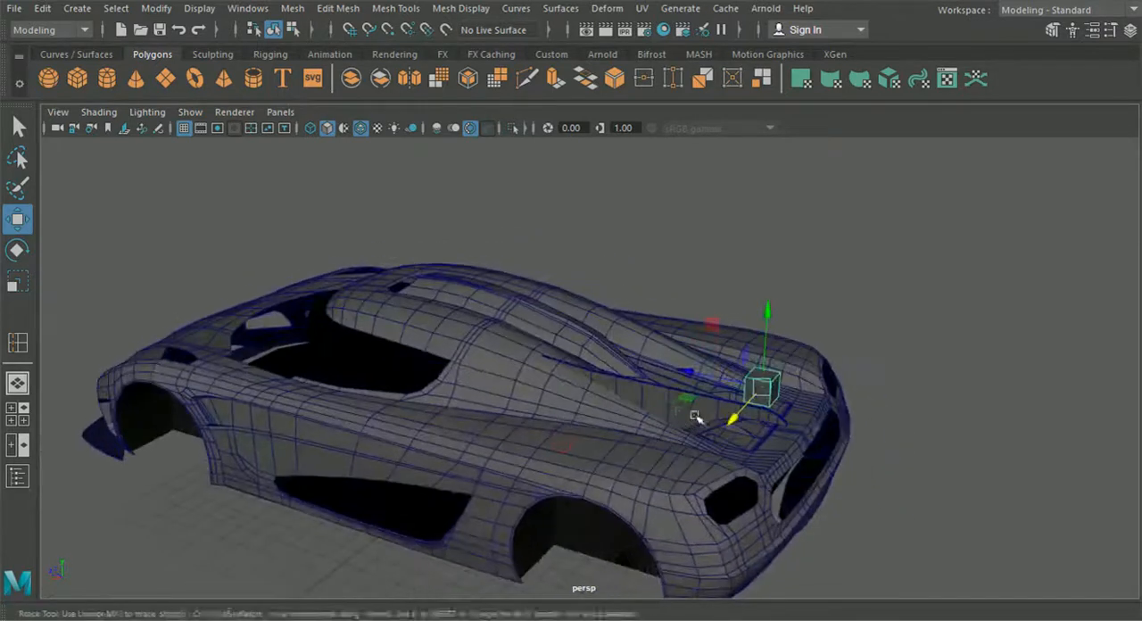
Step: Scale the cube along X into a thin upright block
{"action": "middle_click_drag", "start_coordinate": [696, 418], "coordinate": [524, 416], "text": "alt"}
{"action": "left_click", "coordinate": [26, 286]}
{"action": "mouse_move", "coordinate": [595, 425]}
{"action": "left_mouse_down"}
{"action": "mouse_move", "coordinate": [652, 389]}
{"action": "mouse_move", "coordinate": [599, 406]}
{"action": "left_mouse_up"}
{"action": "left_click", "coordinate": [23, 398]}
{"action": "key", "text": "space"}
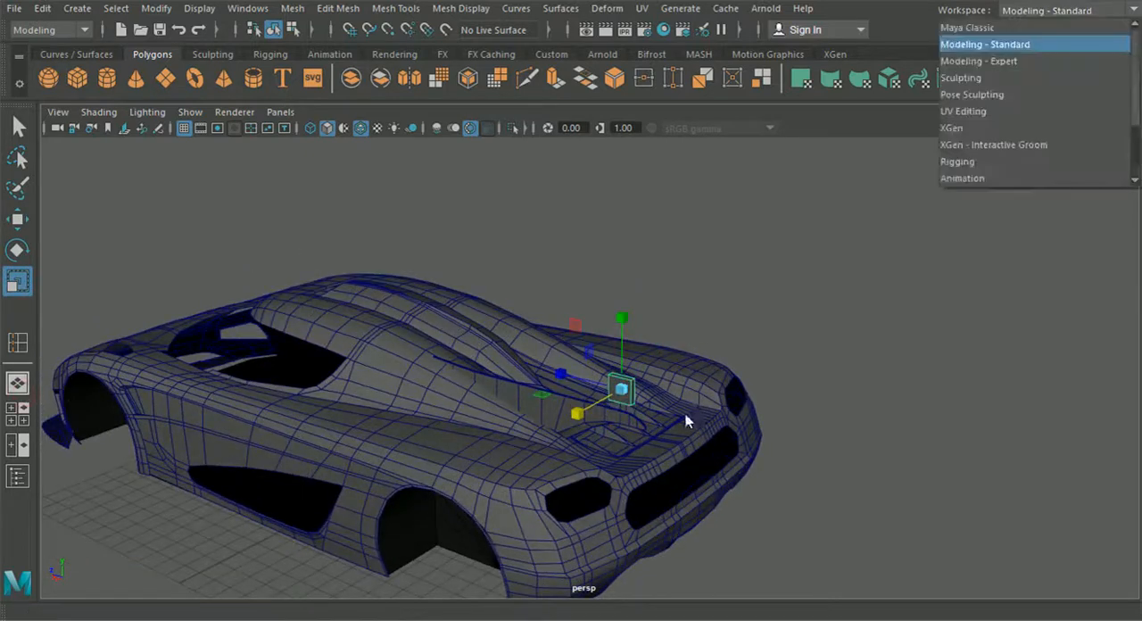
{"action": "left_click_drag", "start_coordinate": [800, 379], "coordinate": [606, 377], "text": "alt"}
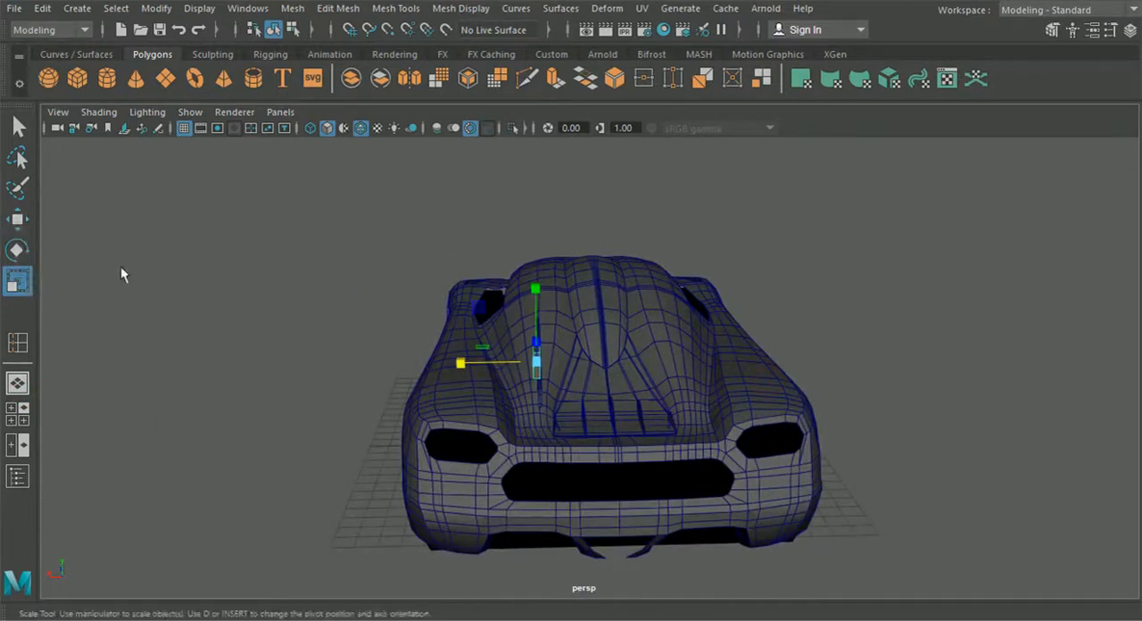
{"action": "scroll", "coordinate": [366, 368], "scroll_direction": "up", "scroll_amount": 3}
{"action": "left_click_drag", "start_coordinate": [398, 354], "coordinate": [445, 361]}
Step: Move the thin block sideways in line with the strut and snap it to the strut's vertices
{"action": "left_click", "coordinate": [20, 219]}
{"action": "left_click_drag", "start_coordinate": [307, 357], "coordinate": [405, 360], "text": "alt"}
{"action": "scroll", "coordinate": [405, 359], "scroll_direction": "up", "scroll_amount": 4}
{"action": "middle_click_drag", "start_coordinate": [410, 364], "coordinate": [431, 321], "text": "alt"}
{"action": "key", "text": "v"}
{"action": "left_click_drag", "start_coordinate": [416, 273], "coordinate": [496, 545]}
Step: Adjust the block's thickness to the strut, reduce its height and raise it to about 8.31 in Y
{"action": "scroll", "coordinate": [497, 545], "scroll_direction": "down", "scroll_amount": 5}
{"action": "scroll", "coordinate": [392, 425], "scroll_direction": "up", "scroll_amount": 3}
{"action": "left_click_drag", "start_coordinate": [392, 425], "coordinate": [348, 417], "text": "alt"}
{"action": "left_click", "coordinate": [20, 283]}
{"action": "scroll", "coordinate": [383, 409], "scroll_direction": "up", "scroll_amount": 4}
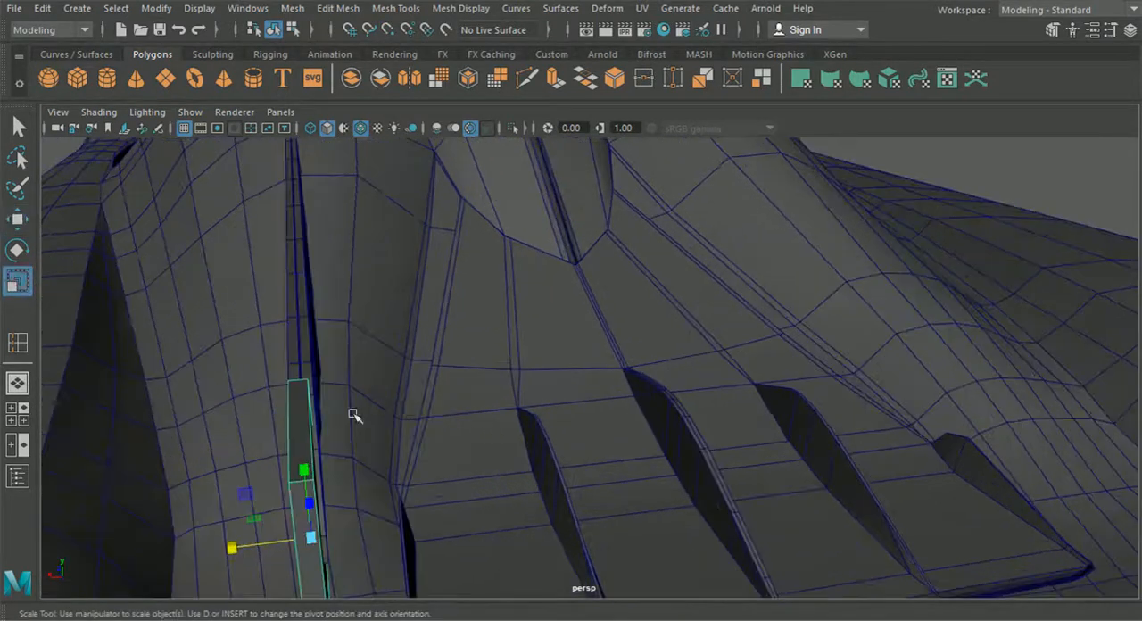
{"action": "left_click_drag", "start_coordinate": [238, 546], "coordinate": [378, 411]}
{"action": "left_click_drag", "start_coordinate": [416, 242], "coordinate": [415, 299]}
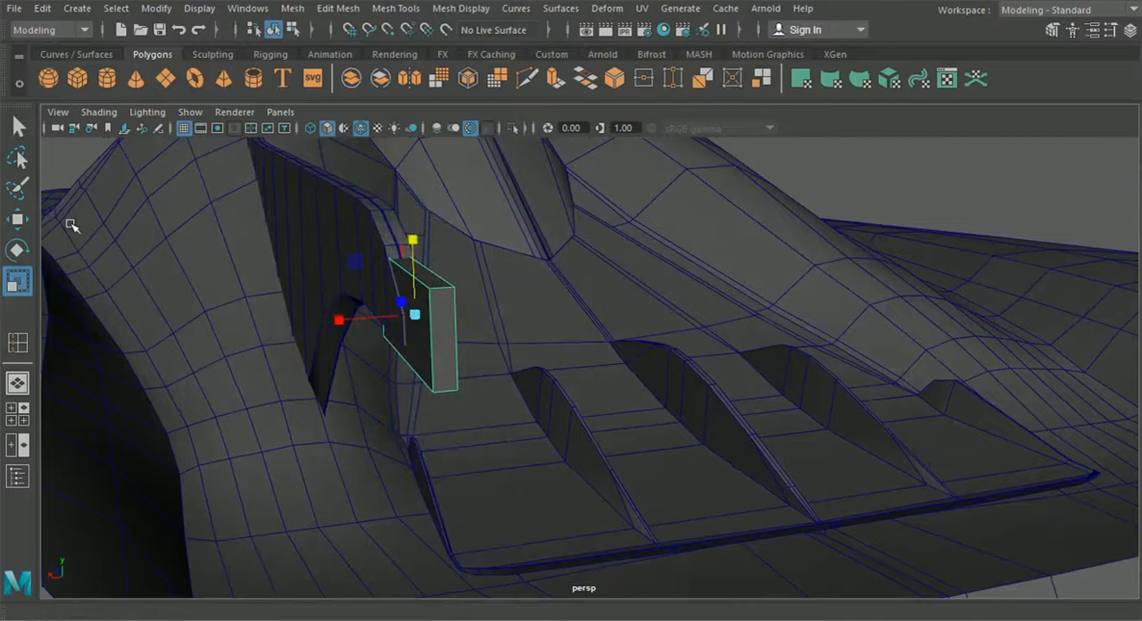
{"action": "left_click", "coordinate": [18, 219]}
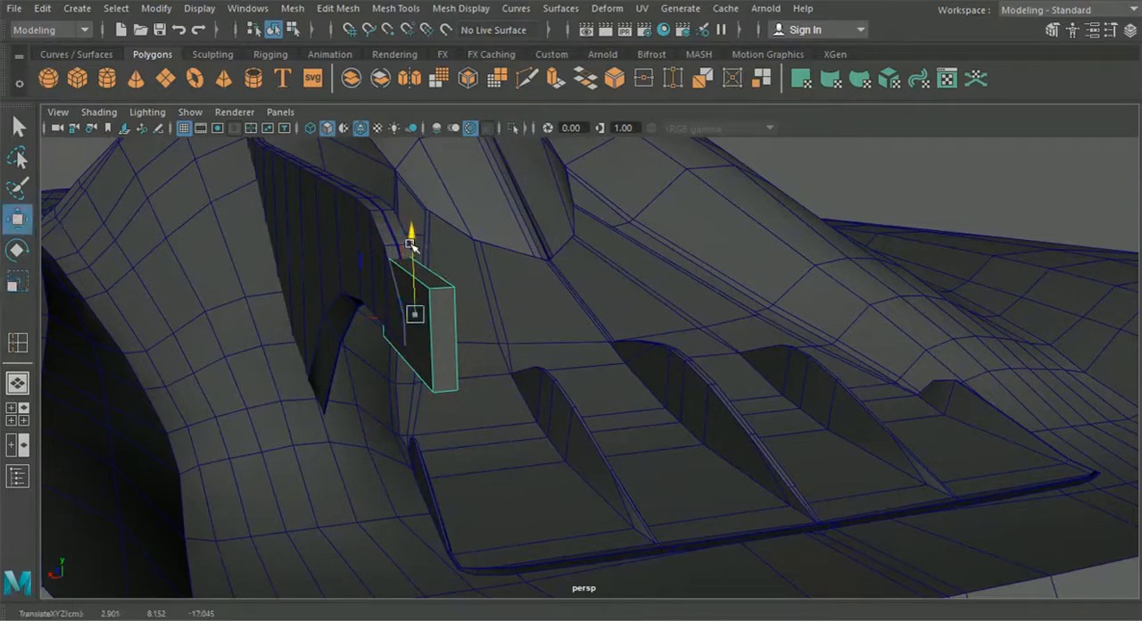
{"action": "left_click_drag", "start_coordinate": [411, 244], "coordinate": [415, 204]}
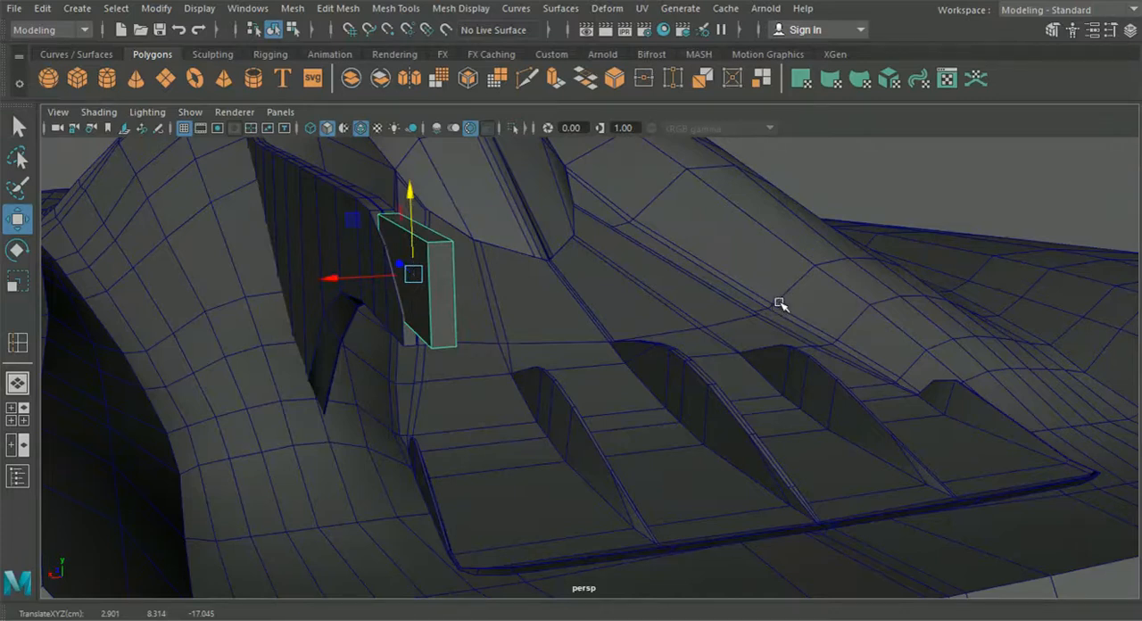
Step: Select the strut's rear vertices in the top view and move them rearward to the front end of the block
{"action": "left_click", "coordinate": [18, 413]}
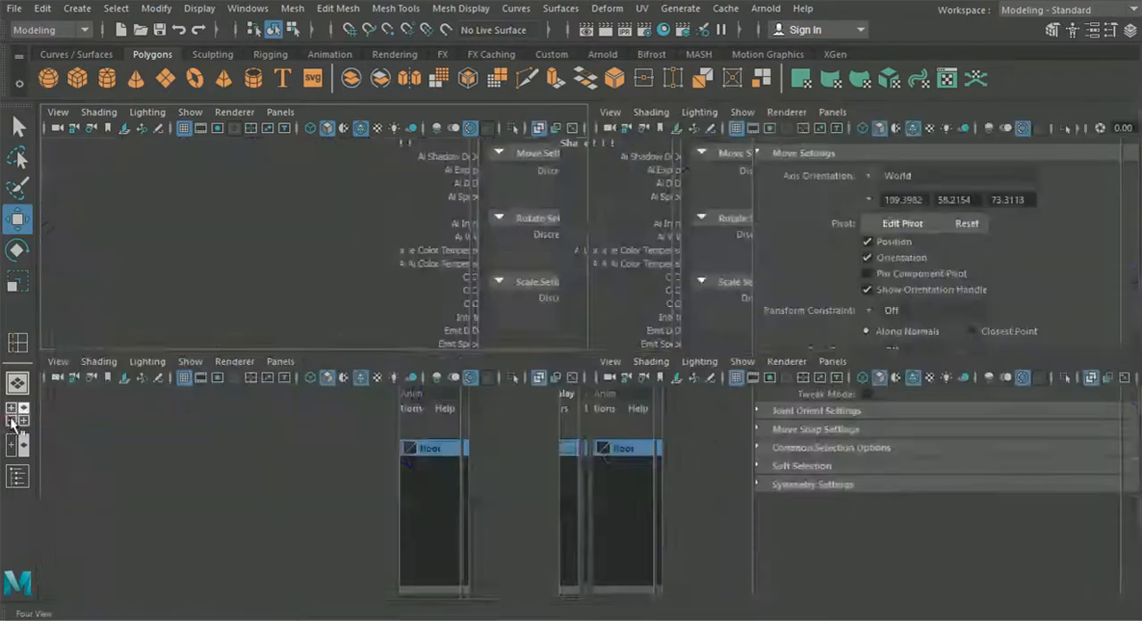
{"action": "scroll", "coordinate": [423, 280], "scroll_direction": "up", "scroll_amount": 3}
{"action": "middle_click_drag", "start_coordinate": [450, 161], "coordinate": [546, 373], "text": "alt"}
{"action": "scroll", "coordinate": [434, 410], "scroll_direction": "up", "scroll_amount": 5}
{"action": "scroll", "coordinate": [472, 361], "scroll_direction": "up", "scroll_amount": 3}
{"action": "scroll", "coordinate": [472, 361], "scroll_direction": "up", "scroll_amount": 3}
{"action": "left_click_drag", "start_coordinate": [516, 464], "coordinate": [528, 303]}
{"action": "left_click", "coordinate": [509, 481]}
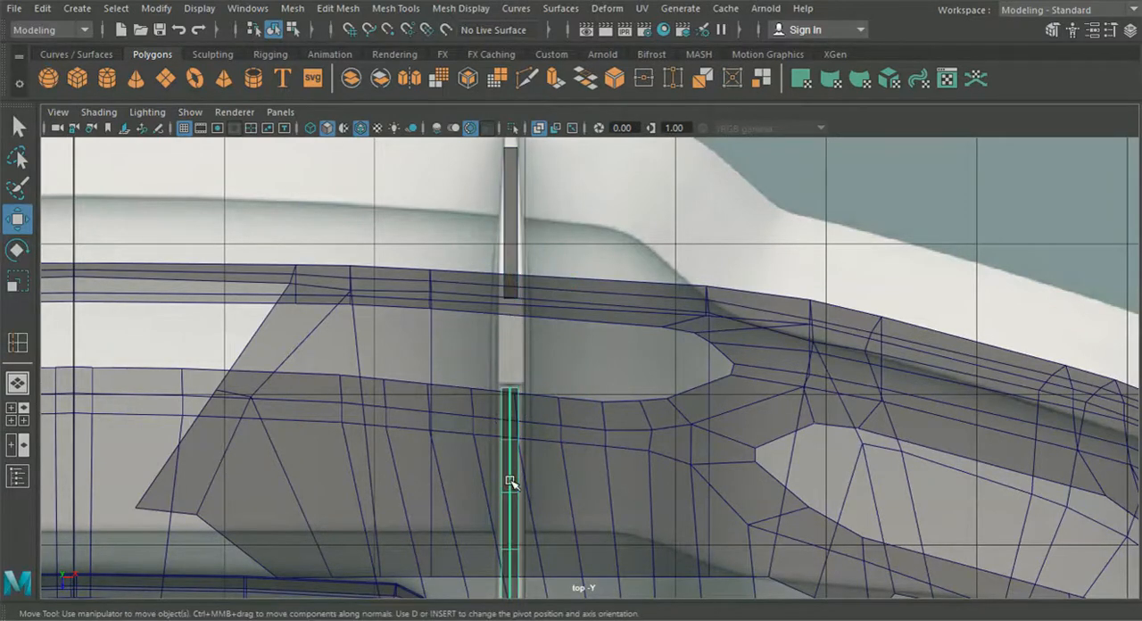
{"action": "right_click", "coordinate": [509, 478]}
{"action": "left_click", "coordinate": [429, 125]}
{"action": "left_click_drag", "start_coordinate": [440, 310], "coordinate": [517, 479]}
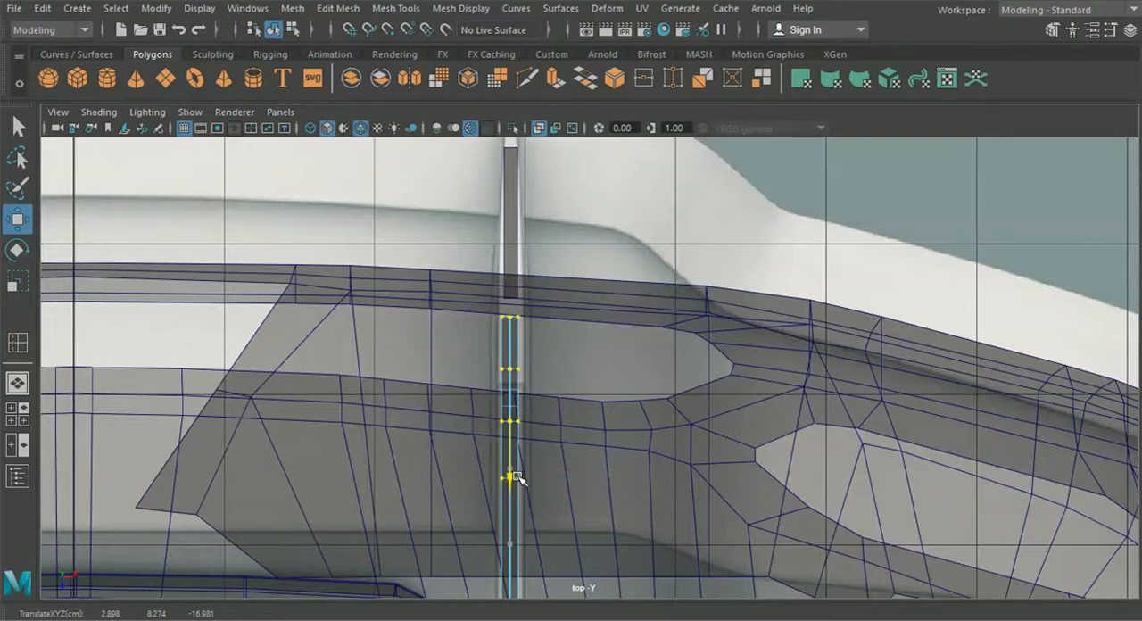
{"action": "left_click_drag", "start_coordinate": [518, 479], "coordinate": [521, 449]}
Step: Select the block and move it forward in the top view to about -17.58 in Z, overlapping the strut's tip
{"action": "left_click", "coordinate": [19, 383]}
{"action": "left_click_drag", "start_coordinate": [327, 432], "coordinate": [393, 434], "text": "alt"}
{"action": "middle_click_drag", "start_coordinate": [488, 428], "coordinate": [256, 452], "text": "alt"}
{"action": "left_click", "coordinate": [723, 266]}
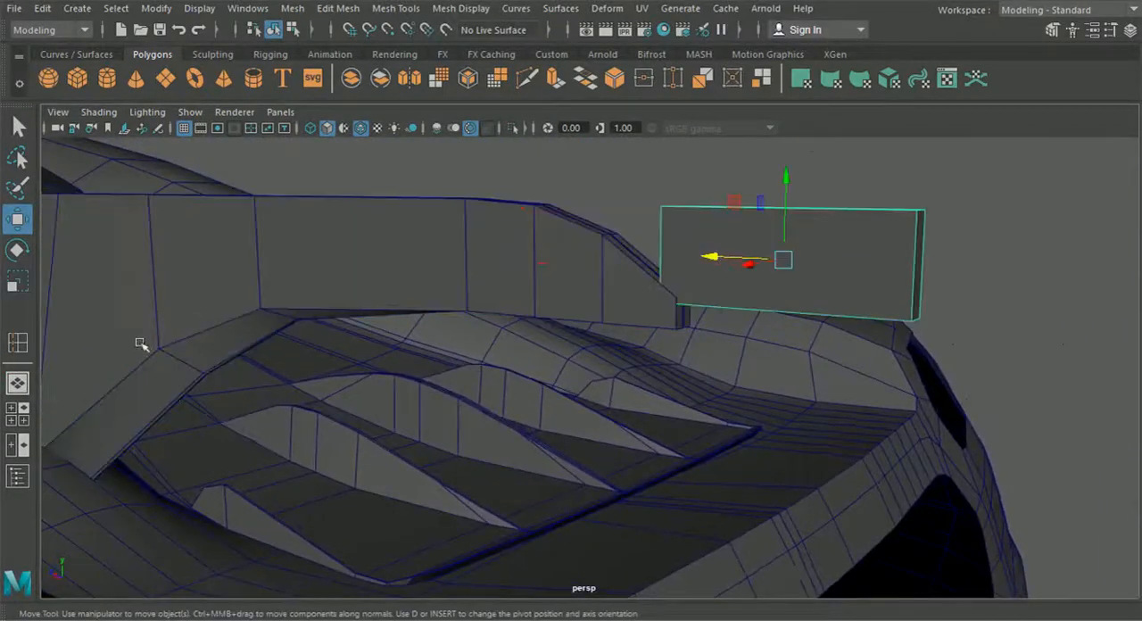
{"action": "left_click", "coordinate": [18, 413]}
{"action": "key", "text": "space"}
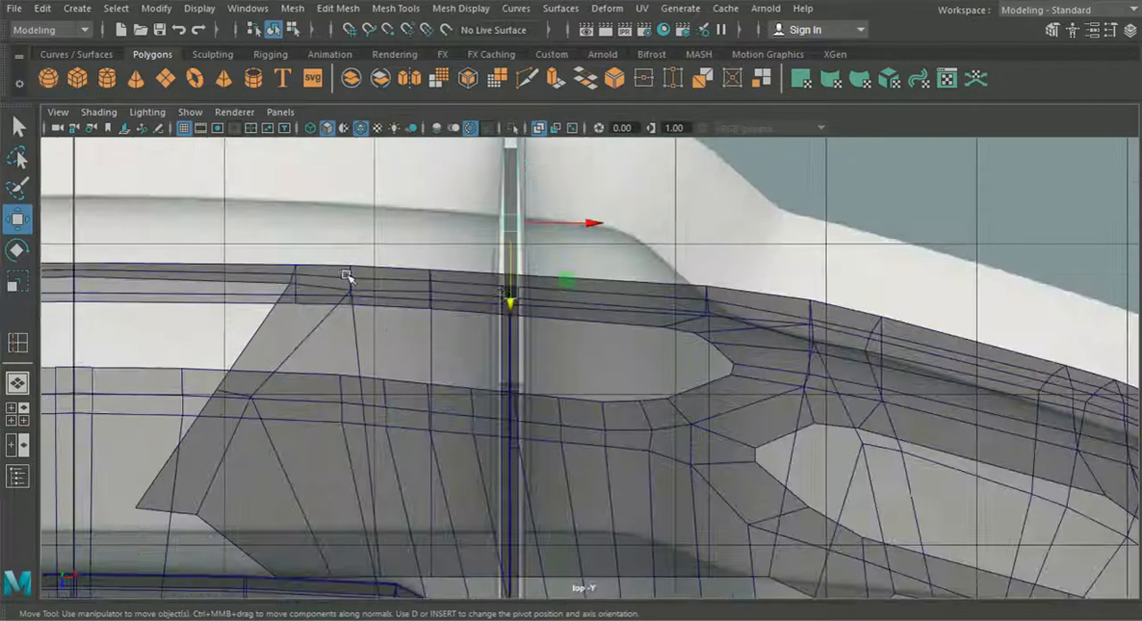
{"action": "left_click_drag", "start_coordinate": [515, 285], "coordinate": [520, 365]}
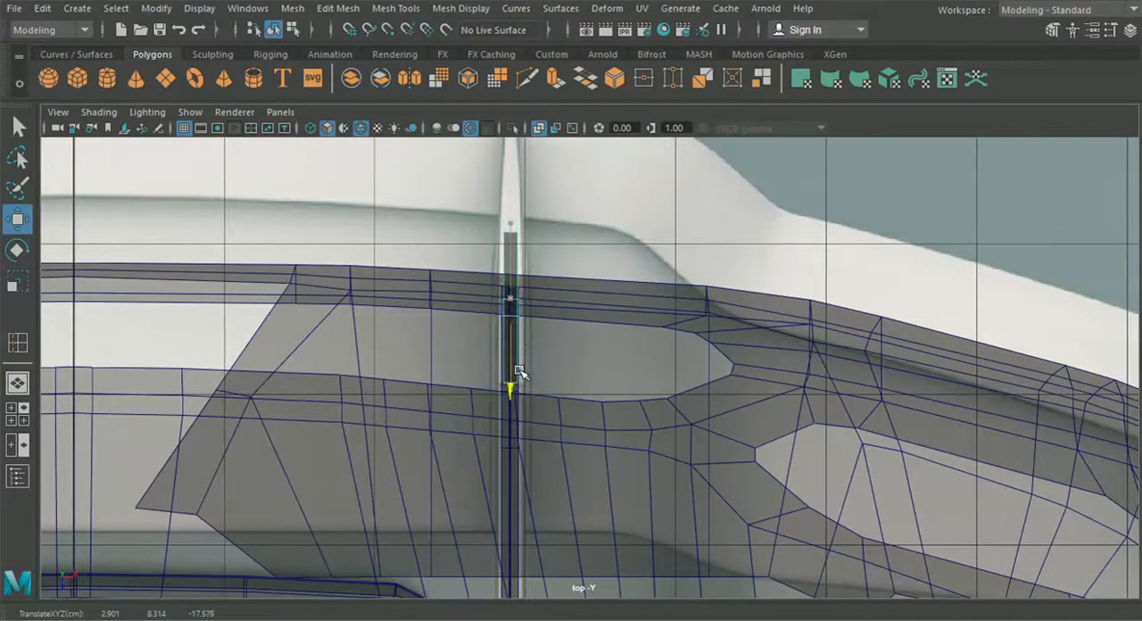
Step: Extend the block by moving its rear vertices back to the rear end of the support in the top-view reference
{"action": "right_click_drag", "start_coordinate": [518, 258], "coordinate": [461, 143]}
{"action": "middle_click_drag", "start_coordinate": [467, 183], "coordinate": [458, 270], "text": "alt"}
{"action": "left_click_drag", "start_coordinate": [460, 270], "coordinate": [522, 359]}
{"action": "left_click_drag", "start_coordinate": [503, 397], "coordinate": [511, 263]}
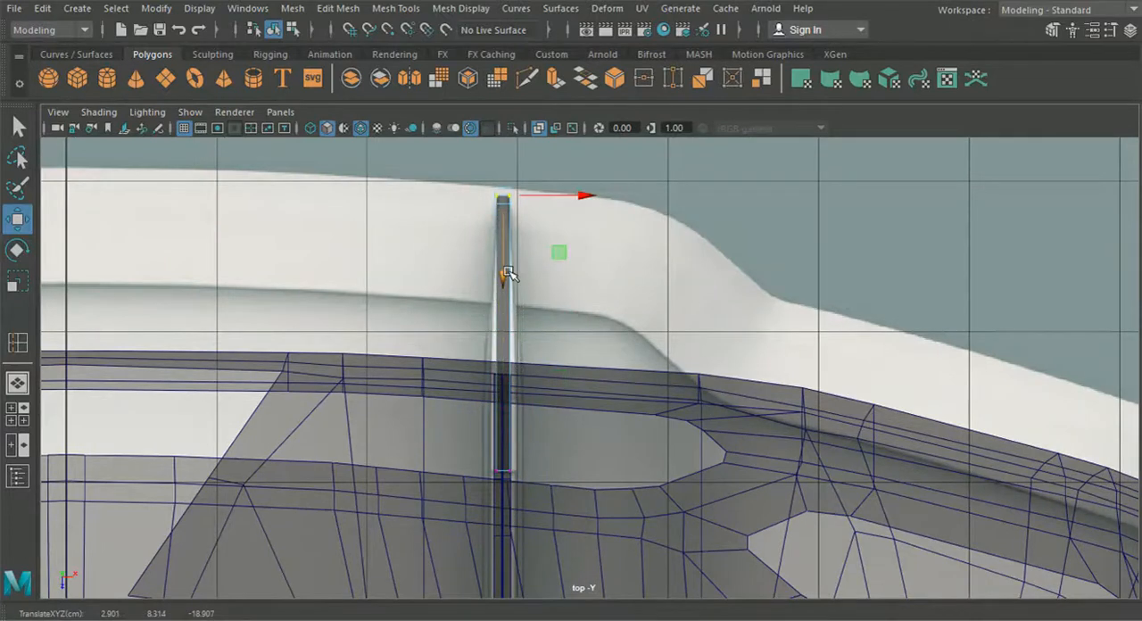
Step: Insert four evenly spaced edge loops across the block's length using the Insert Edge Loop tool's multiple edge loops option
{"action": "left_click", "coordinate": [393, 11]}
{"action": "left_click", "coordinate": [446, 135]}
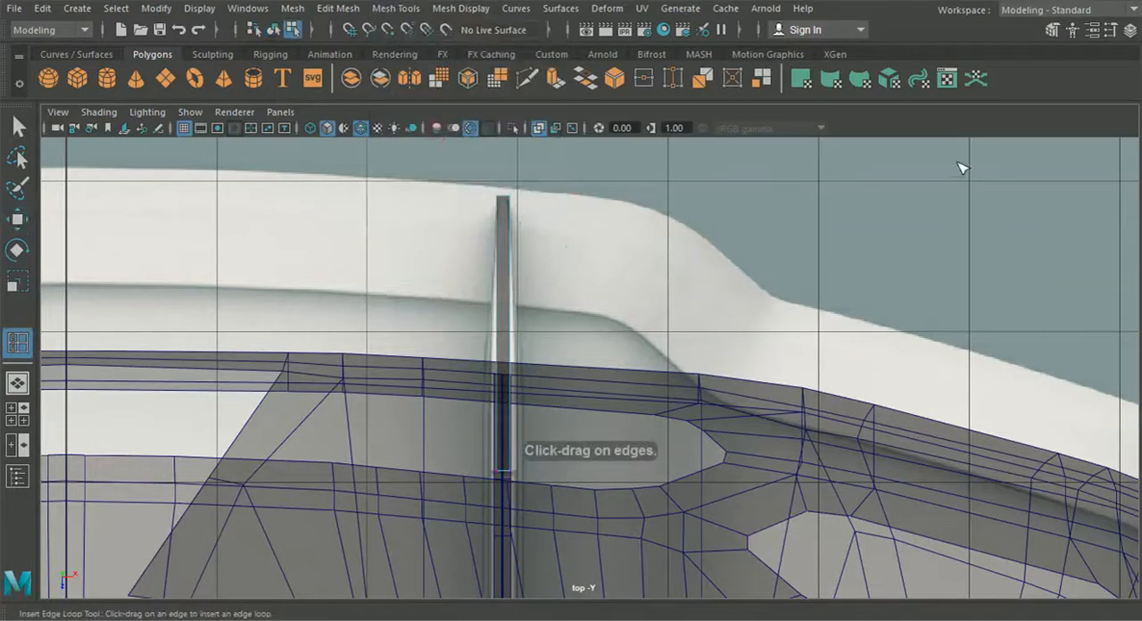
{"action": "left_click", "coordinate": [1110, 29]}
{"action": "left_click", "coordinate": [18, 383]}
{"action": "left_click_drag", "start_coordinate": [227, 388], "coordinate": [278, 391], "text": "alt"}
{"action": "left_click", "coordinate": [883, 247]}
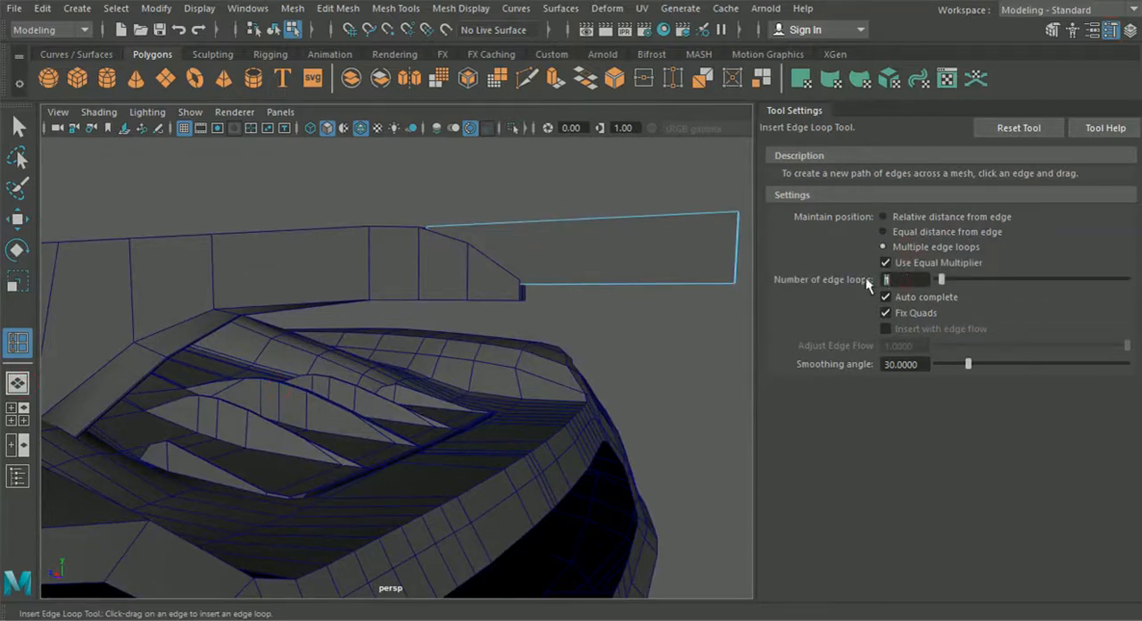
{"action": "left_click", "coordinate": [622, 221]}
{"action": "left_click_drag", "start_coordinate": [635, 293], "coordinate": [243, 310], "text": "alt"}
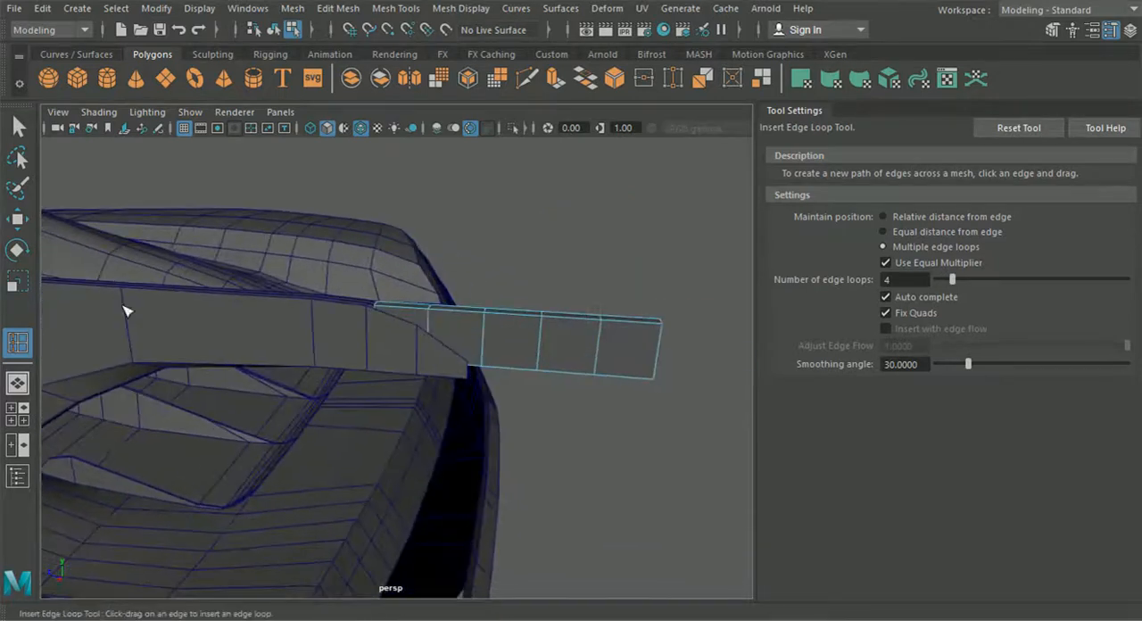
Step: In the side view, move the block slightly forward to line up with the strut's sloped end
{"action": "left_click", "coordinate": [19, 220]}
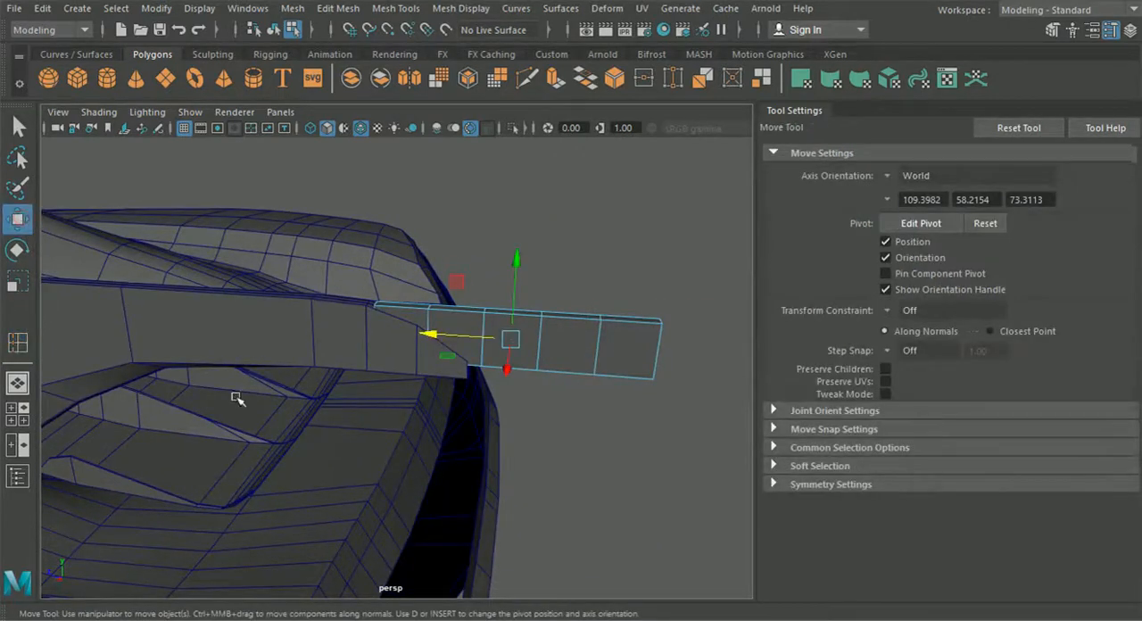
{"action": "left_click", "coordinate": [17, 414]}
{"action": "key", "text": "space"}
{"action": "scroll", "coordinate": [542, 483], "scroll_direction": "up", "scroll_amount": 5}
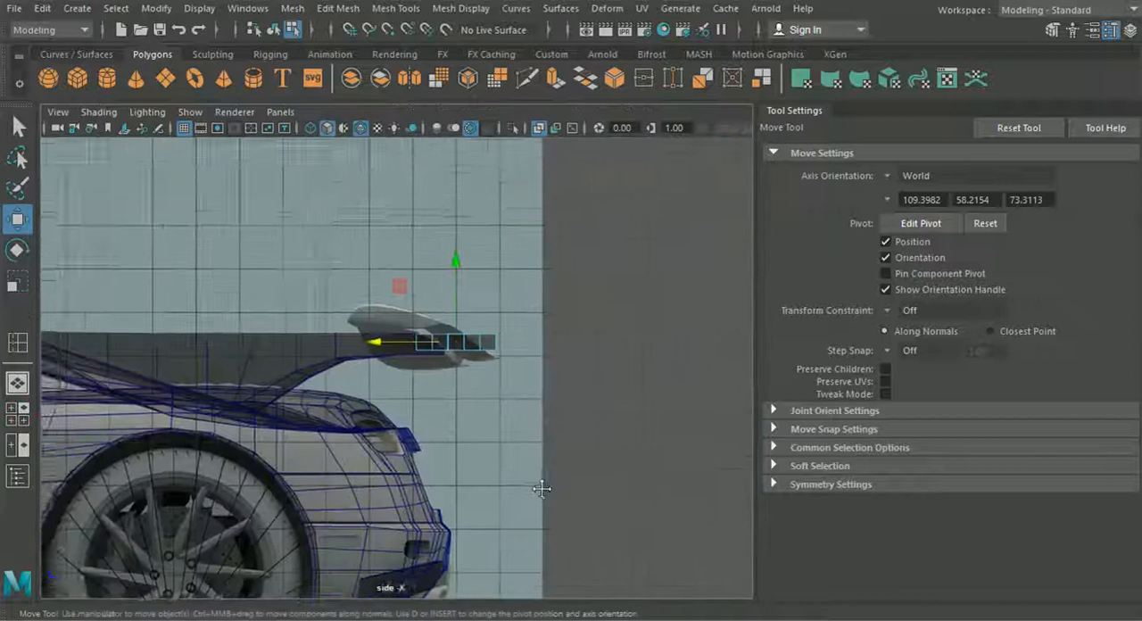
{"action": "scroll", "coordinate": [513, 362], "scroll_direction": "up", "scroll_amount": 1}
{"action": "right_click_drag", "start_coordinate": [482, 309], "coordinate": [398, 125]}
{"action": "scroll", "coordinate": [477, 256], "scroll_direction": "up", "scroll_amount": 3}
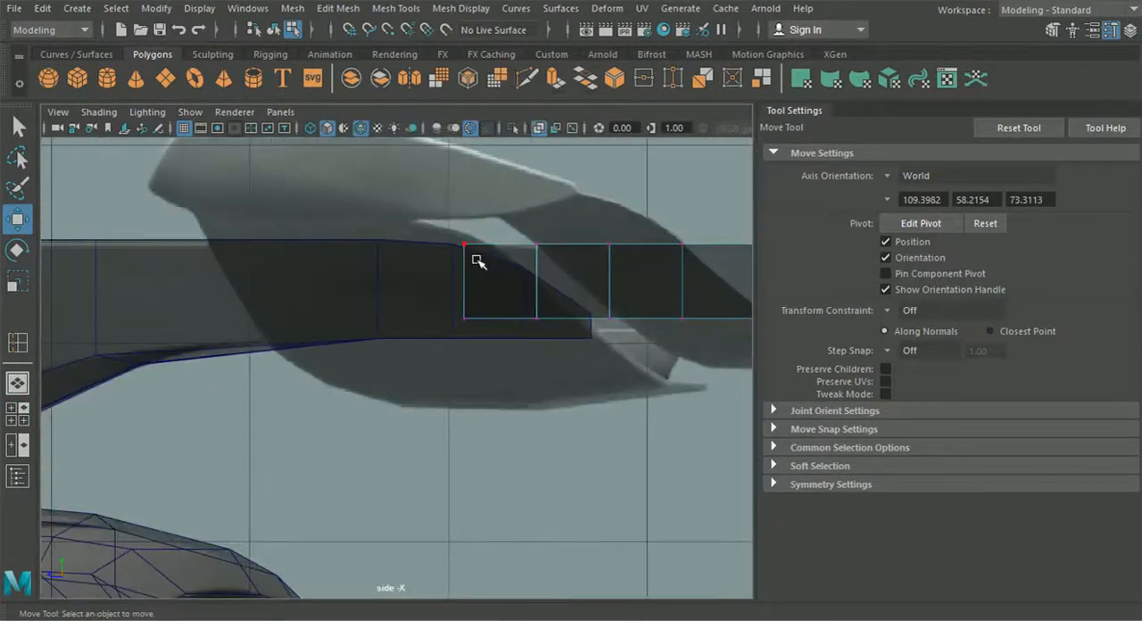
{"action": "middle_click_drag", "start_coordinate": [477, 265], "coordinate": [453, 264], "text": "alt"}
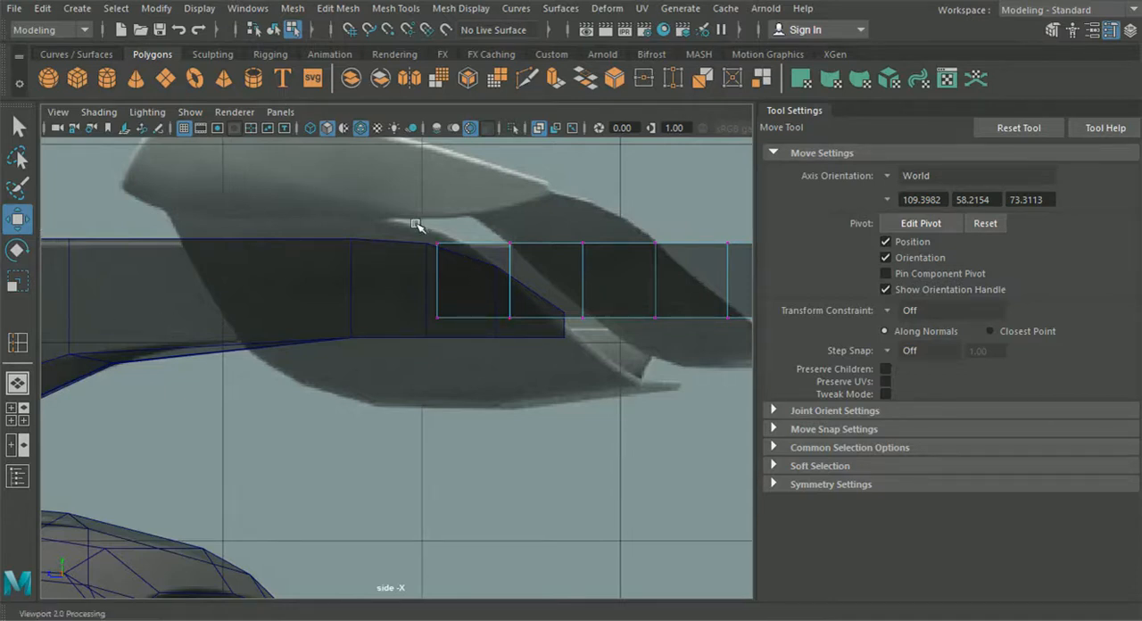
{"action": "left_click", "coordinate": [273, 30]}
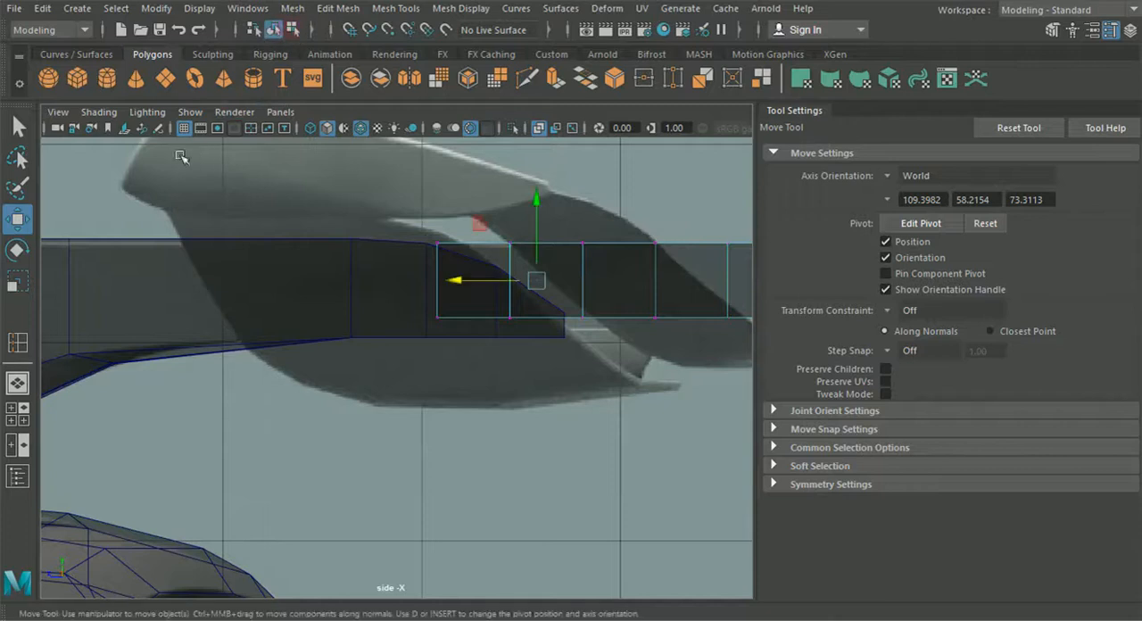
{"action": "left_click_drag", "start_coordinate": [456, 279], "coordinate": [452, 280]}
{"action": "middle_click_drag", "start_coordinate": [462, 282], "coordinate": [285, 278], "text": "alt"}
Step: Select the block's bottom vertices in the side view and lower them to about 8.04 in Y, near the strut's underside
{"action": "right_click_drag", "start_coordinate": [447, 261], "coordinate": [353, 131]}
{"action": "left_click_drag", "start_coordinate": [660, 350], "coordinate": [199, 278]}
{"action": "left_click_drag", "start_coordinate": [437, 235], "coordinate": [438, 253]}
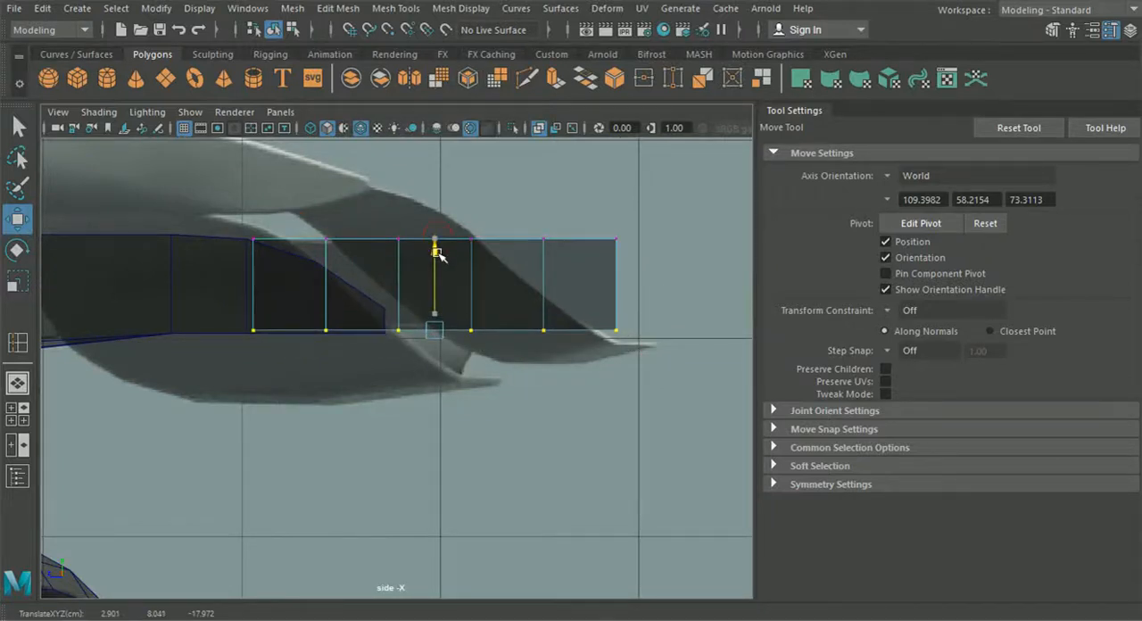
Step: Select the block's rear-end vertices and move them rearward to about -19.05 in Z
{"action": "left_click_drag", "start_coordinate": [639, 364], "coordinate": [569, 198]}
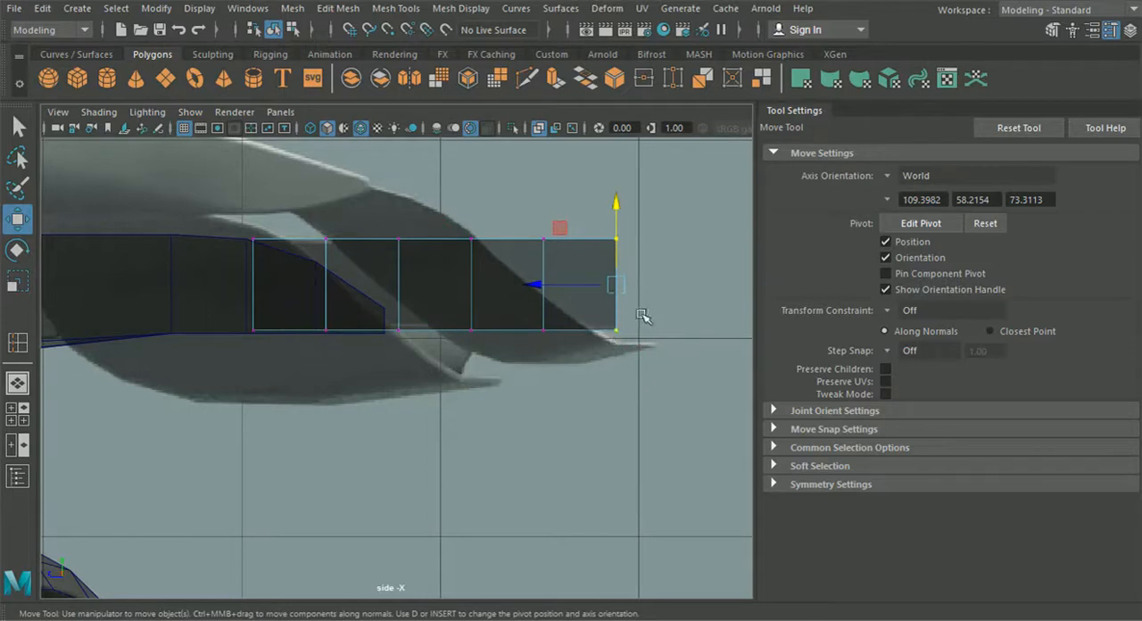
{"action": "left_click_drag", "start_coordinate": [550, 283], "coordinate": [537, 284]}
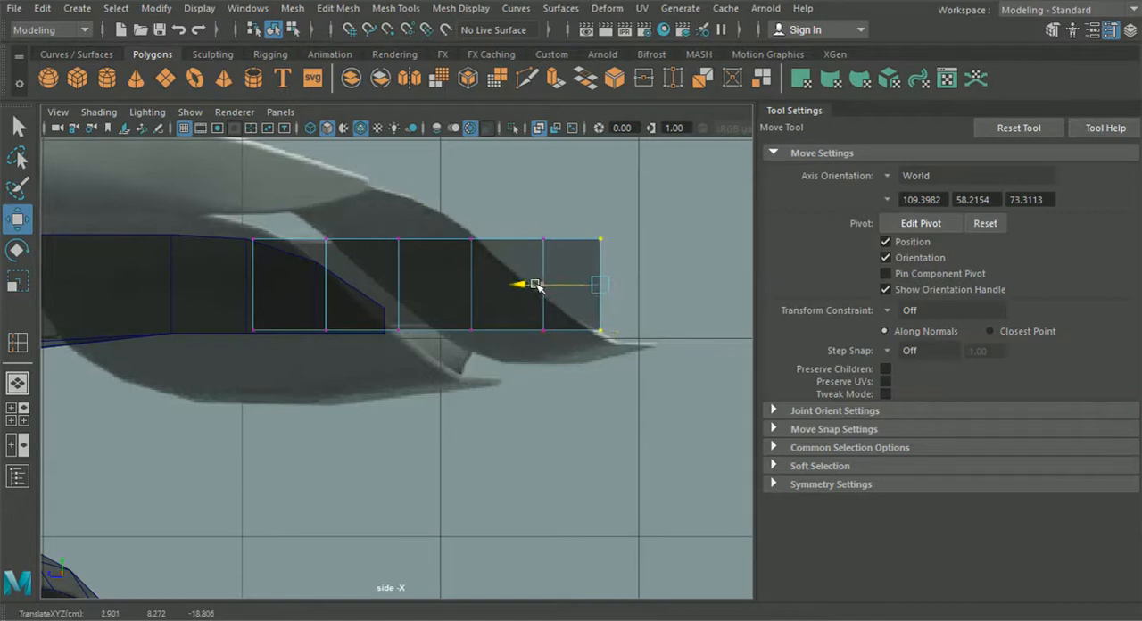
{"action": "left_click_drag", "start_coordinate": [537, 284], "coordinate": [585, 284]}
Step: Nudge the block's bottom vertices down slightly and lower its rear top vertices to about 8.08 in Y, forming a thin tip
{"action": "left_click_drag", "start_coordinate": [680, 381], "coordinate": [246, 323]}
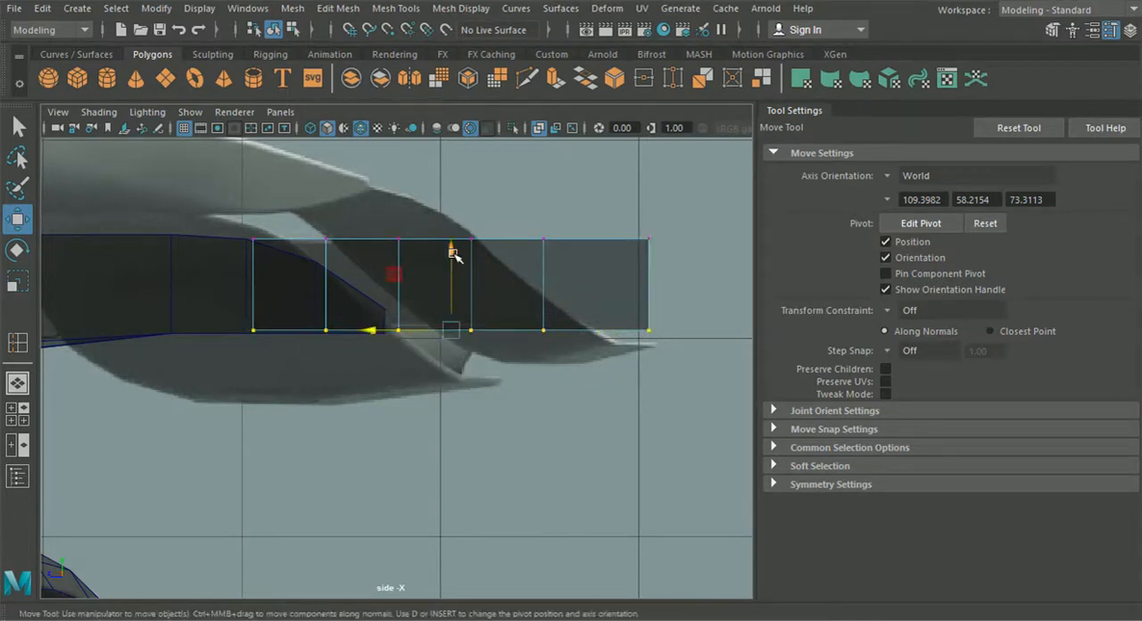
{"action": "left_click_drag", "start_coordinate": [453, 254], "coordinate": [456, 254]}
{"action": "left_click_drag", "start_coordinate": [627, 255], "coordinate": [671, 228]}
{"action": "left_click_drag", "start_coordinate": [648, 163], "coordinate": [655, 250]}
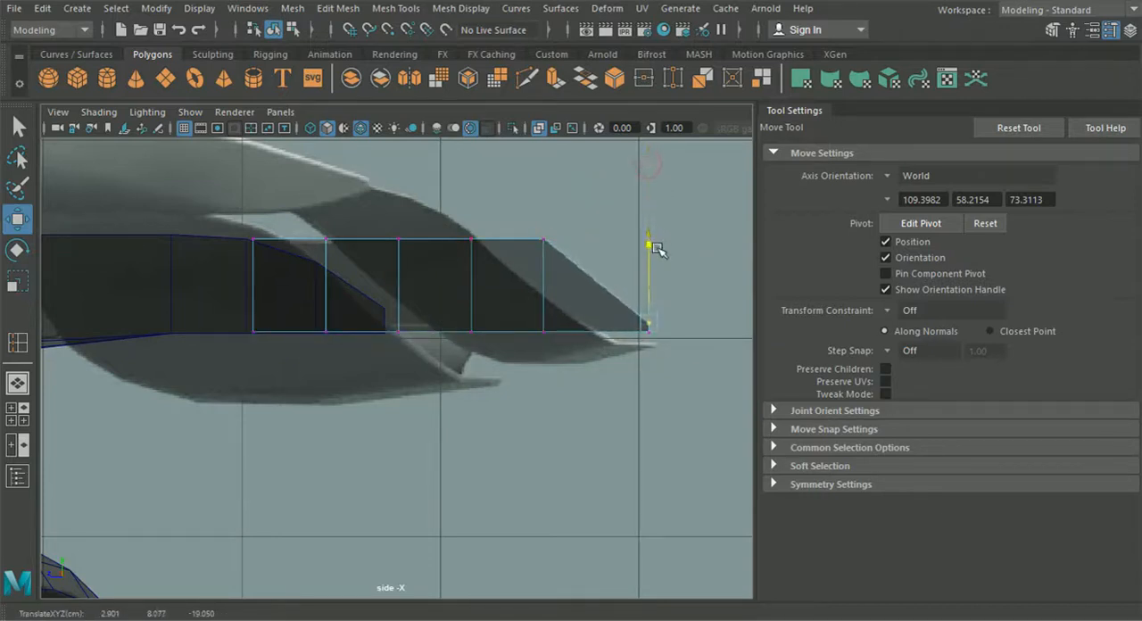
Step: Lower the block's remaining rear top vertices progressively into a smooth downward curve, with those just before the tip at about 8.33 in Y
{"action": "left_click_drag", "start_coordinate": [525, 211], "coordinate": [545, 227]}
{"action": "left_click_drag", "start_coordinate": [442, 214], "coordinate": [502, 271]}
{"action": "left_click_drag", "start_coordinate": [471, 182], "coordinate": [471, 196]}
{"action": "left_click_drag", "start_coordinate": [359, 211], "coordinate": [427, 265]}
{"action": "left_click_drag", "start_coordinate": [395, 195], "coordinate": [397, 201]}
{"action": "left_click_drag", "start_coordinate": [449, 228], "coordinate": [488, 267]}
{"action": "left_click_drag", "start_coordinate": [473, 210], "coordinate": [568, 291]}
{"action": "left_click_drag", "start_coordinate": [543, 219], "coordinate": [544, 224]}
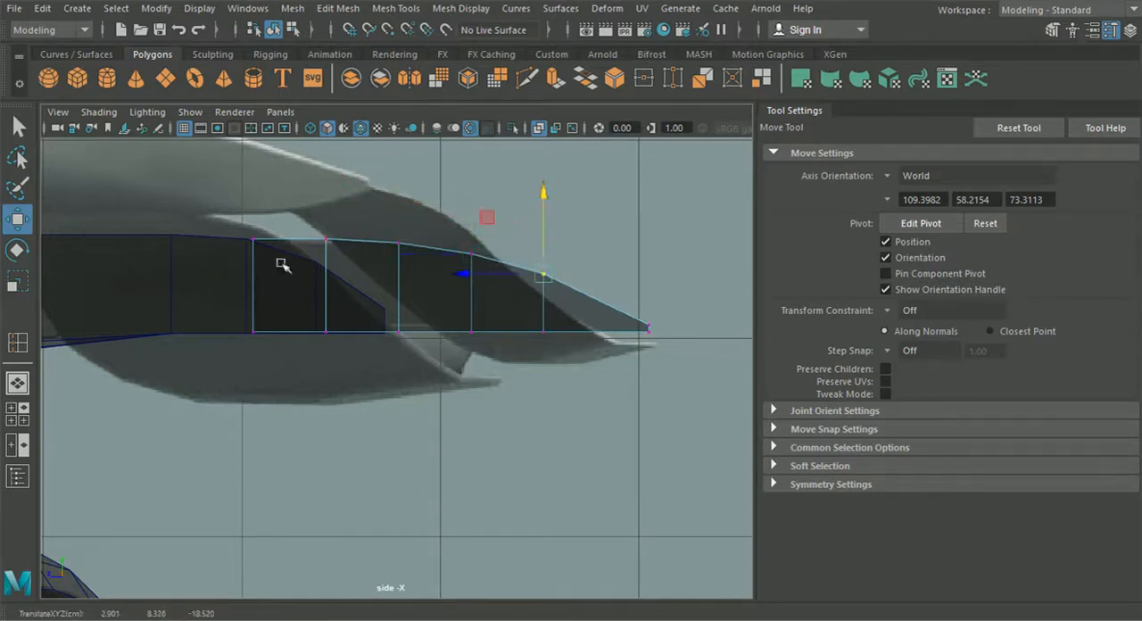
Step: Close the tool settings, clear the selection and examine the reshaped wing-end piece up close from several angles in the perspective view
{"action": "left_click", "coordinate": [18, 382]}
{"action": "left_click_drag", "start_coordinate": [260, 392], "coordinate": [439, 396], "text": "alt"}
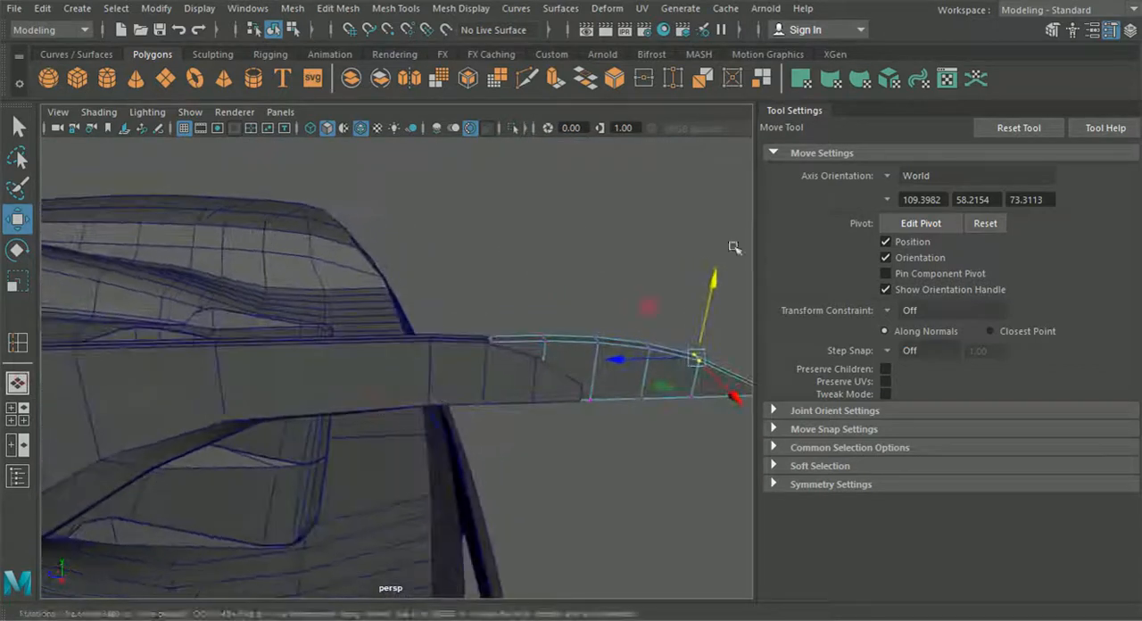
{"action": "left_click", "coordinate": [1110, 30]}
{"action": "left_click", "coordinate": [290, 34]}
{"action": "left_click", "coordinate": [276, 33]}
{"action": "left_click", "coordinate": [607, 194]}
{"action": "scroll", "coordinate": [642, 232], "scroll_direction": "down", "scroll_amount": 5}
{"action": "left_click_drag", "start_coordinate": [663, 263], "coordinate": [603, 358], "text": "alt"}
{"action": "scroll", "coordinate": [571, 375], "scroll_direction": "up", "scroll_amount": 5}
{"action": "scroll", "coordinate": [540, 408], "scroll_direction": "up", "scroll_amount": 3}
{"action": "left_click_drag", "start_coordinate": [540, 407], "coordinate": [538, 463], "text": "alt"}
{"action": "scroll", "coordinate": [538, 463], "scroll_direction": "up", "scroll_amount": 3}
Step: Select the component at the wing support's end, adjust it with the Scale tool, and return to the whole car with nothing selected
{"action": "left_click", "coordinate": [536, 463]}
{"action": "left_click", "coordinate": [18, 283]}
{"action": "left_click_drag", "start_coordinate": [442, 308], "coordinate": [510, 287]}
{"action": "scroll", "coordinate": [444, 347], "scroll_direction": "down", "scroll_amount": 4}
{"action": "left_click", "coordinate": [294, 30]}
{"action": "left_click", "coordinate": [273, 33]}
{"action": "scroll", "coordinate": [444, 253], "scroll_direction": "down", "scroll_amount": 5}
{"action": "left_click_drag", "start_coordinate": [906, 232], "coordinate": [600, 397], "text": "alt"}
{"action": "left_click_drag", "start_coordinate": [813, 345], "coordinate": [793, 468], "text": "alt"}
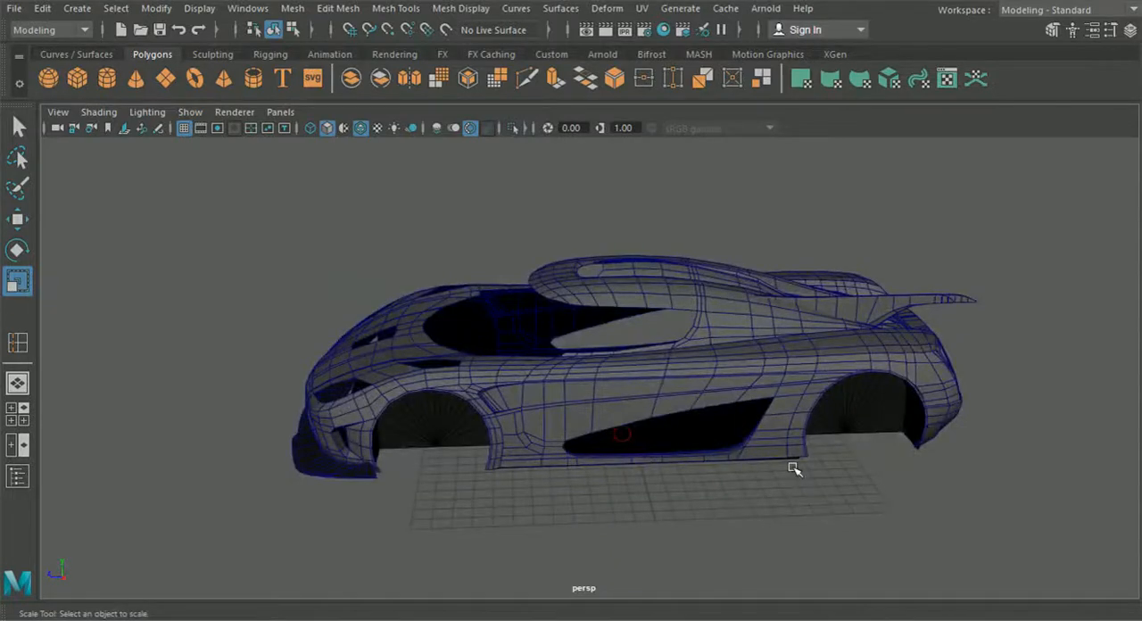